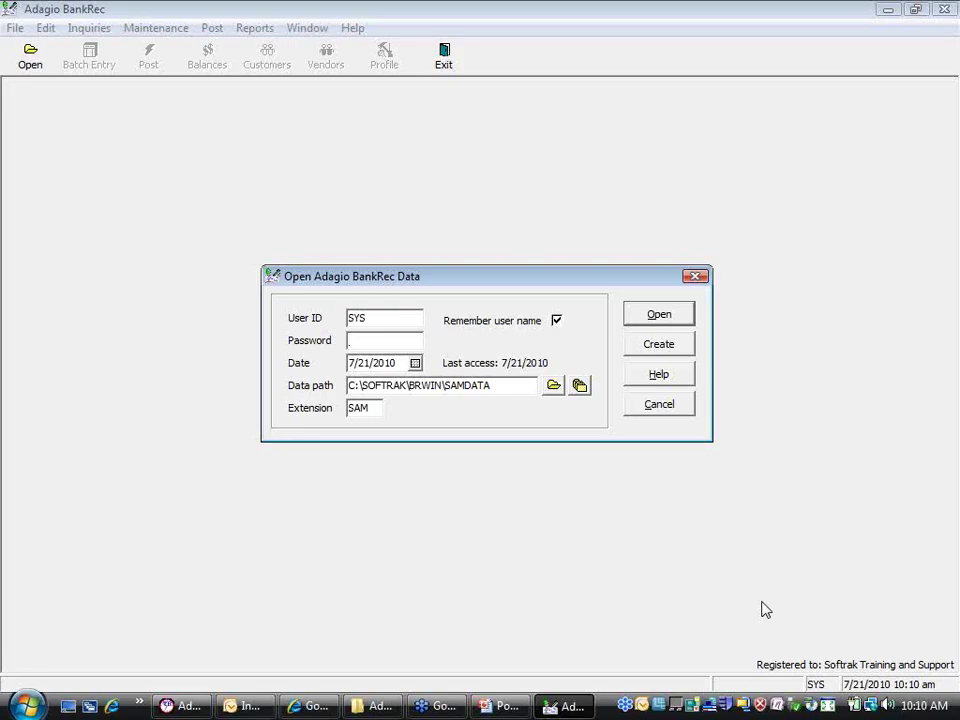
Enter the password and open the Adagio Corporation, Inc. company data
{"action": "type", "text": "SYS"}
{"action": "left_click", "coordinate": [661, 313]}
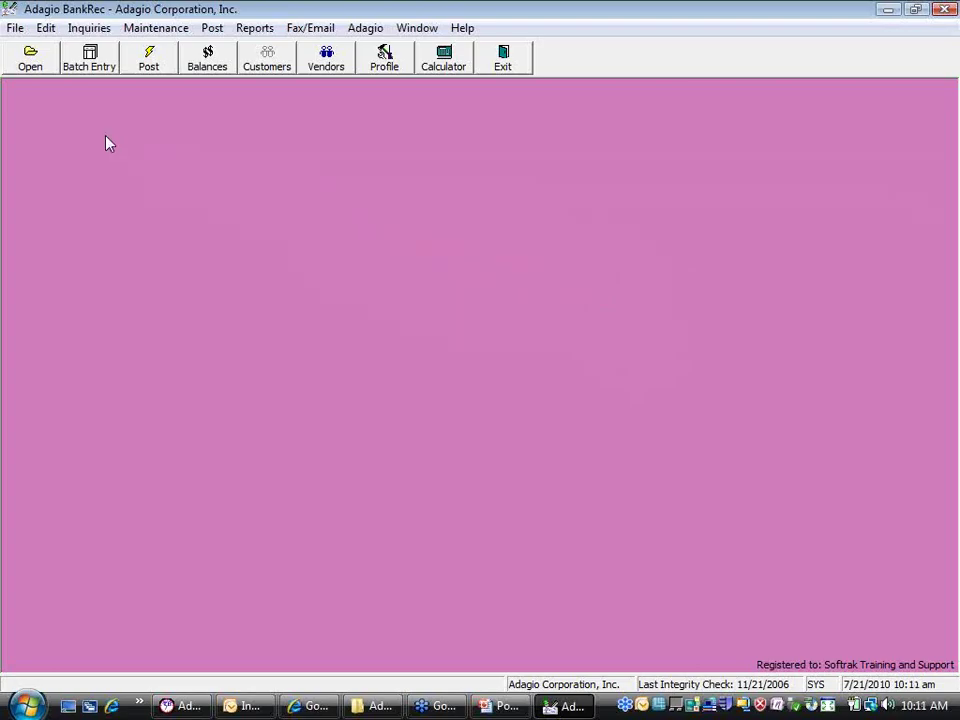
Open the Edit Banks list, browse VISA and CRESTR, and open the SIGNET bank record
{"action": "left_click", "coordinate": [47, 30]}
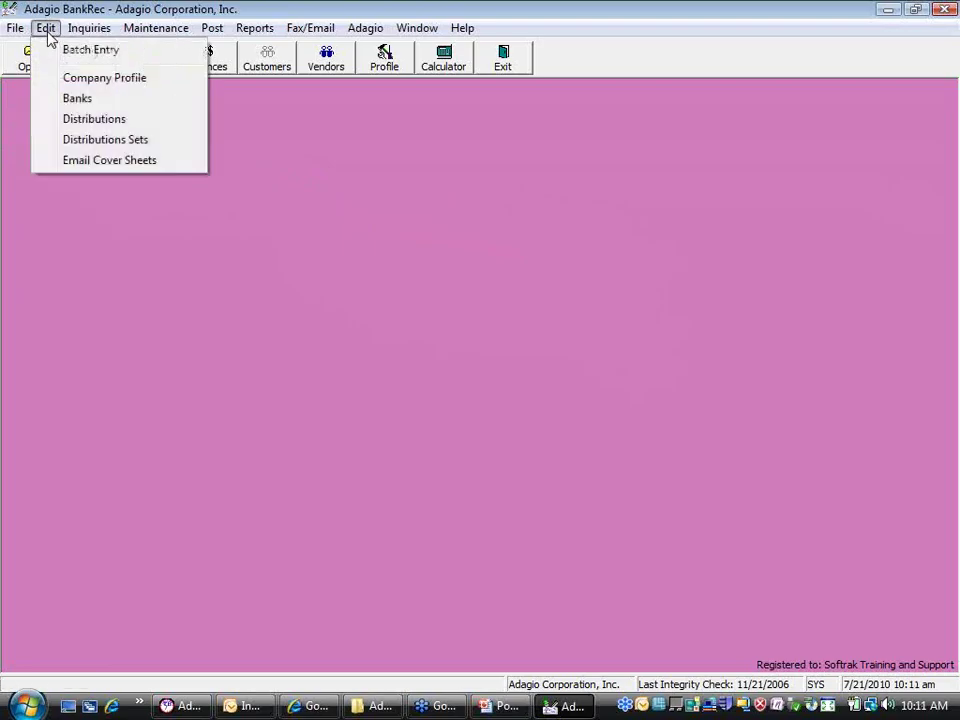
{"action": "left_click", "coordinate": [78, 98]}
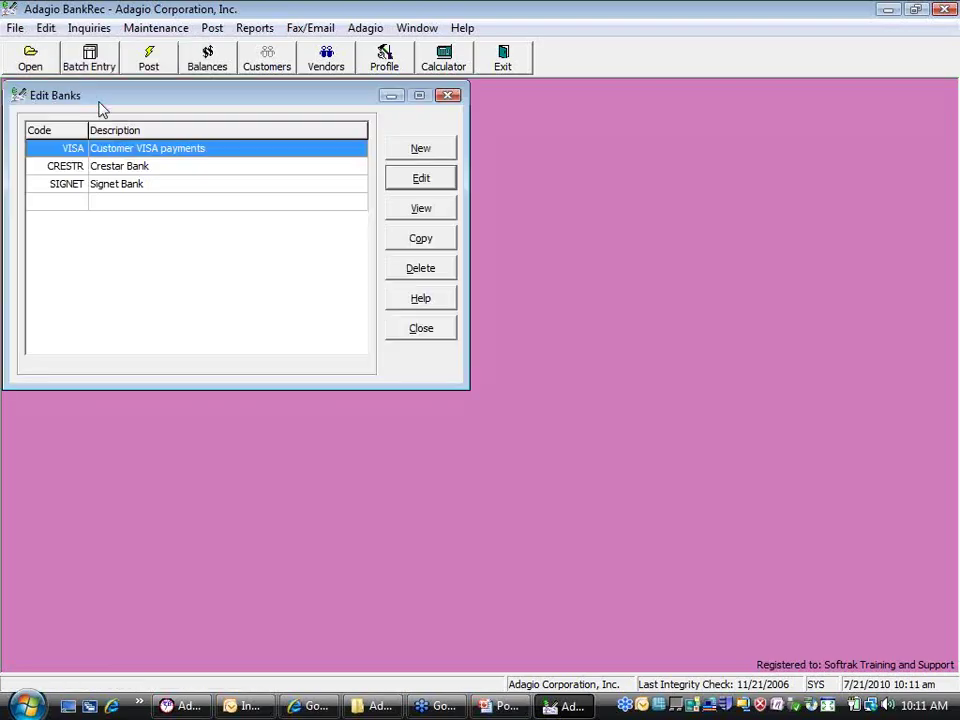
{"action": "left_click", "coordinate": [147, 186]}
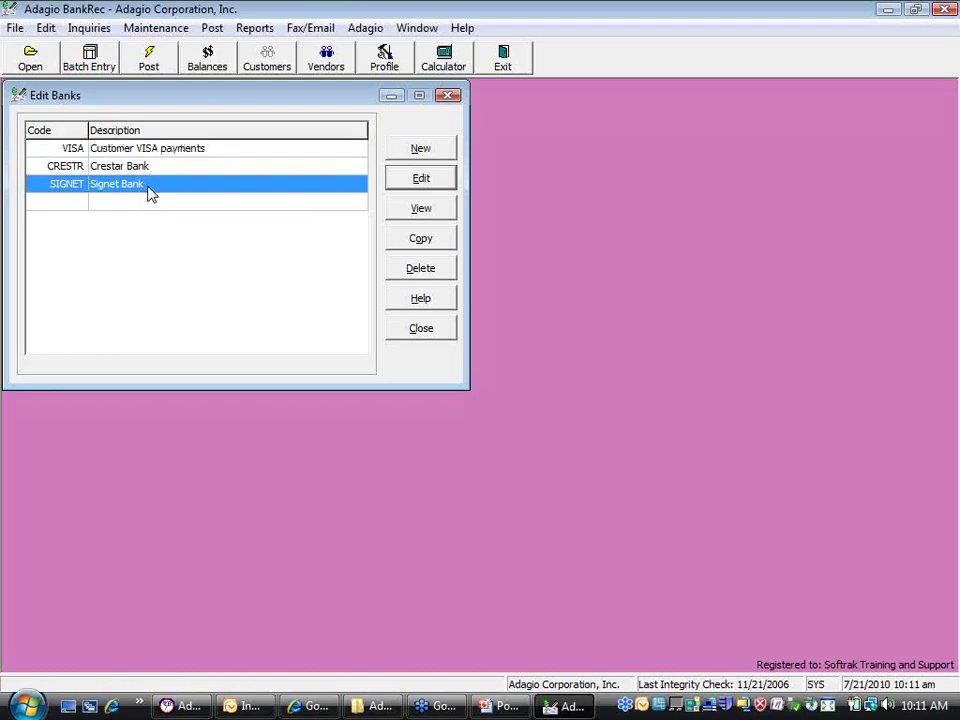
{"action": "left_click", "coordinate": [147, 168]}
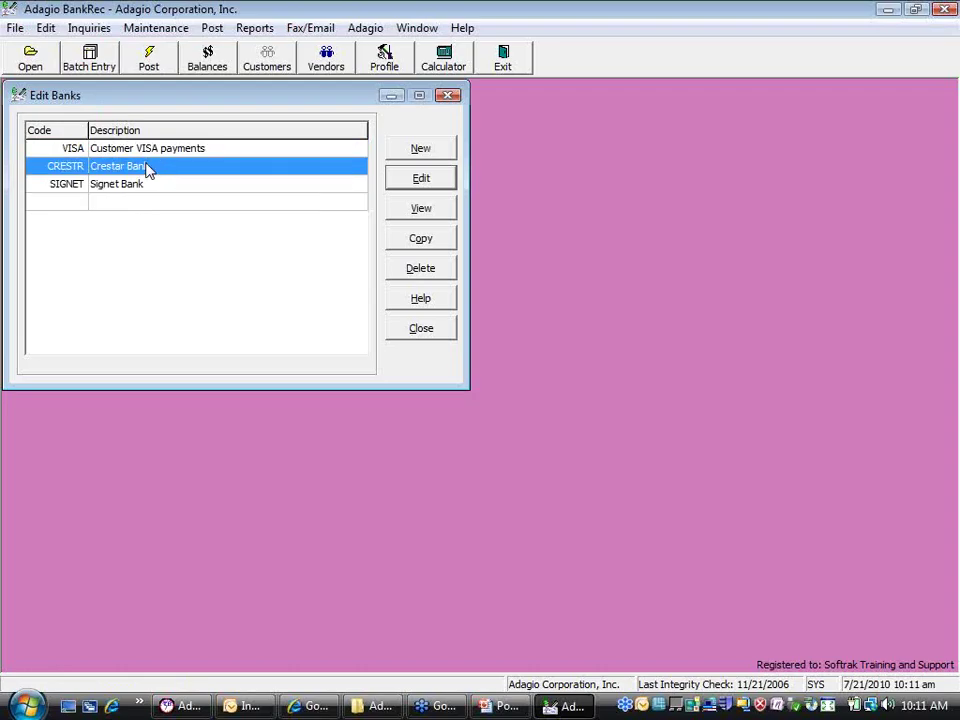
{"action": "key", "text": "Up"}
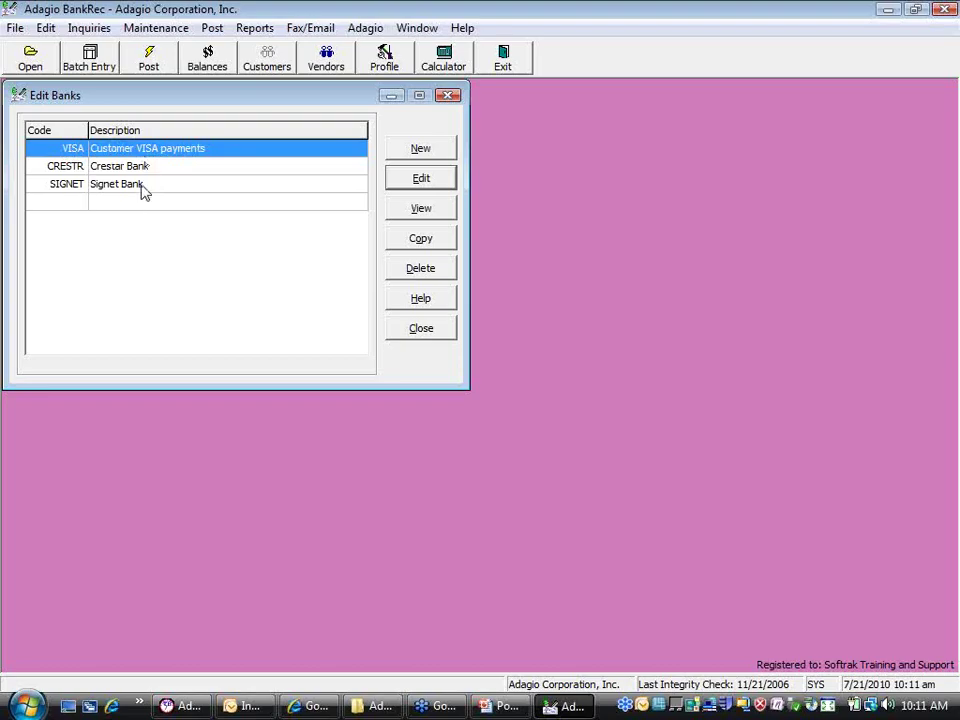
{"action": "double_click", "coordinate": [142, 191]}
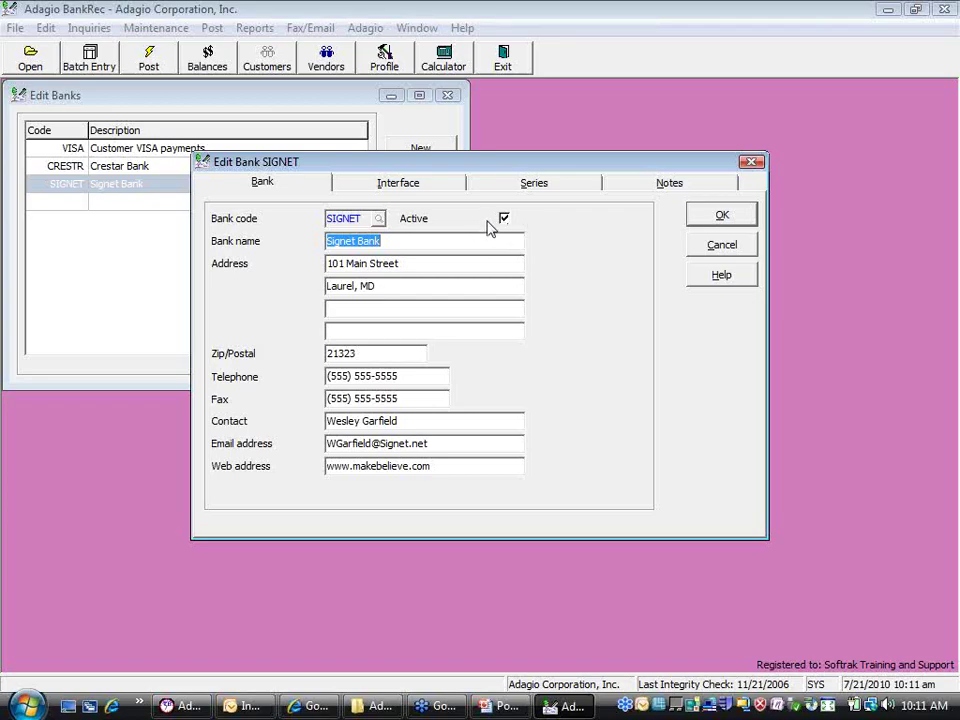
View SIGNET's Interface tab, with receivables clearing 1140 and payables clearing 2120
{"action": "left_click", "coordinate": [414, 186]}
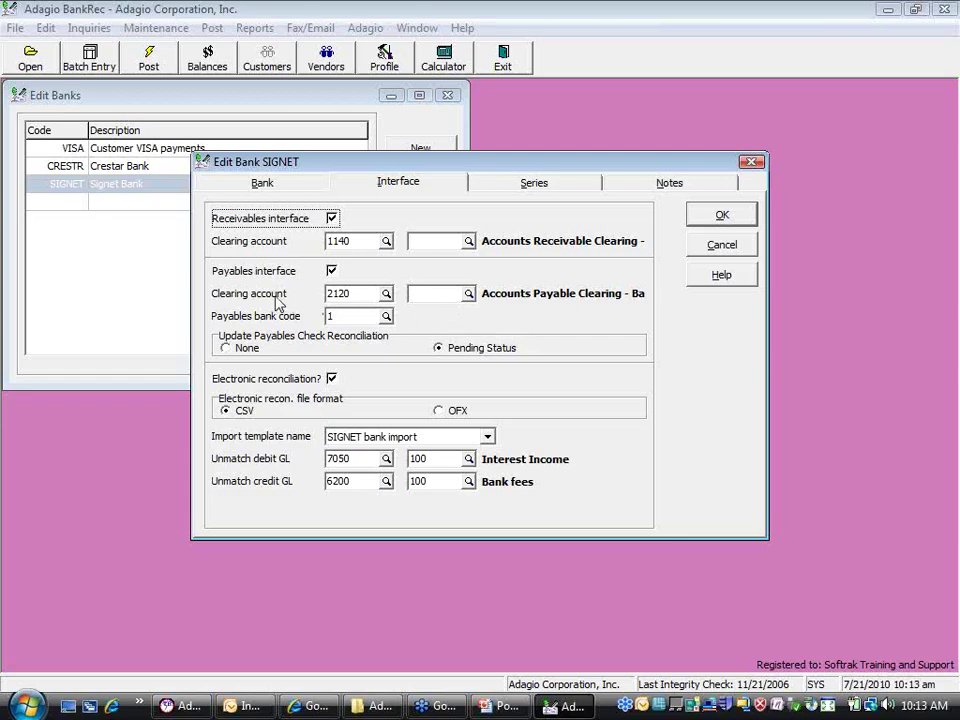
{"action": "left_click", "coordinate": [518, 190]}
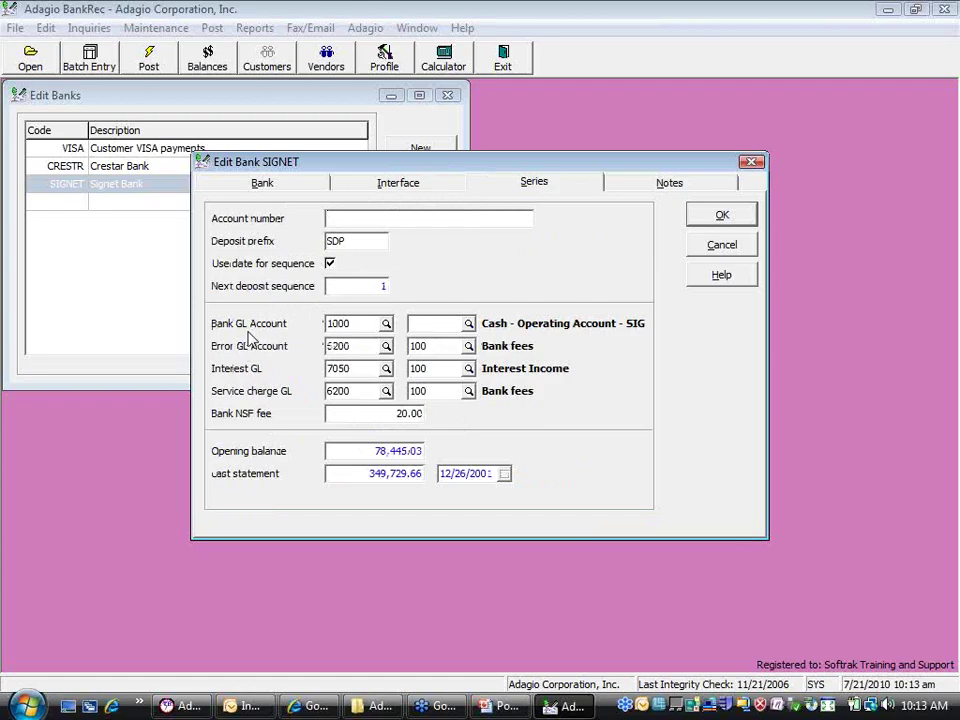
{"action": "left_click", "coordinate": [375, 183]}
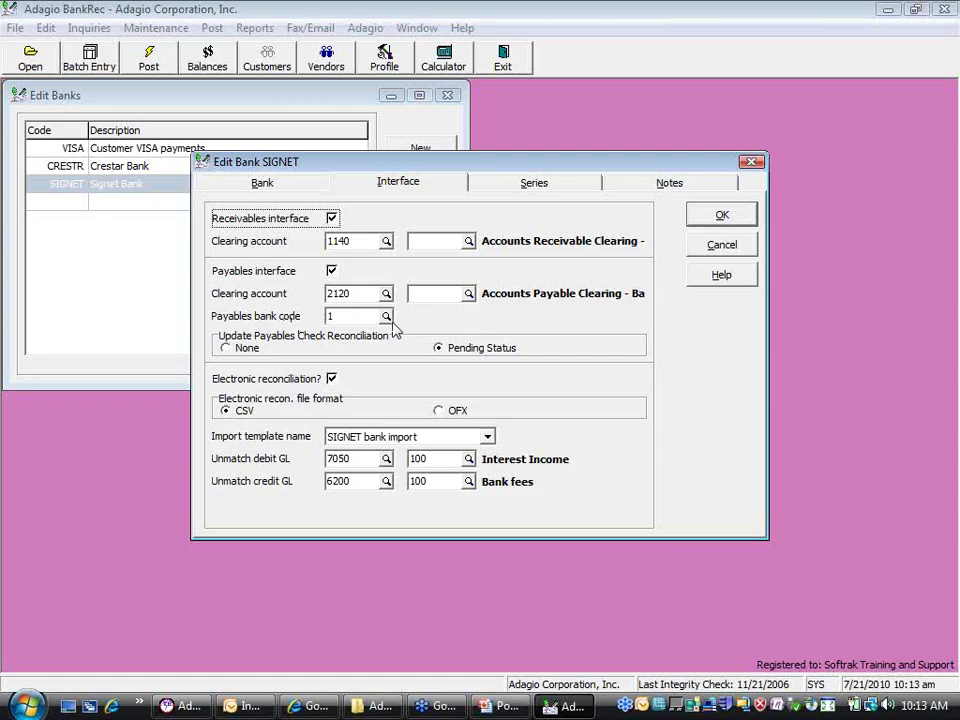
{"action": "left_click", "coordinate": [386, 316]}
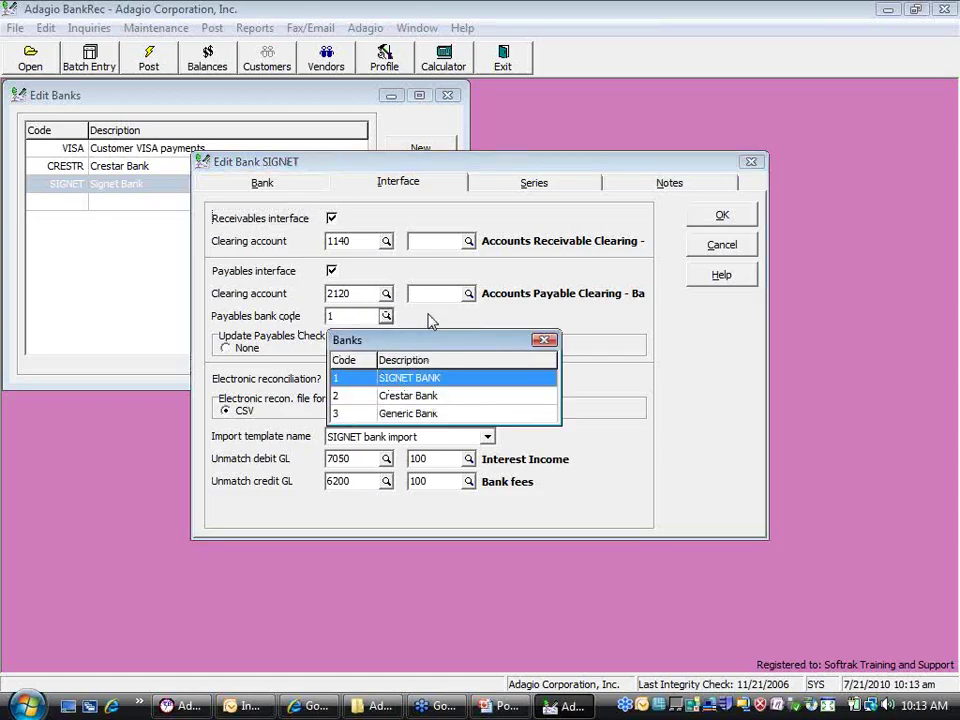
{"action": "key", "text": "Return"}
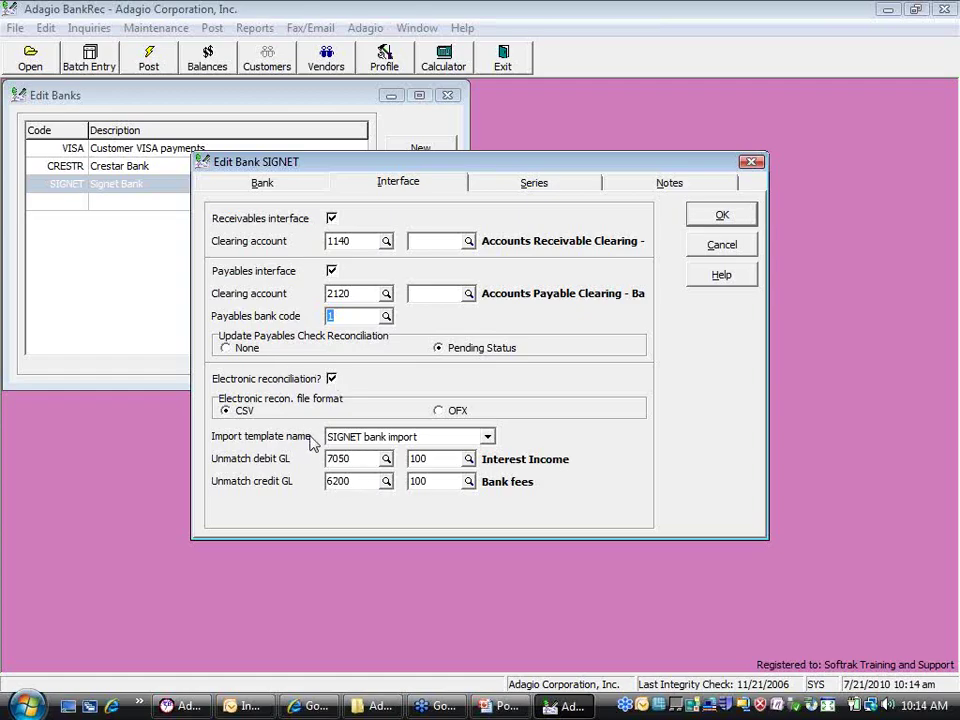
Show SIGNET's Series tab, turning Use date for sequence off and back on
{"action": "left_click", "coordinate": [545, 187]}
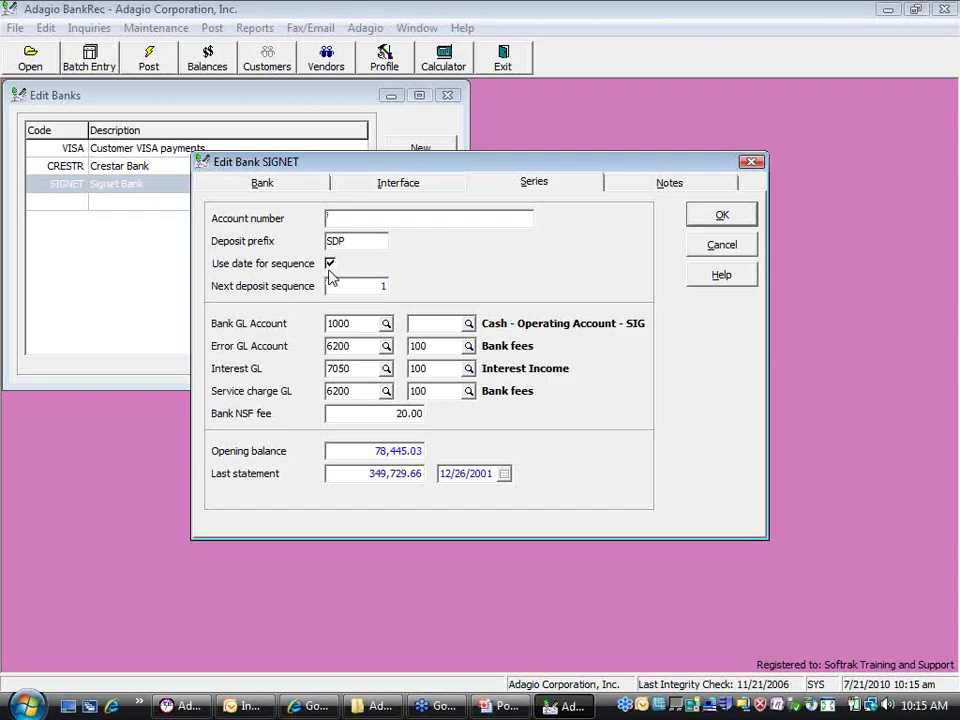
{"action": "left_click", "coordinate": [330, 265]}
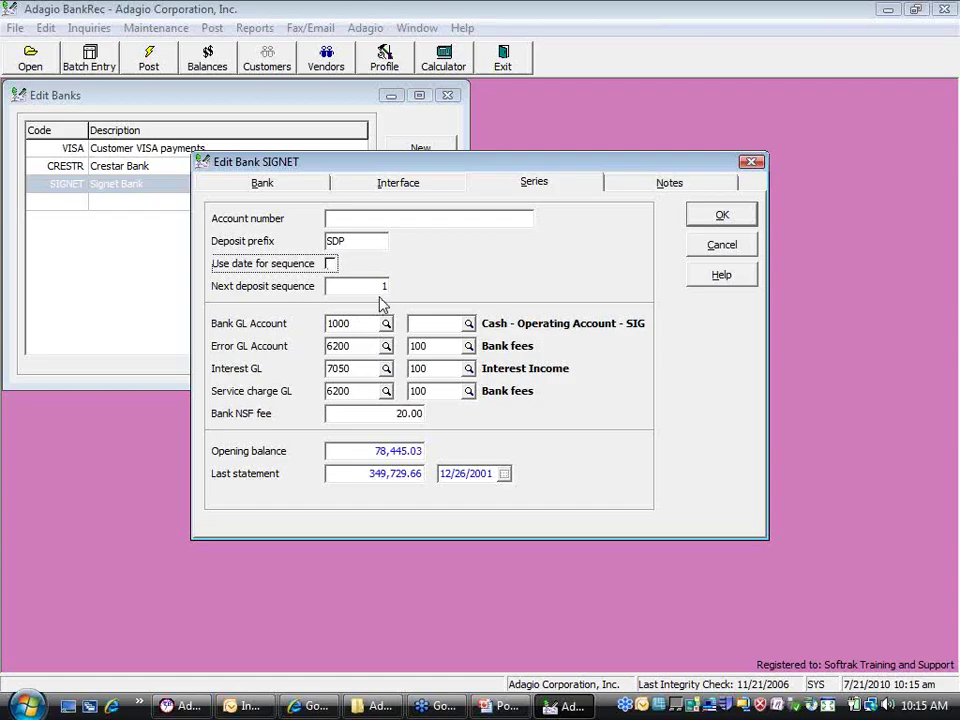
{"action": "left_click", "coordinate": [330, 263]}
Review SIGNET's notes, save the bank record and close the Edit Banks list
{"action": "left_click", "coordinate": [666, 183]}
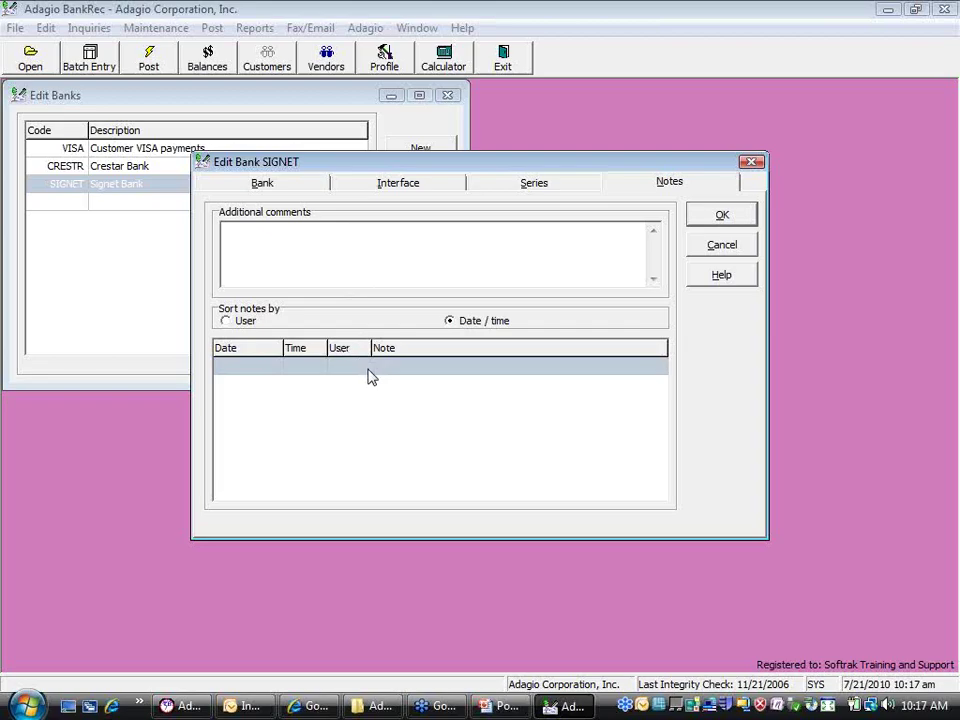
{"action": "left_click", "coordinate": [716, 215]}
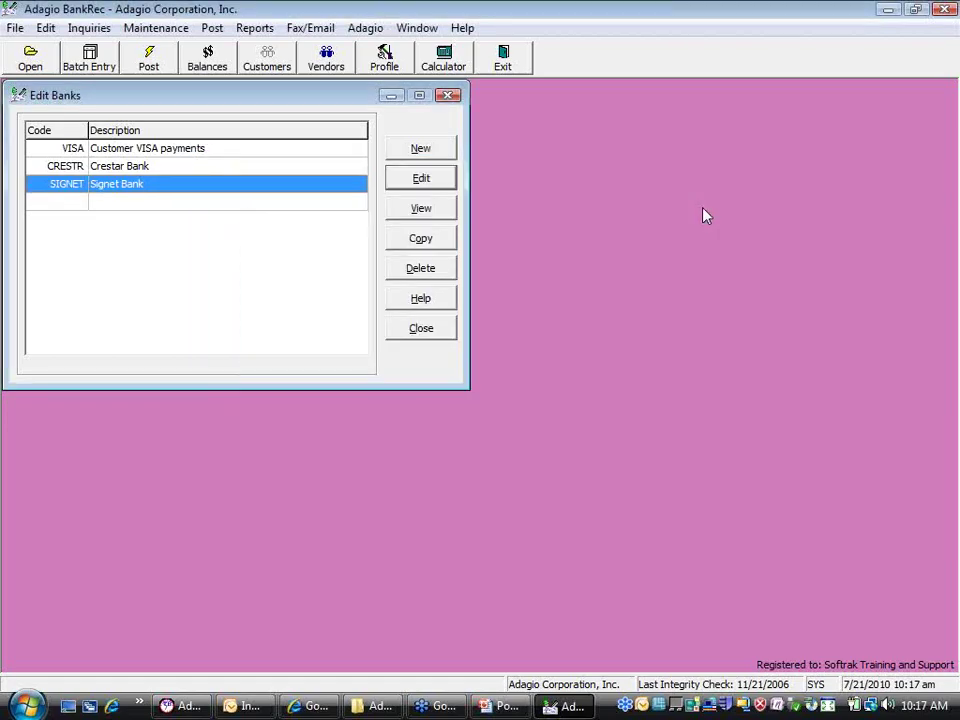
{"action": "left_click", "coordinate": [400, 337]}
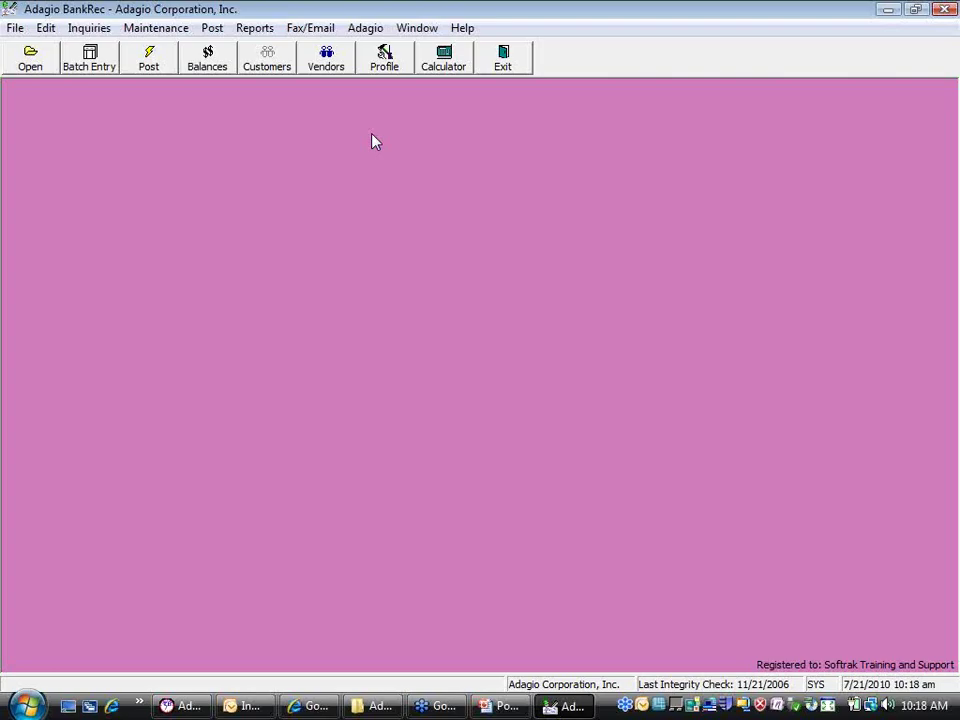
{"action": "left_click", "coordinate": [365, 28]}
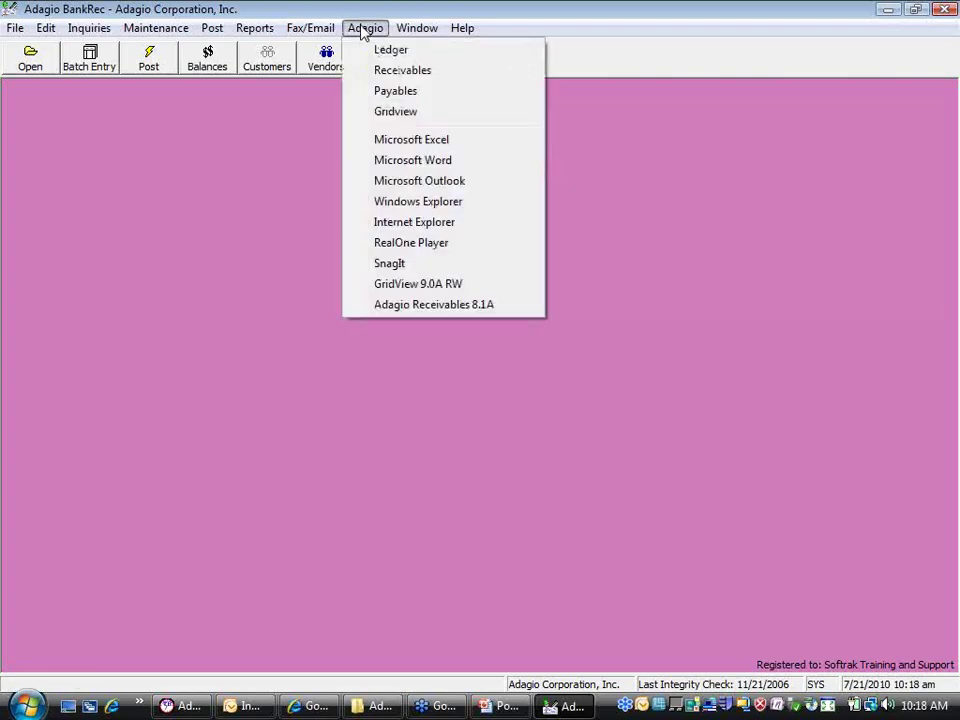
Launch Adagio Receivables and view the company profile's Integration tab, dismissing the open-batches warning
{"action": "left_click", "coordinate": [400, 70]}
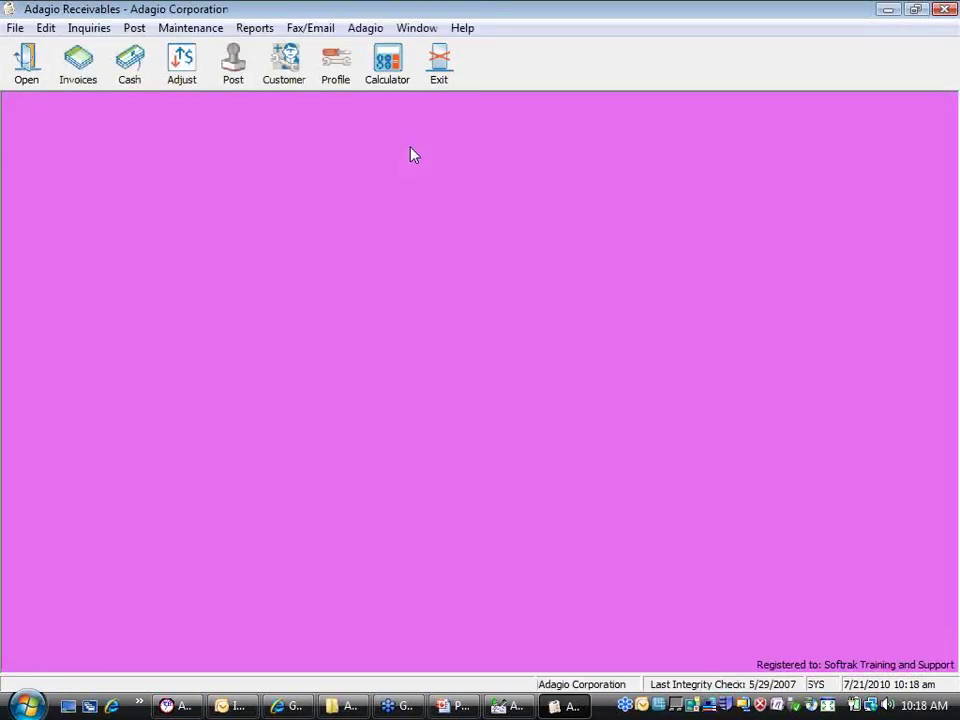
{"action": "left_click", "coordinate": [336, 68]}
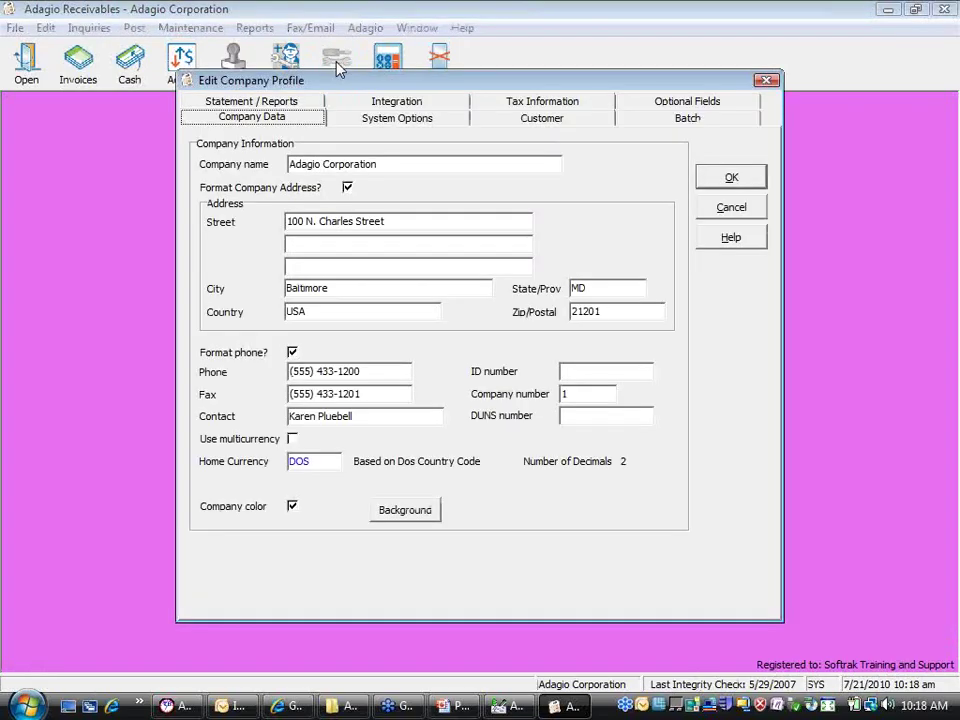
{"action": "left_click", "coordinate": [407, 110]}
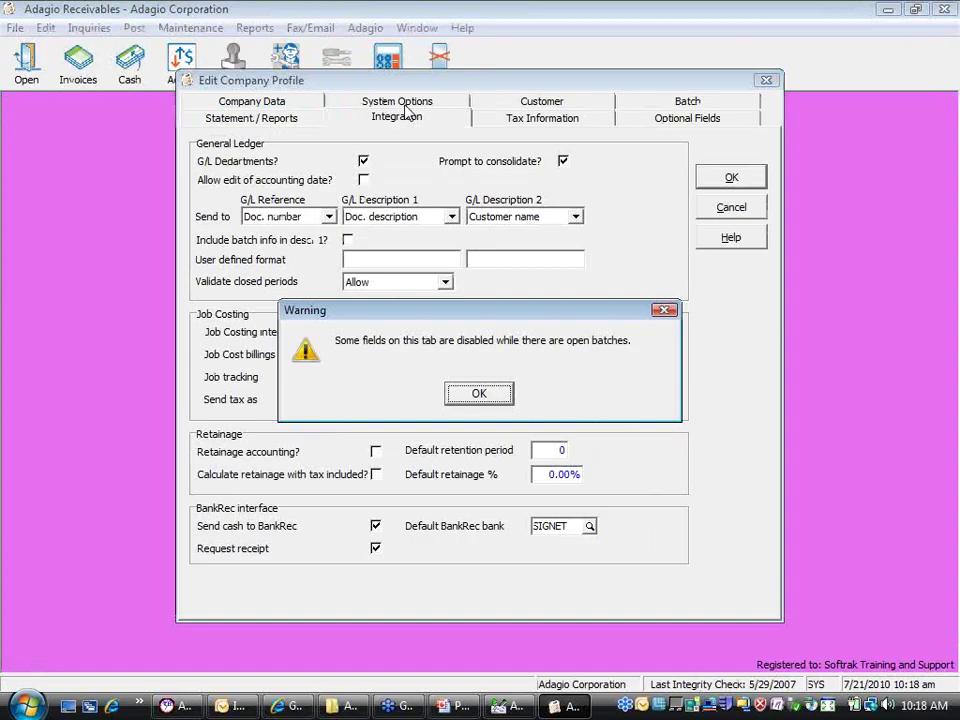
{"action": "left_click", "coordinate": [474, 394]}
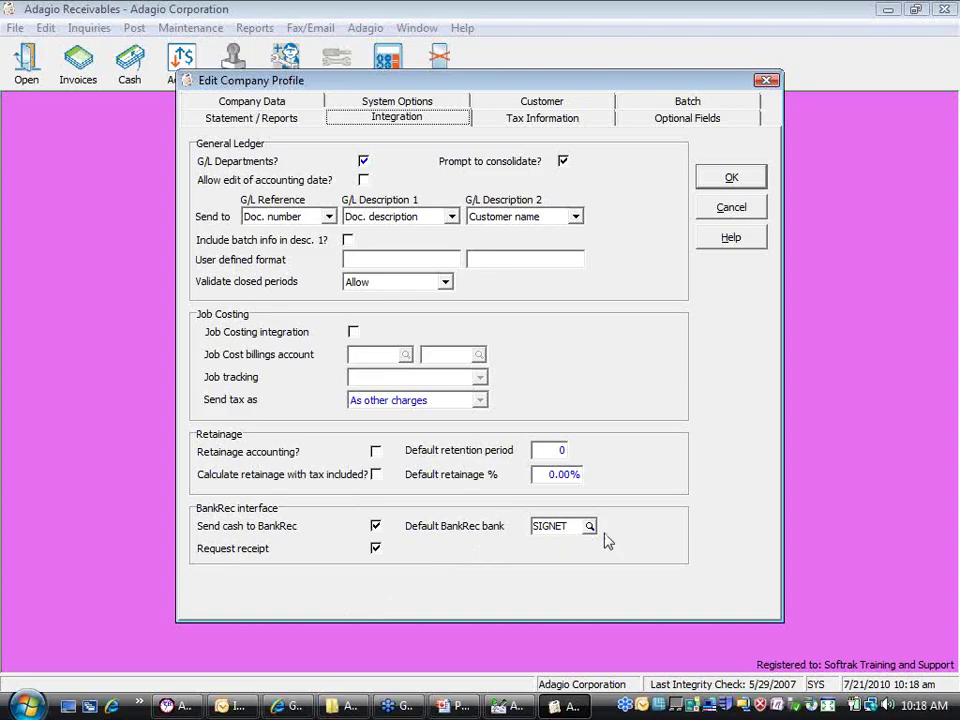
Keep SIGNET as default BankRec bank with Request receipt on, and save the profile
{"action": "left_click", "coordinate": [589, 526]}
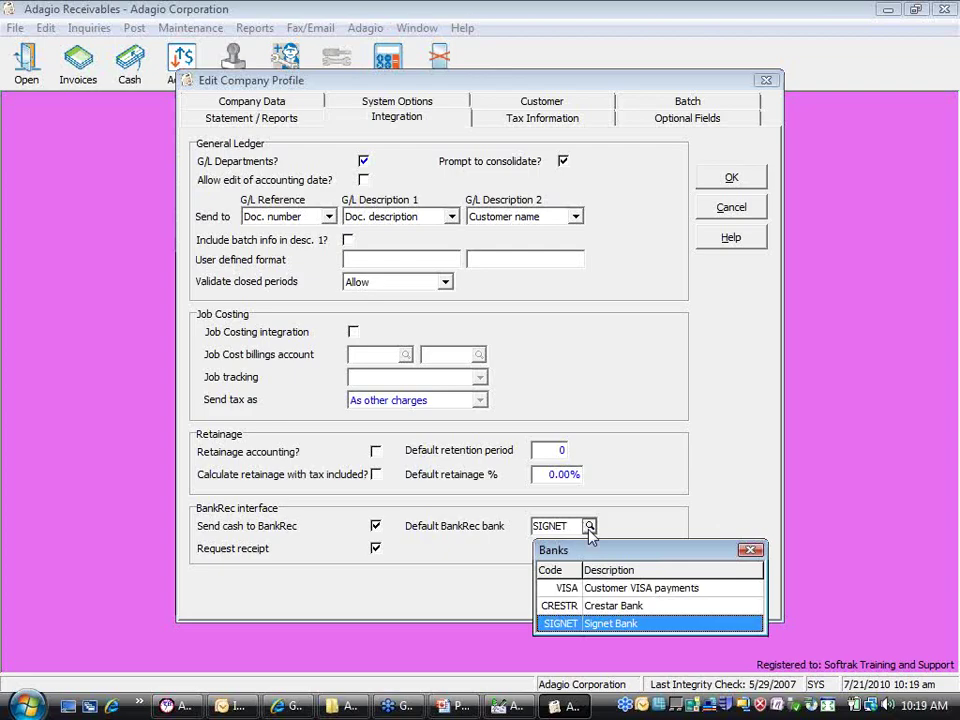
{"action": "key", "text": "Return"}
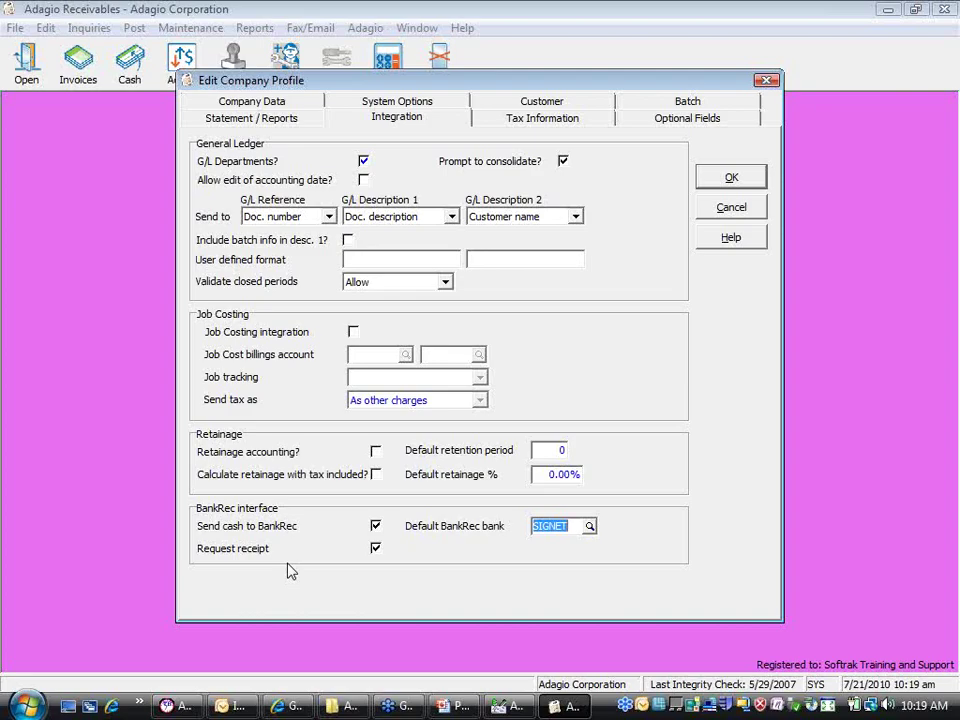
{"action": "left_click", "coordinate": [375, 548]}
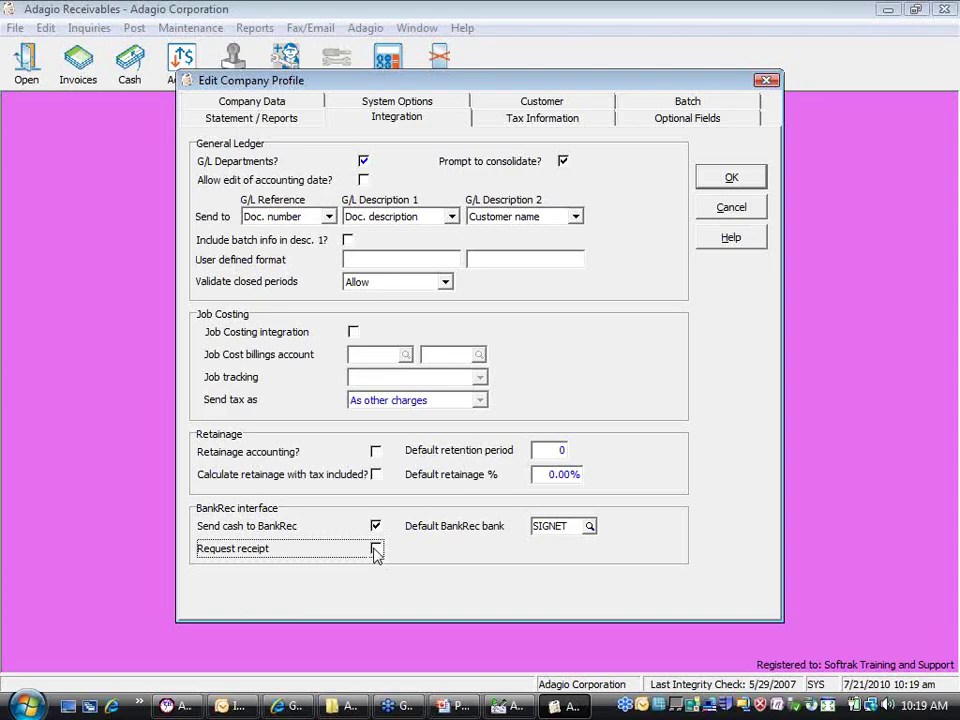
{"action": "left_click", "coordinate": [376, 549]}
{"action": "left_click", "coordinate": [732, 178]}
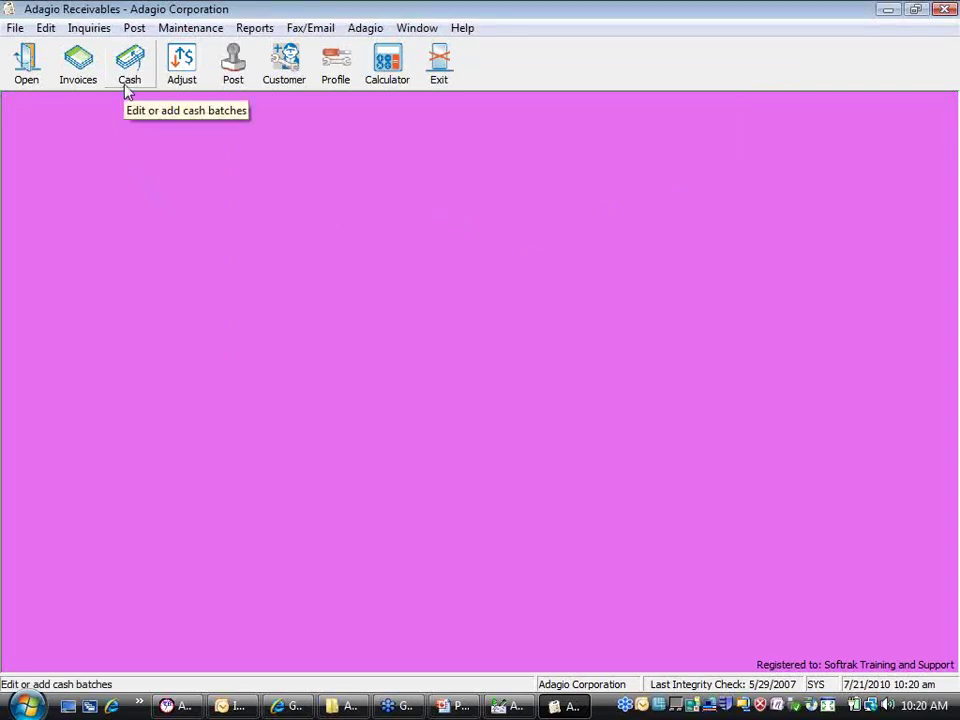
Open Edit Payment Methods, listing Checks, Mastercard, American Express and Visa
{"action": "left_click", "coordinate": [45, 28]}
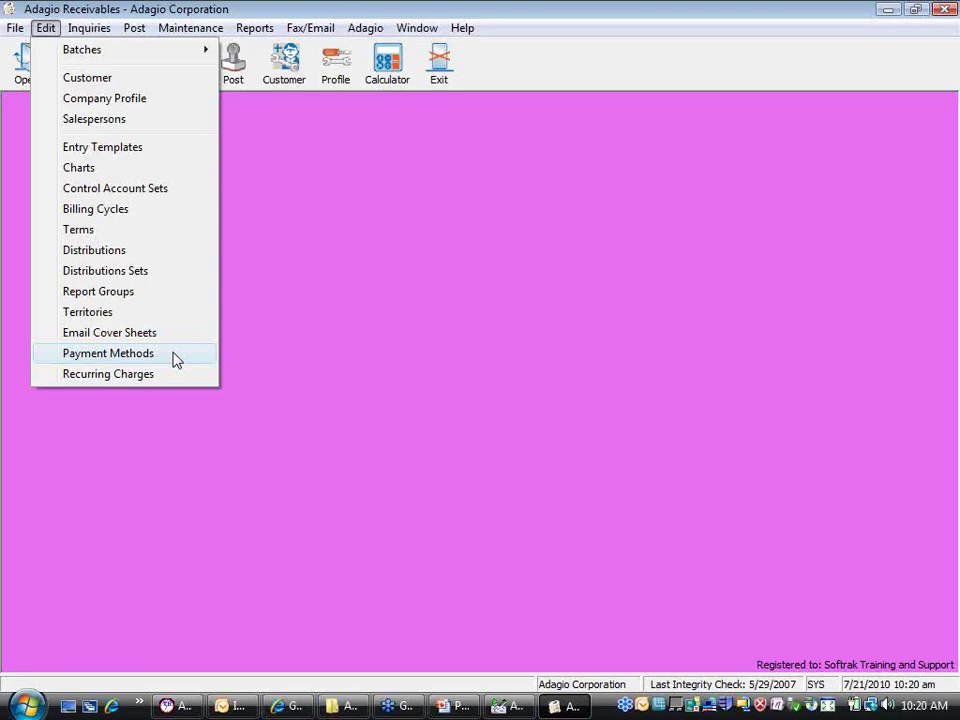
{"action": "left_click", "coordinate": [176, 360]}
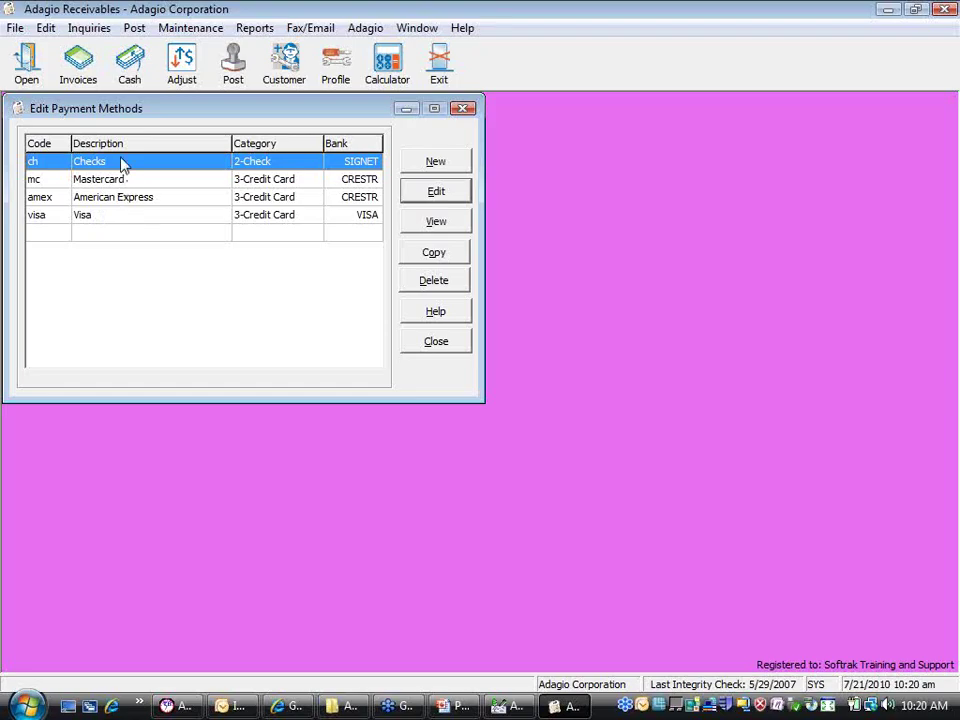
{"action": "double_click", "coordinate": [120, 238]}
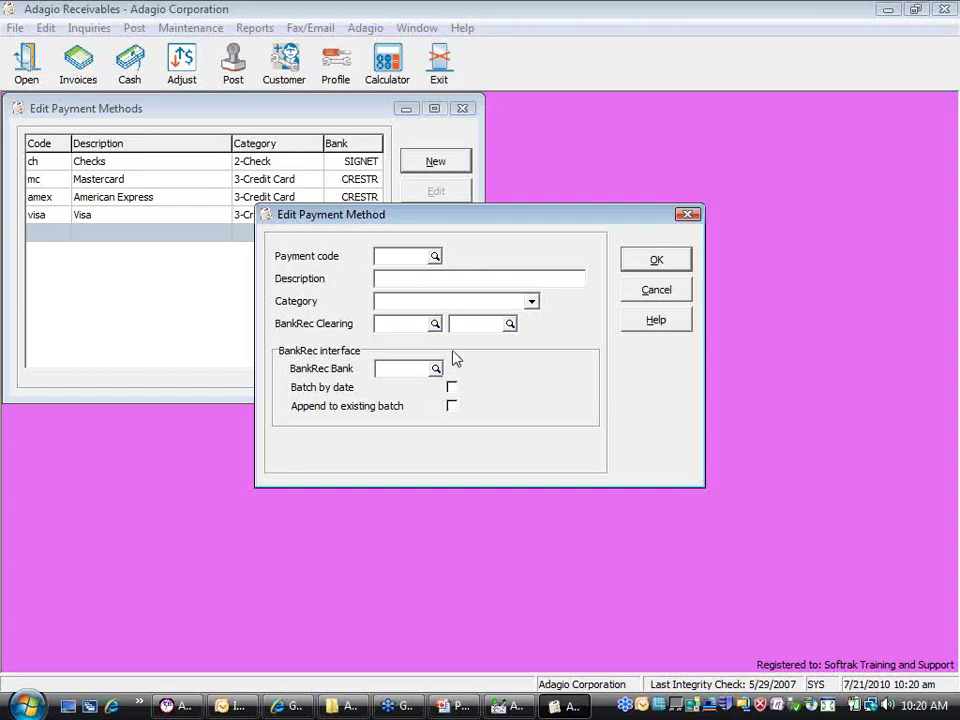
{"action": "left_click", "coordinate": [531, 303]}
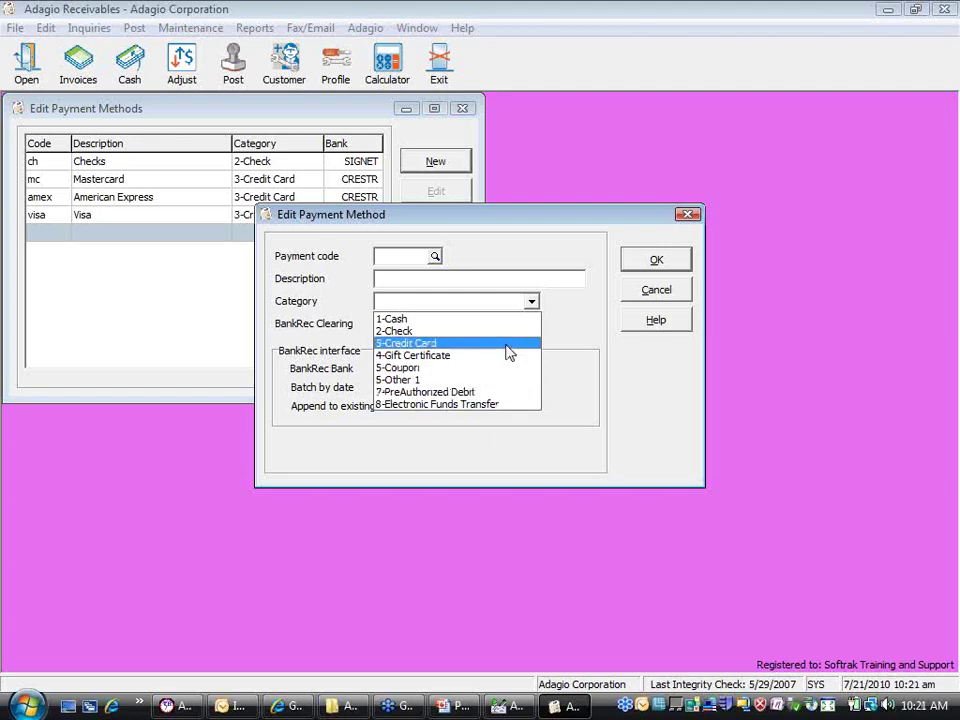
{"action": "left_click", "coordinate": [556, 335]}
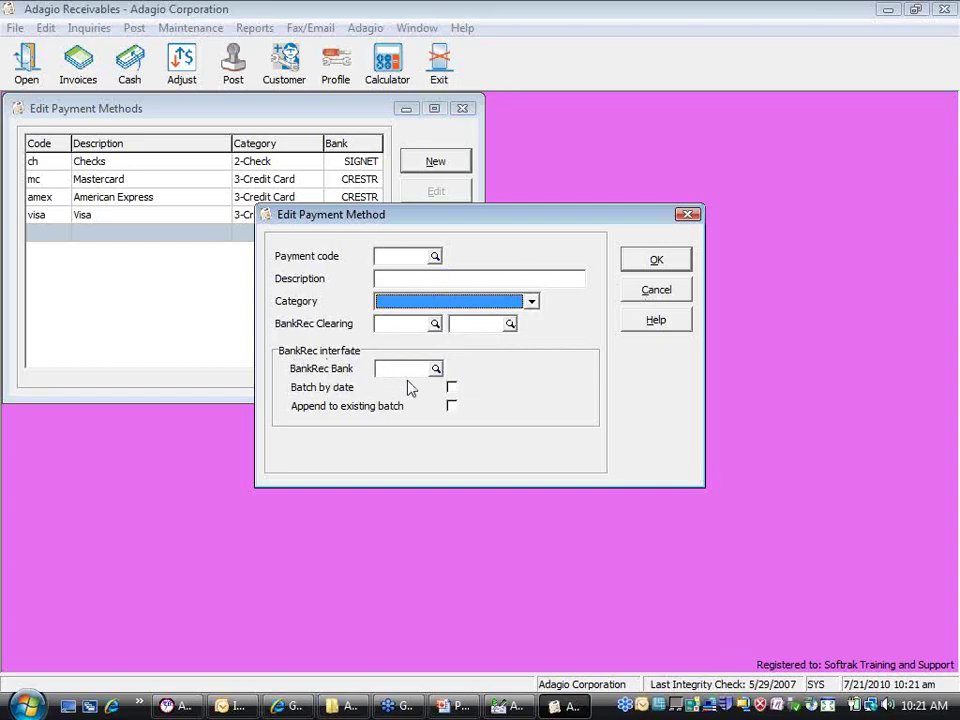
{"action": "left_click", "coordinate": [436, 369]}
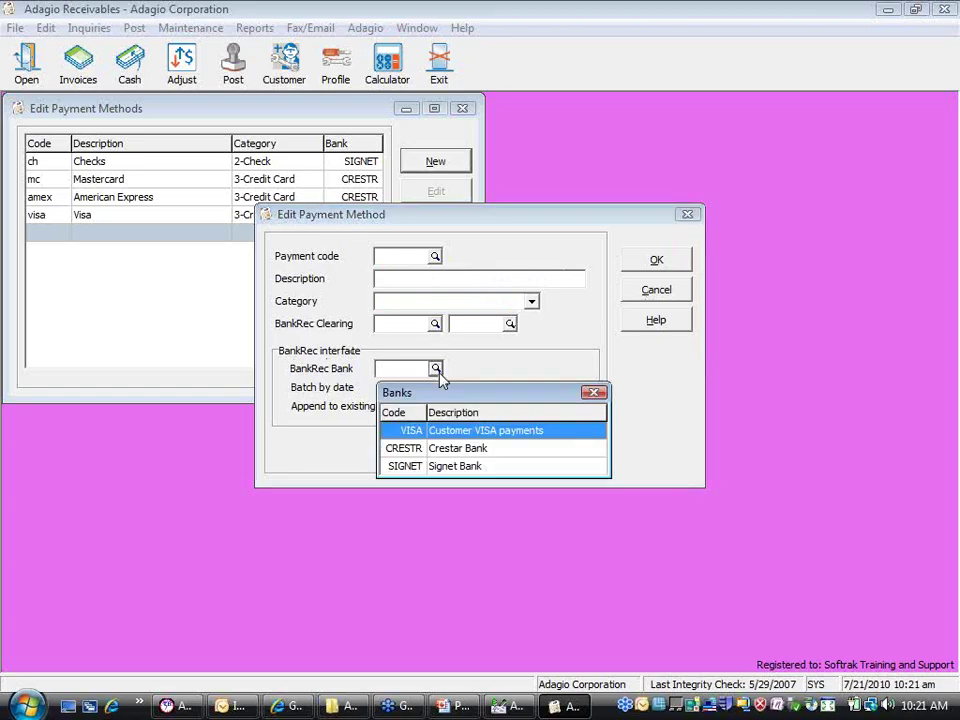
{"action": "key", "text": "Escape"}
{"action": "left_click", "coordinate": [652, 290]}
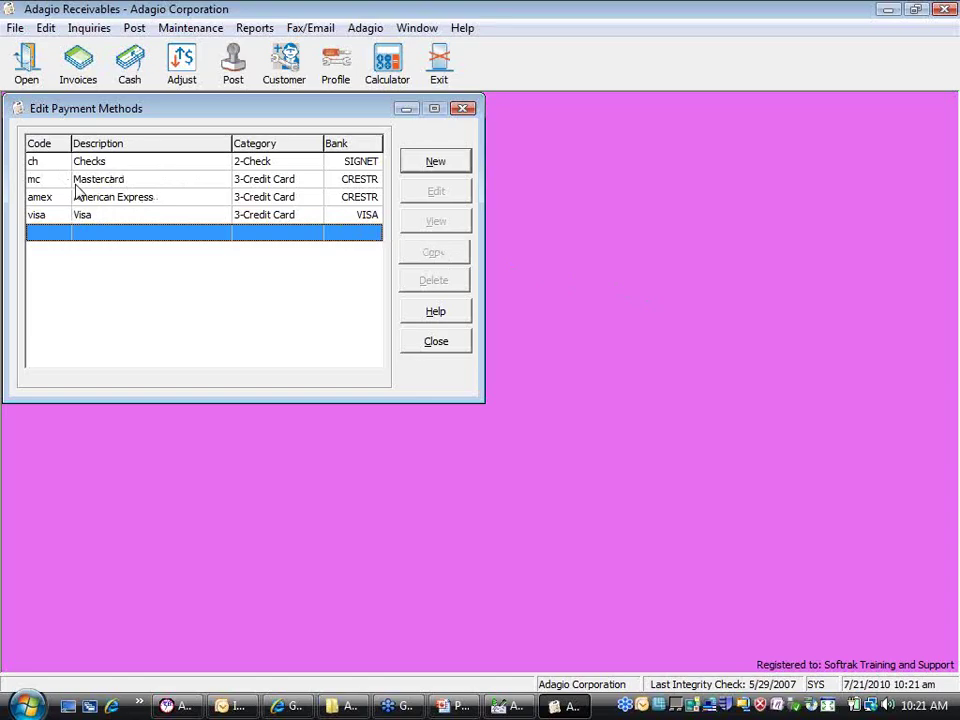
{"action": "left_click", "coordinate": [147, 166]}
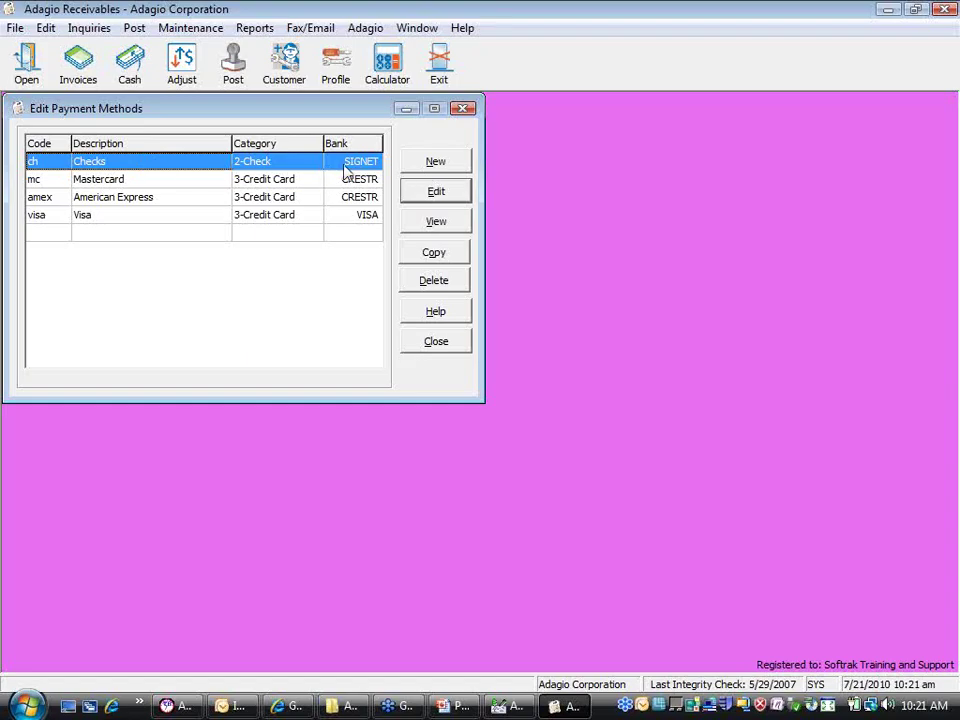
{"action": "left_click", "coordinate": [155, 220]}
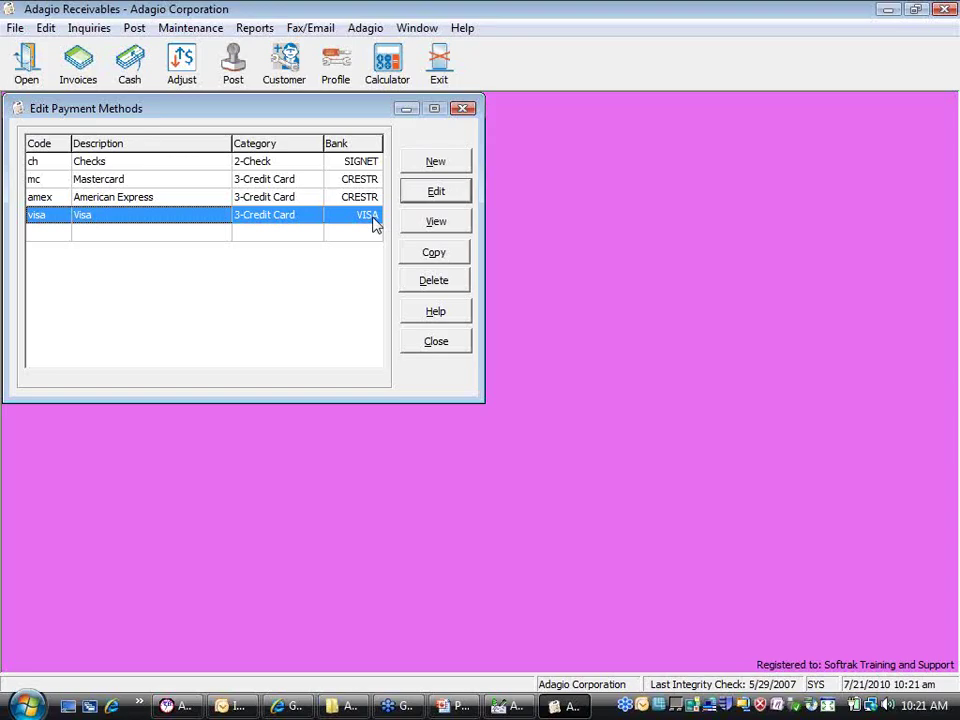
{"action": "left_click", "coordinate": [272, 186]}
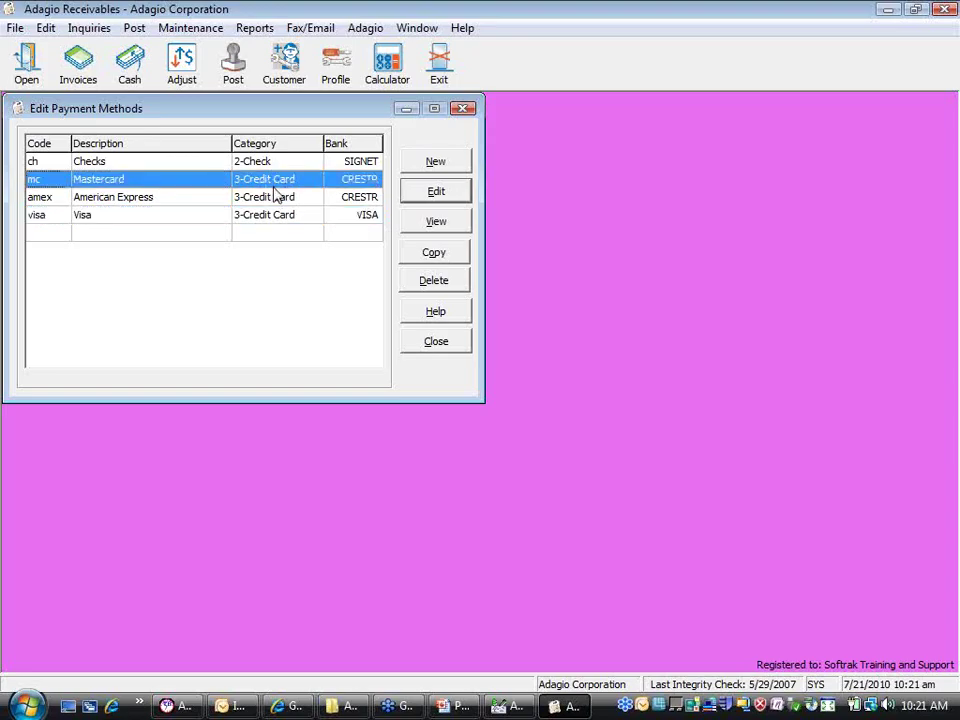
{"action": "left_click", "coordinate": [260, 202]}
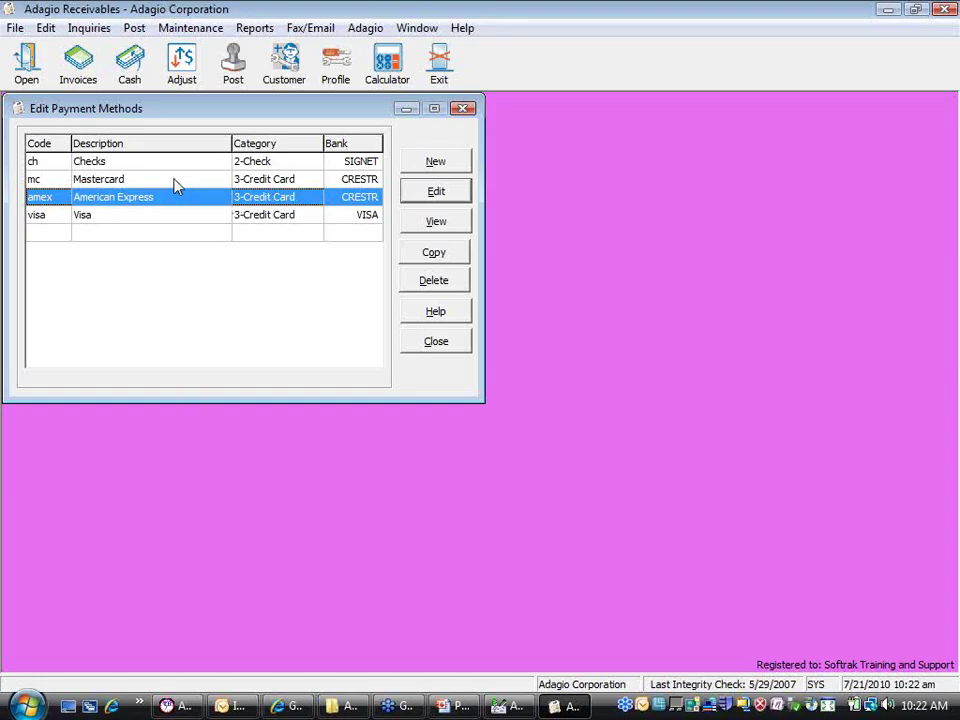
Review the Visa payment method, leaving Append to existing batch off, and save it
{"action": "double_click", "coordinate": [92, 220]}
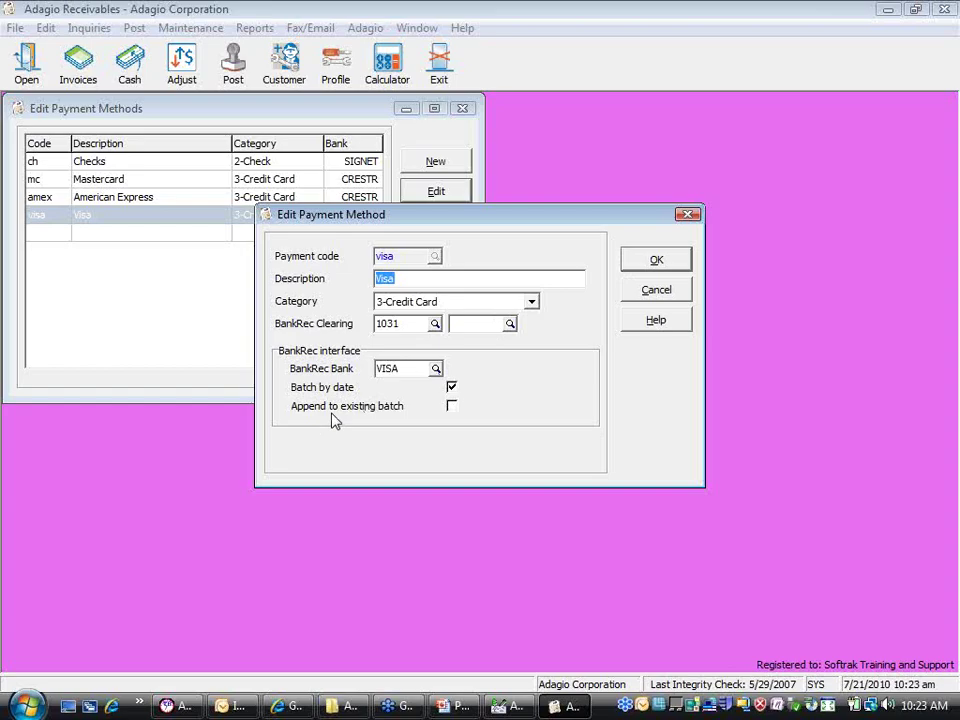
{"action": "left_click", "coordinate": [451, 406]}
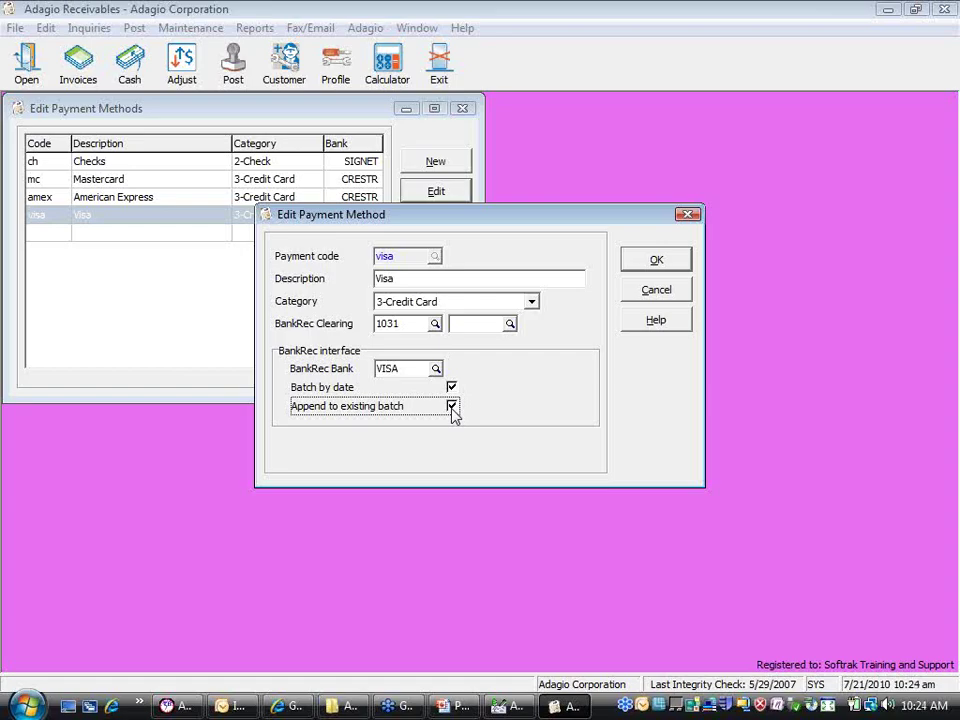
{"action": "left_click", "coordinate": [451, 407]}
{"action": "left_click", "coordinate": [630, 262]}
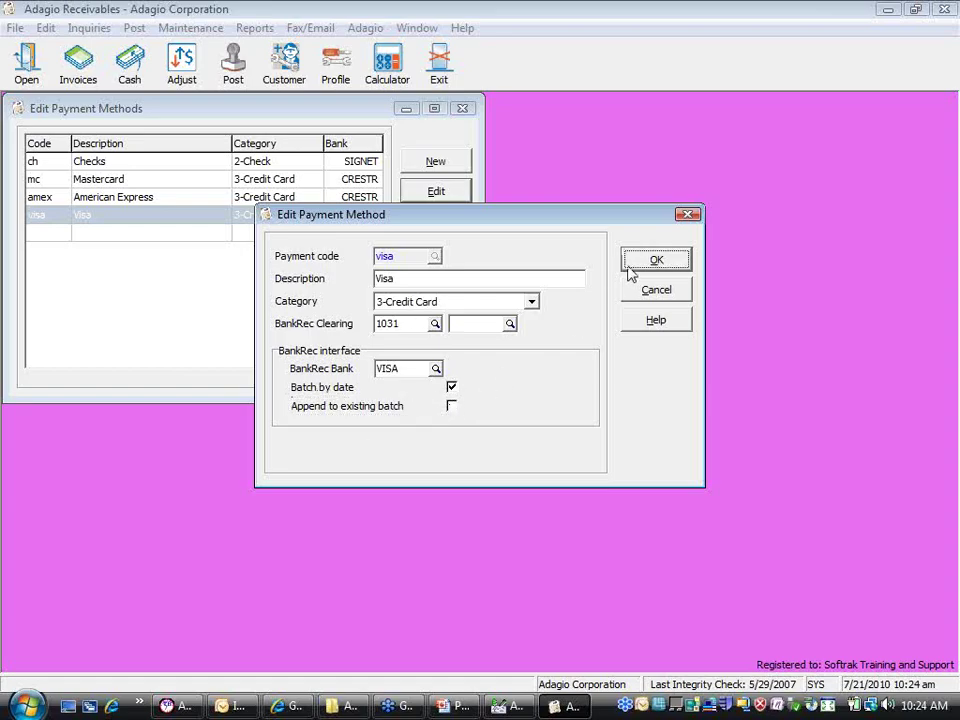
Review and save the American Express payment method, then close the payment methods list
{"action": "double_click", "coordinate": [126, 199]}
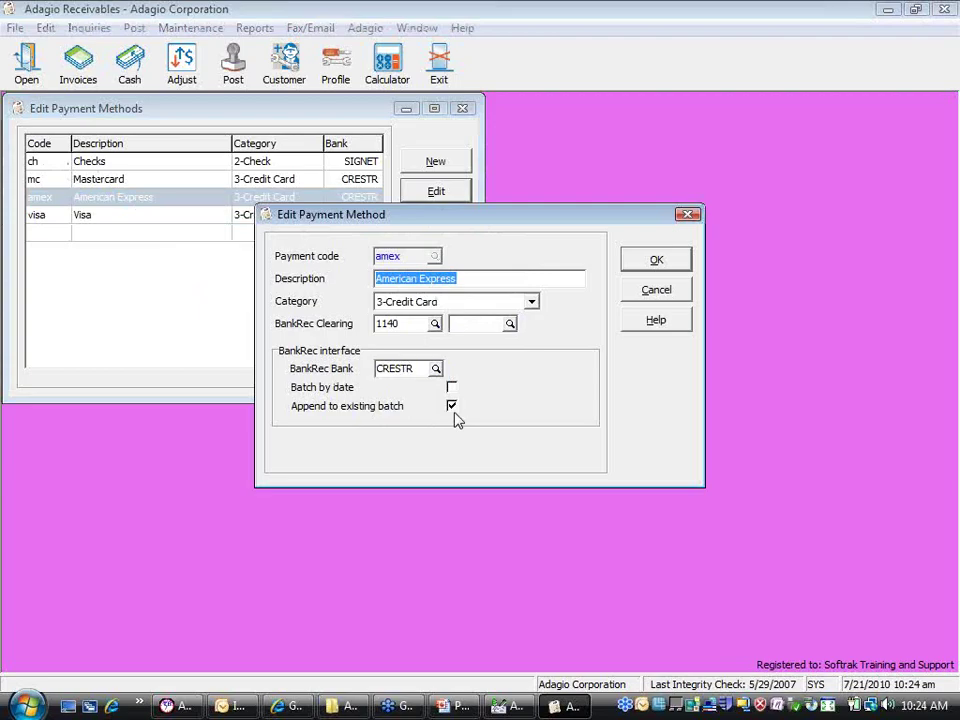
{"action": "left_click", "coordinate": [657, 265]}
{"action": "left_click", "coordinate": [428, 350]}
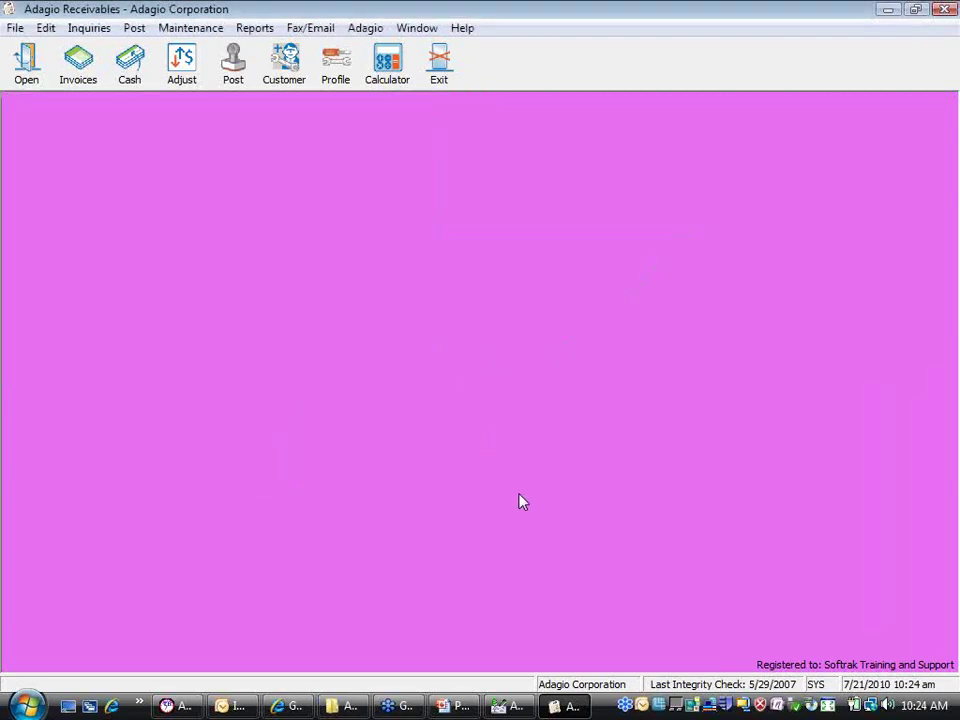
Post the Visa, MasterCard and Checks cash batches (11,854.66, 4,113.36, 8,376.54) without printing the journal
{"action": "left_click", "coordinate": [149, 73]}
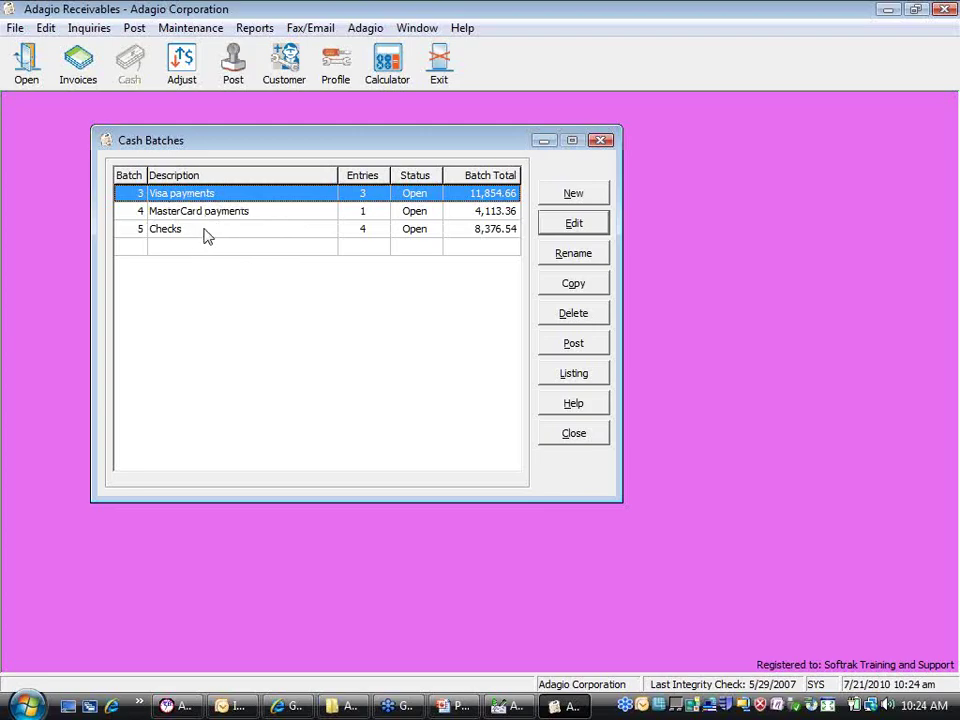
{"action": "left_click", "coordinate": [205, 229], "text": "shift"}
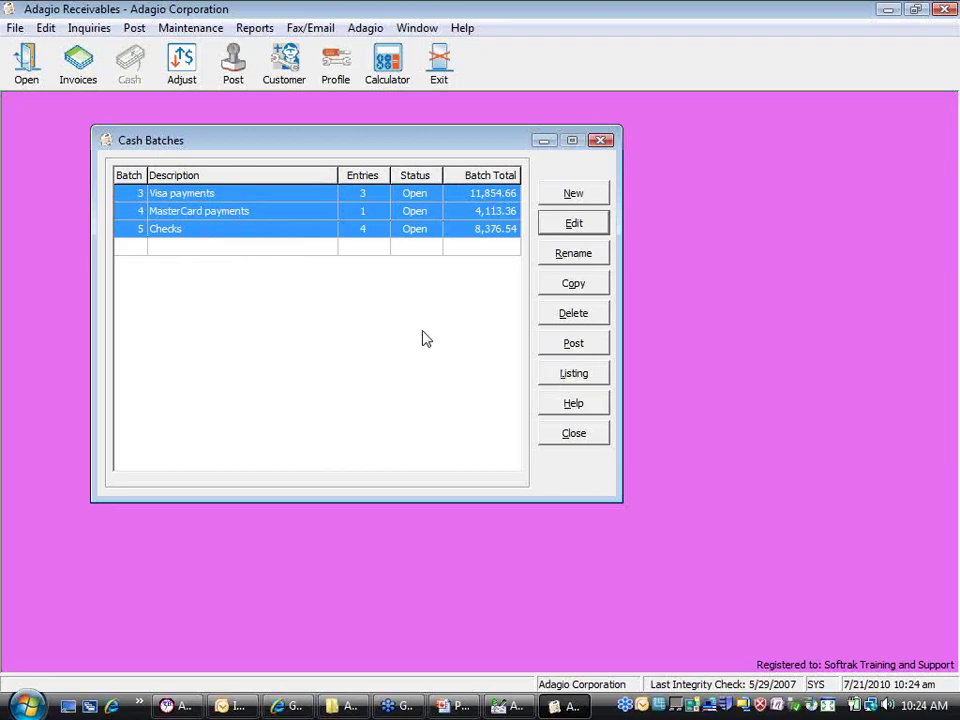
{"action": "left_click", "coordinate": [568, 345]}
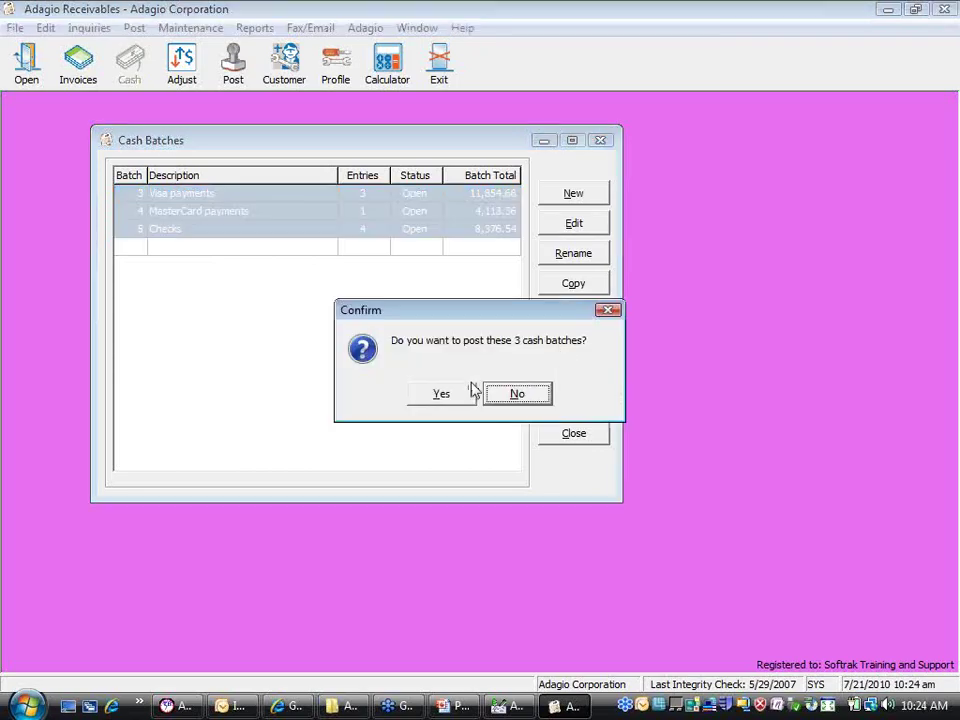
{"action": "left_click", "coordinate": [455, 393]}
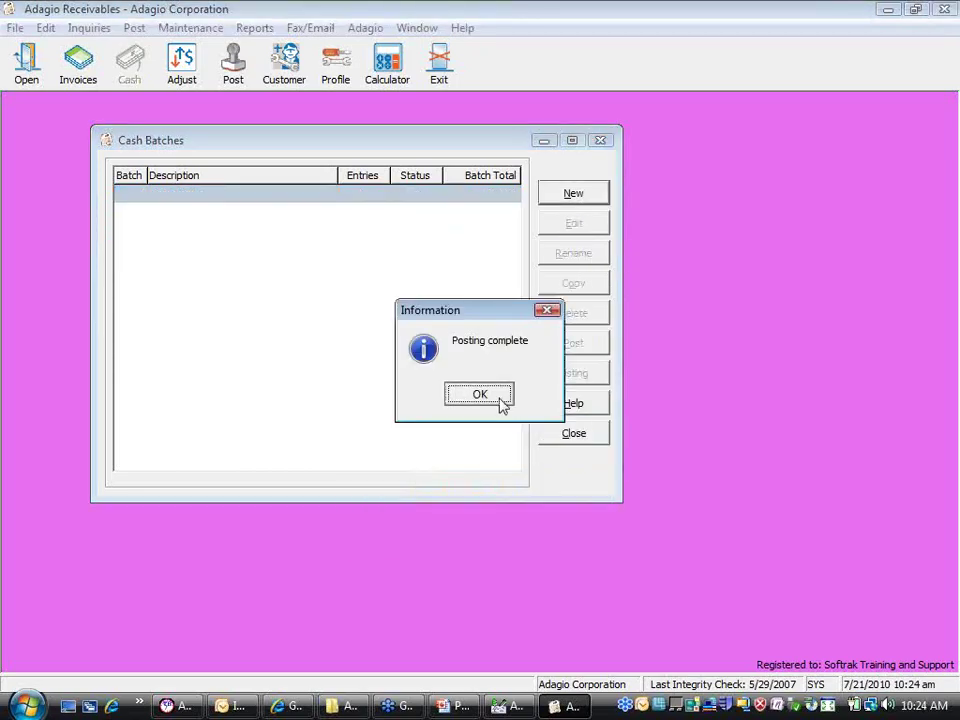
{"action": "left_click", "coordinate": [499, 403]}
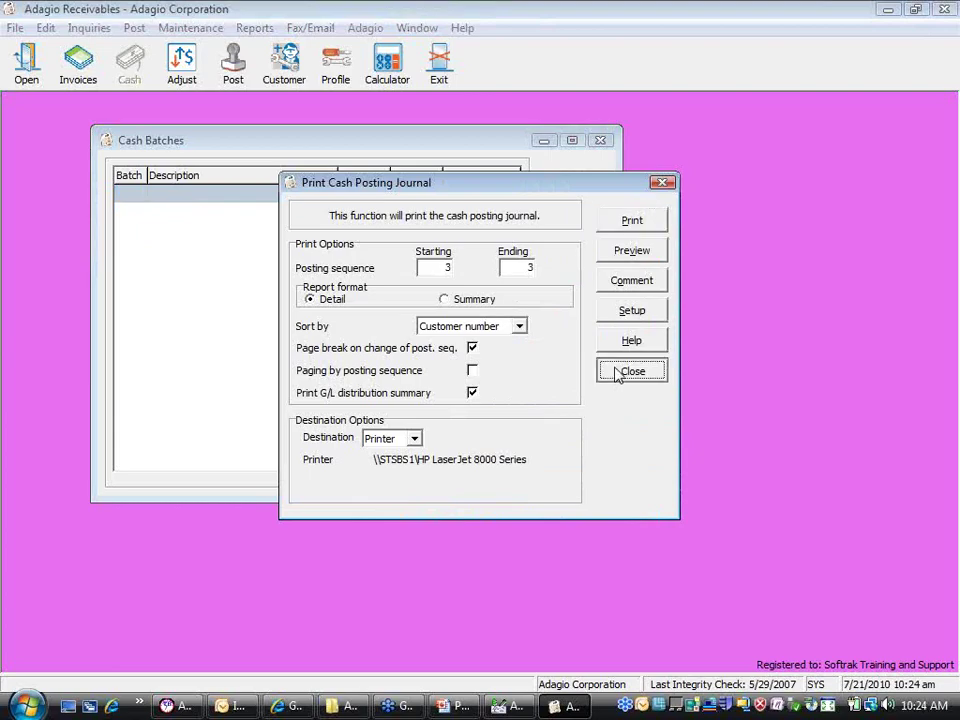
{"action": "left_click", "coordinate": [624, 372]}
{"action": "left_click", "coordinate": [573, 431]}
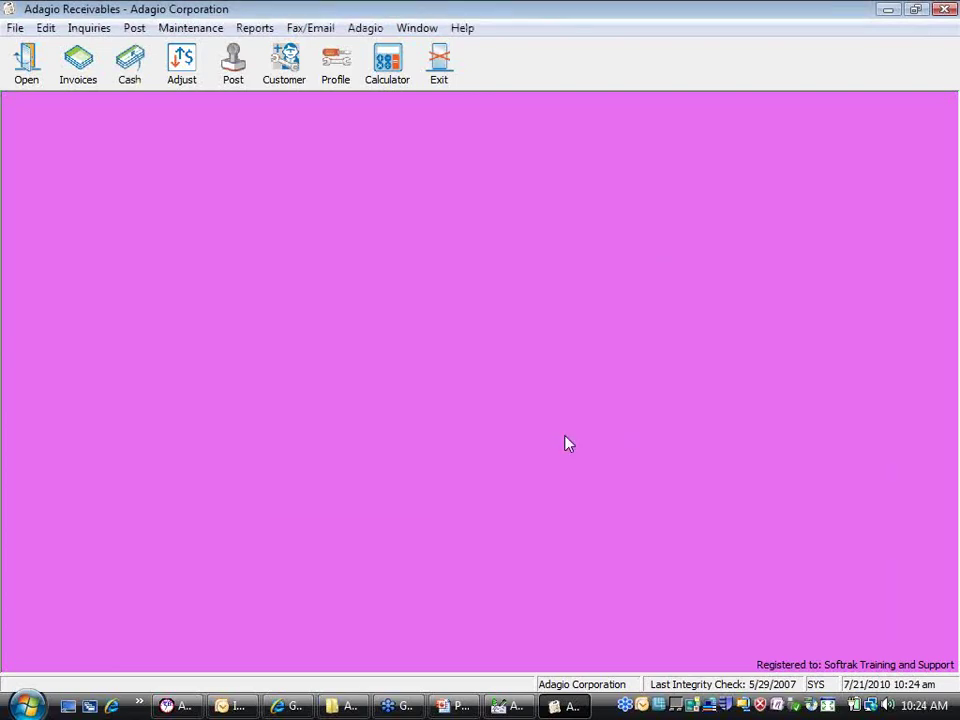
Switch to Adagio BankRec and back out of retrieving receipts
{"action": "left_click", "coordinate": [494, 708]}
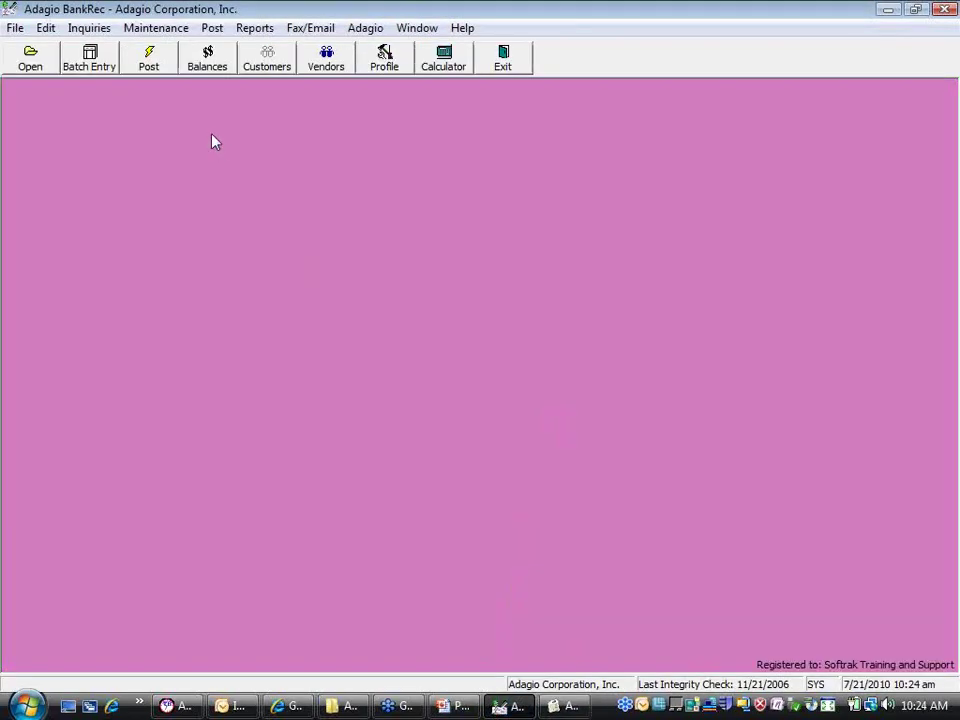
{"action": "left_click", "coordinate": [165, 30]}
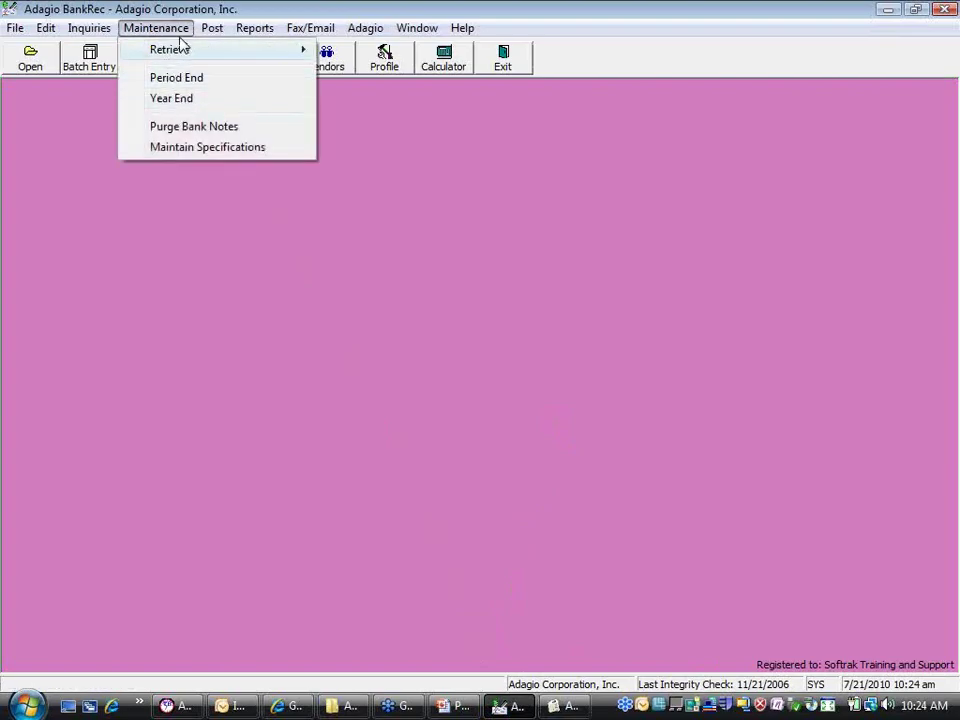
{"action": "mouse_move", "coordinate": [180, 50]}
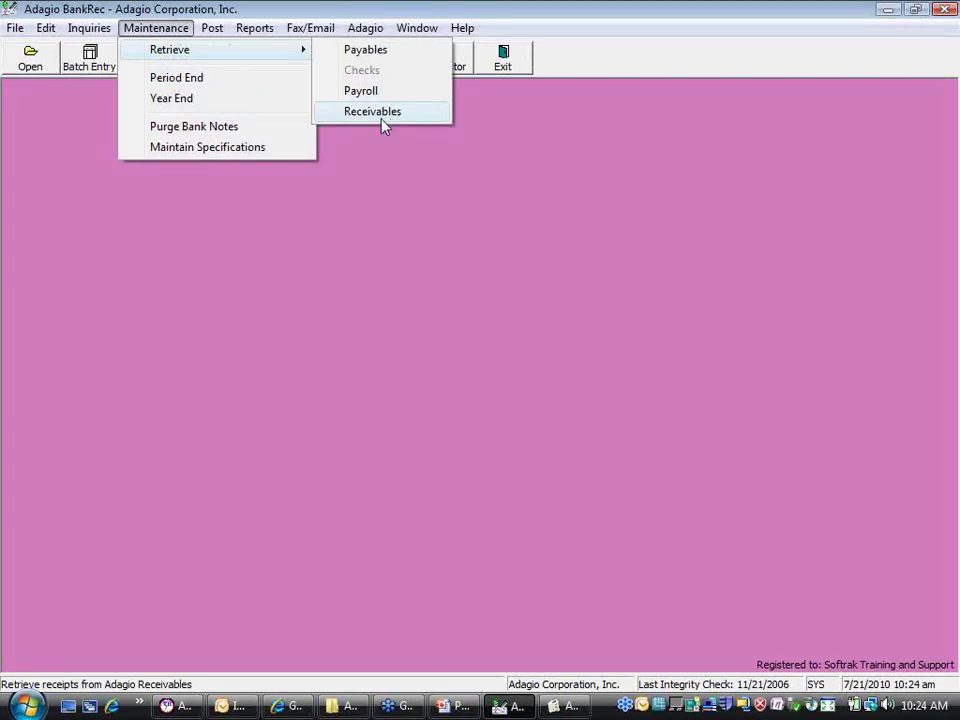
{"action": "left_click", "coordinate": [377, 154]}
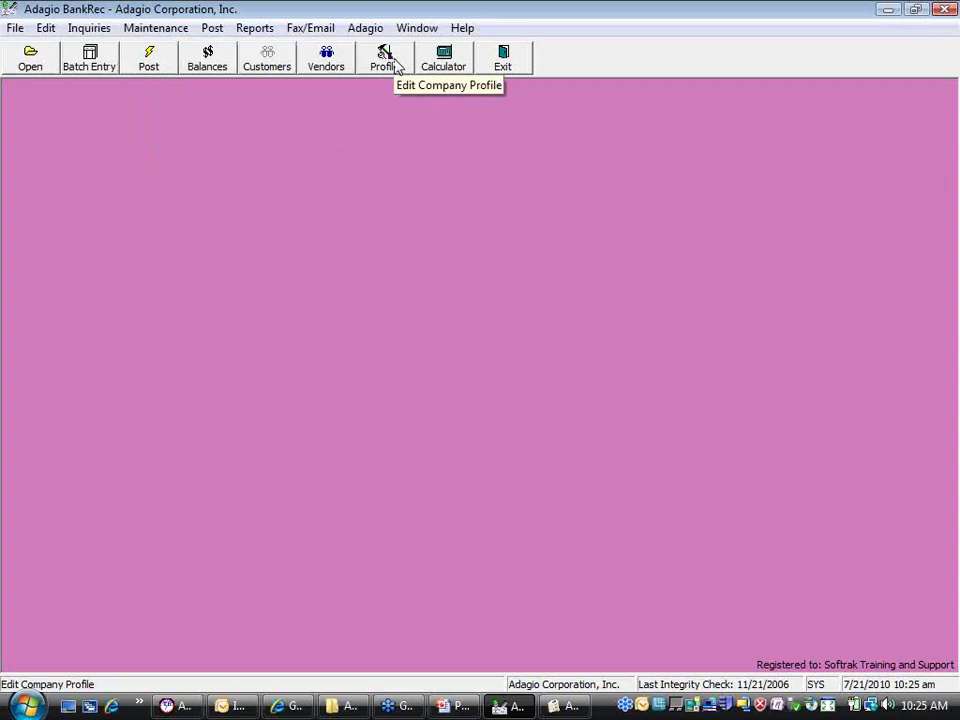
Enable Auto-Retrieve Batches on startup in the company profile Options and save it
{"action": "left_click", "coordinate": [394, 64]}
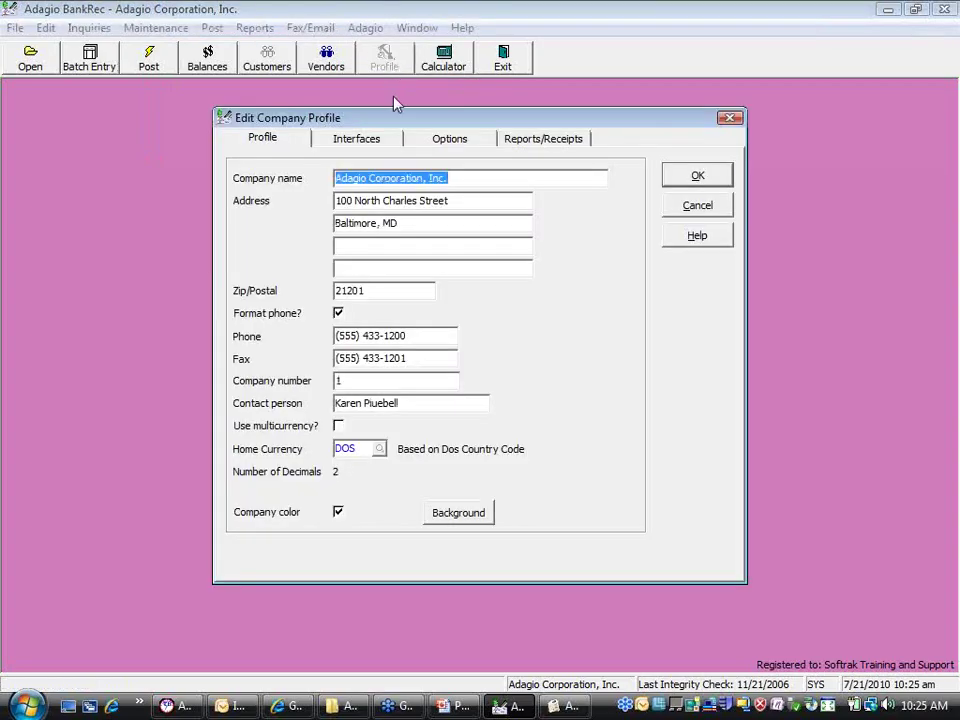
{"action": "left_click", "coordinate": [365, 142]}
{"action": "left_click", "coordinate": [430, 143]}
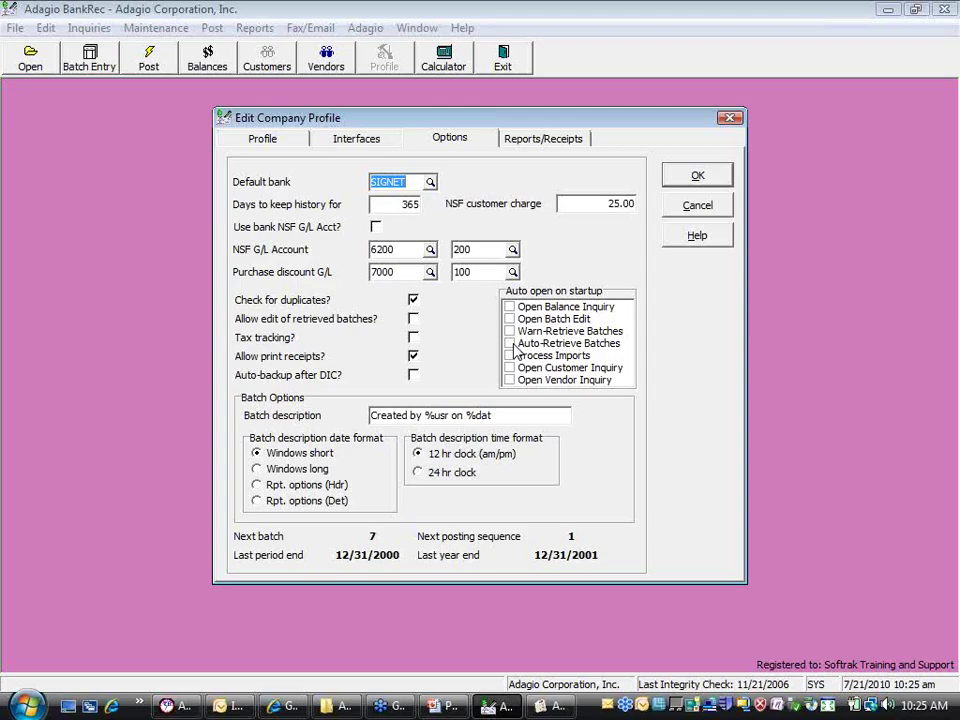
{"action": "left_click", "coordinate": [513, 345]}
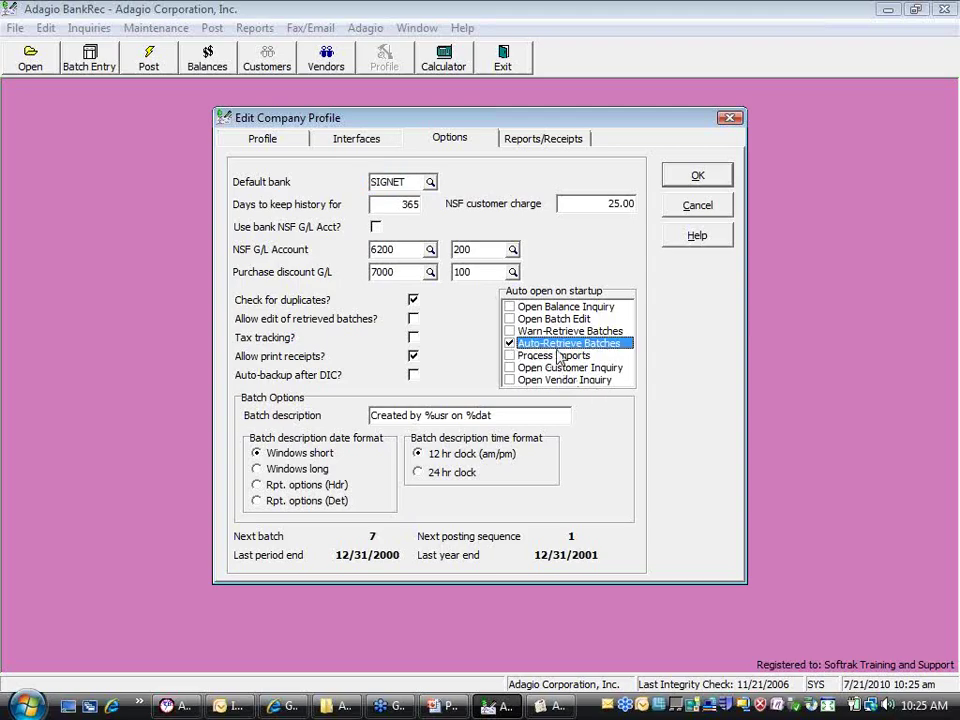
{"action": "left_click", "coordinate": [699, 176]}
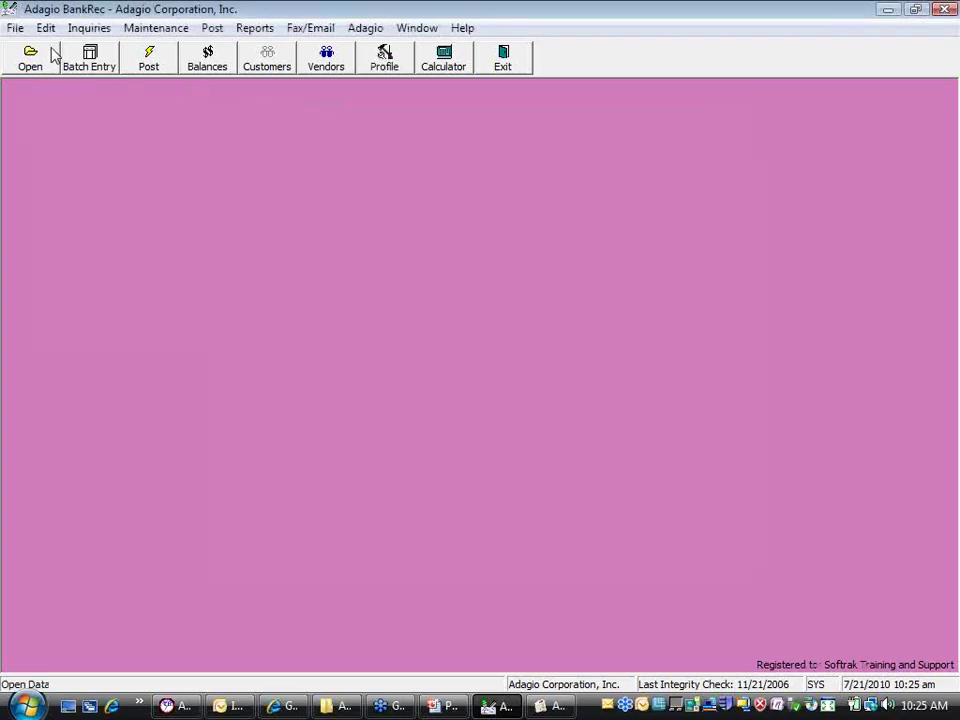
Reopen the company data, dismiss the startup error, and skip the single Payables entry
{"action": "left_click", "coordinate": [32, 56]}
{"action": "left_click", "coordinate": [658, 316]}
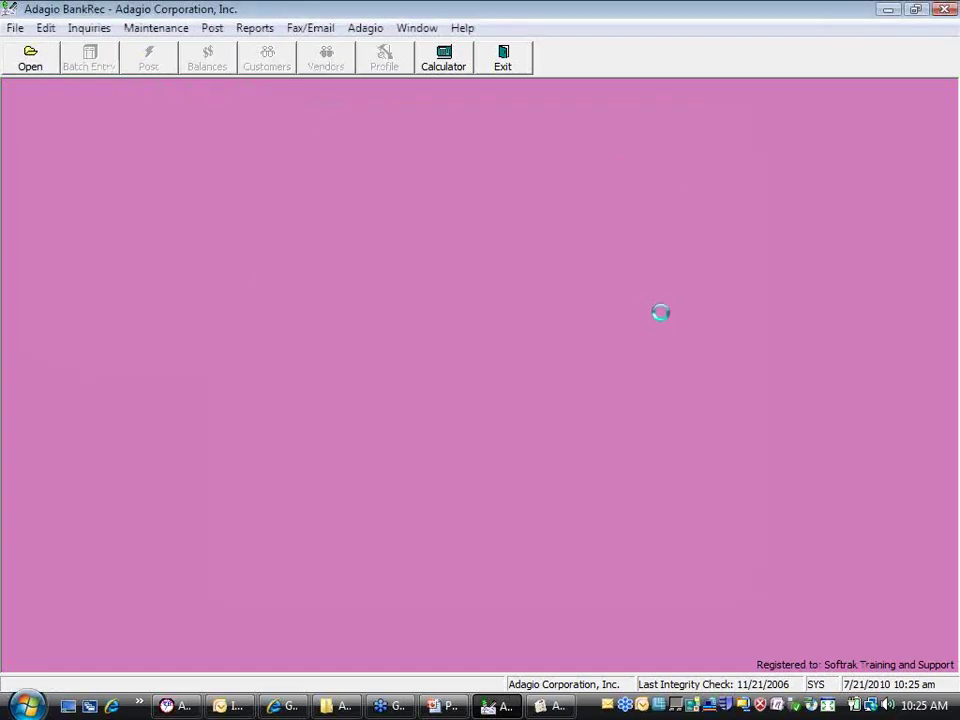
{"action": "left_click", "coordinate": [474, 394]}
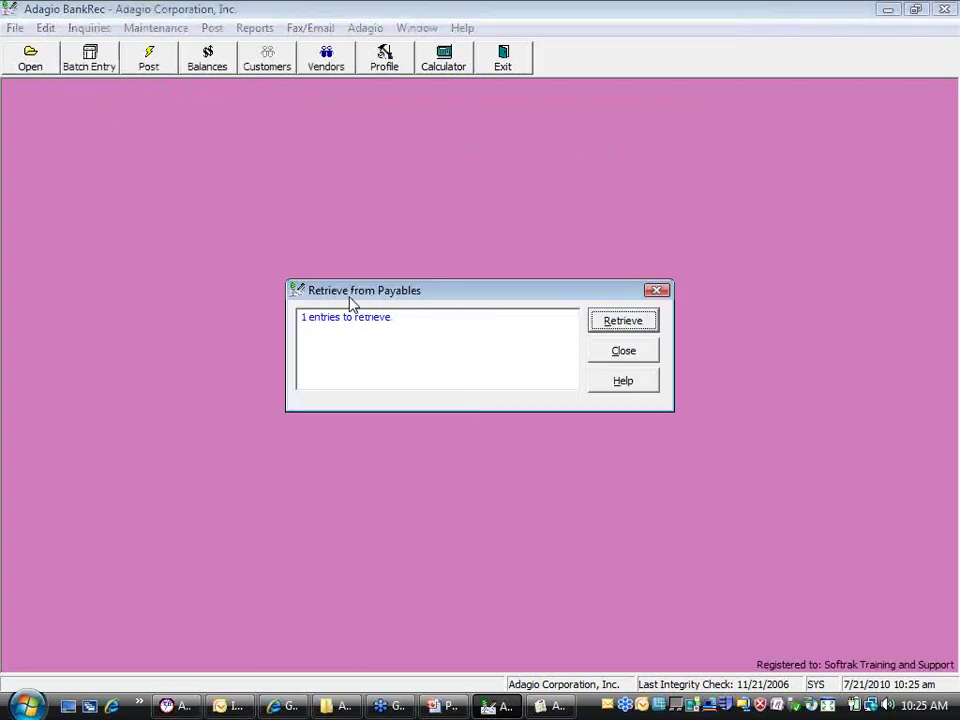
{"action": "left_click", "coordinate": [621, 352]}
{"action": "left_click", "coordinate": [617, 358]}
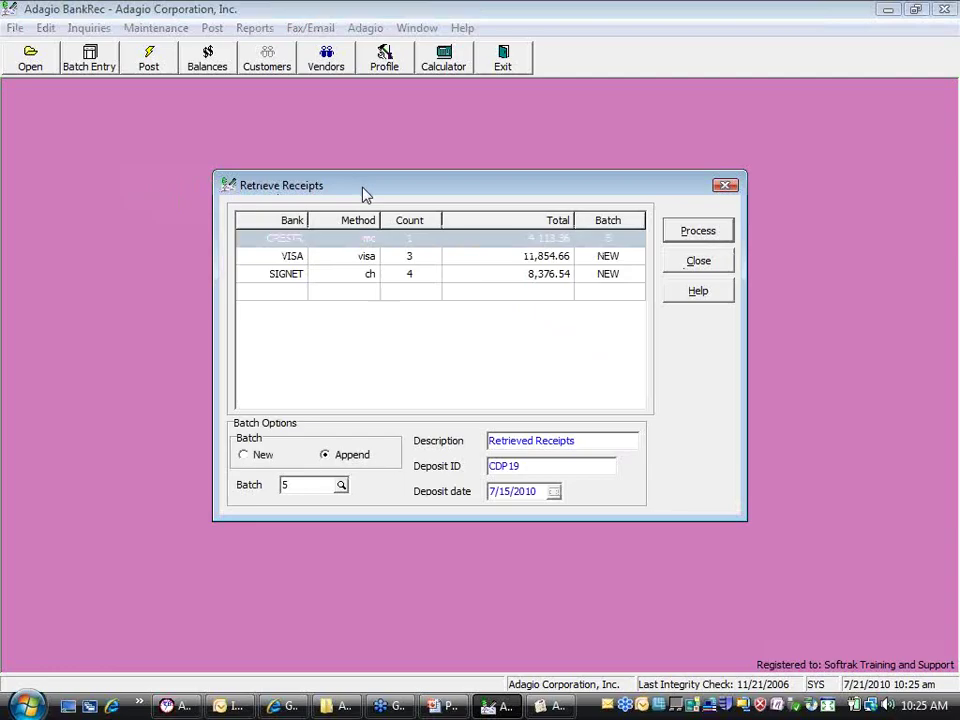
Remove the trailing colon from the SIGNET receipts' batch description
{"action": "left_click", "coordinate": [276, 240]}
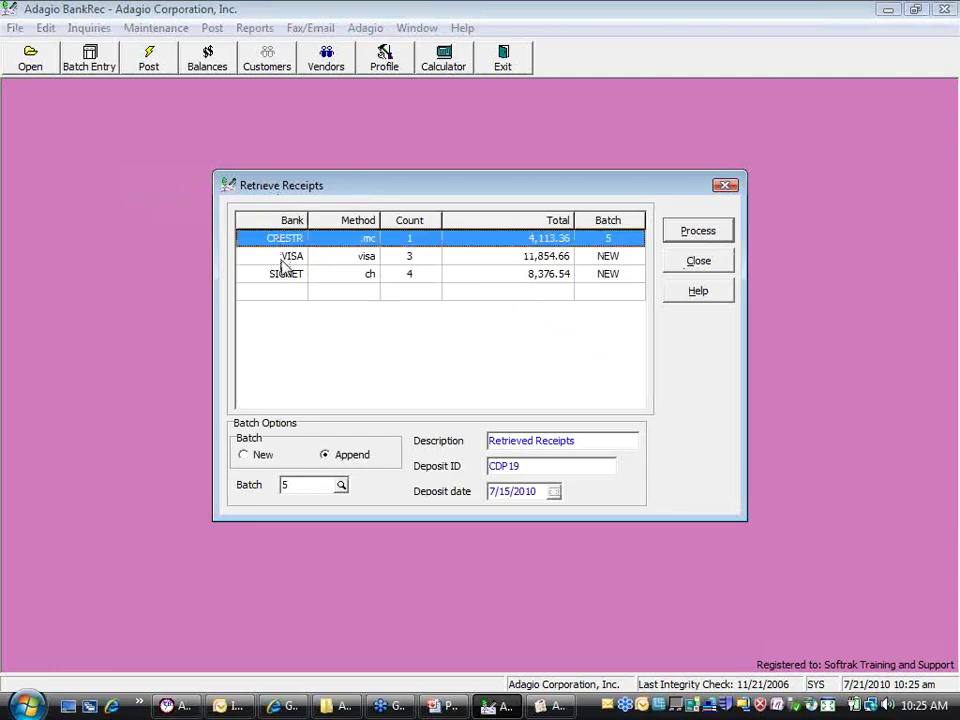
{"action": "left_click", "coordinate": [279, 258]}
{"action": "left_click", "coordinate": [281, 276]}
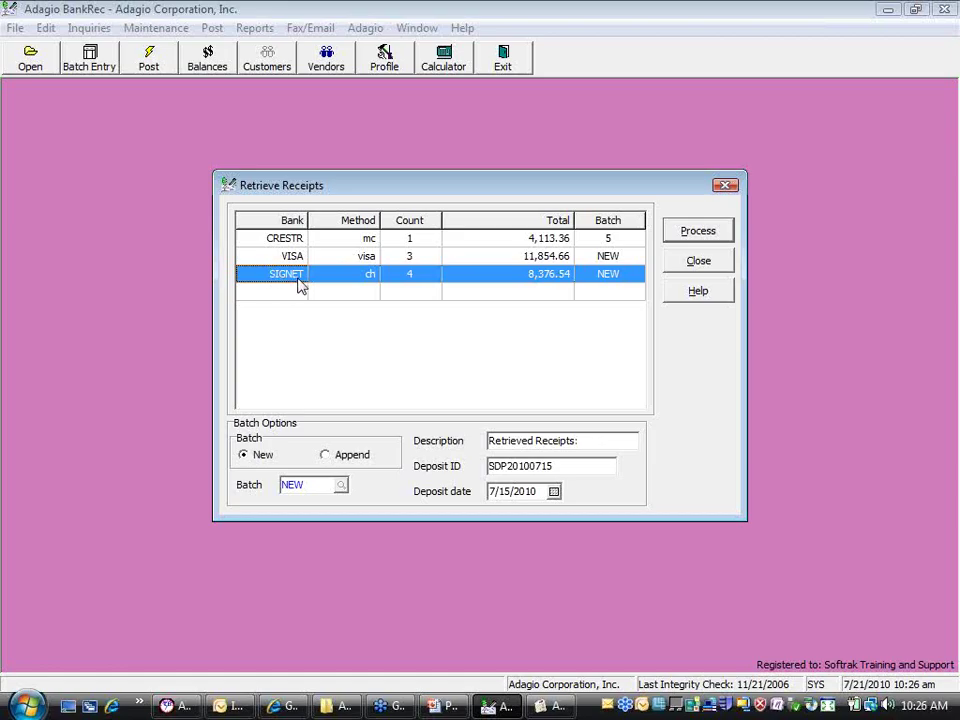
{"action": "key", "text": "BackSpace"}
Set the CRESTR receipt to append to existing batch 5
{"action": "left_click", "coordinate": [356, 262]}
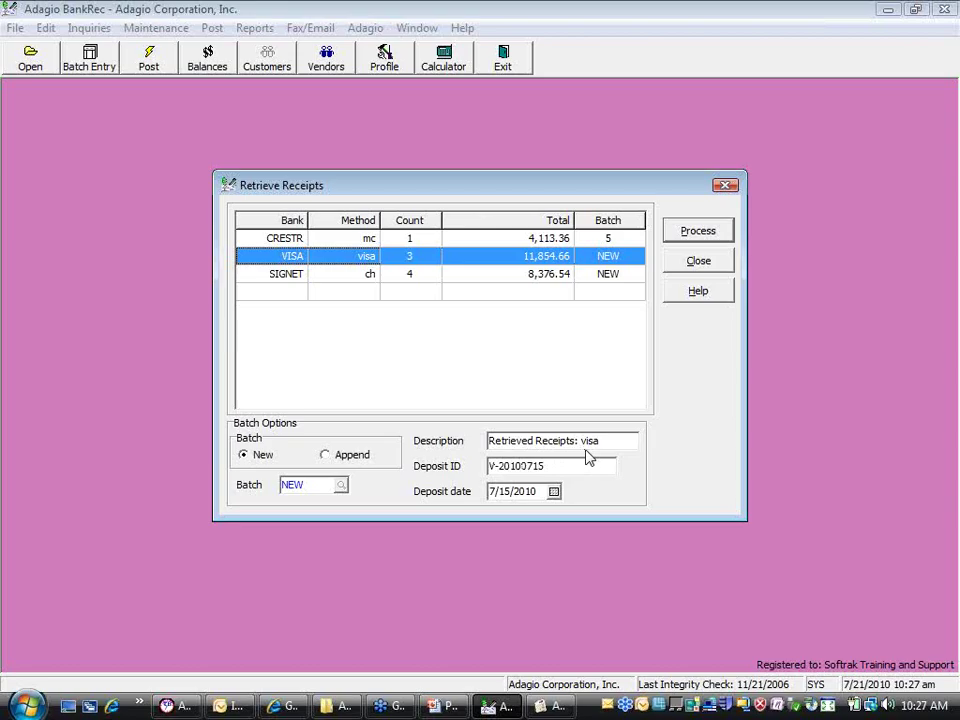
{"action": "left_click", "coordinate": [315, 242]}
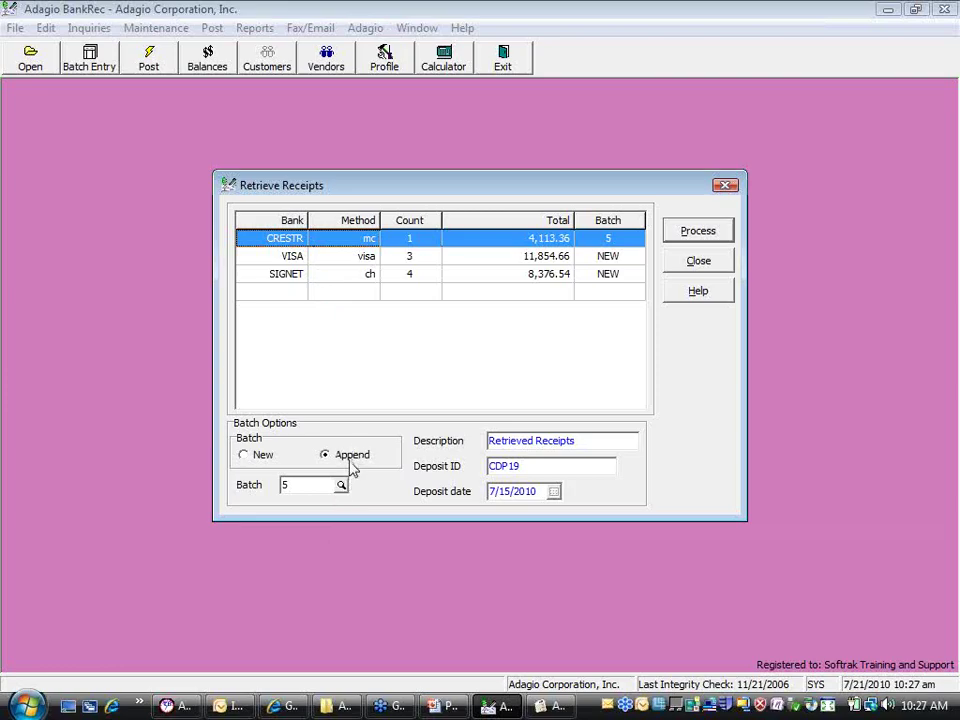
{"action": "left_click", "coordinate": [340, 485]}
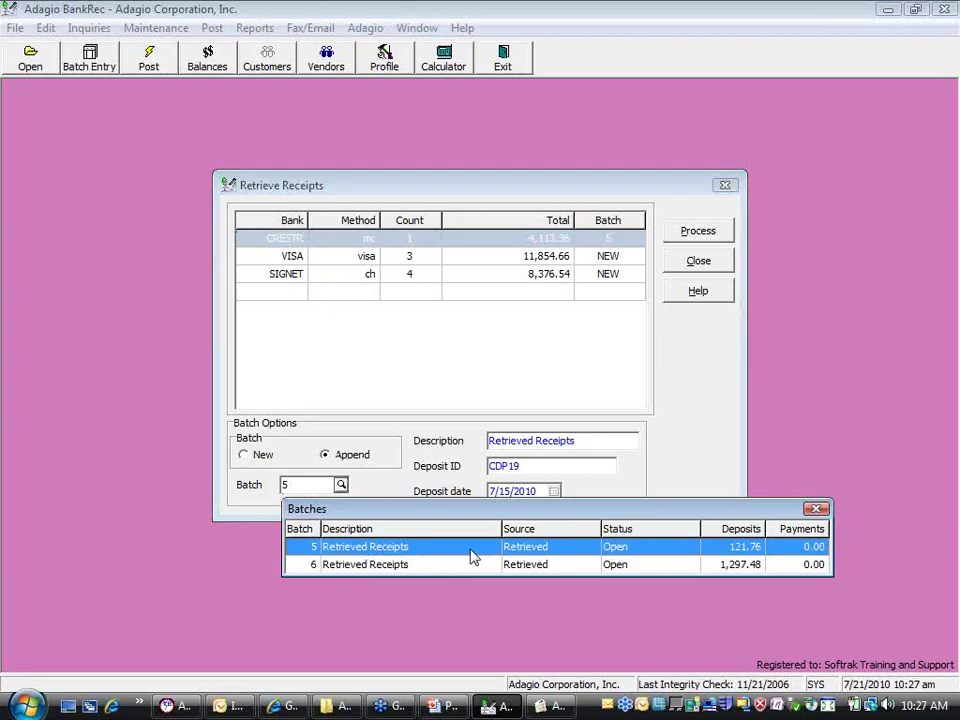
{"action": "double_click", "coordinate": [463, 546]}
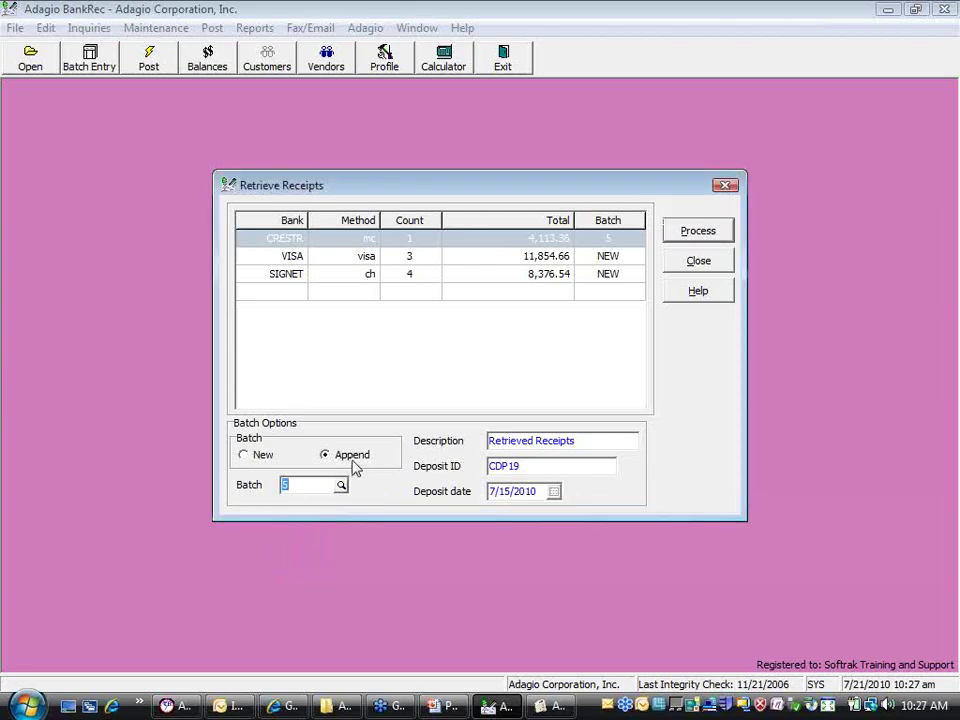
{"action": "left_click", "coordinate": [298, 242]}
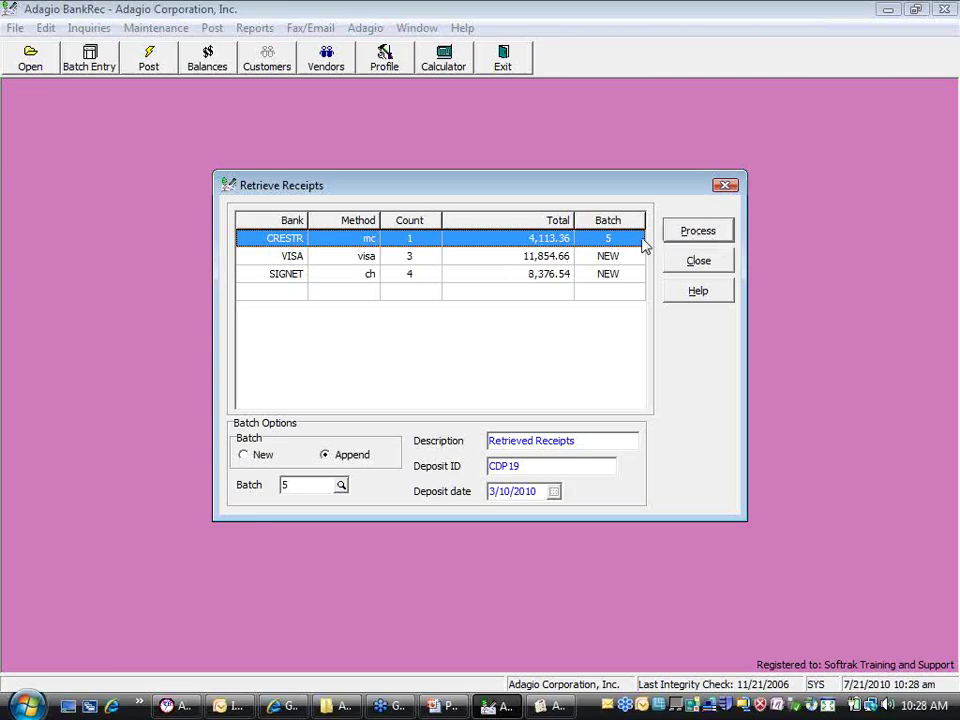
Review the CRESTR, VISA and SIGNET batch settings, then process the retrieval
{"action": "left_click", "coordinate": [562, 278]}
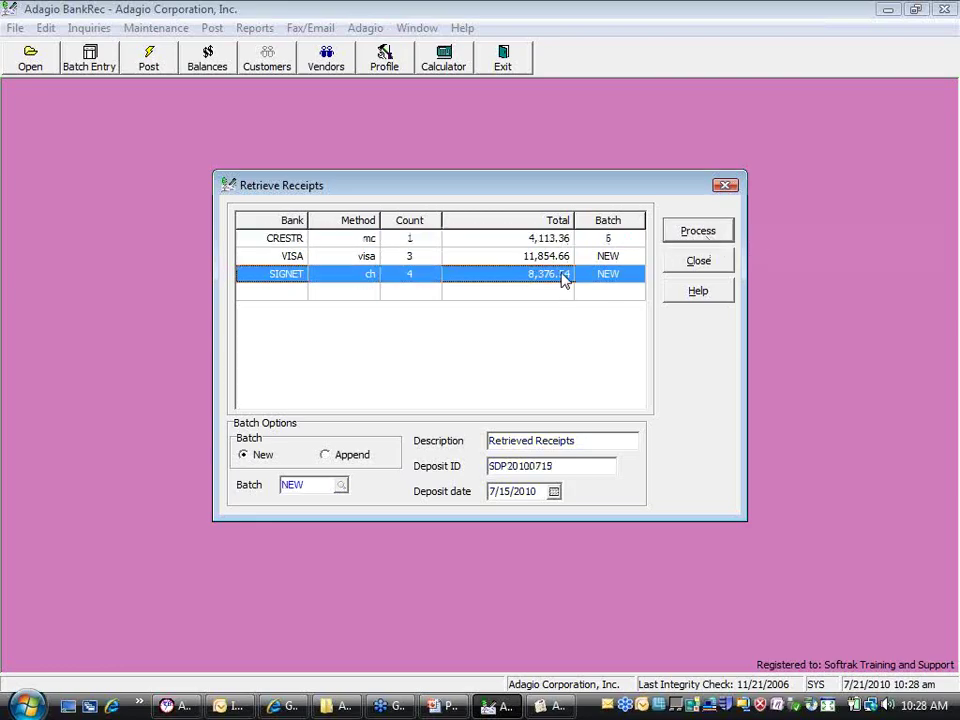
{"action": "left_click", "coordinate": [555, 238]}
{"action": "left_click", "coordinate": [590, 257]}
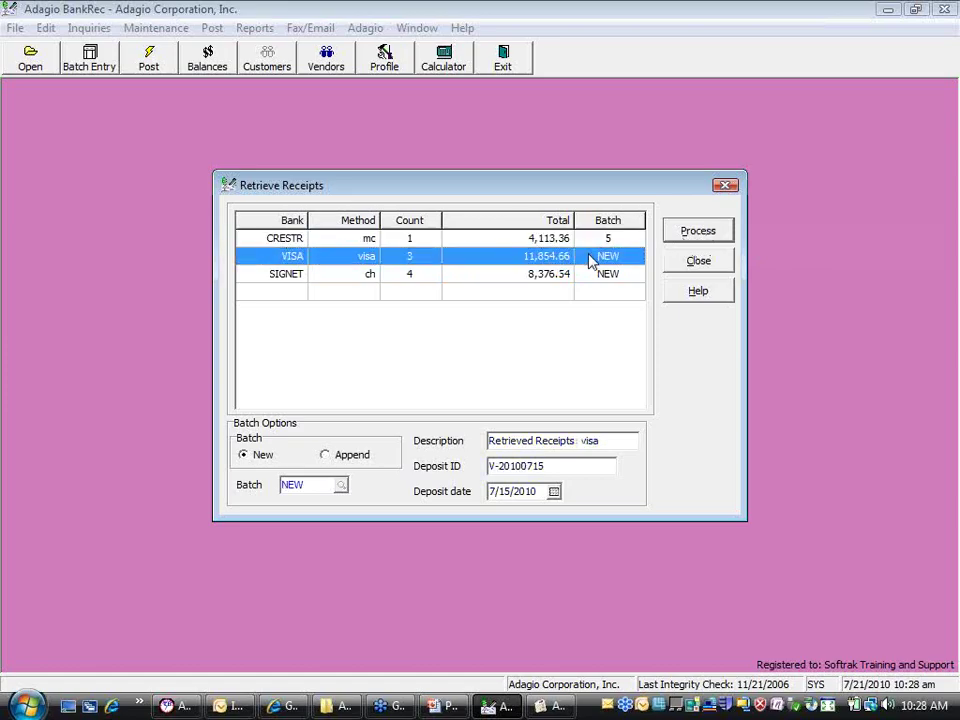
{"action": "left_click", "coordinate": [605, 242]}
{"action": "left_click", "coordinate": [604, 276]}
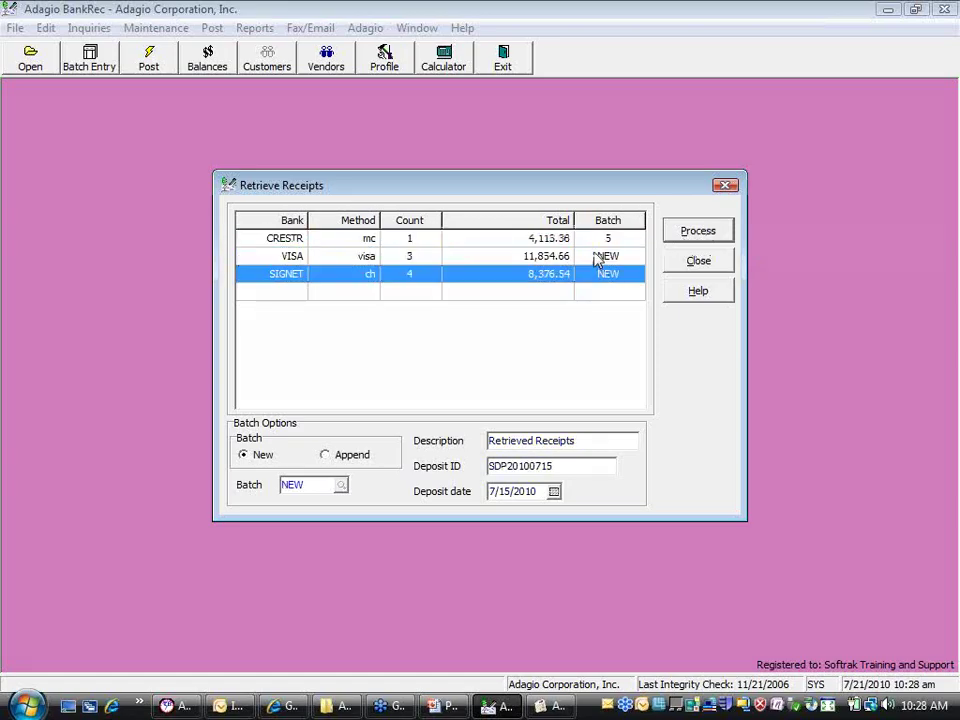
{"action": "left_click", "coordinate": [597, 241]}
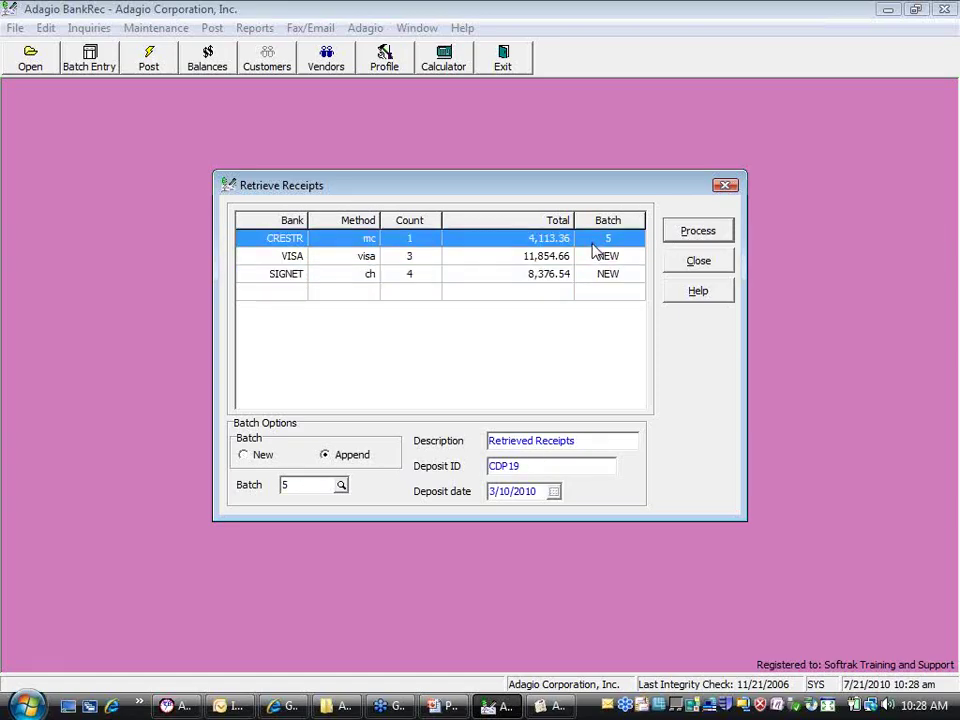
{"action": "left_click", "coordinate": [675, 236]}
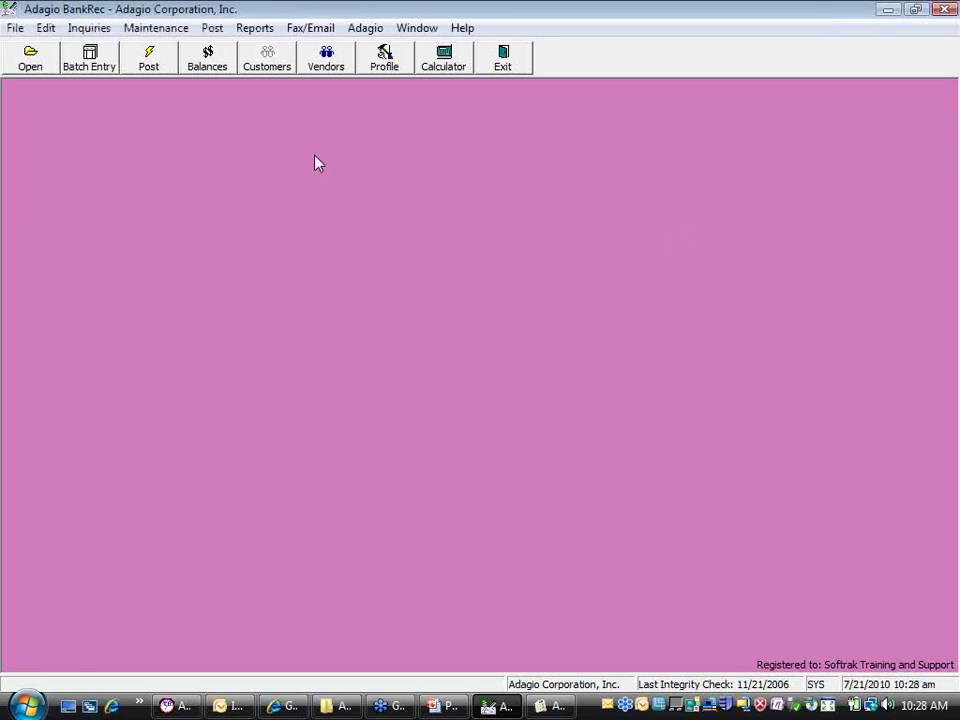
Check batches 5, 7 and 8 in Batch Entry, confirm retrieved batch 5 can't be edited, then go to Receivables
{"action": "left_click", "coordinate": [100, 62]}
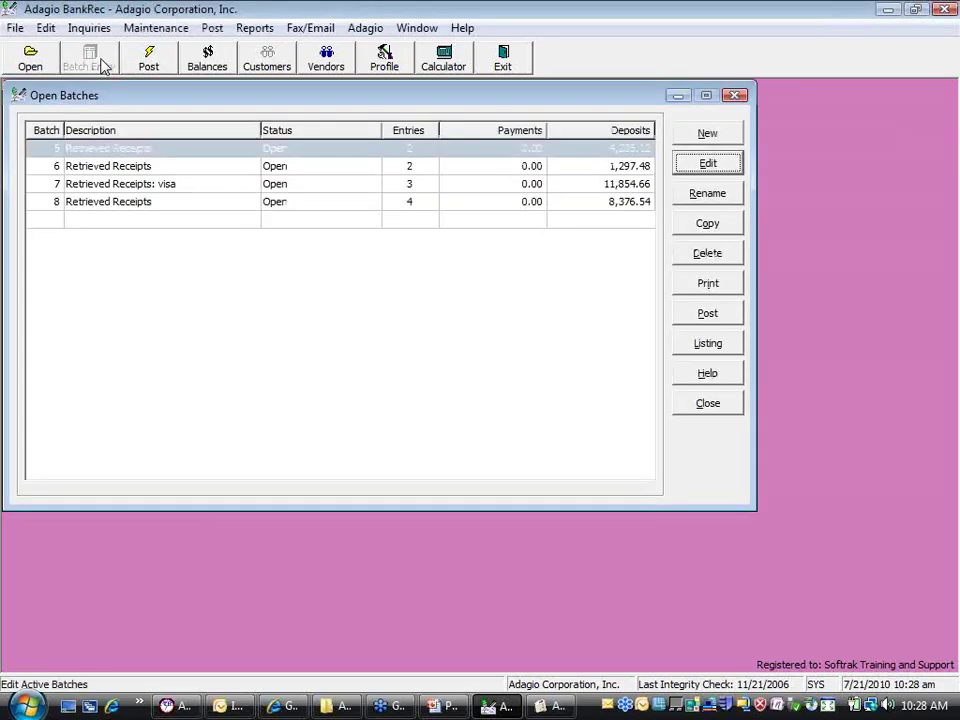
{"action": "double_click", "coordinate": [147, 149]}
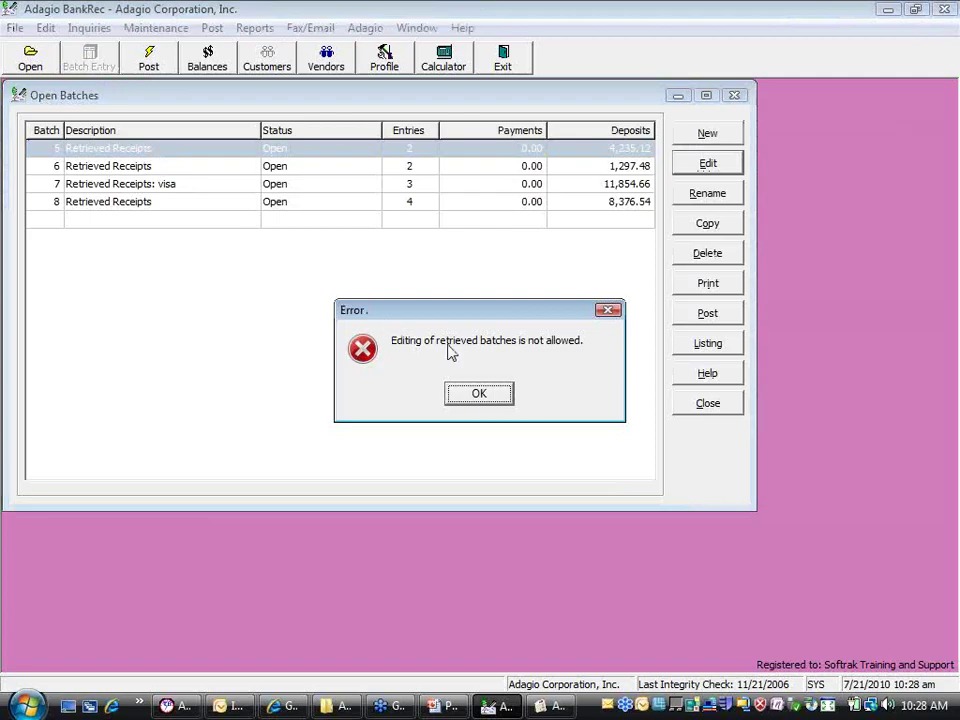
{"action": "left_click", "coordinate": [480, 395]}
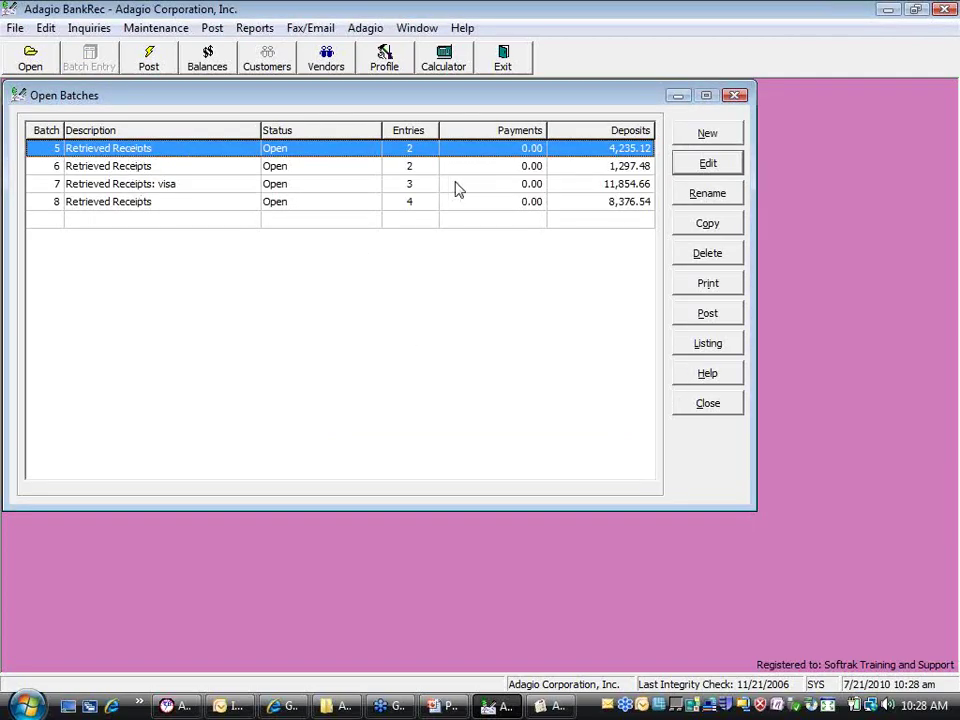
{"action": "left_click", "coordinate": [184, 191]}
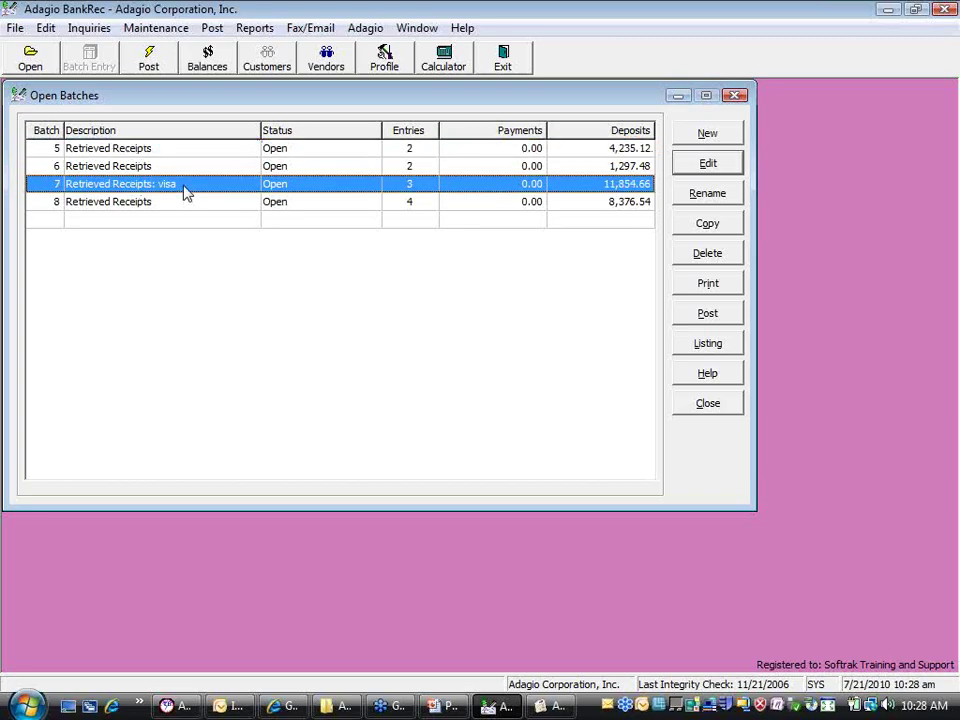
{"action": "left_click", "coordinate": [183, 204]}
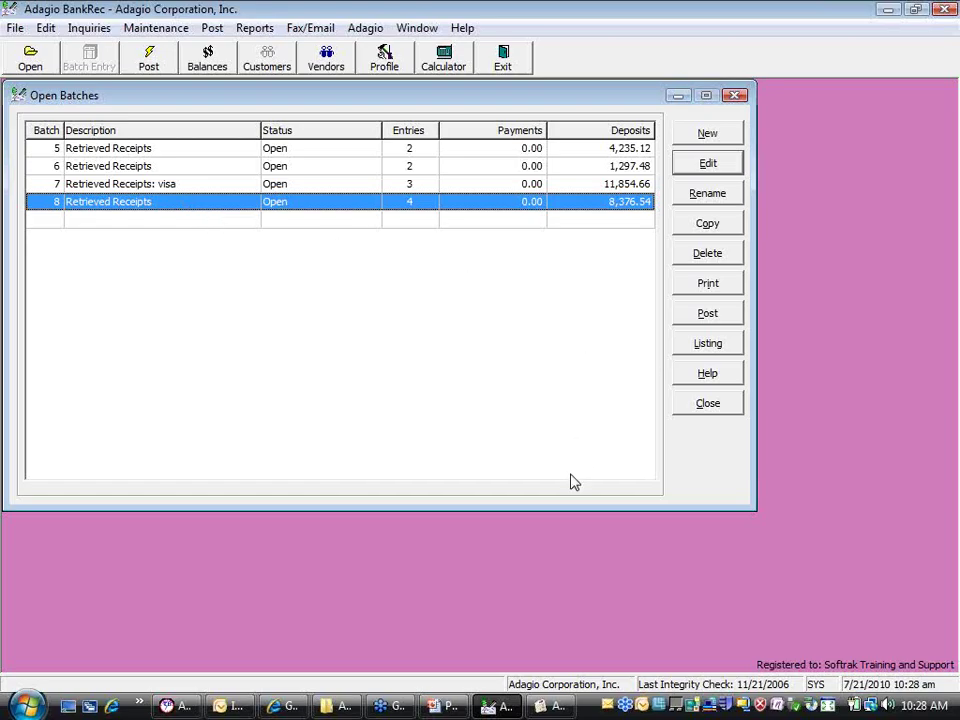
{"action": "left_click", "coordinate": [550, 706]}
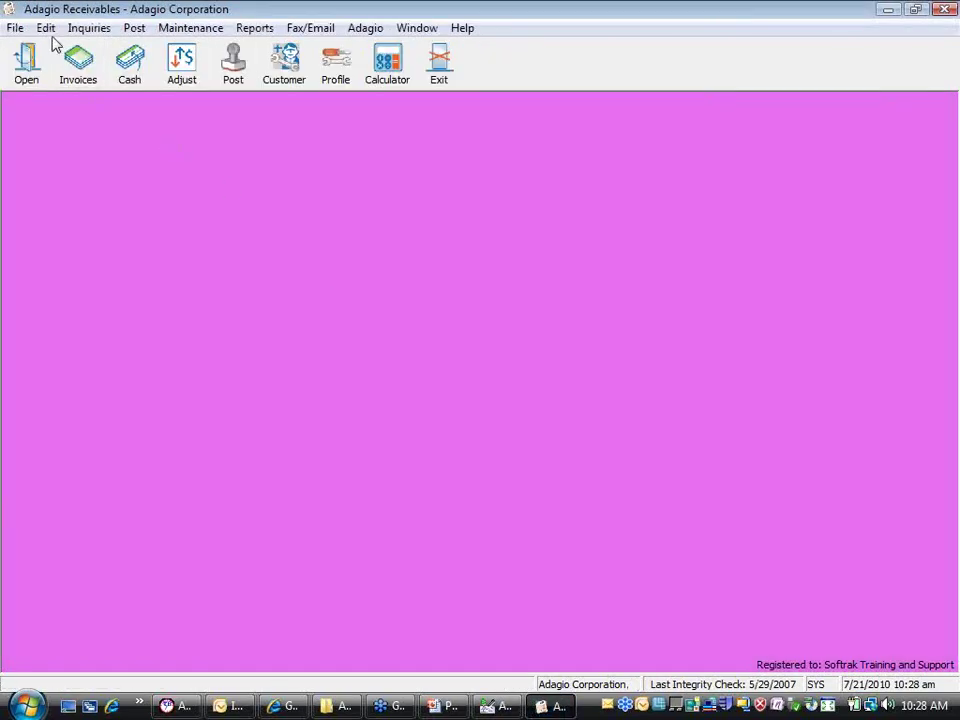
Inspect the Visa payment method in Payment Methods setup, then close it and the editor unchanged
{"action": "left_click", "coordinate": [46, 28]}
{"action": "left_click", "coordinate": [84, 354]}
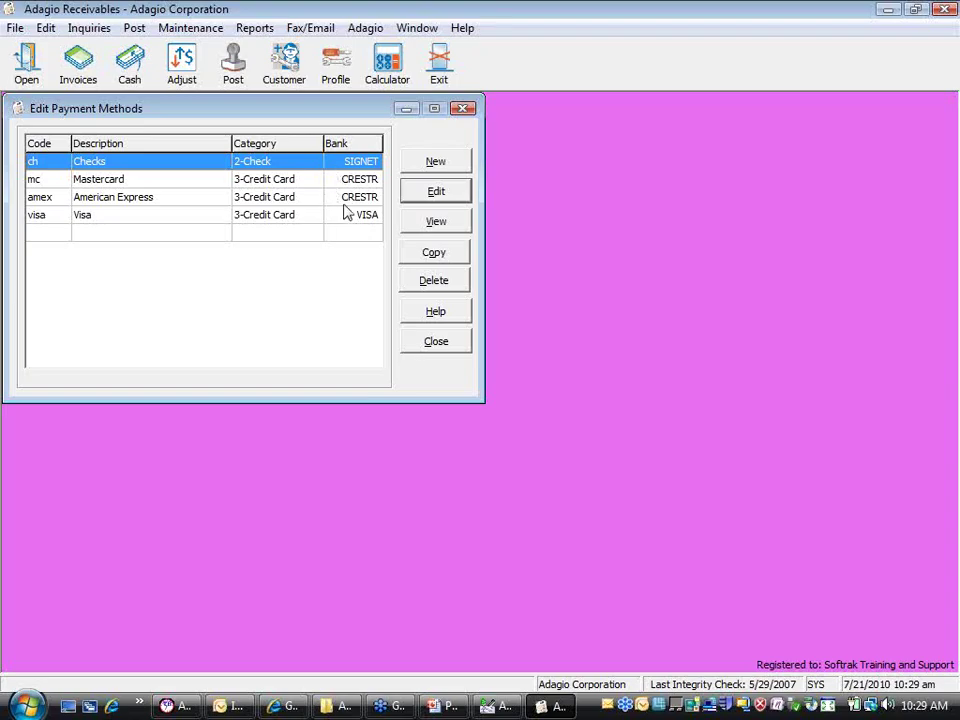
{"action": "double_click", "coordinate": [180, 221]}
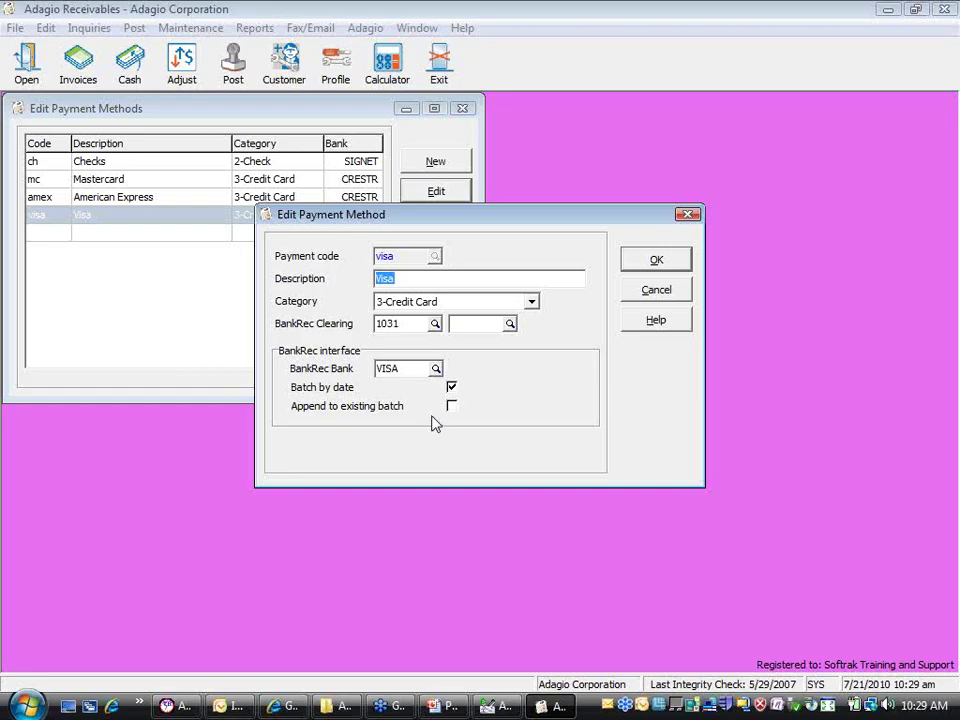
{"action": "left_click", "coordinate": [451, 393]}
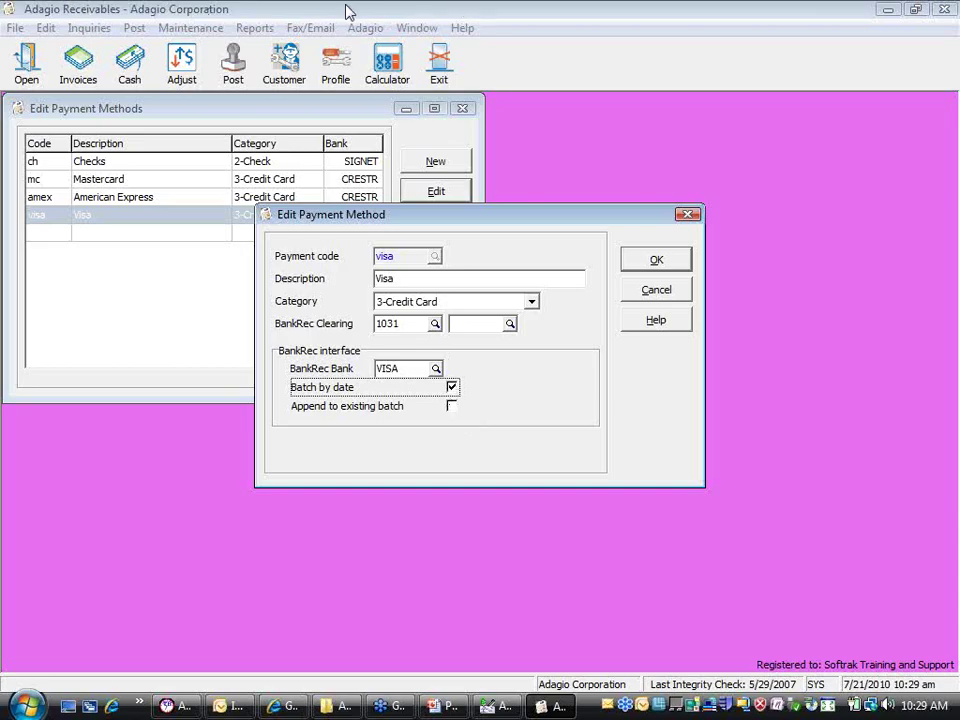
{"action": "left_click", "coordinate": [664, 293]}
{"action": "left_click", "coordinate": [437, 341]}
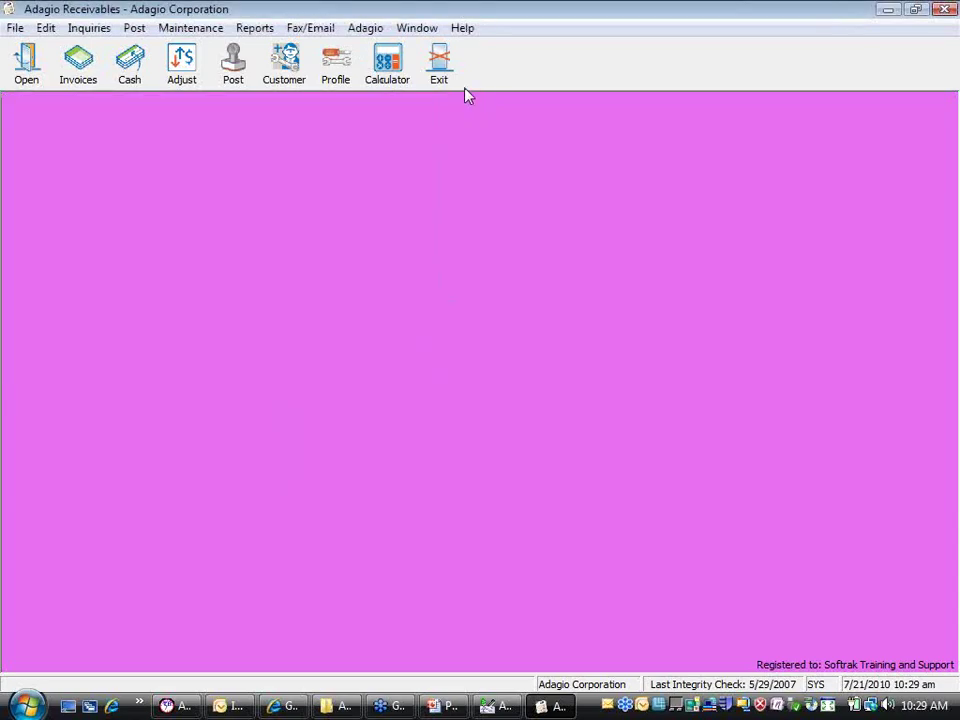
Exit Receivables and create new batch 9 with bank code SIGNET
{"action": "left_click", "coordinate": [440, 68]}
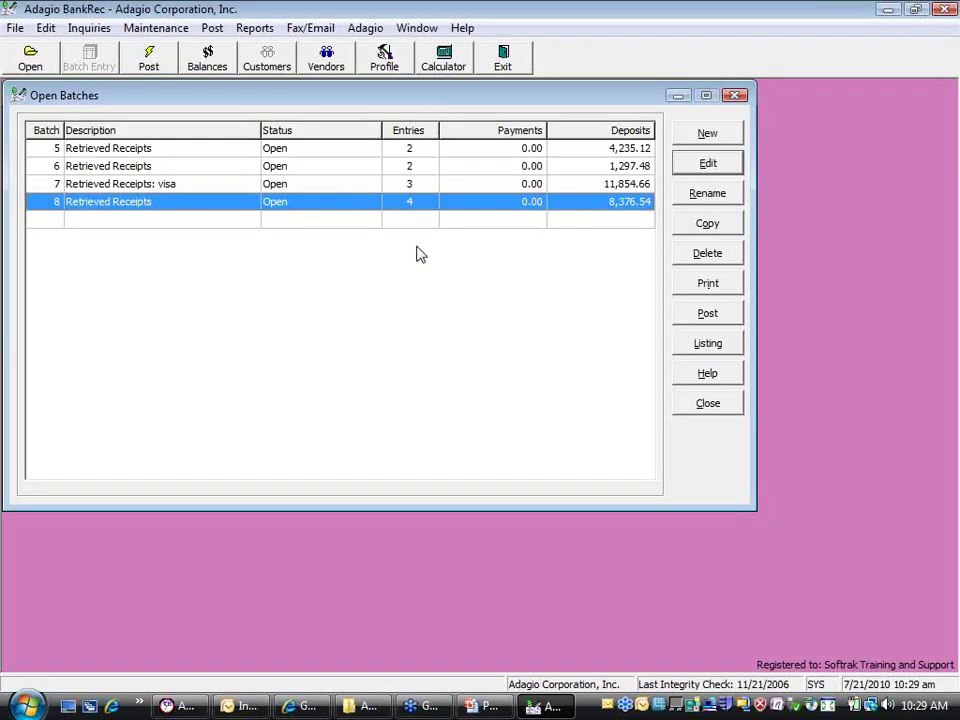
{"action": "double_click", "coordinate": [366, 222]}
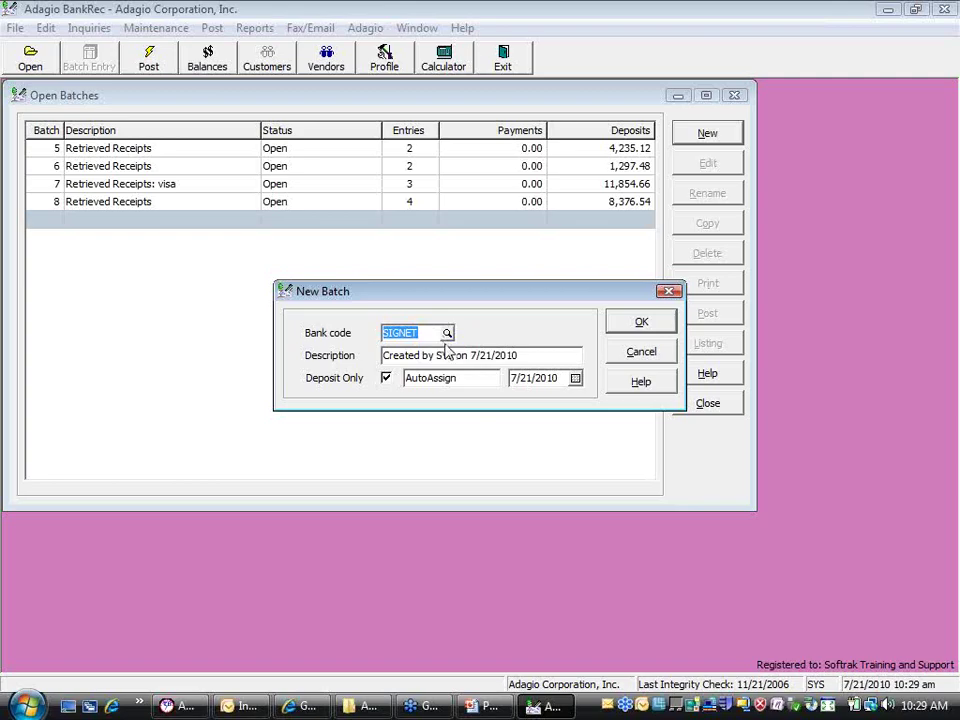
{"action": "left_click", "coordinate": [448, 335]}
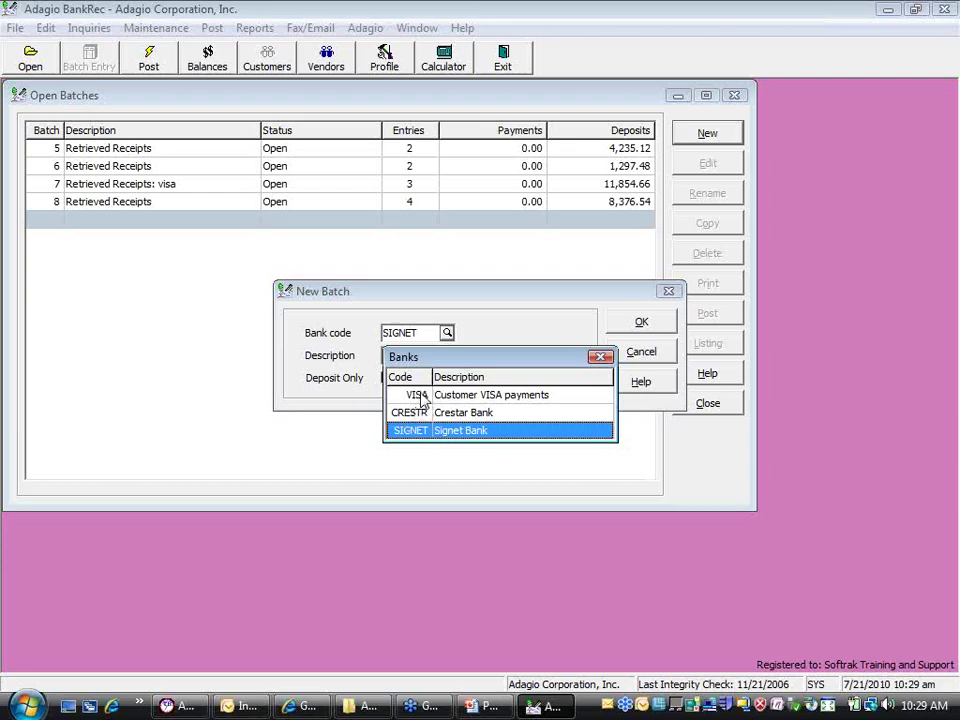
{"action": "key", "text": "Return"}
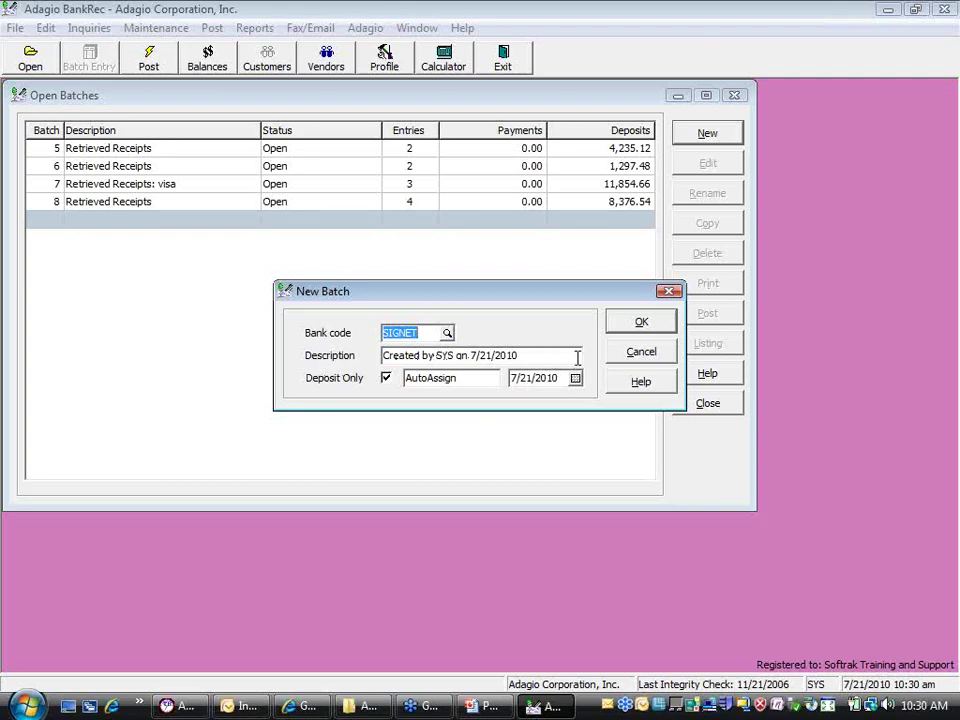
{"action": "left_click_drag", "start_coordinate": [576, 357], "coordinate": [141, 356]}
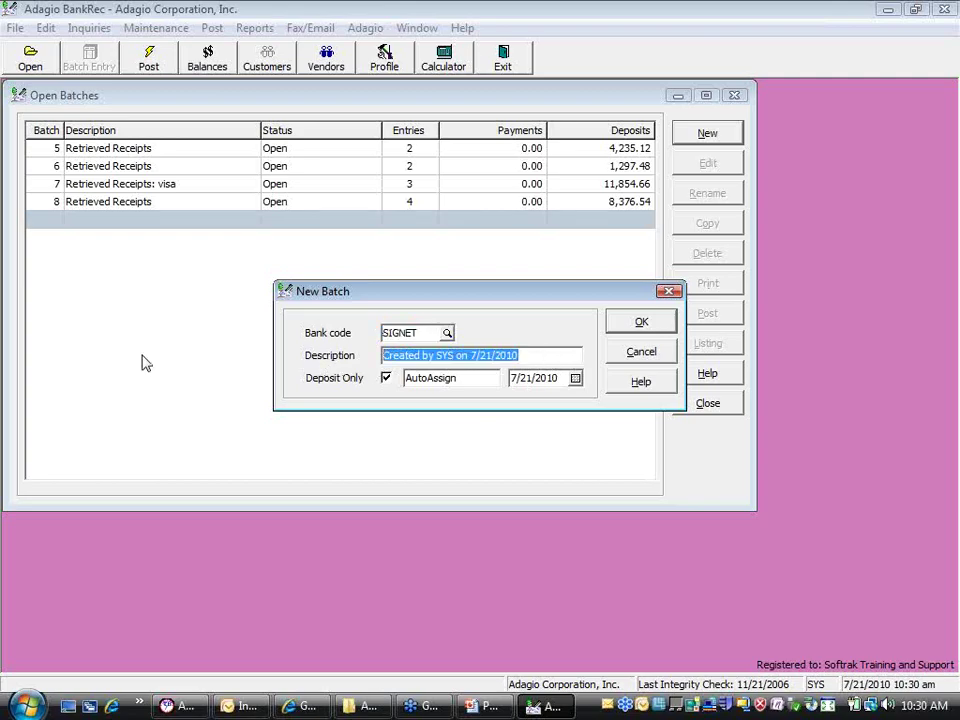
{"action": "left_click", "coordinate": [647, 328]}
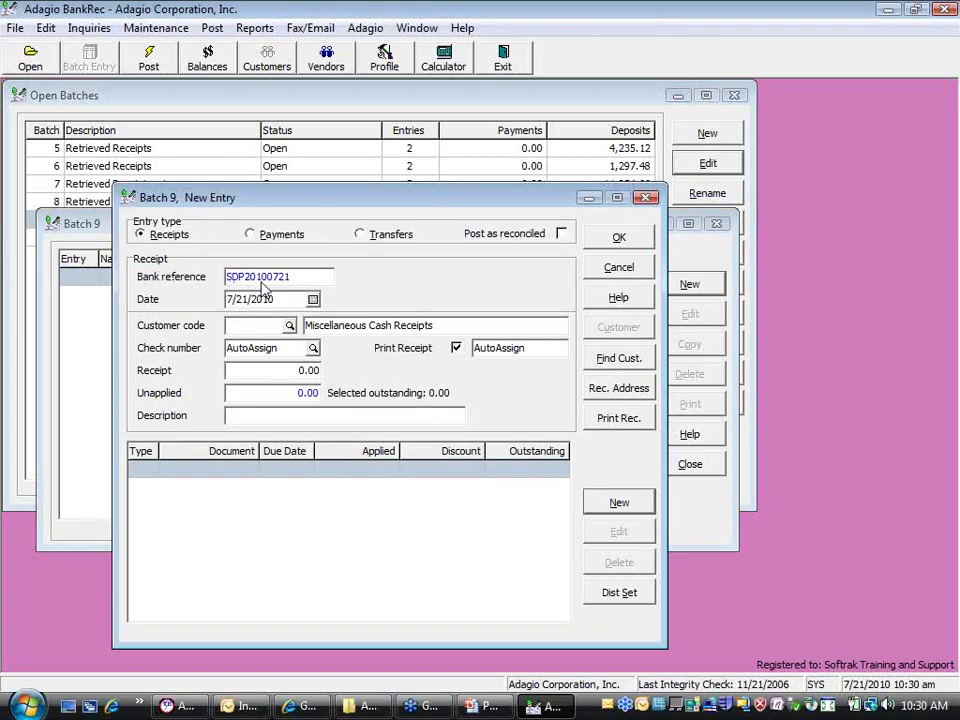
Change the entry date to 7/20/2010 and back to 7/21/2010
{"action": "left_click", "coordinate": [312, 299]}
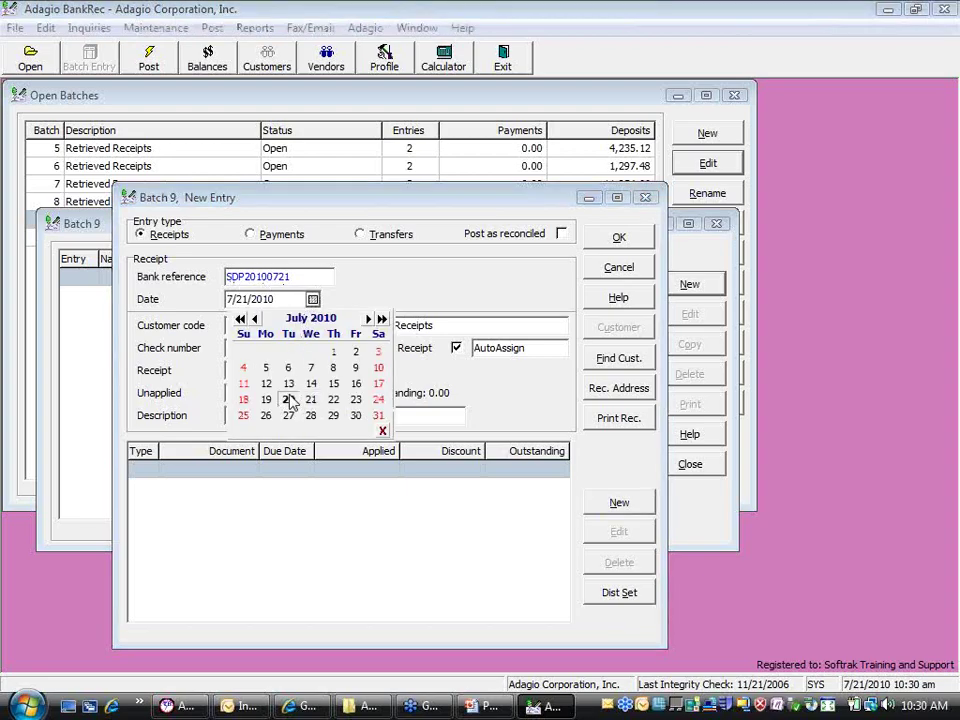
{"action": "left_click", "coordinate": [290, 401]}
{"action": "left_click", "coordinate": [312, 299]}
{"action": "left_click", "coordinate": [311, 399]}
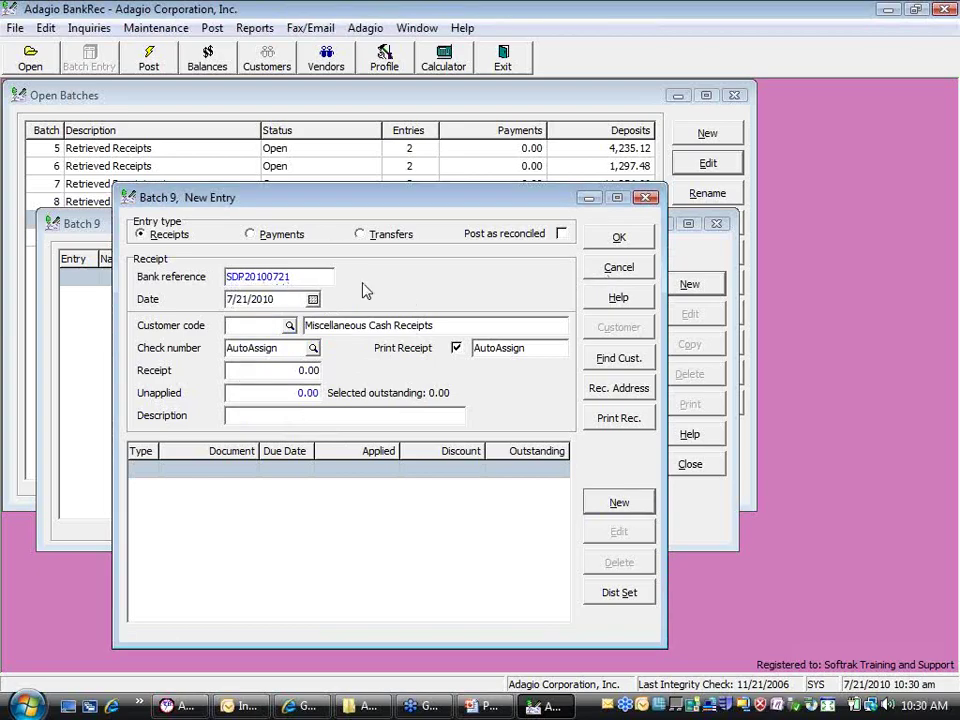
Cancel the new entry without saving and close the Batch 9 window
{"action": "left_click", "coordinate": [606, 275]}
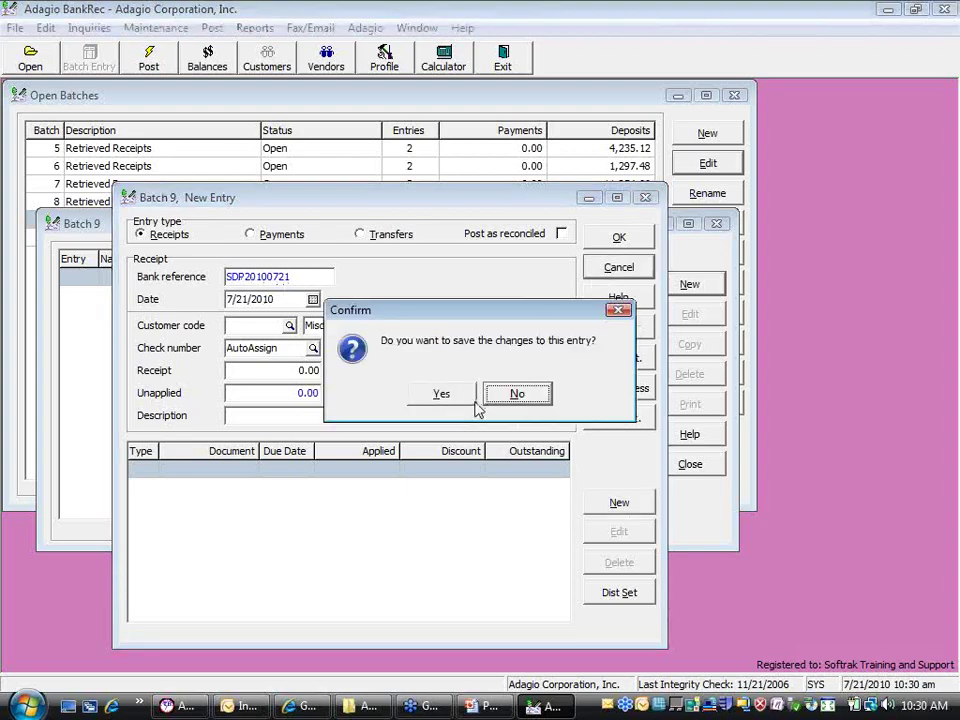
{"action": "left_click", "coordinate": [486, 394]}
{"action": "left_click", "coordinate": [688, 466]}
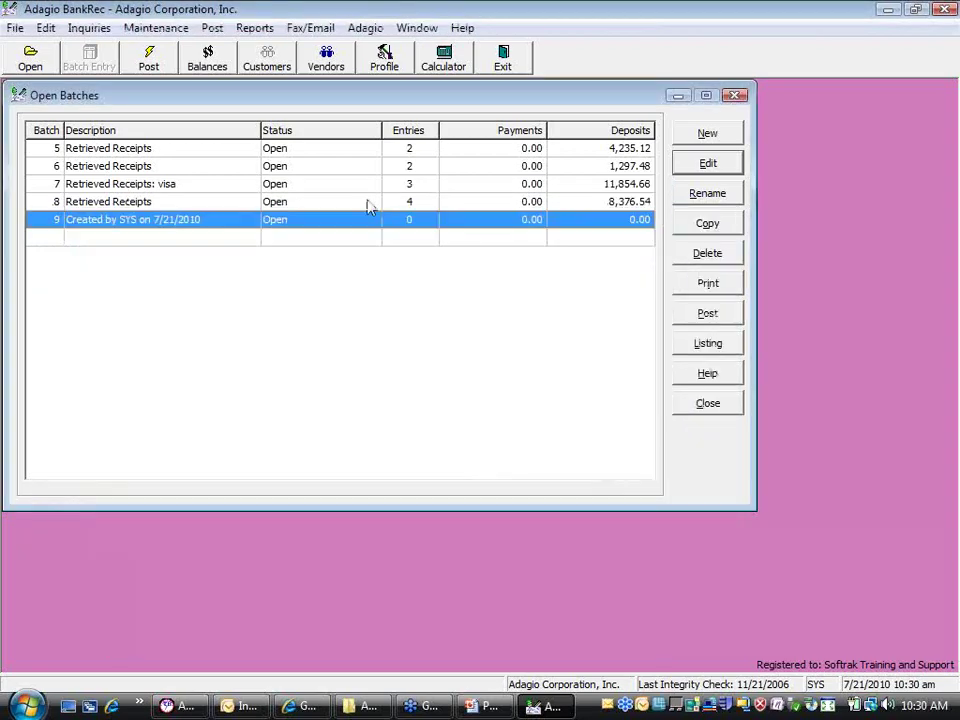
{"action": "left_click", "coordinate": [712, 190]}
{"action": "left_click", "coordinate": [575, 378]}
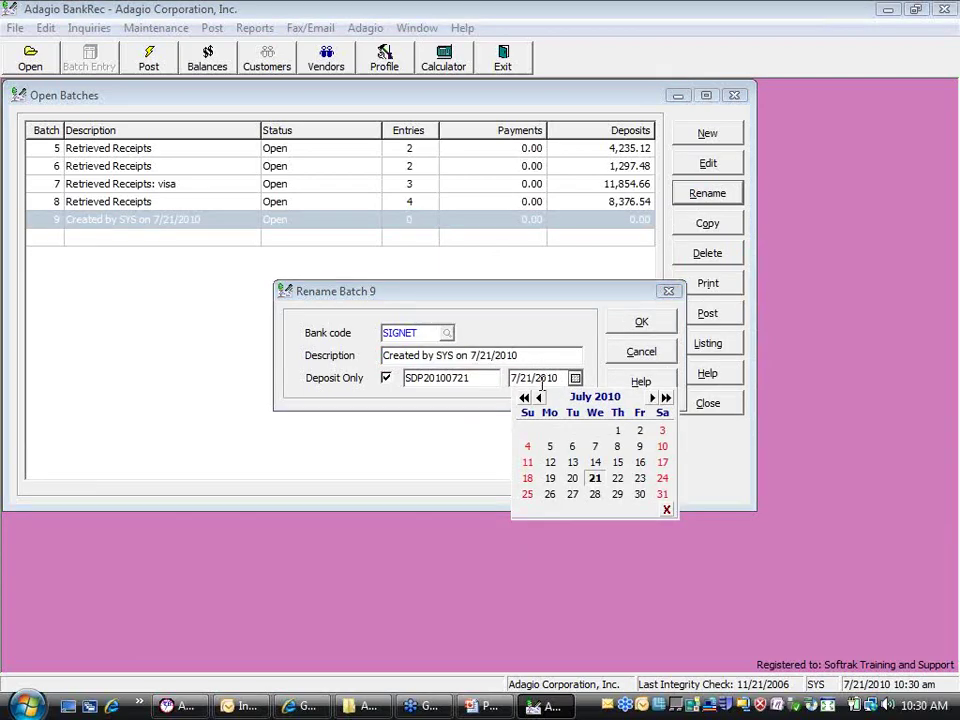
{"action": "left_click", "coordinate": [572, 479]}
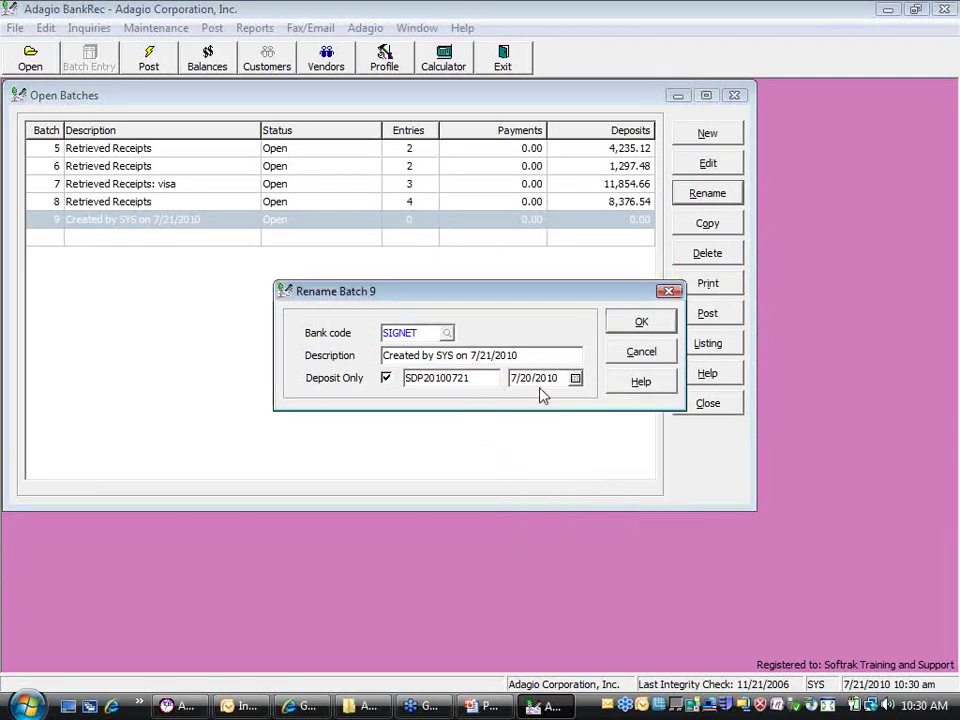
{"action": "left_click_drag", "start_coordinate": [471, 378], "coordinate": [462, 378]}
{"action": "left_click", "coordinate": [575, 378]}
{"action": "left_click", "coordinate": [598, 477]}
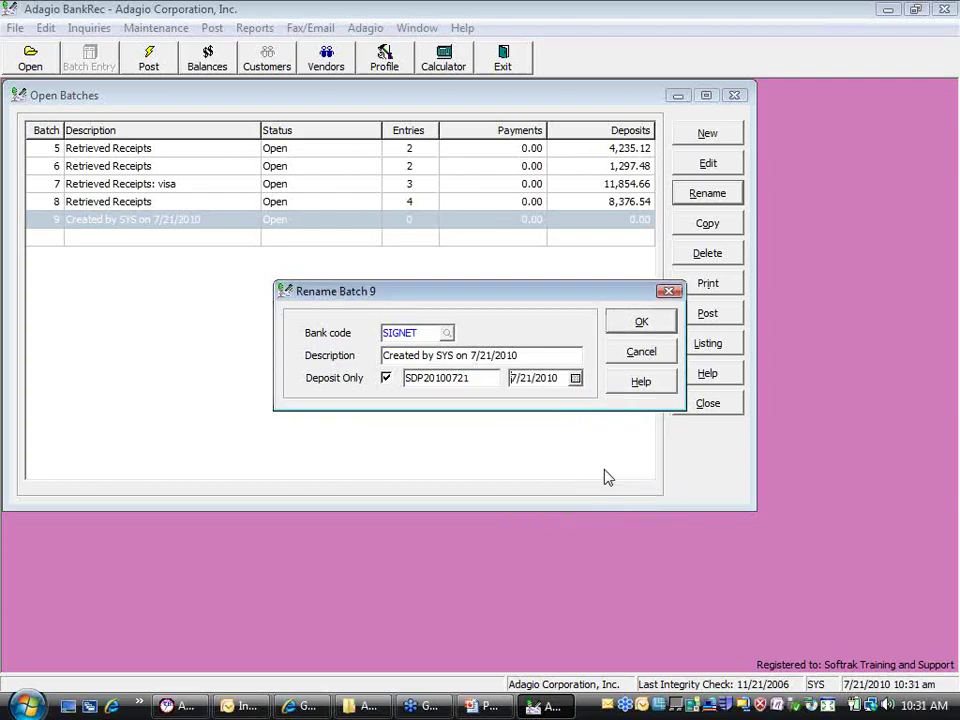
{"action": "left_click", "coordinate": [656, 327]}
{"action": "left_click", "coordinate": [364, 224]}
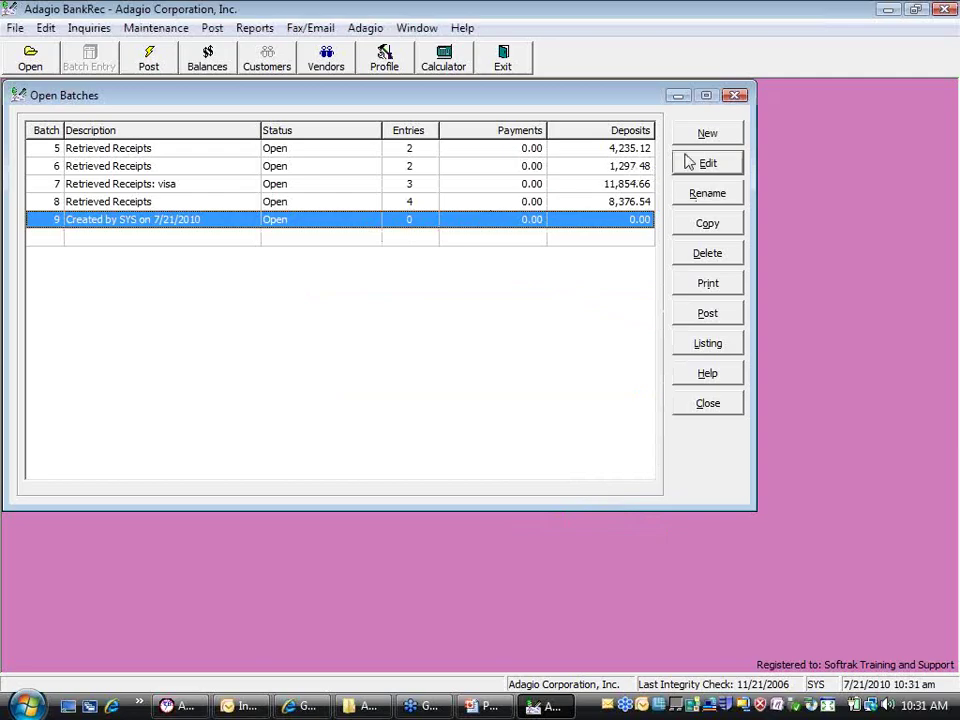
{"action": "left_click", "coordinate": [692, 165]}
Start a new batch 9 entry, pick customer CHE01, then clear the code for a miscellaneous receipt
{"action": "double_click", "coordinate": [347, 281]}
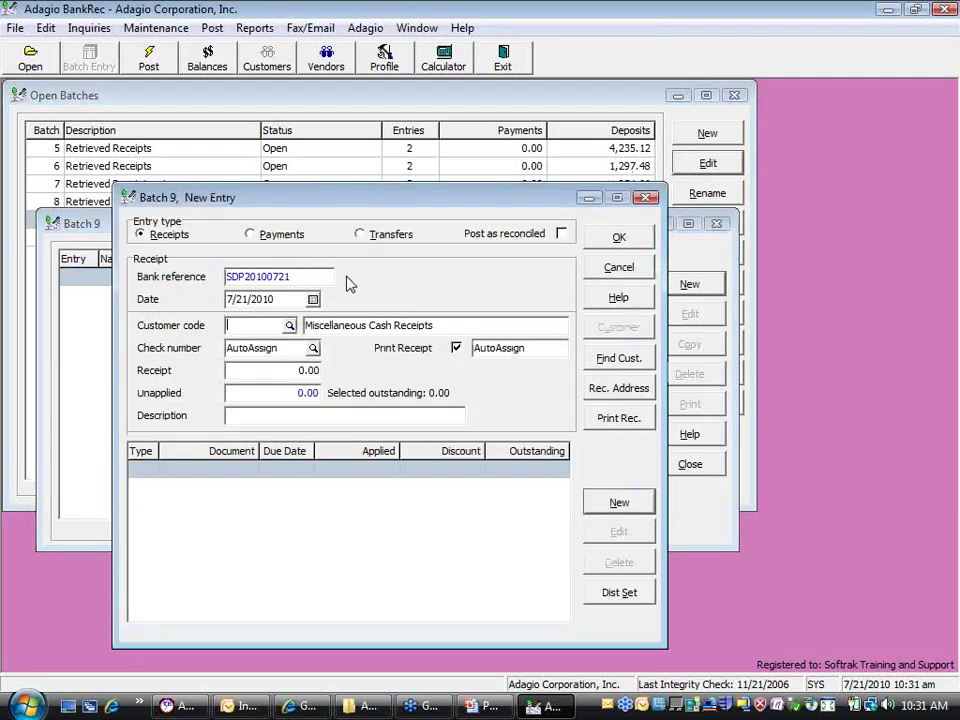
{"action": "left_click", "coordinate": [288, 330]}
{"action": "left_click", "coordinate": [289, 326]}
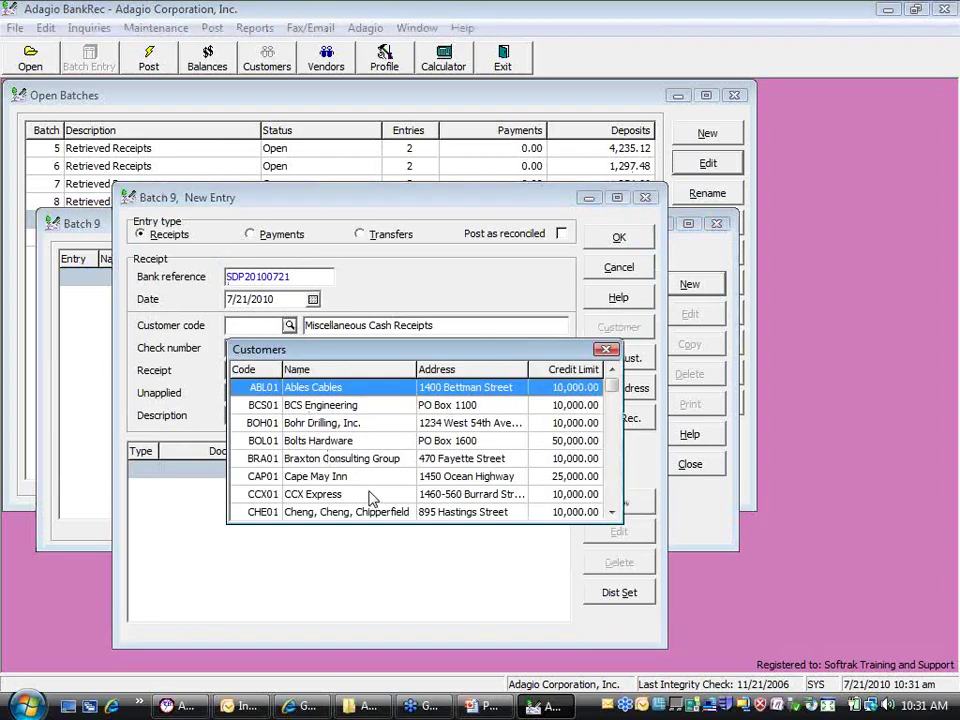
{"action": "double_click", "coordinate": [360, 514]}
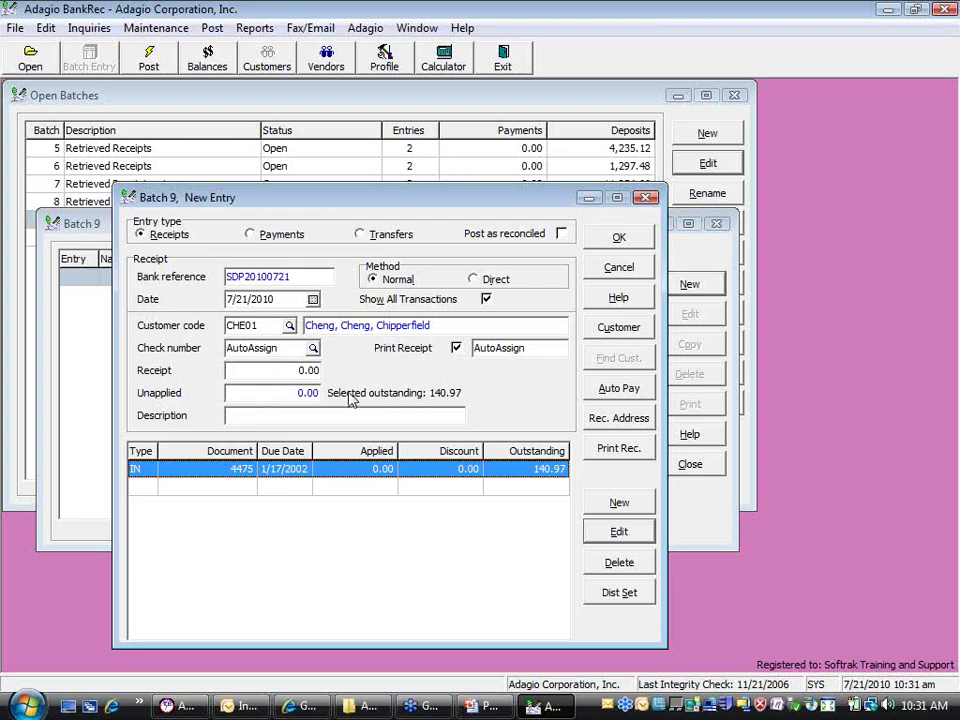
{"action": "double_click", "coordinate": [253, 325]}
{"action": "key", "text": "Delete"}
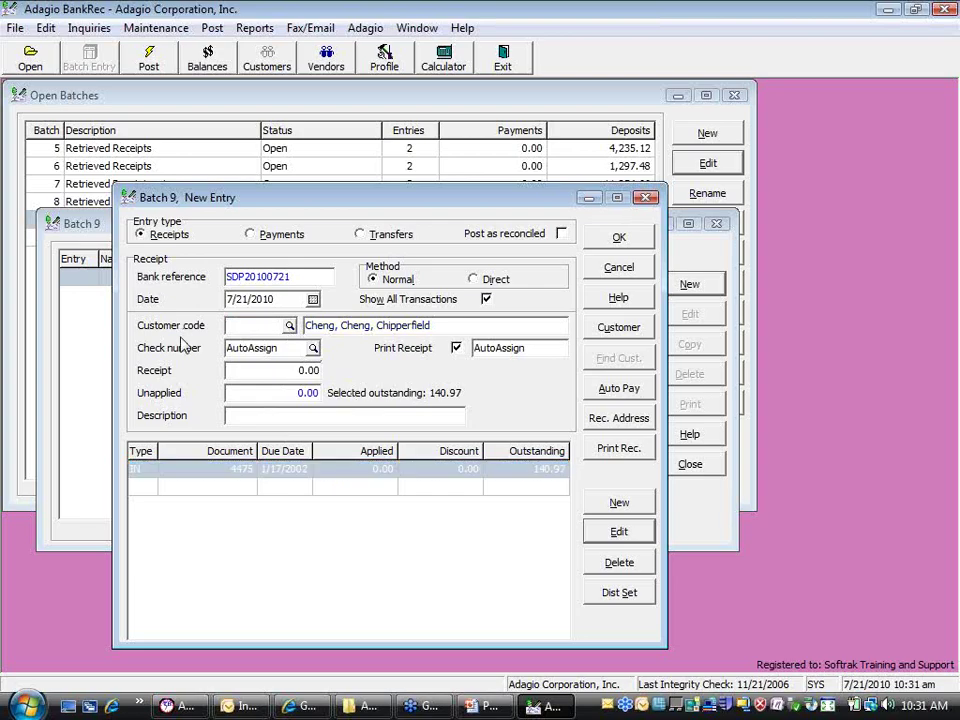
{"action": "key", "text": "Tab"}
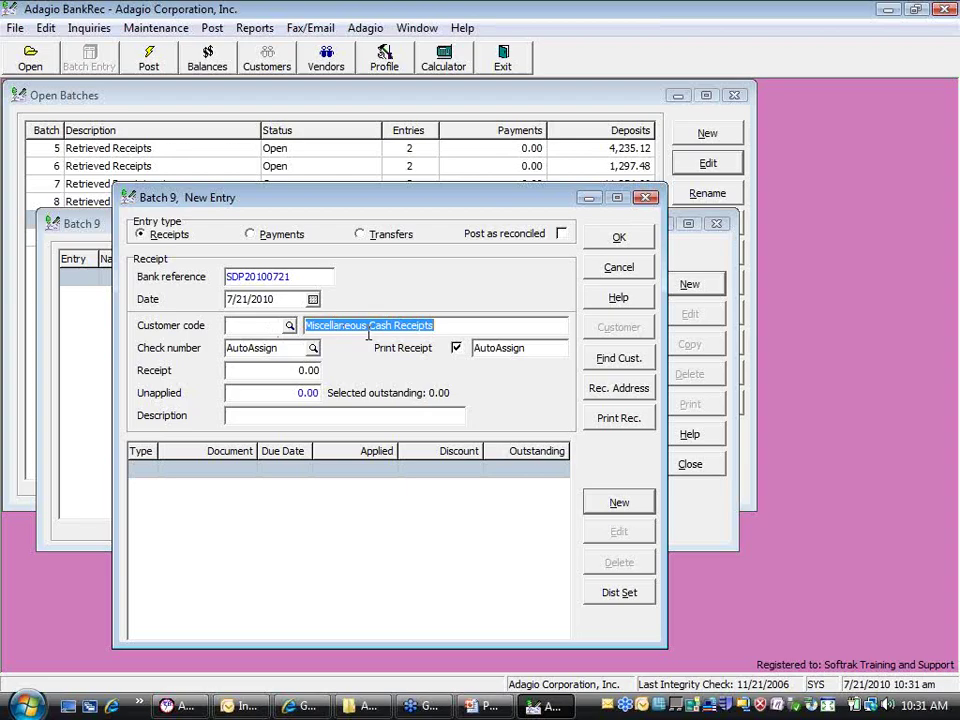
{"action": "double_click", "coordinate": [377, 478]}
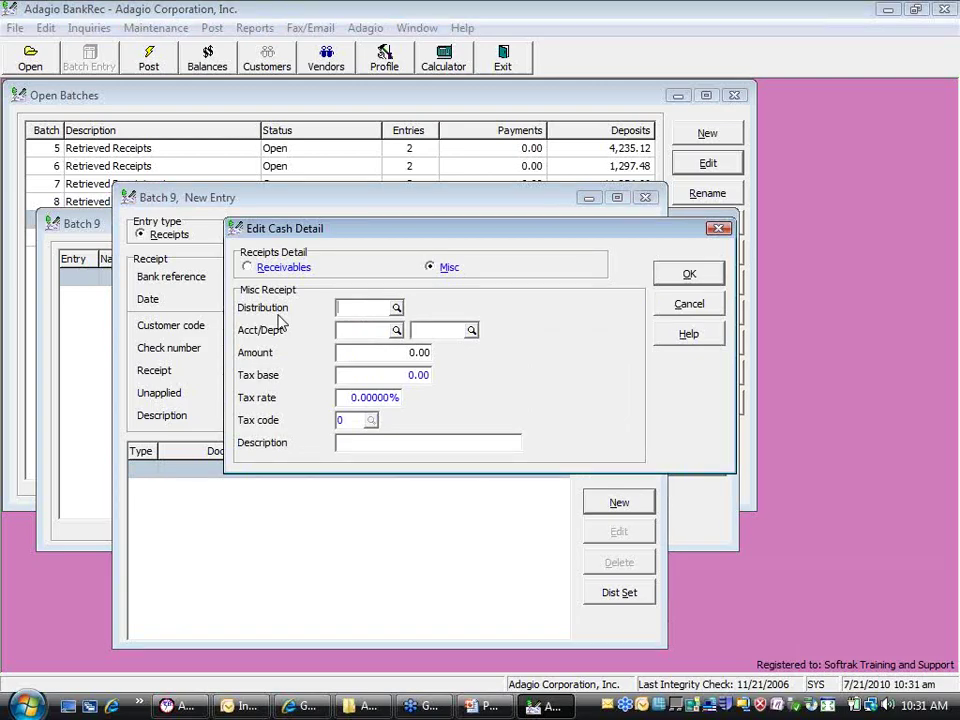
{"action": "left_click", "coordinate": [396, 307]}
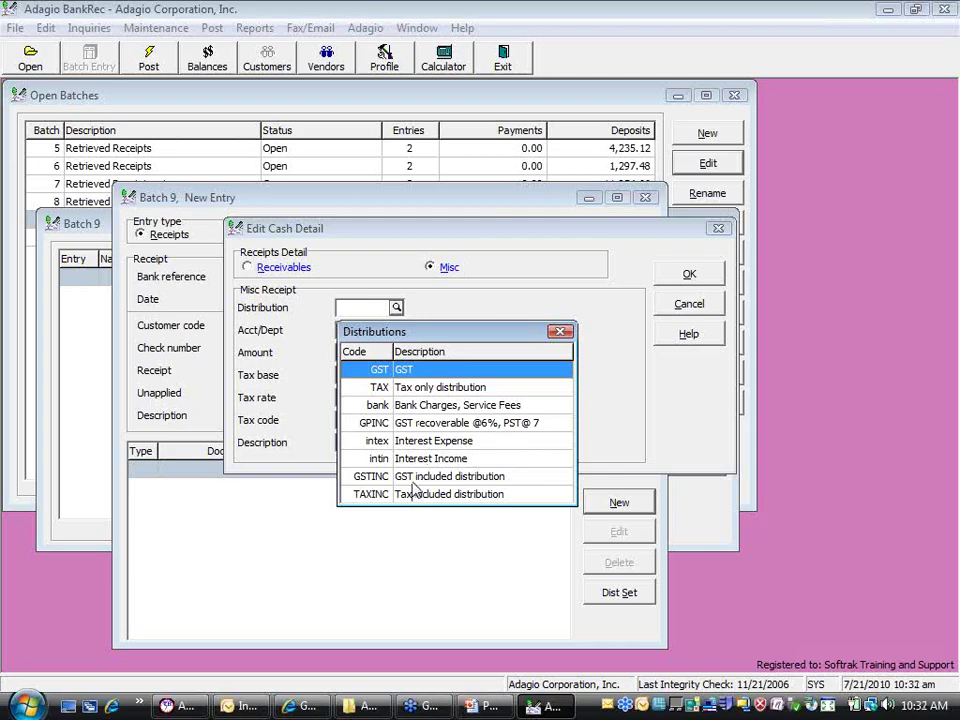
{"action": "double_click", "coordinate": [412, 479]}
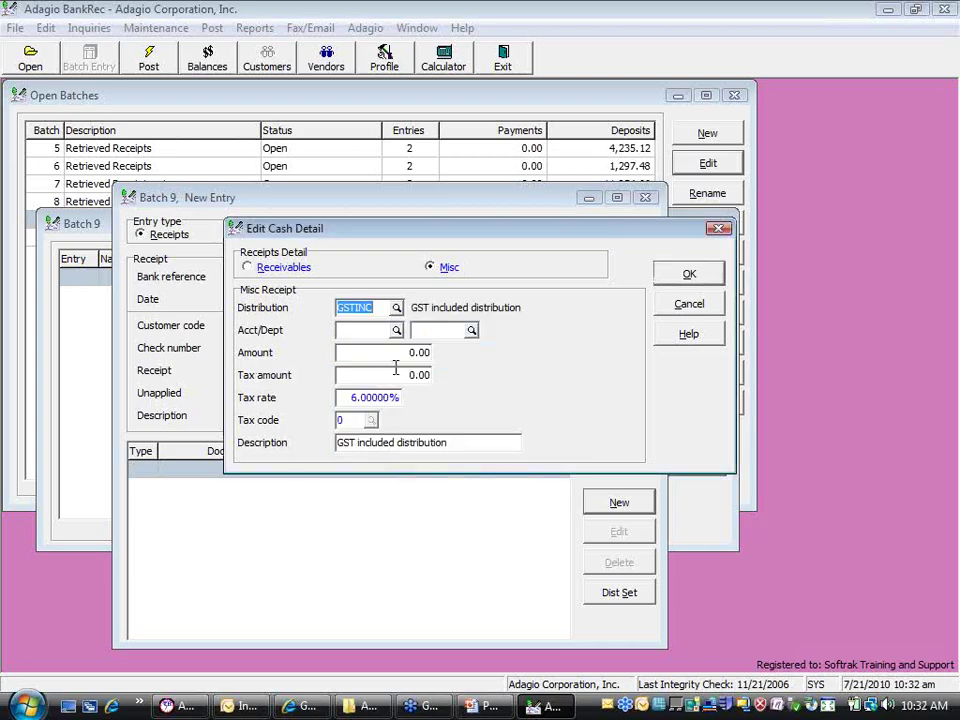
{"action": "key", "text": "Tab"}
{"action": "type", "text": "106"}
{"action": "key", "text": "Tab"}
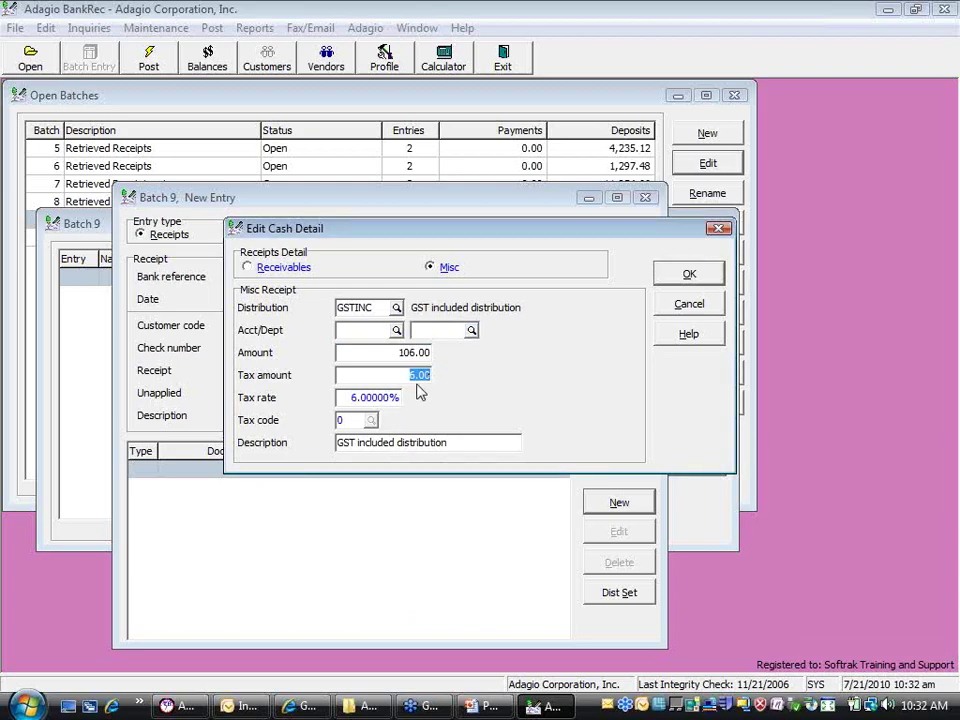
{"action": "left_click", "coordinate": [698, 302]}
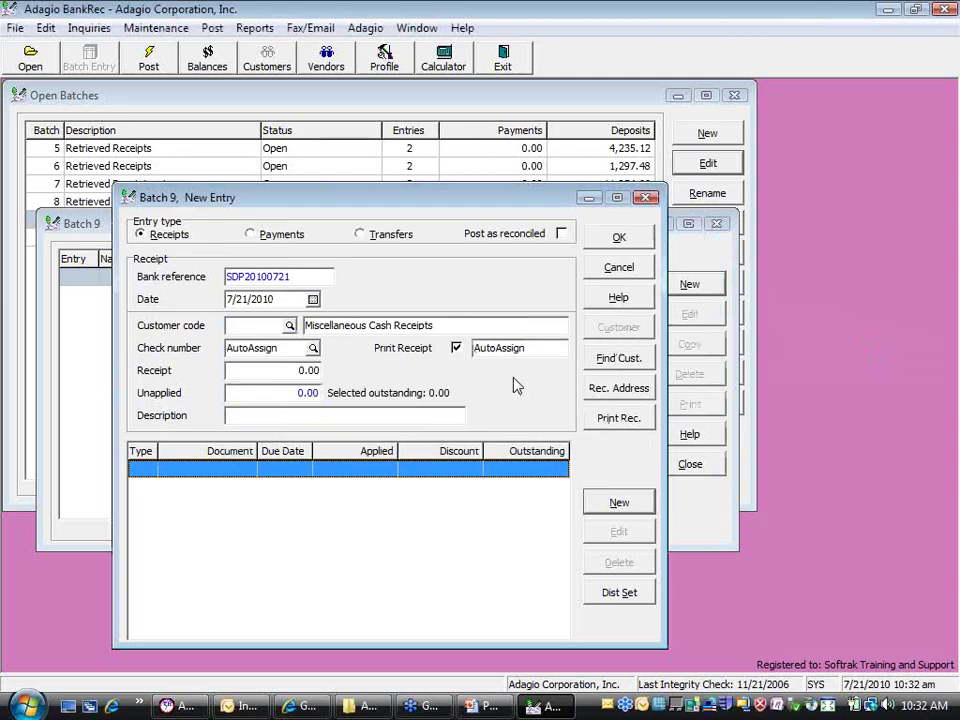
Choose customer BOH01 (Bohr Drilling) and check its receipt address
{"action": "left_click", "coordinate": [290, 326]}
{"action": "double_click", "coordinate": [281, 422]}
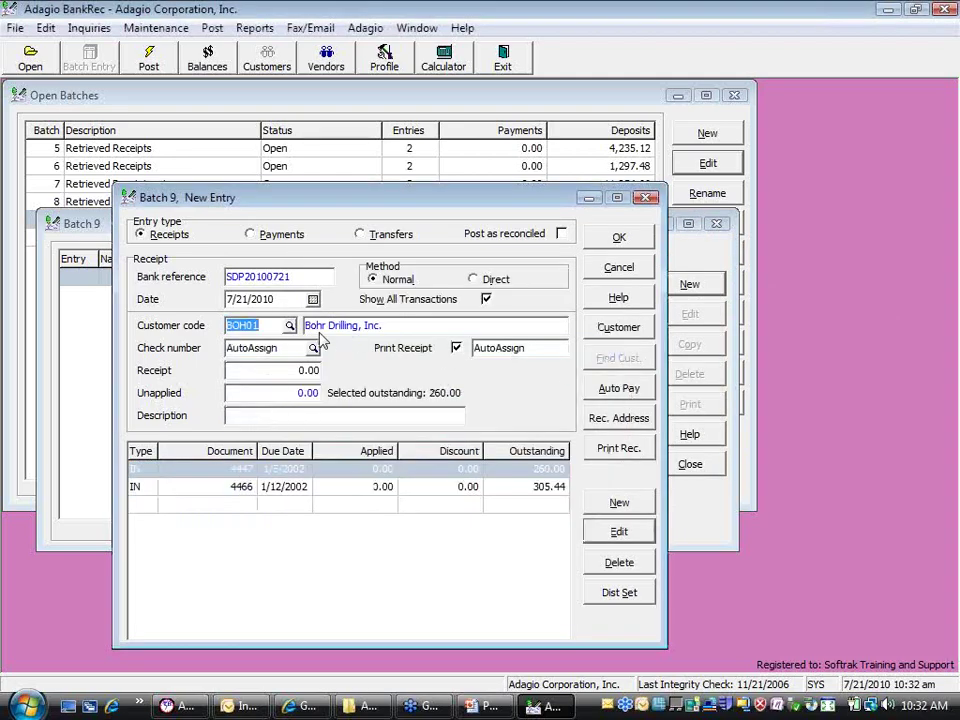
{"action": "left_click", "coordinate": [596, 420]}
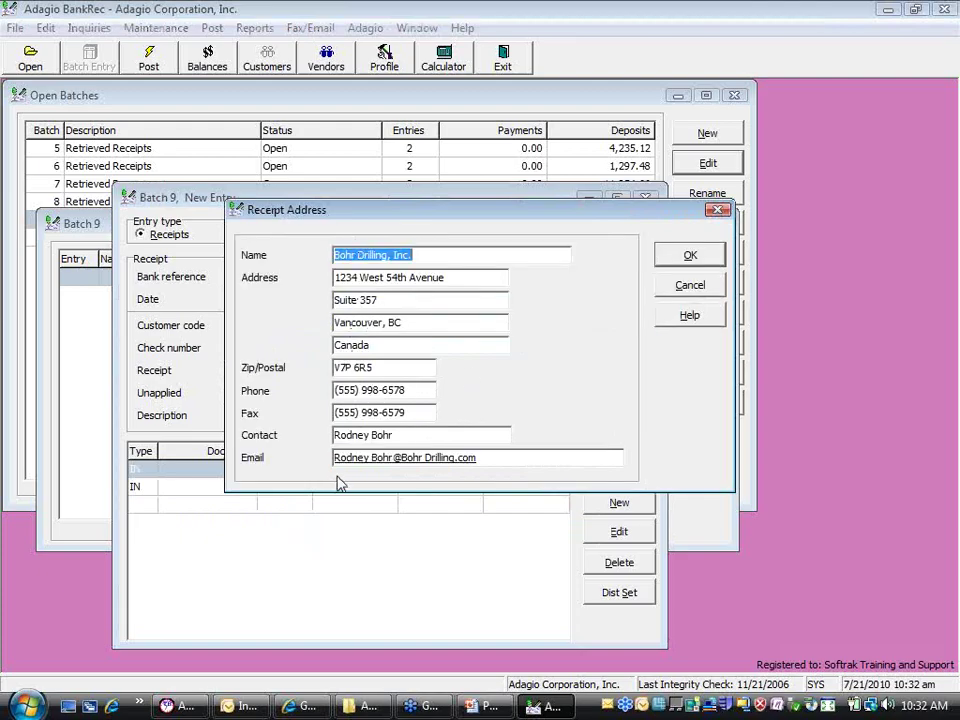
{"action": "left_click", "coordinate": [686, 284]}
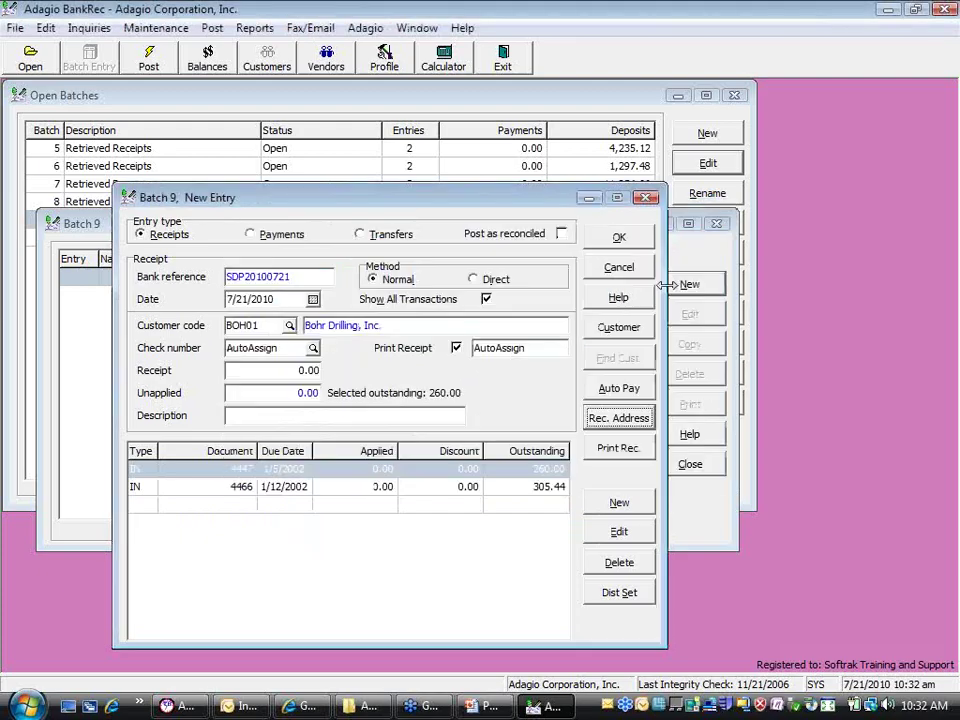
Review the receipt print specification, keeping 'ALL codes to Aug 06'
{"action": "left_click", "coordinate": [598, 450]}
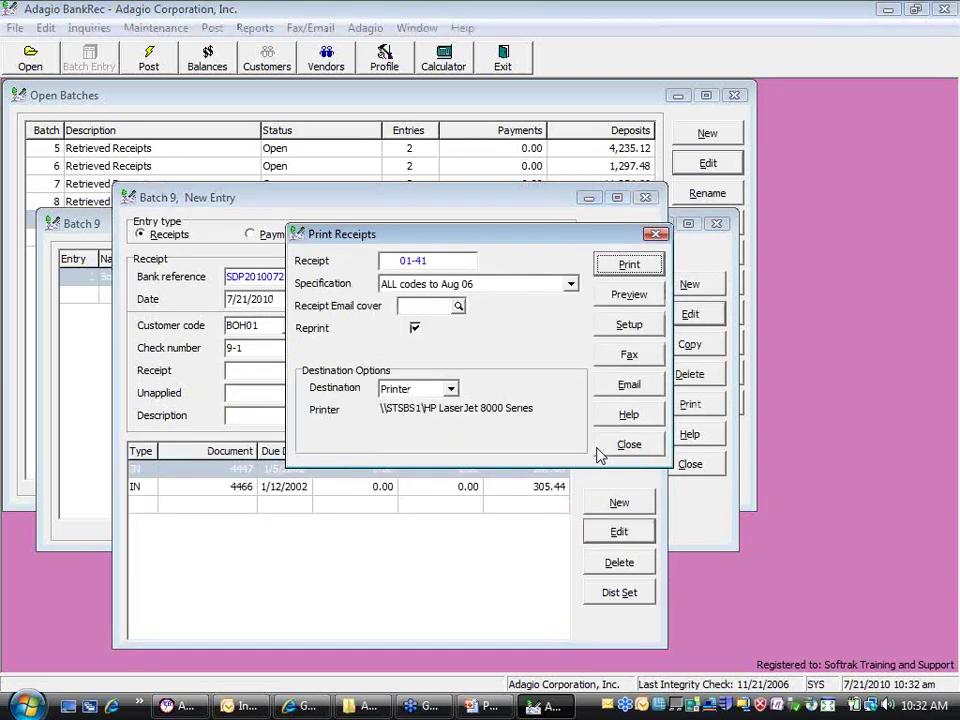
{"action": "left_click", "coordinate": [570, 284]}
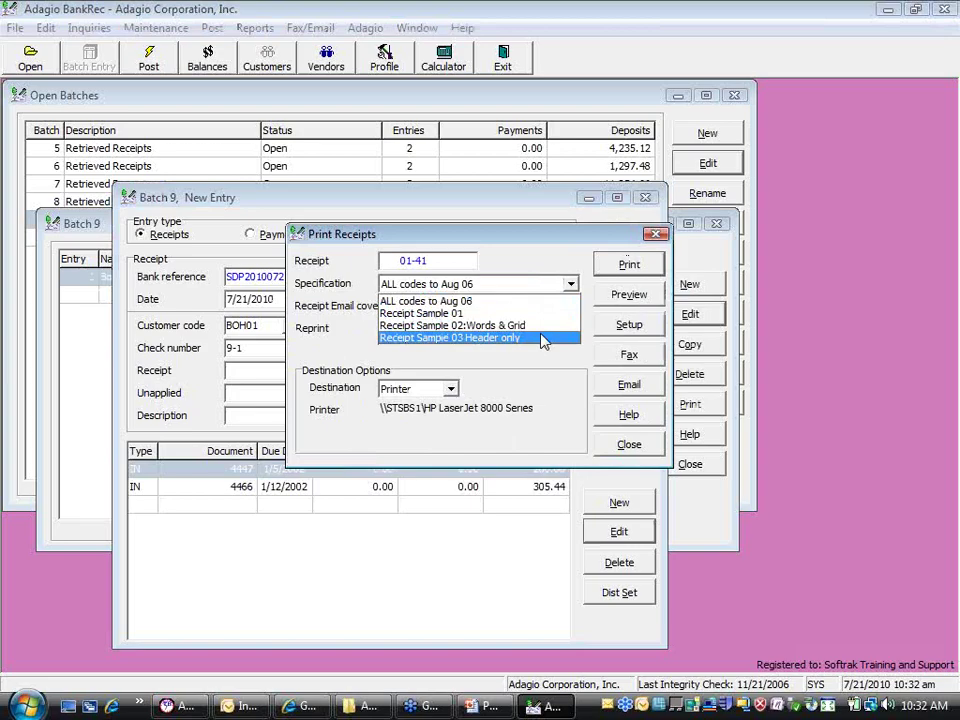
{"action": "left_click", "coordinate": [542, 284]}
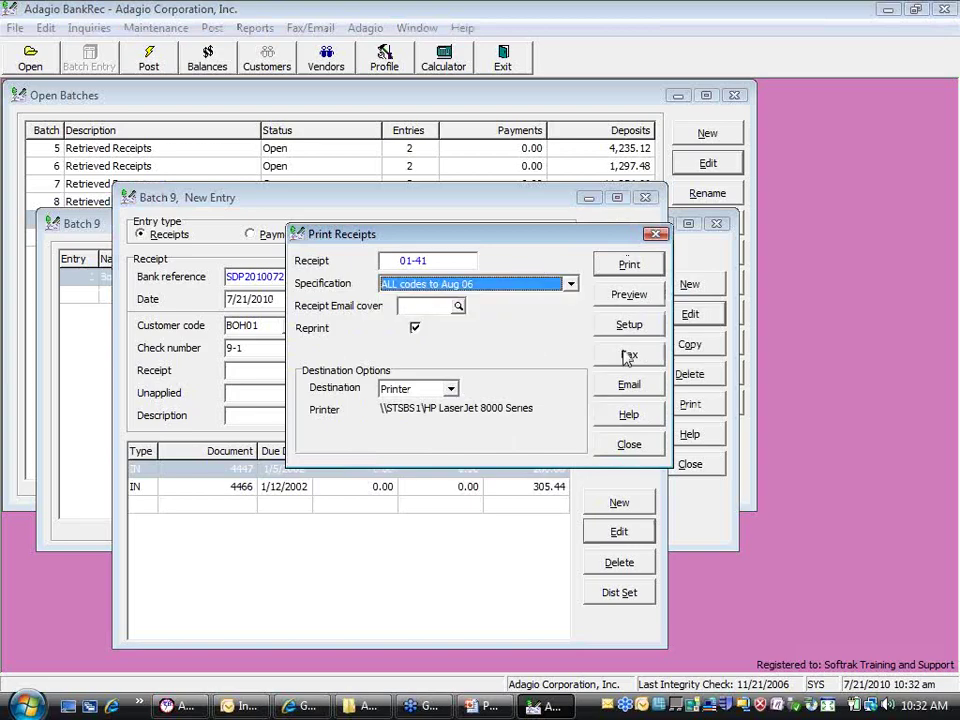
{"action": "left_click", "coordinate": [630, 444]}
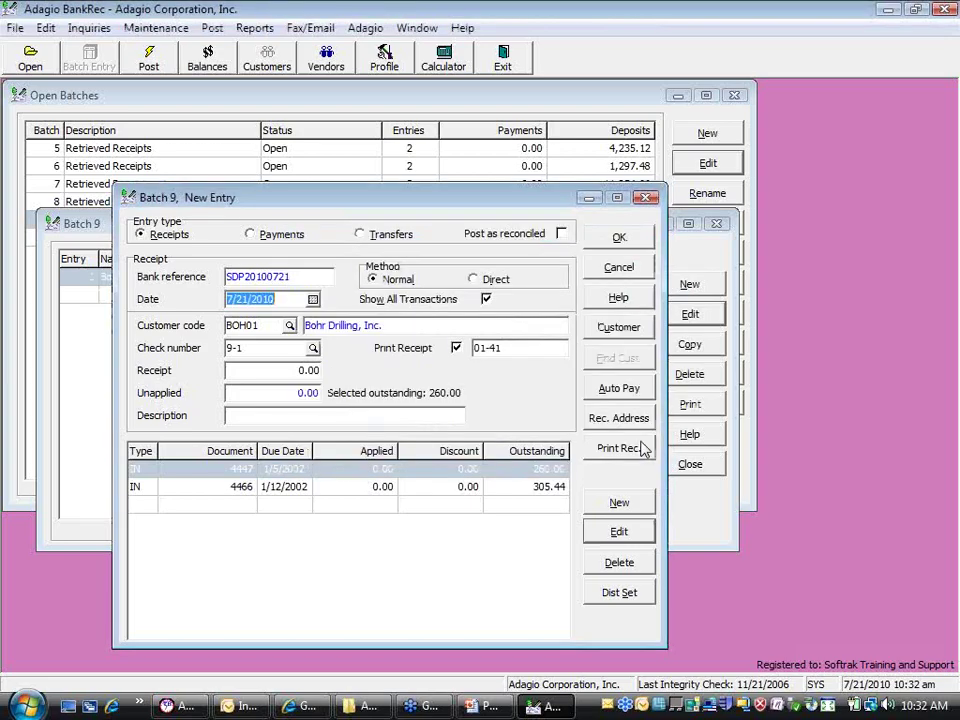
Clear the BOH01 customer code, recheck the address, and bring up Distribution Sets
{"action": "key", "text": "Tab"}
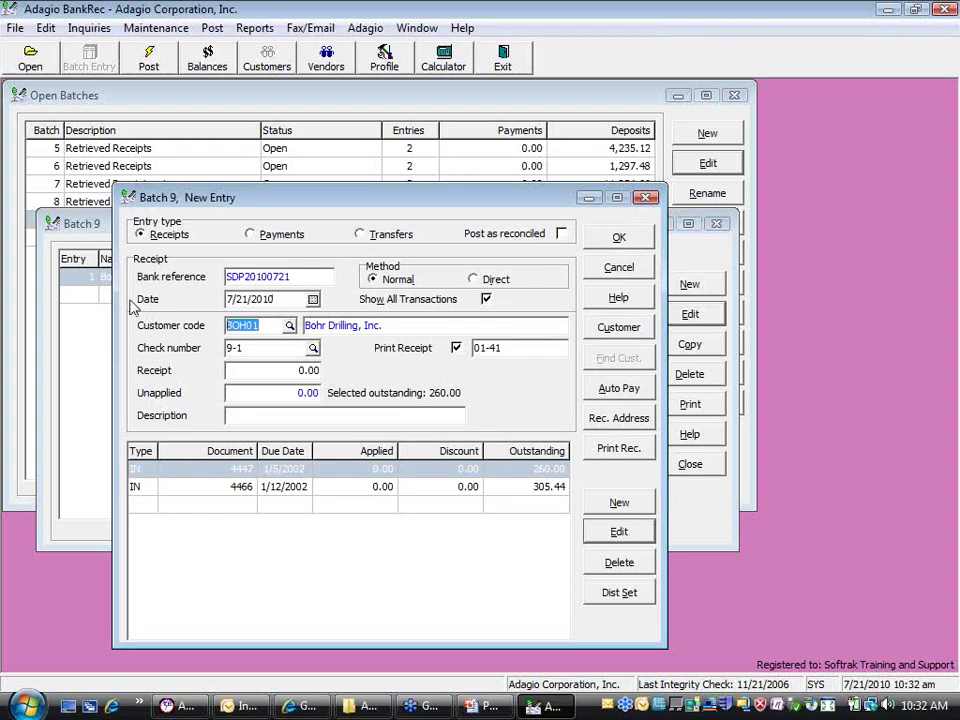
{"action": "key", "text": "Delete"}
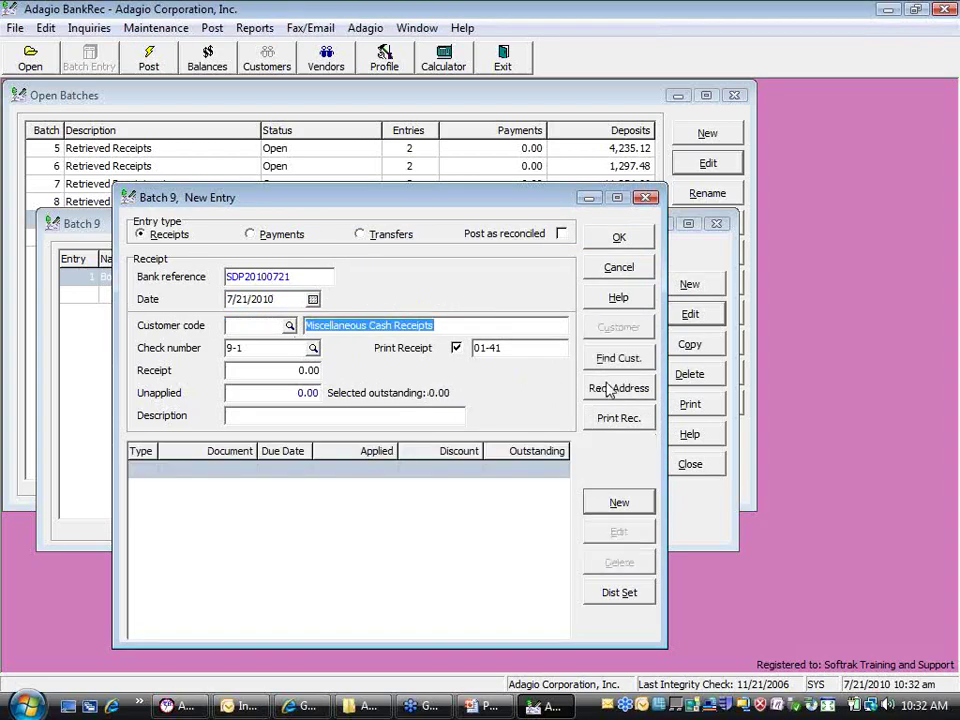
{"action": "left_click", "coordinate": [607, 388]}
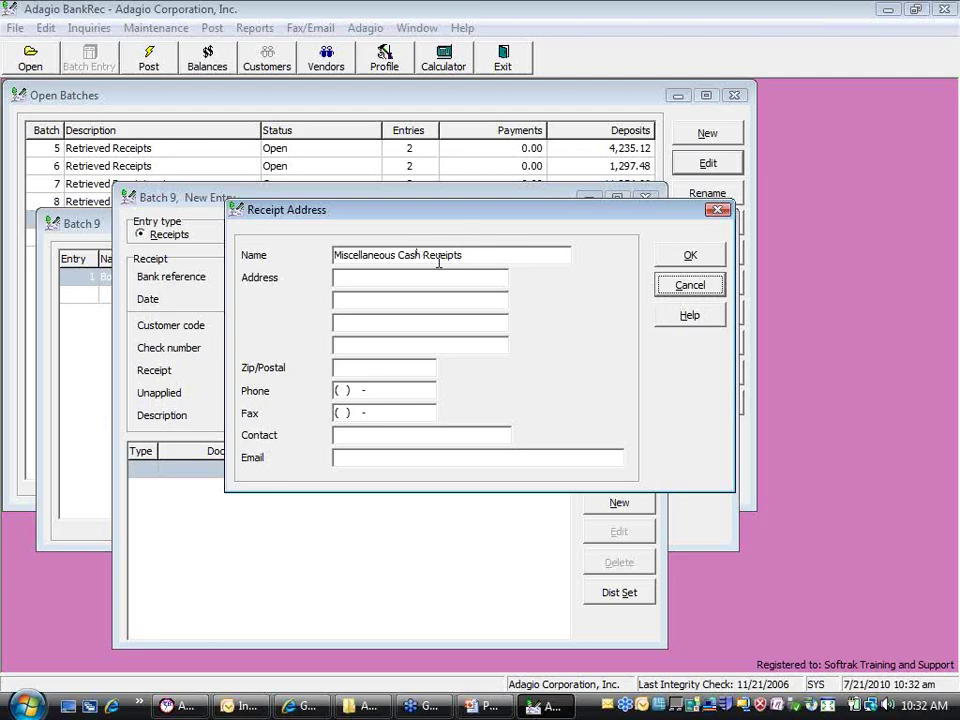
{"action": "left_click", "coordinate": [690, 286]}
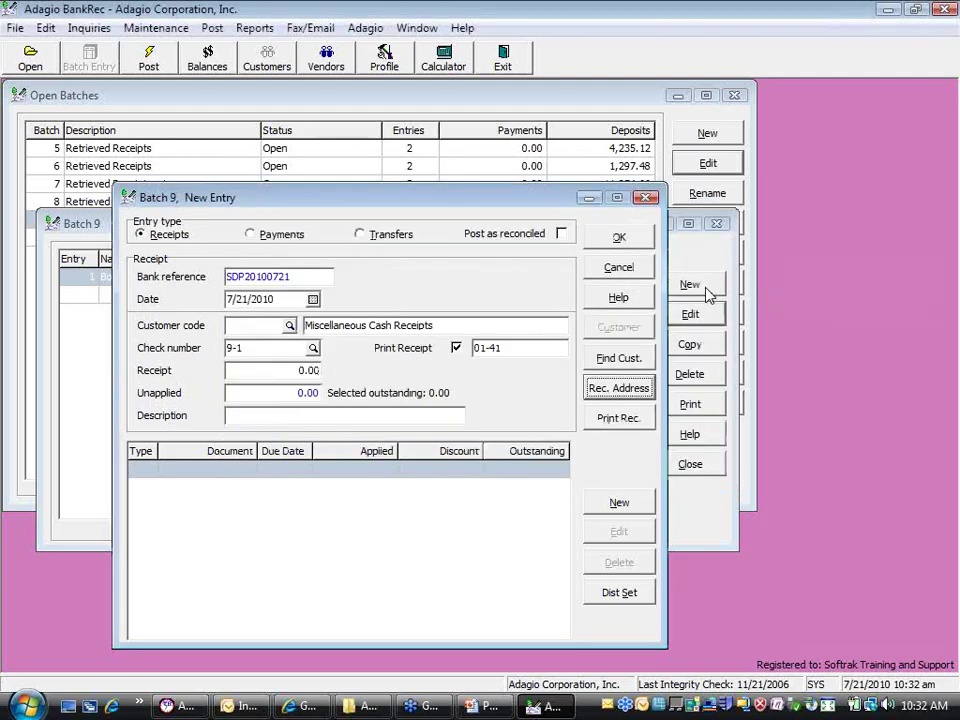
{"action": "left_click", "coordinate": [606, 590]}
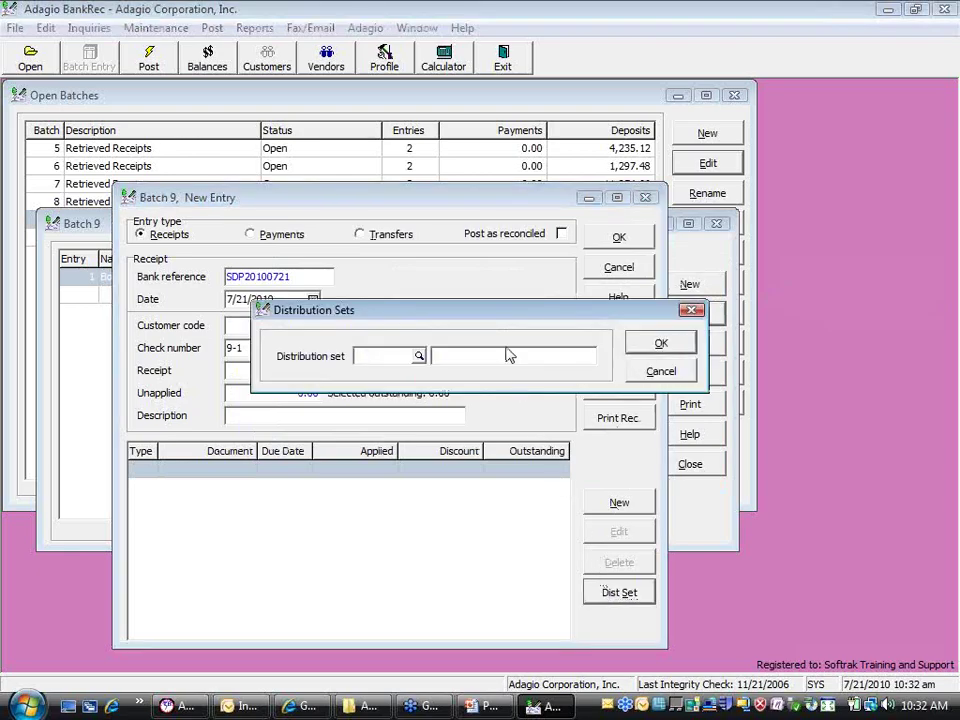
{"action": "left_click", "coordinate": [419, 356]}
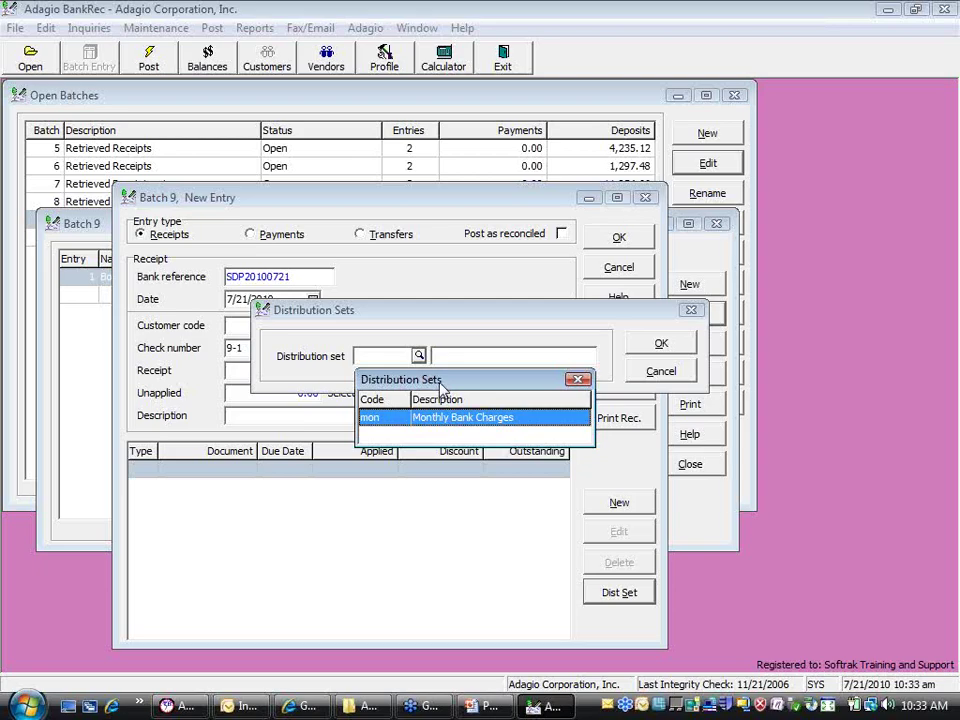
{"action": "key", "text": "Escape"}
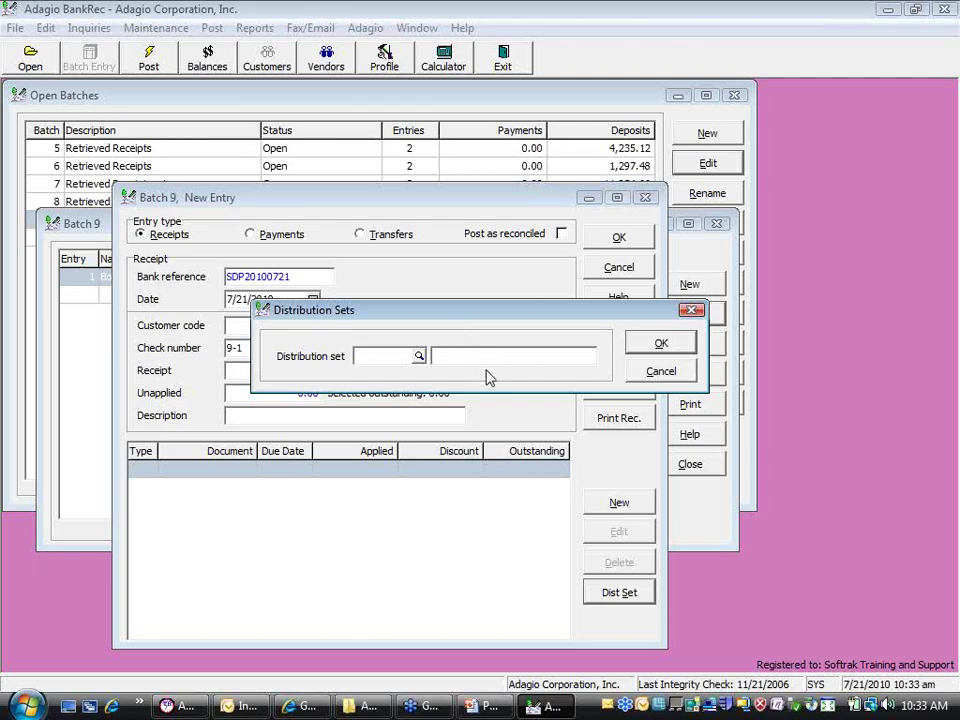
{"action": "left_click", "coordinate": [659, 371]}
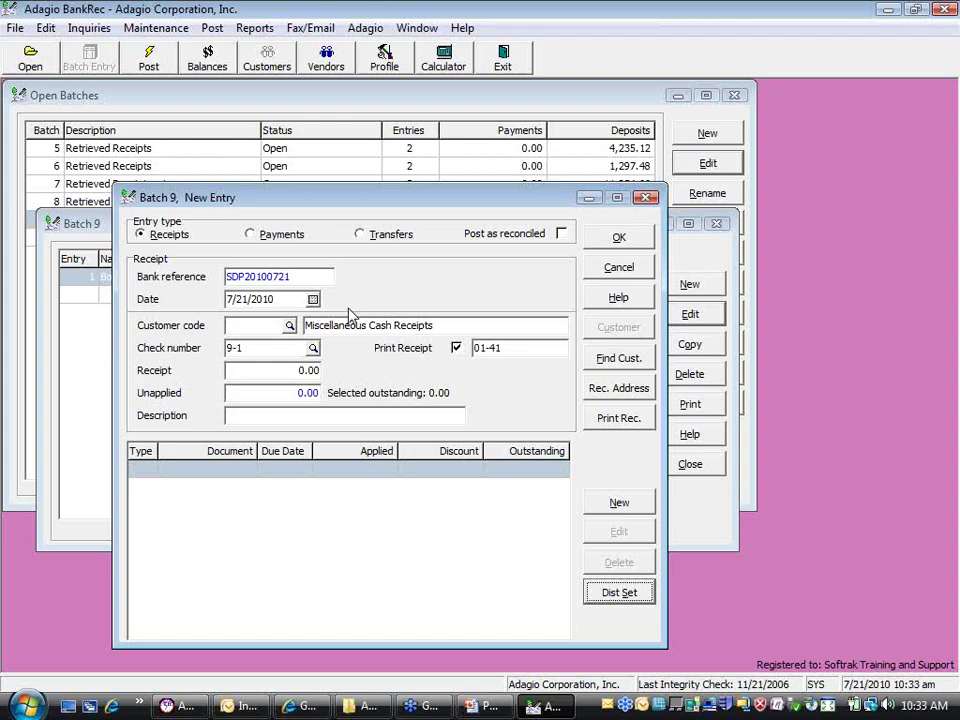
Select customer CHE01 and enter a receipt amount of 140.97
{"action": "left_click", "coordinate": [289, 325]}
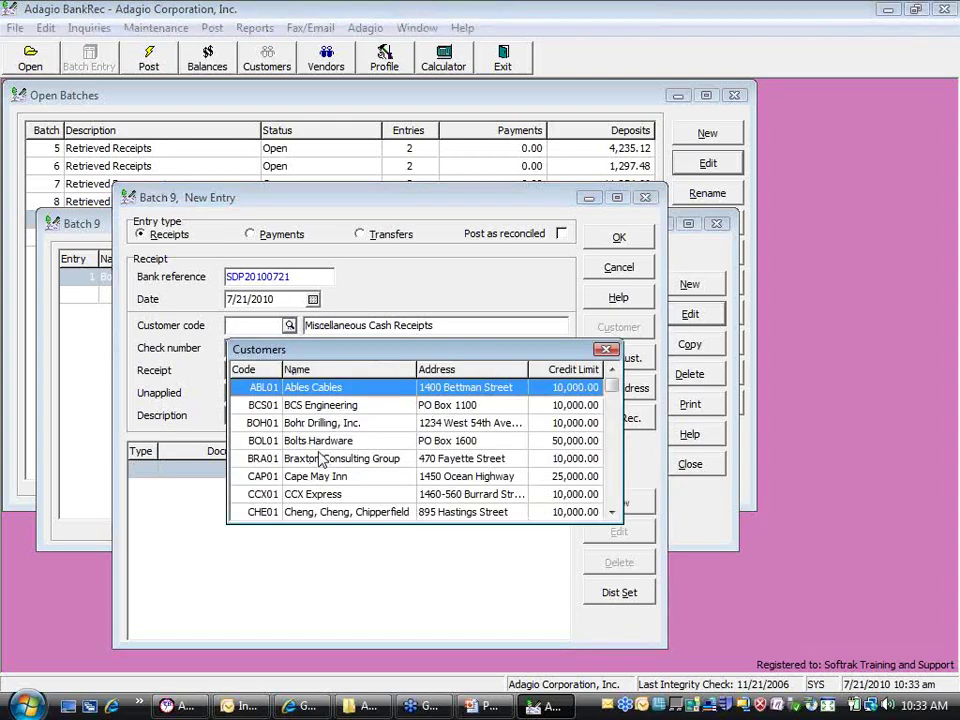
{"action": "double_click", "coordinate": [306, 512]}
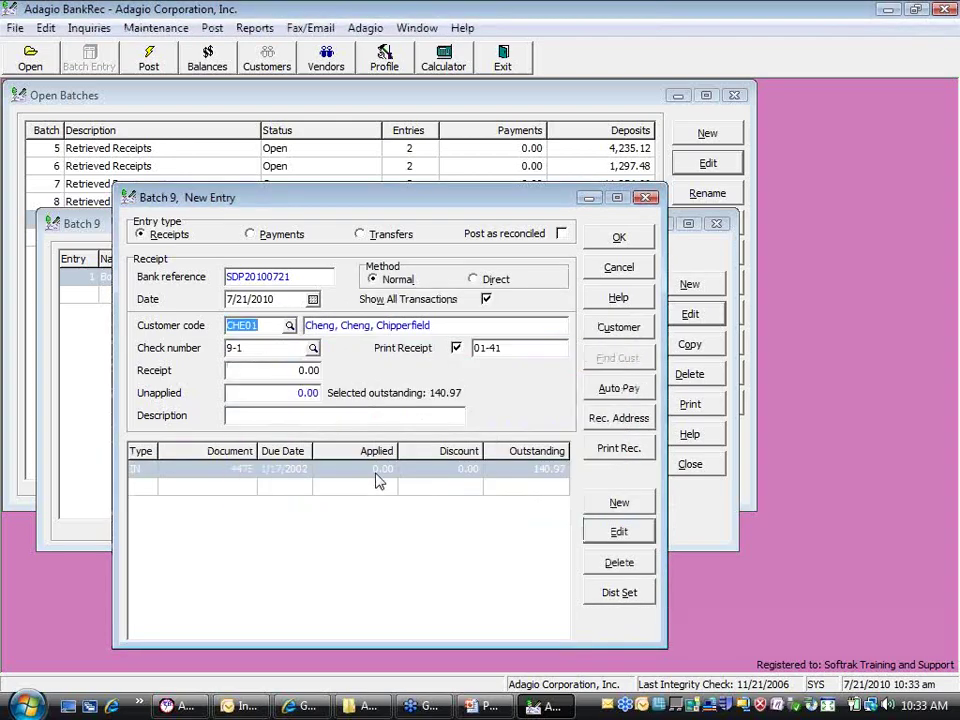
{"action": "left_click", "coordinate": [376, 474]}
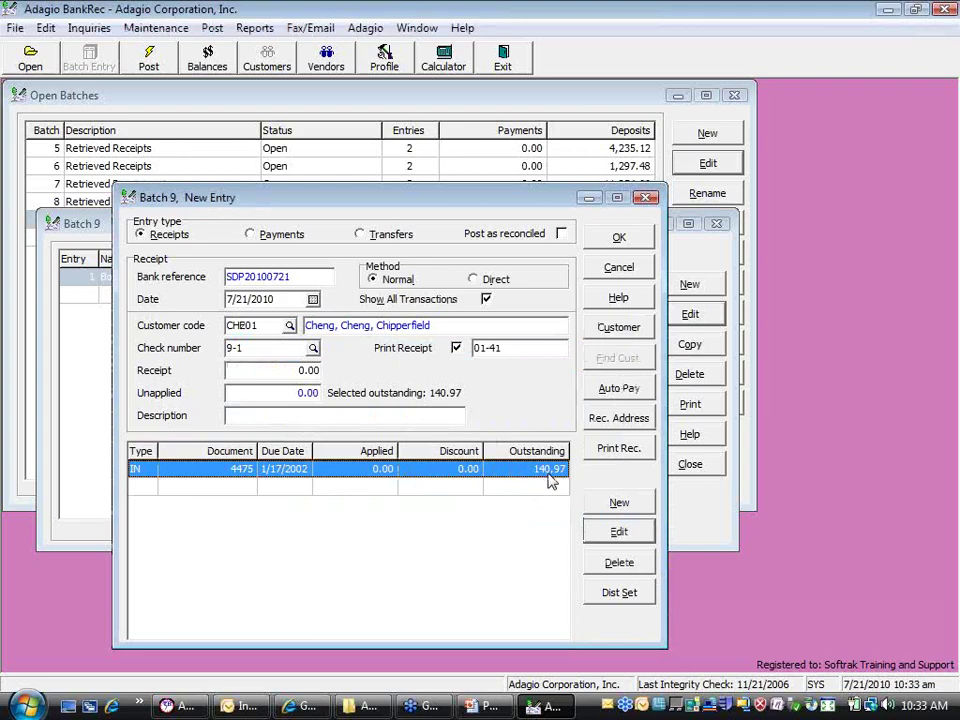
{"action": "left_click", "coordinate": [232, 370]}
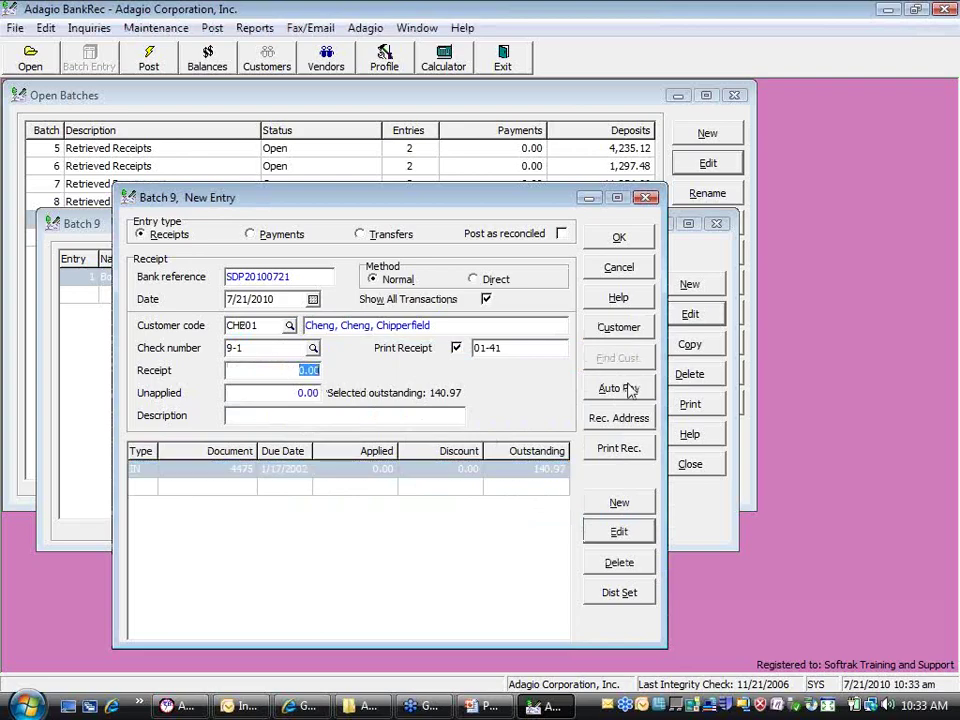
{"action": "type", "text": "140.97"}
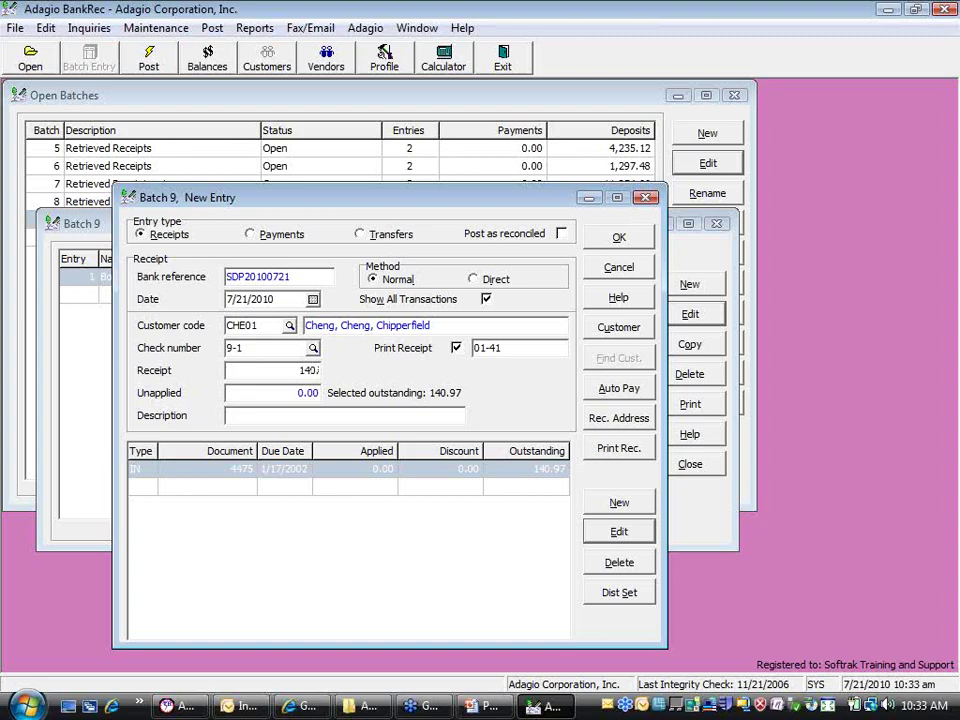
Apply the full 140.97 to invoice 4475 with Auto Pay, replacing the manual application
{"action": "left_click", "coordinate": [491, 467]}
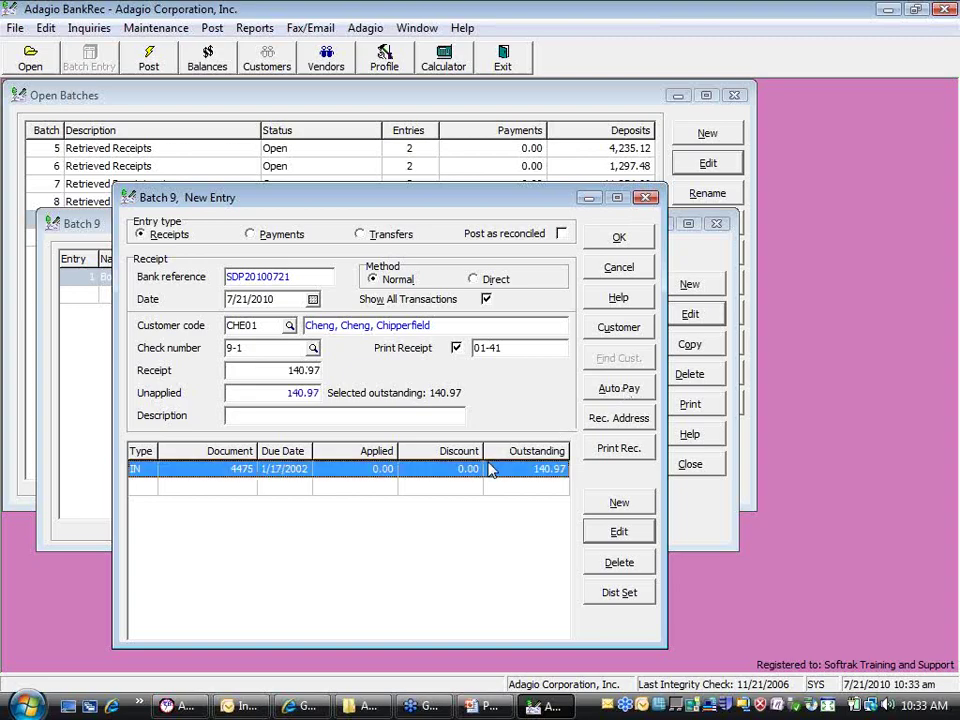
{"action": "double_click", "coordinate": [393, 474]}
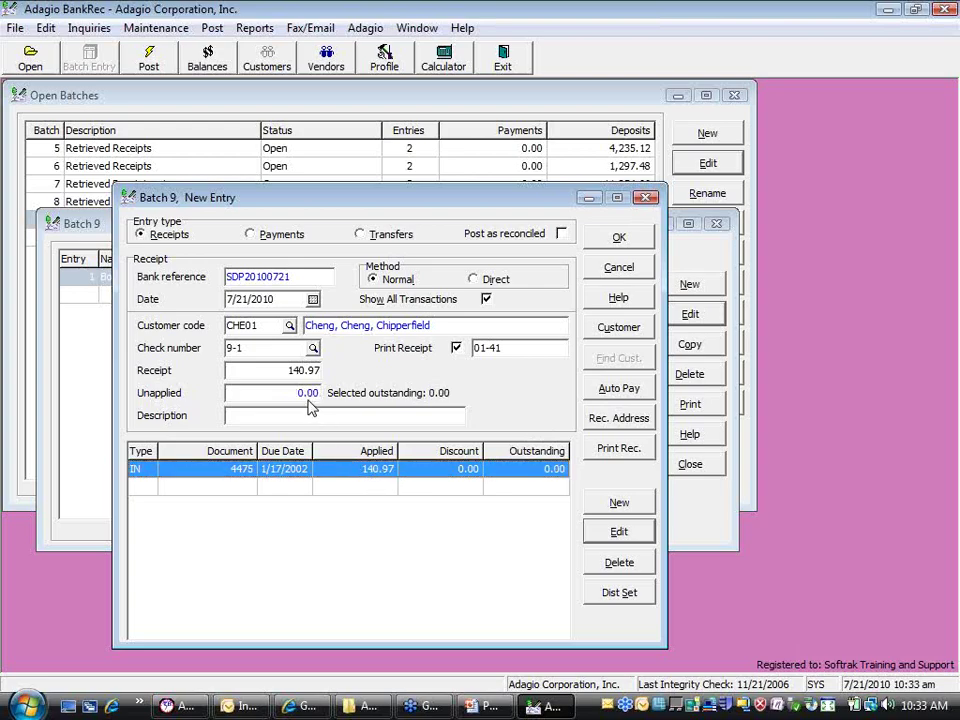
{"action": "double_click", "coordinate": [378, 473]}
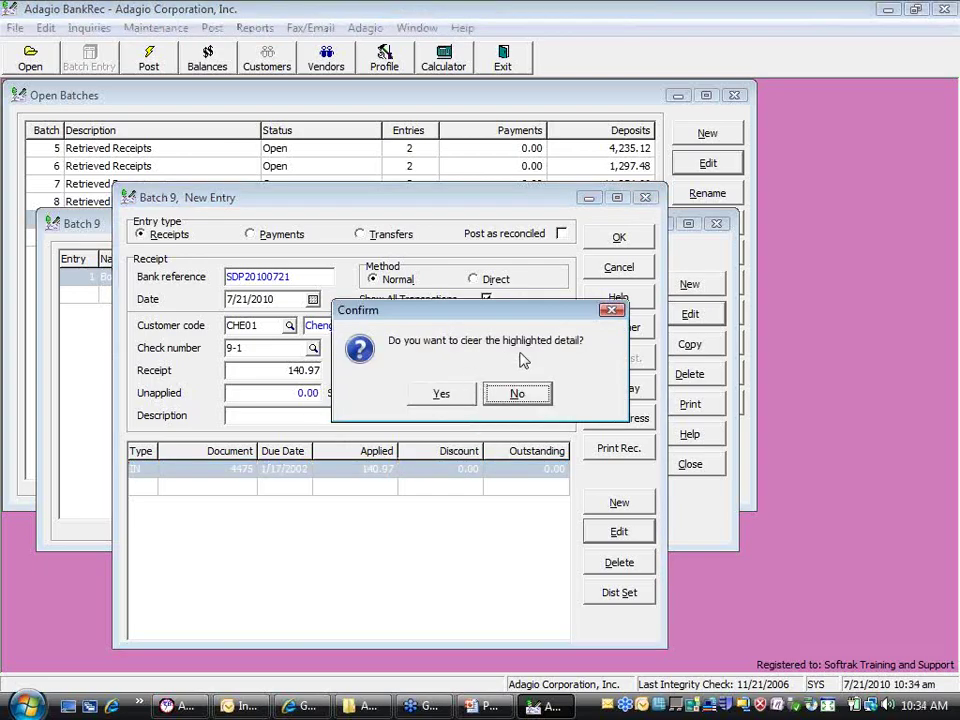
{"action": "left_click", "coordinate": [441, 393]}
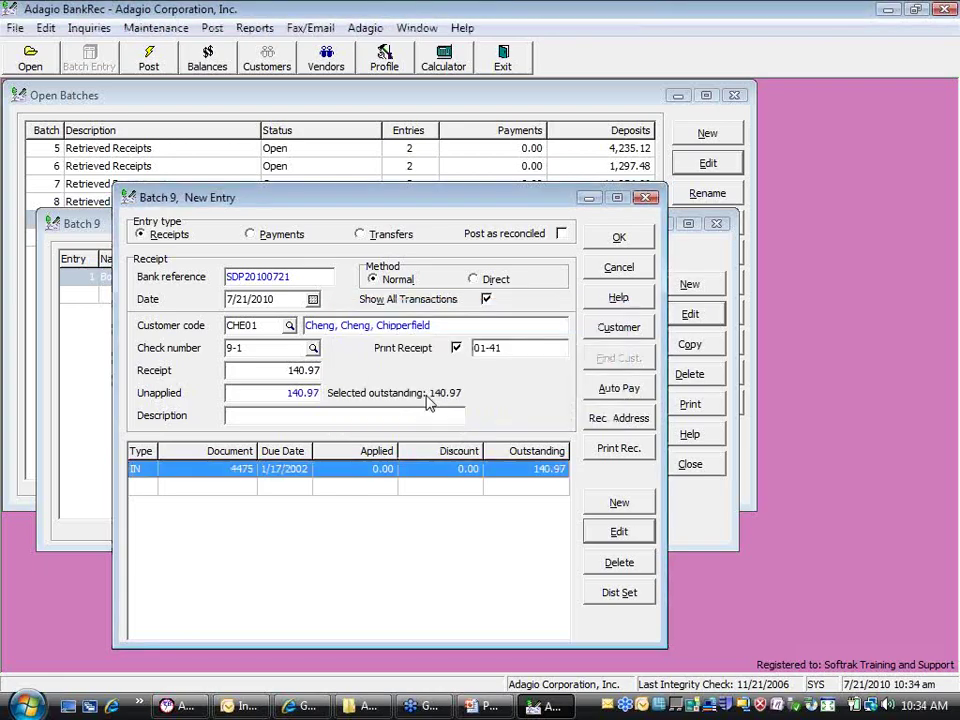
{"action": "left_click", "coordinate": [615, 392]}
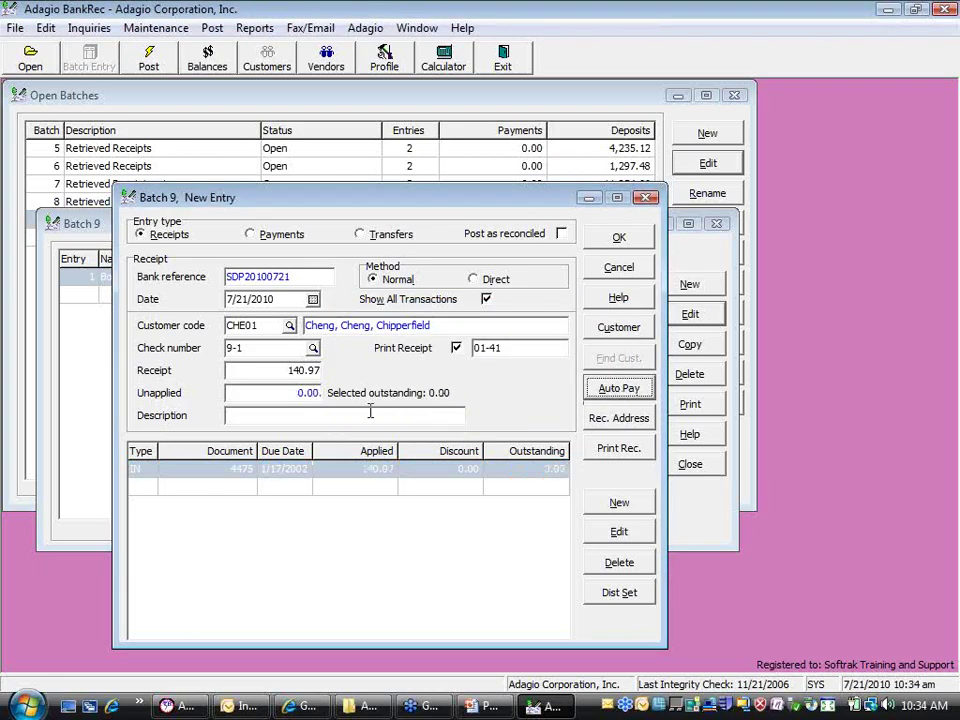
{"action": "left_click", "coordinate": [365, 478]}
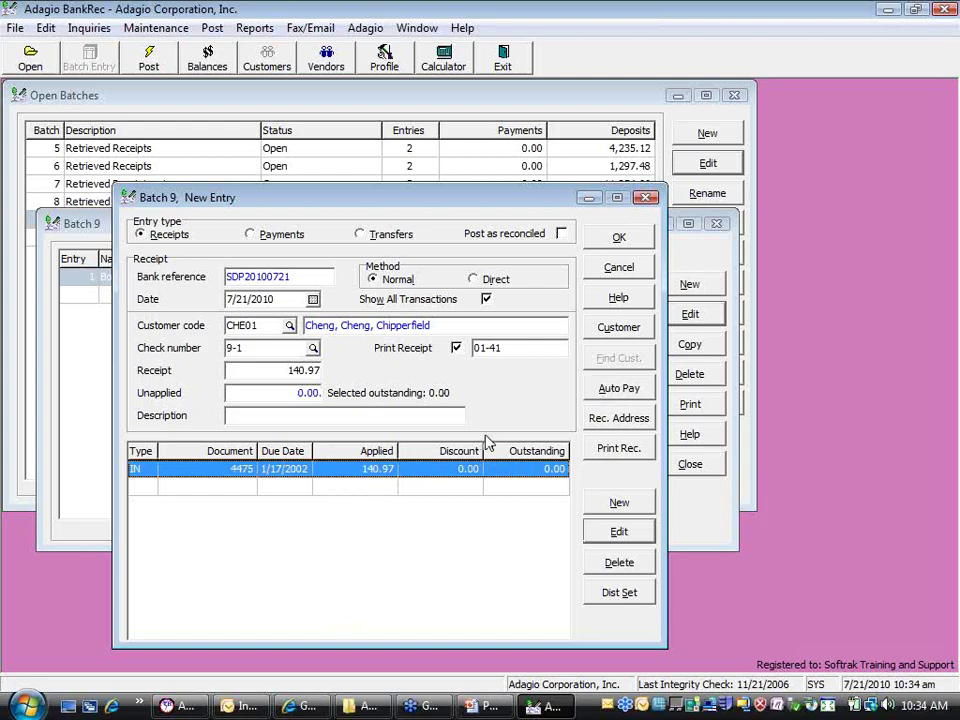
{"action": "left_click", "coordinate": [590, 449]}
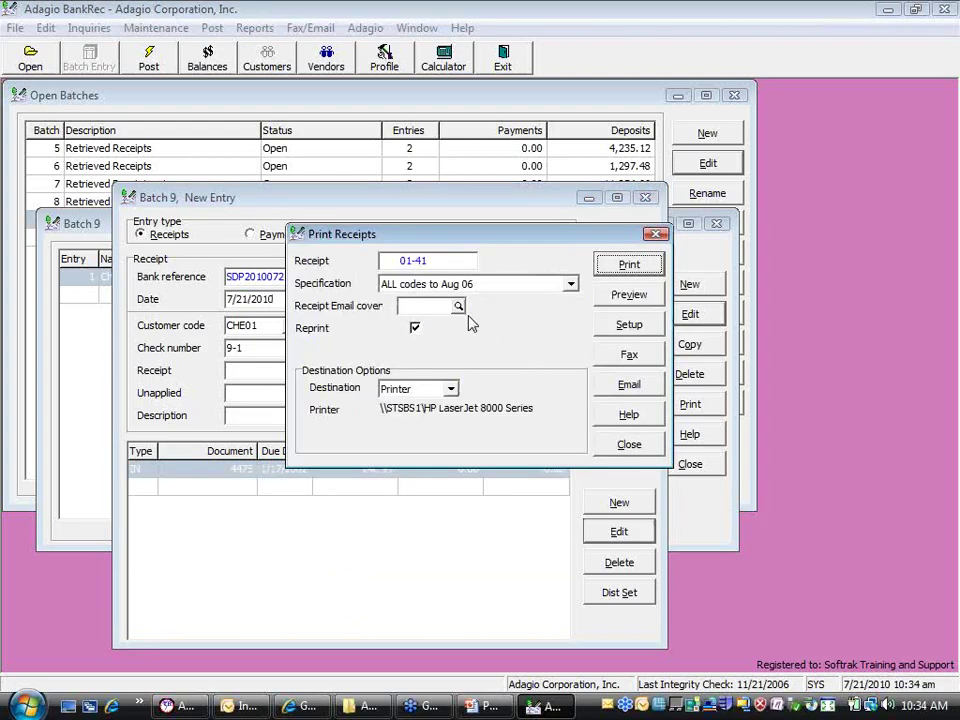
Preview the CHE01 receipt using the Receipt Sample 01 specification
{"action": "left_click", "coordinate": [570, 285]}
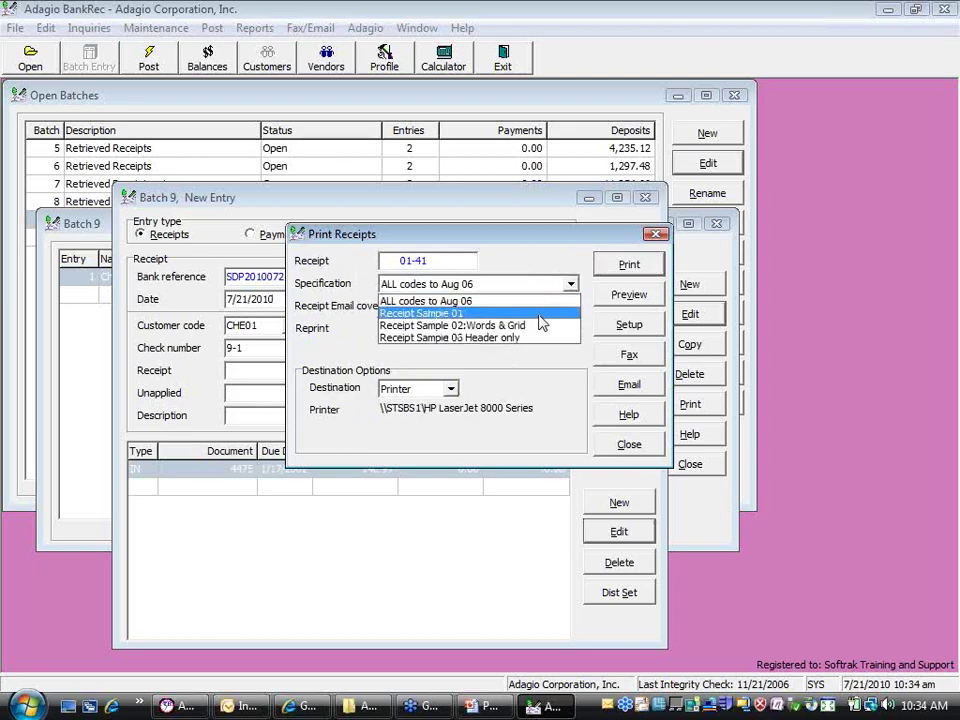
{"action": "left_click", "coordinate": [540, 313]}
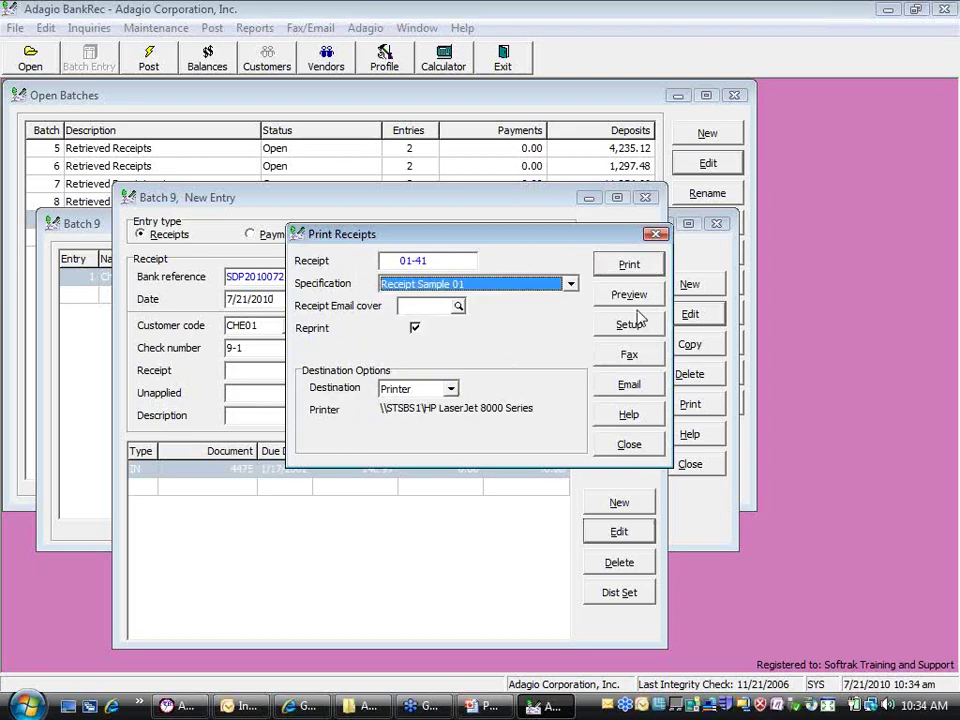
{"action": "left_click", "coordinate": [635, 294]}
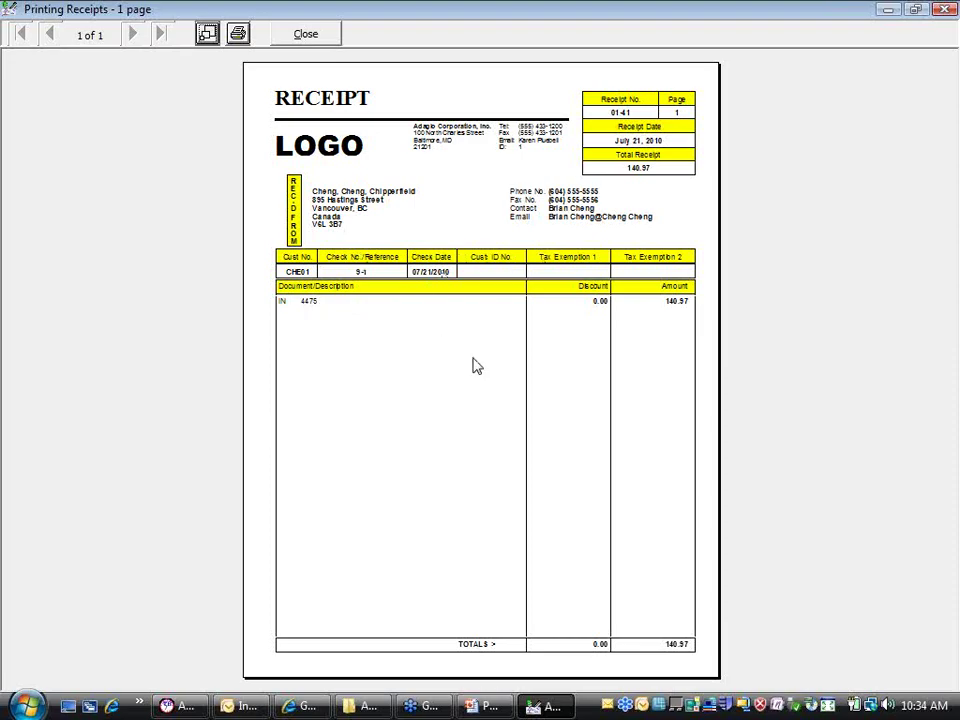
Close the receipt preview and printing, returning to Batch 9 with the 140.97 CHE01 entry listed
{"action": "left_click", "coordinate": [321, 40]}
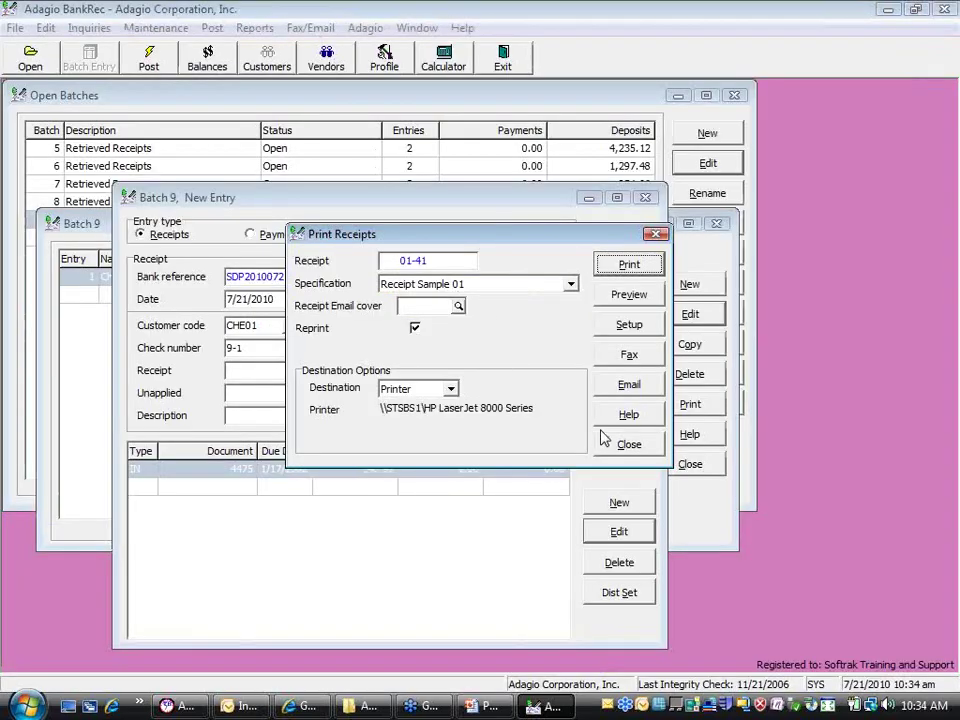
{"action": "left_click", "coordinate": [598, 440]}
{"action": "left_click", "coordinate": [638, 264]}
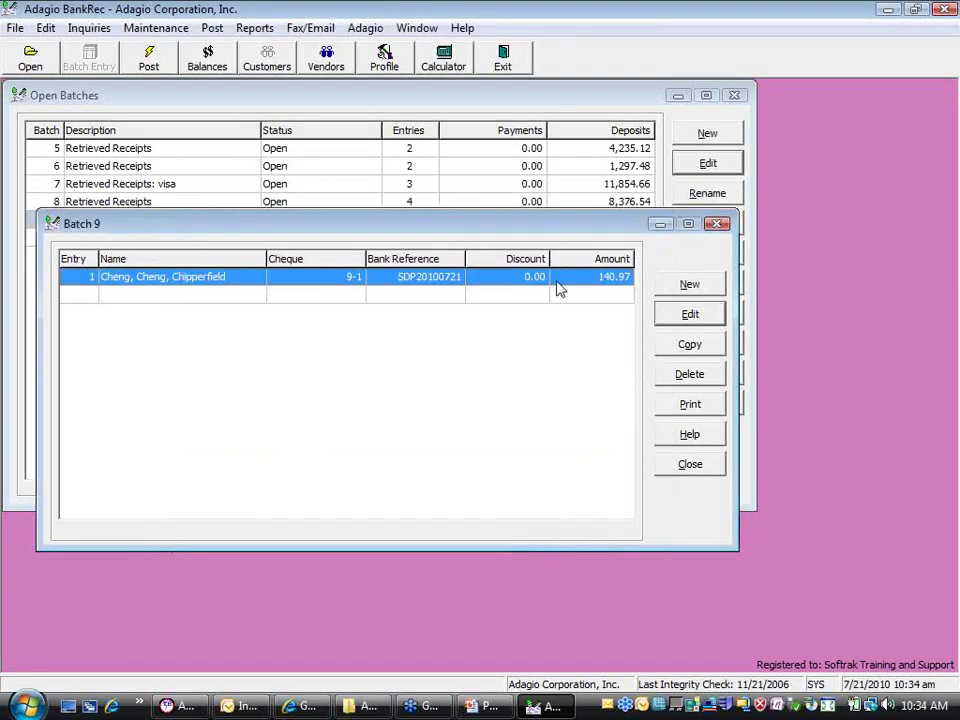
Start a new payment entry in Batch 9, browsing the vendor list without selecting a vendor
{"action": "double_click", "coordinate": [205, 294]}
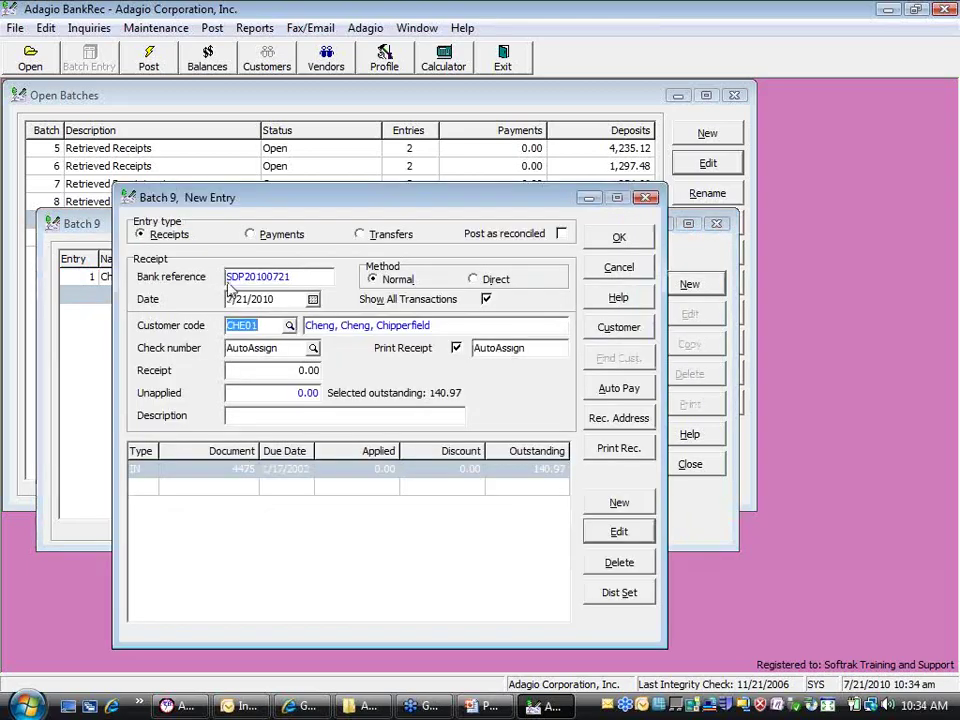
{"action": "left_click", "coordinate": [249, 234]}
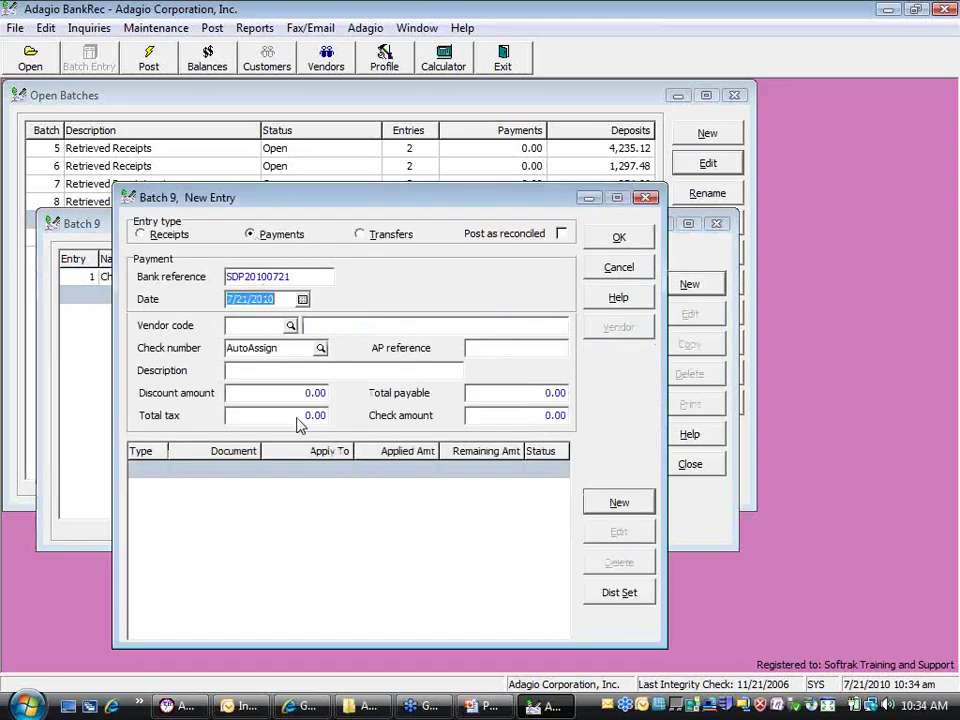
{"action": "left_click", "coordinate": [290, 326]}
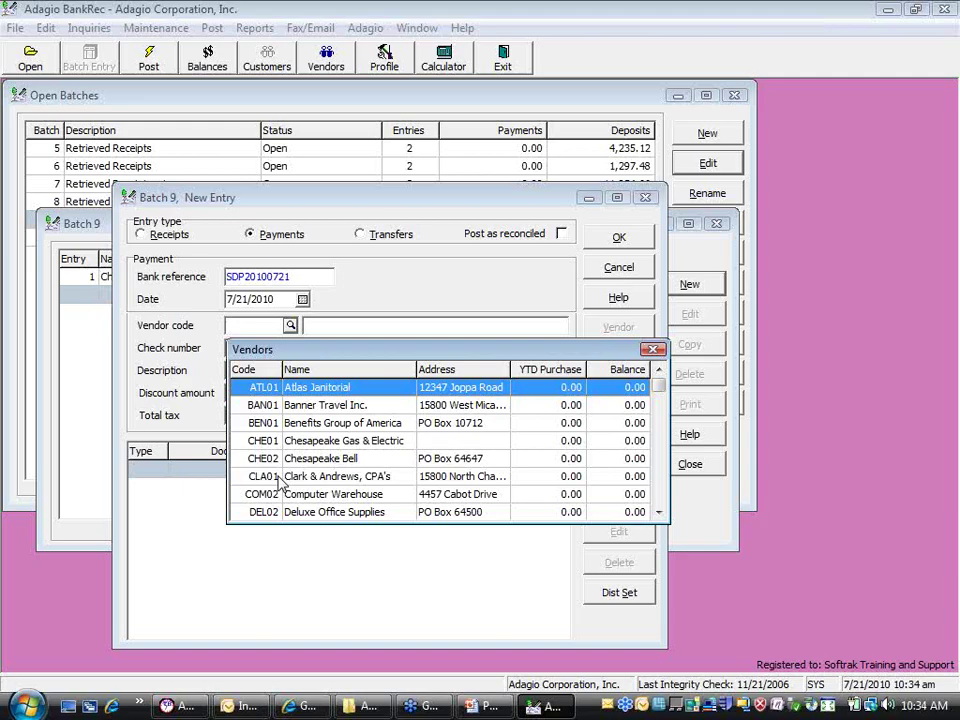
{"action": "left_click_drag", "start_coordinate": [660, 386], "coordinate": [662, 453]}
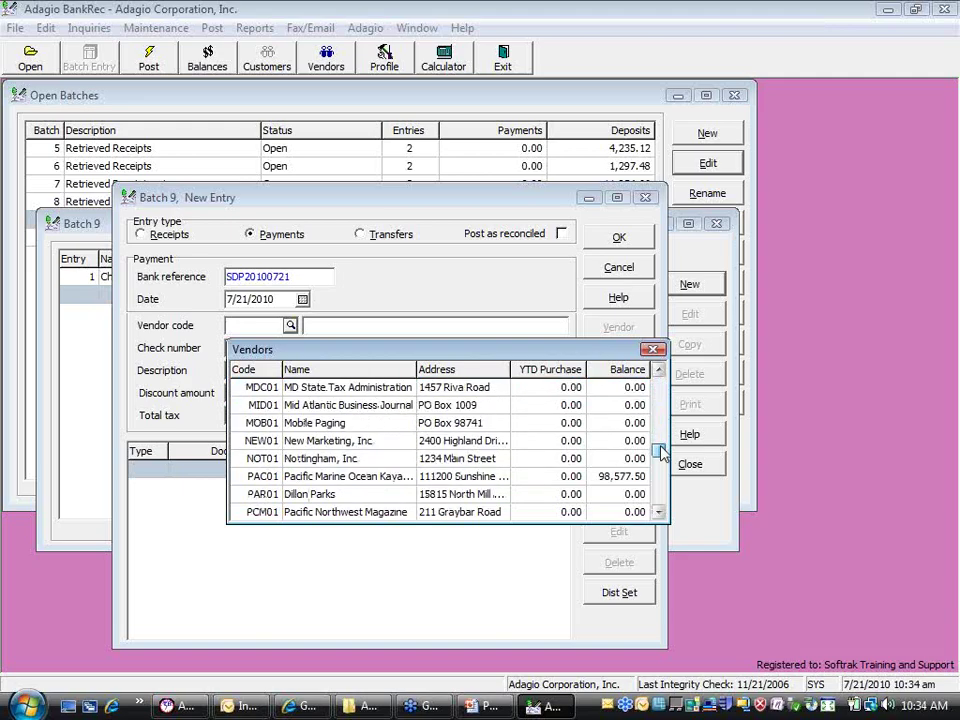
{"action": "left_click", "coordinate": [328, 480]}
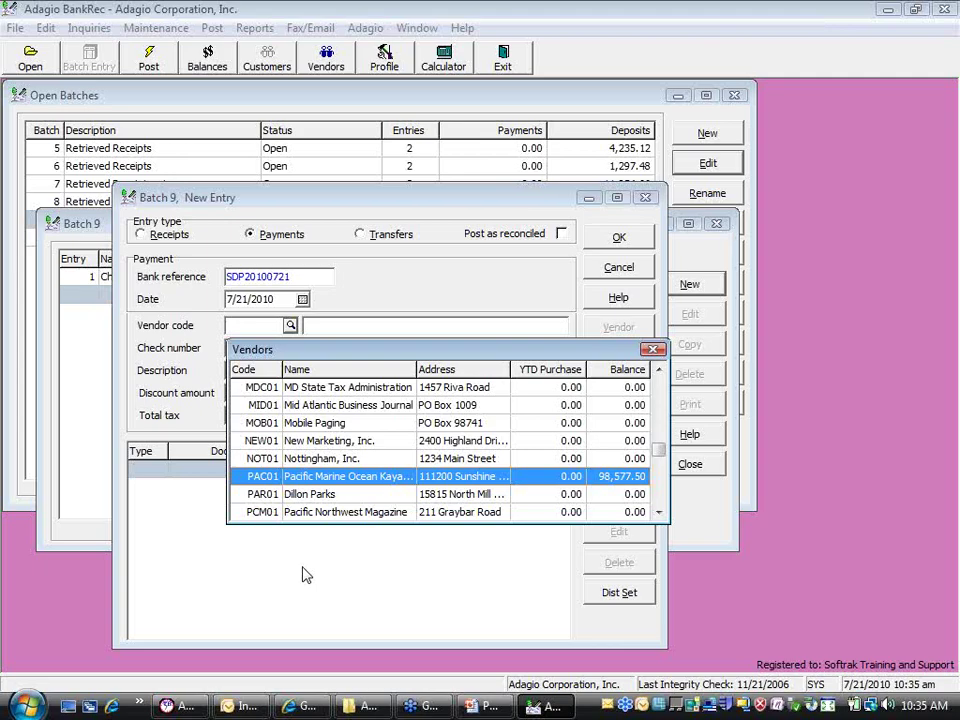
{"action": "key", "text": "Escape"}
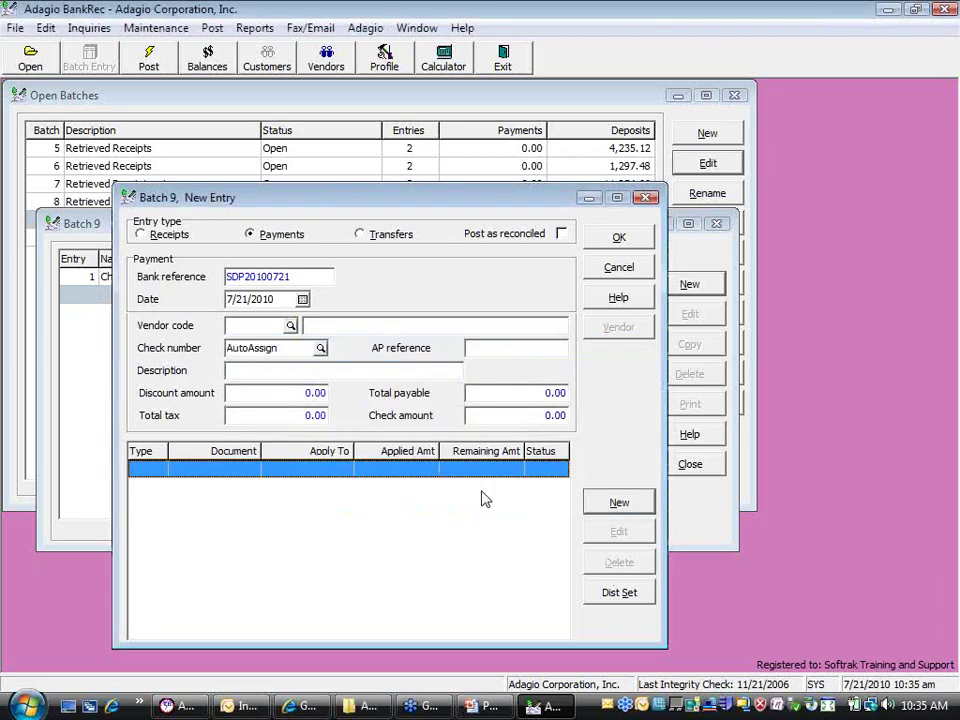
Select vendor SPO01 SportSuppliers.Com and pay invoice 140465 in full for 13,031.95
{"action": "left_click", "coordinate": [289, 327]}
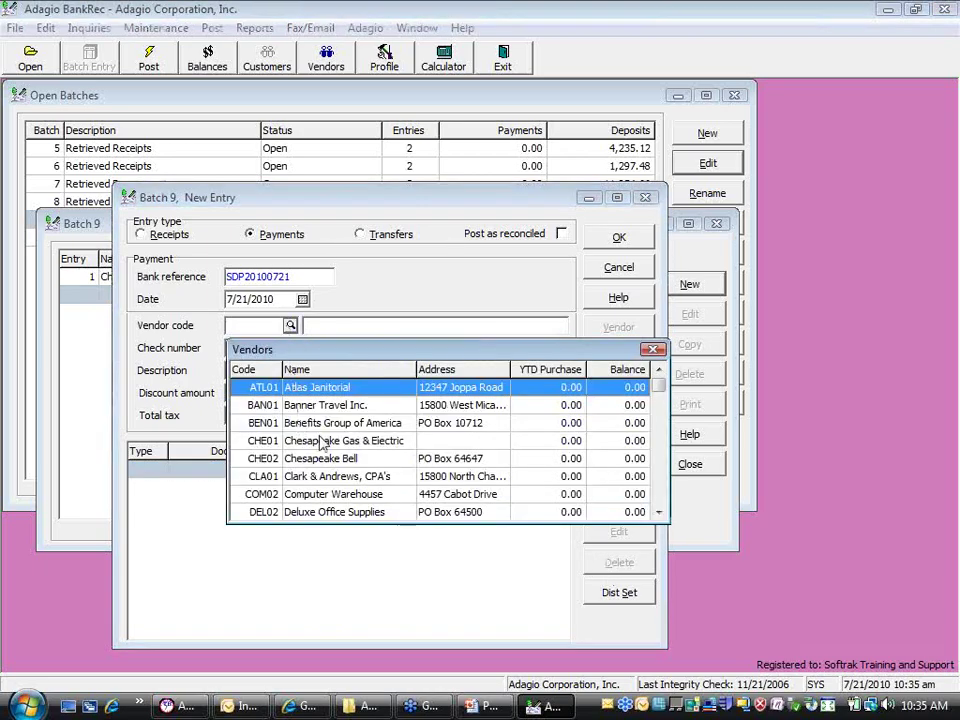
{"action": "left_click_drag", "start_coordinate": [657, 392], "coordinate": [658, 503]}
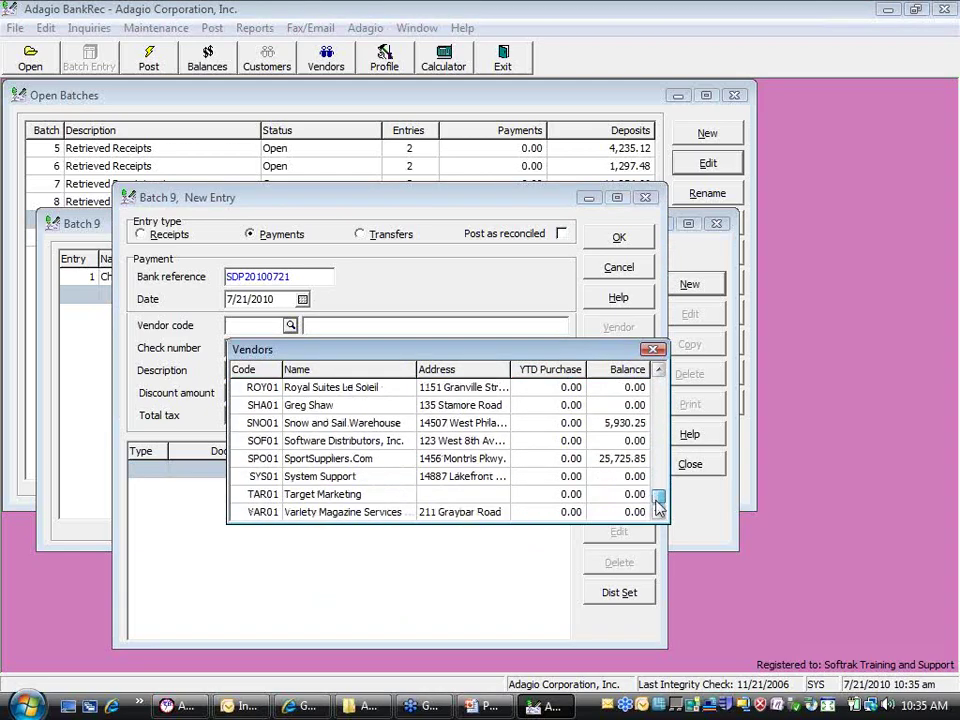
{"action": "left_click", "coordinate": [287, 460]}
{"action": "double_click", "coordinate": [287, 460]}
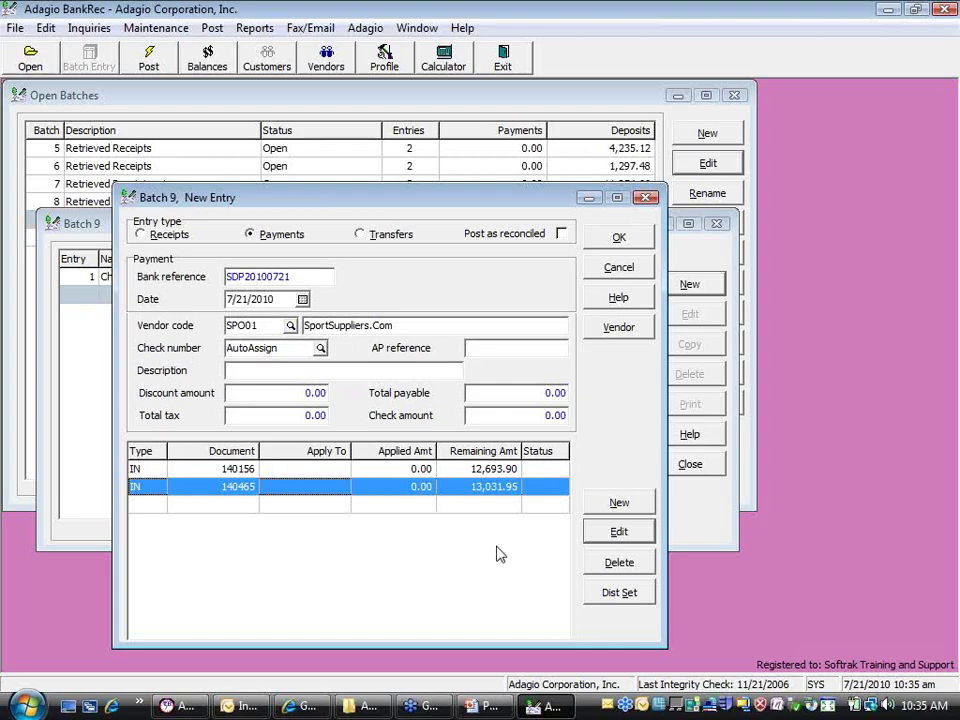
{"action": "double_click", "coordinate": [479, 489]}
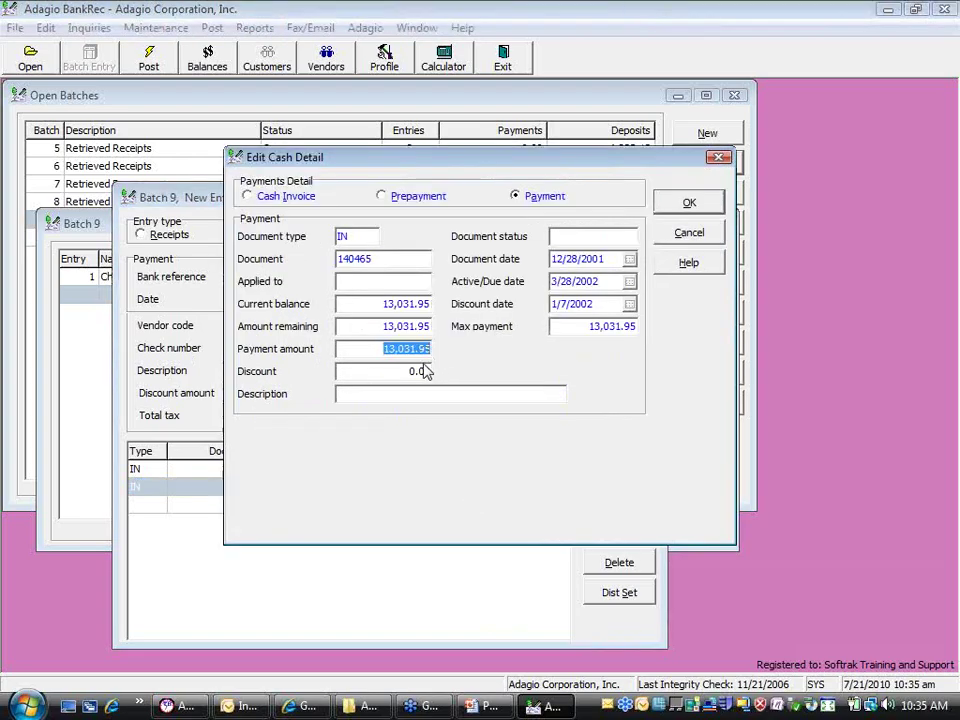
{"action": "left_click", "coordinate": [688, 203]}
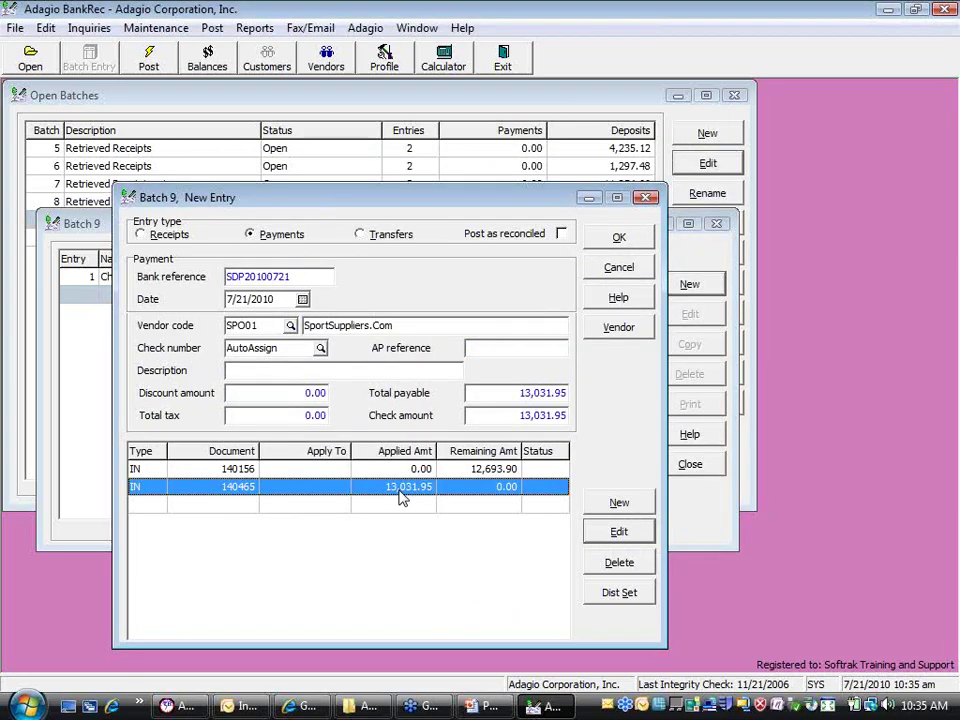
Save the SPO01 payment and name the next payment's payee 'One time vendor'
{"action": "left_click", "coordinate": [624, 241]}
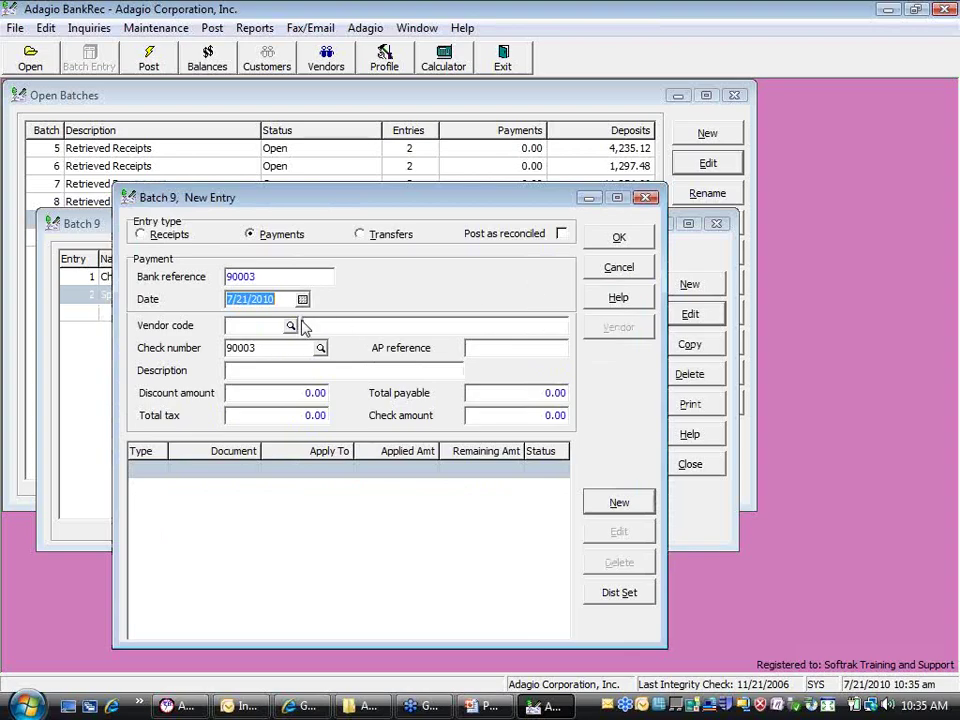
{"action": "left_click", "coordinate": [325, 325]}
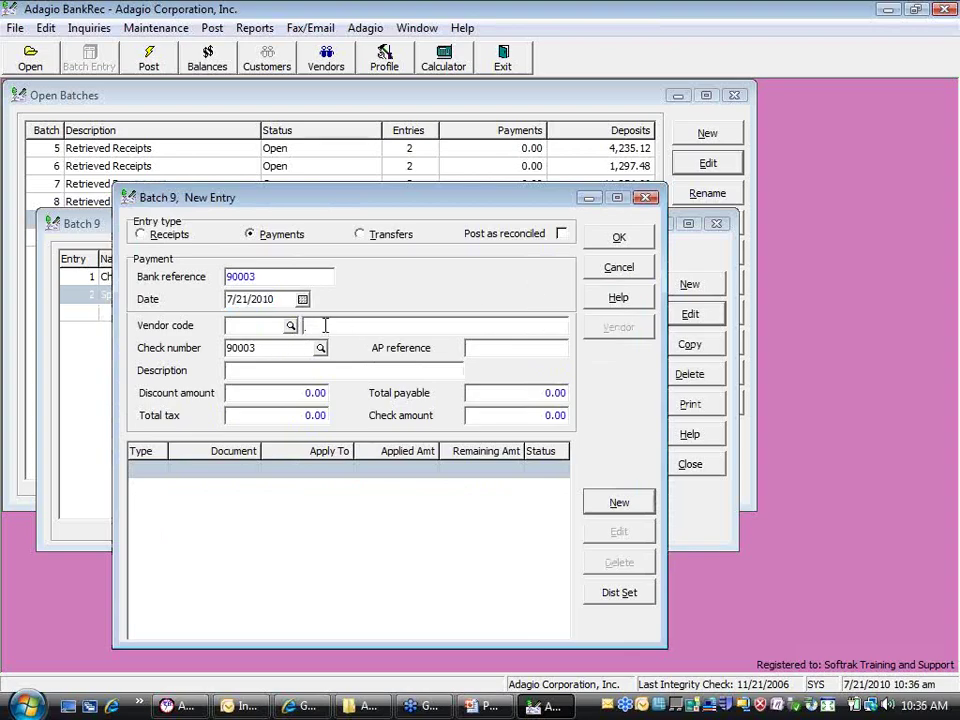
{"action": "type", "text": "One time vendor"}
Add cash invoice CI9945 for 195.85, described 'Repairs', charged to 6150/100 Automobile expense
{"action": "double_click", "coordinate": [300, 467]}
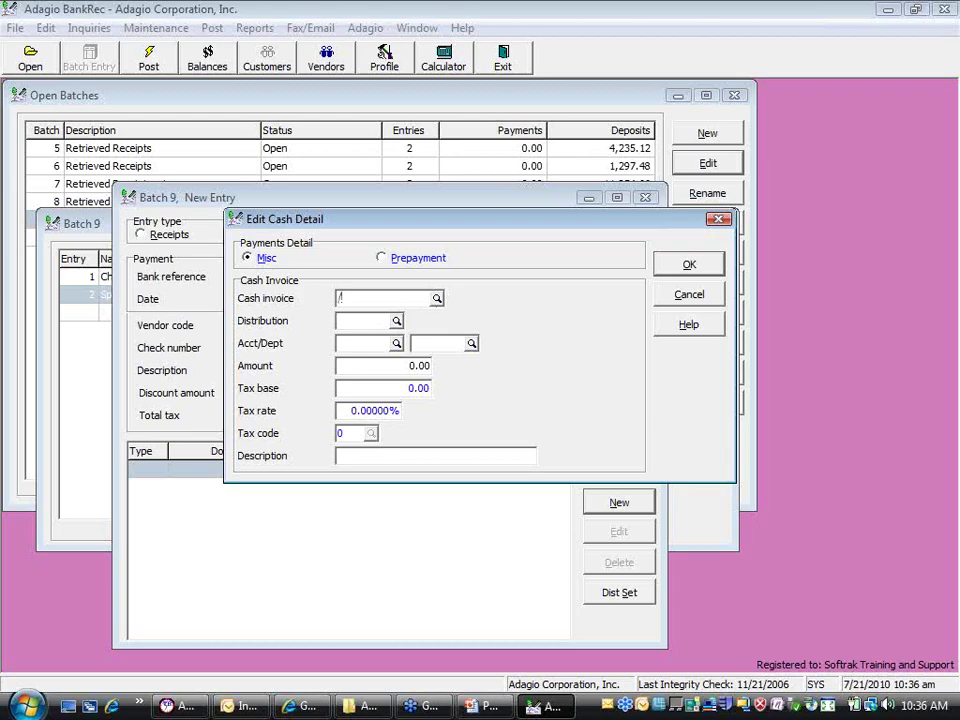
{"action": "type", "text": "CI9945"}
{"action": "left_click", "coordinate": [396, 321]}
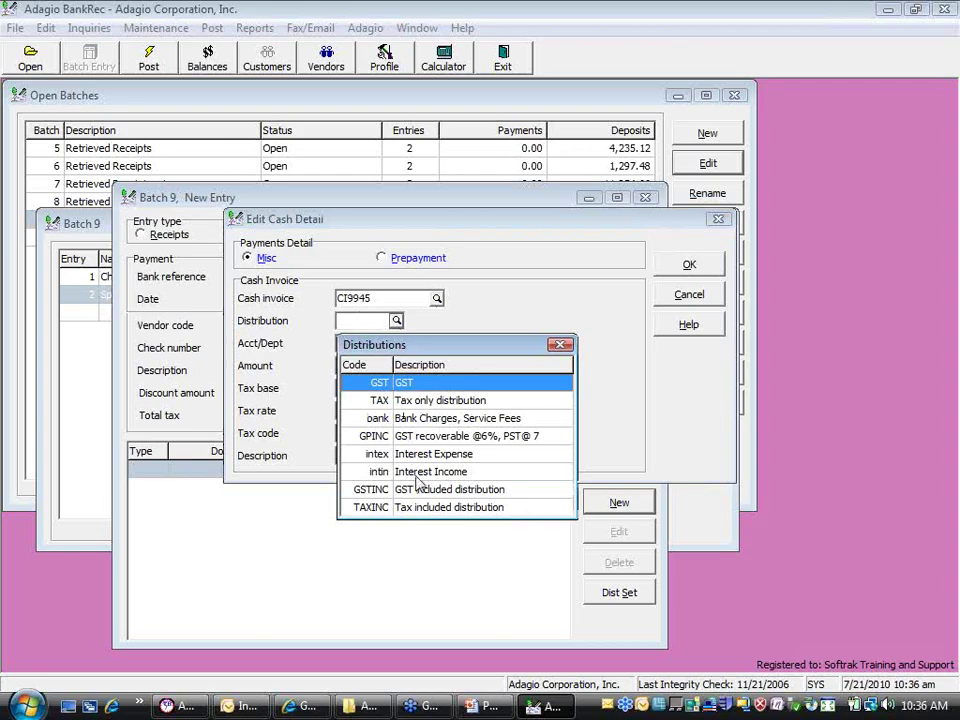
{"action": "left_click", "coordinate": [508, 289]}
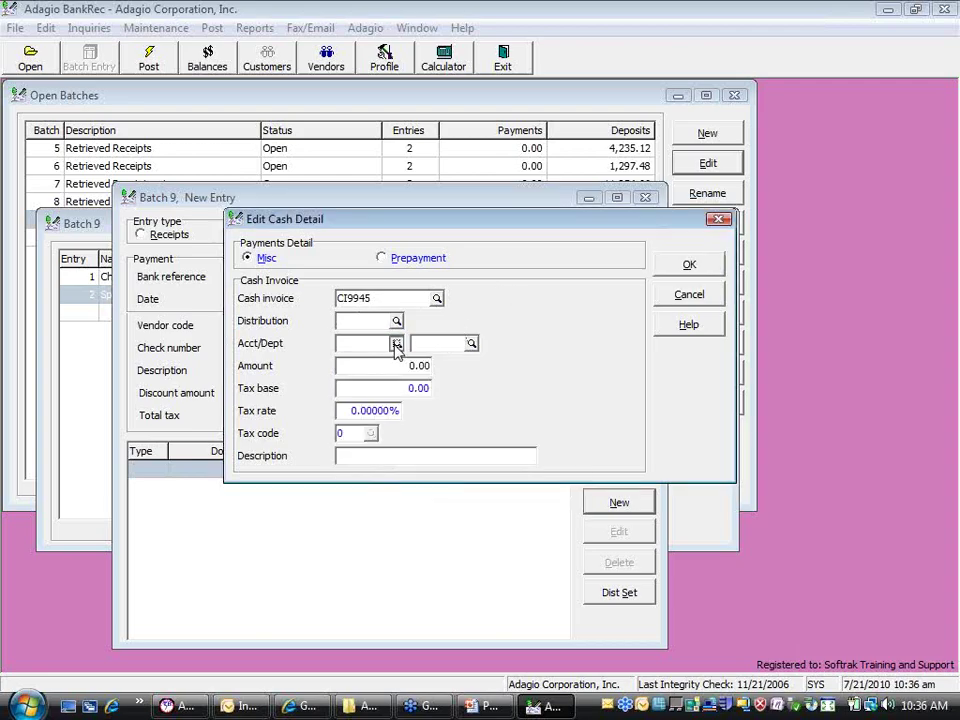
{"action": "left_click", "coordinate": [396, 343]}
{"action": "left_click_drag", "start_coordinate": [782, 406], "coordinate": [782, 469]}
{"action": "double_click", "coordinate": [505, 423]}
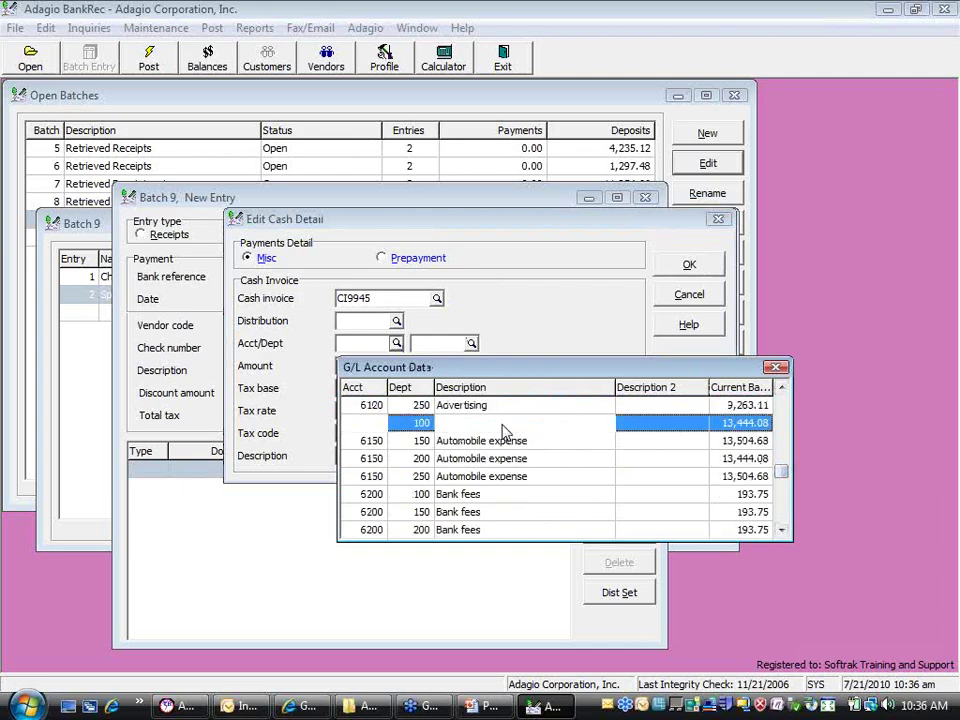
{"action": "key", "text": "Tab"}
{"action": "key", "text": "Tab"}
{"action": "type", "text": "195"}
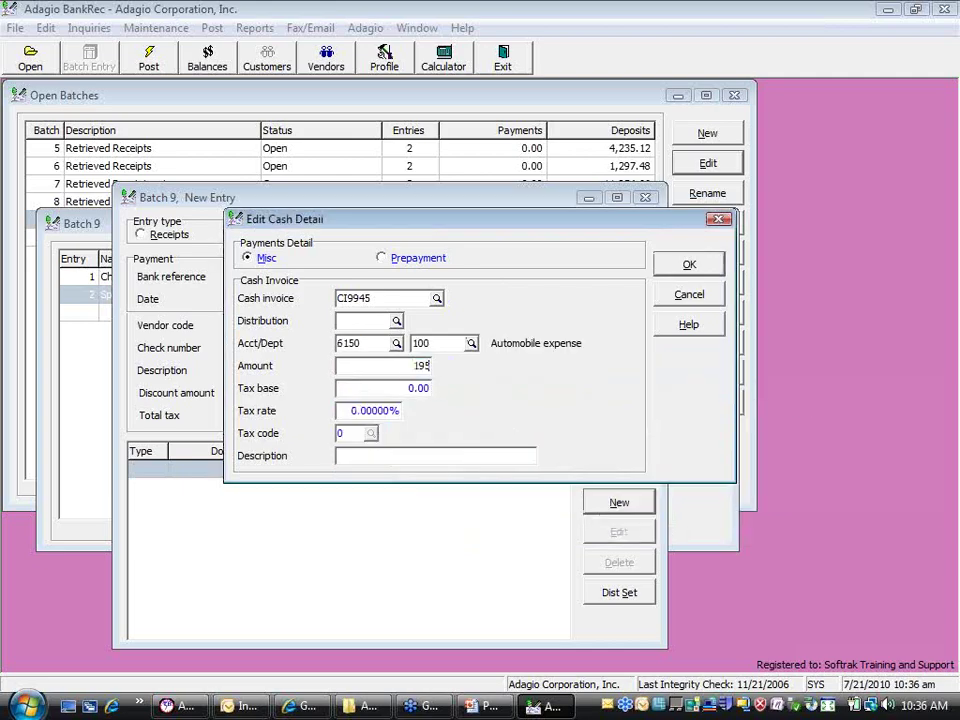
{"action": "type", "text": ".85"}
{"action": "key", "text": "Tab"}
{"action": "type", "text": "Repairs"}
{"action": "left_click", "coordinate": [684, 272]}
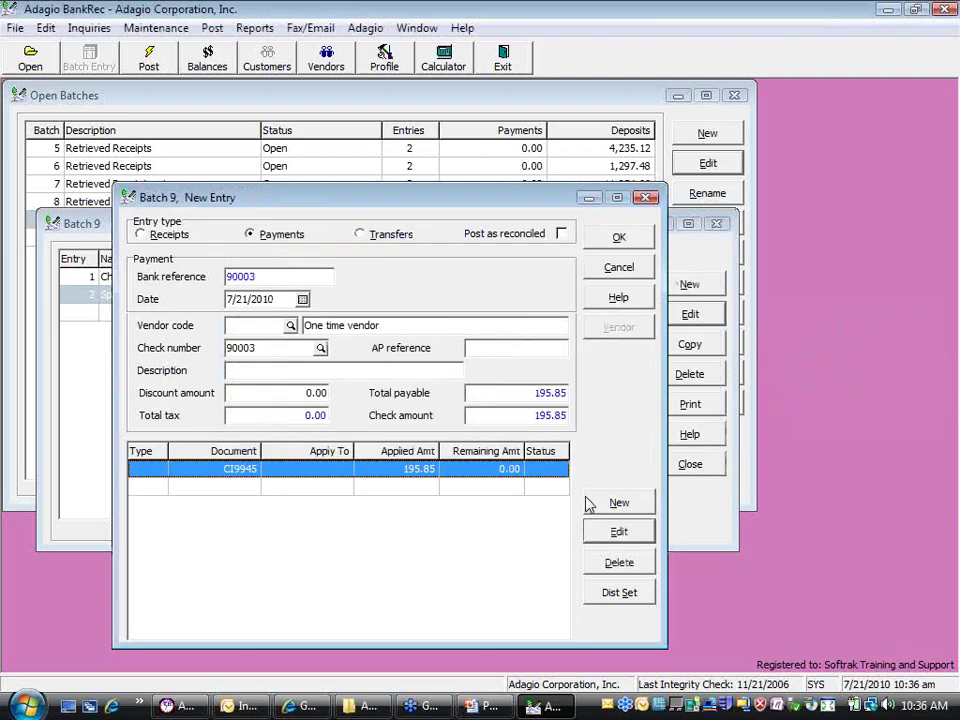
Save the one-time vendor payment as entry 3 and make the new entry a transfer
{"action": "left_click", "coordinate": [621, 236]}
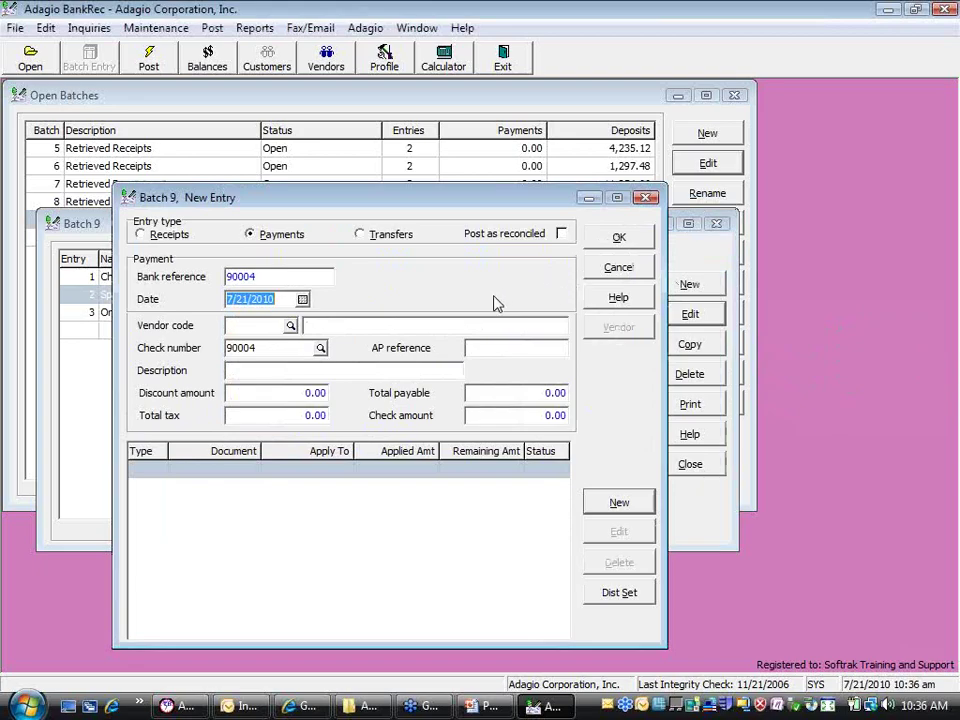
{"action": "left_click", "coordinate": [384, 238]}
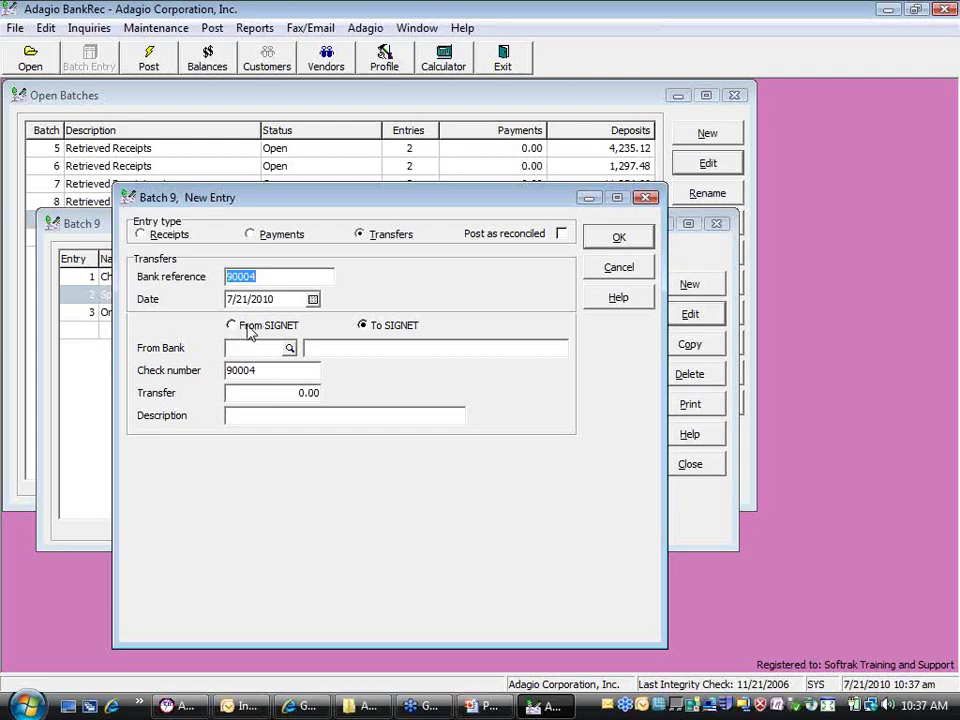
Set the transfer to go from SIGNET to Crestar Bank (CRESTR)
{"action": "left_click", "coordinate": [248, 330]}
{"action": "left_click", "coordinate": [381, 329]}
{"action": "left_click", "coordinate": [274, 327]}
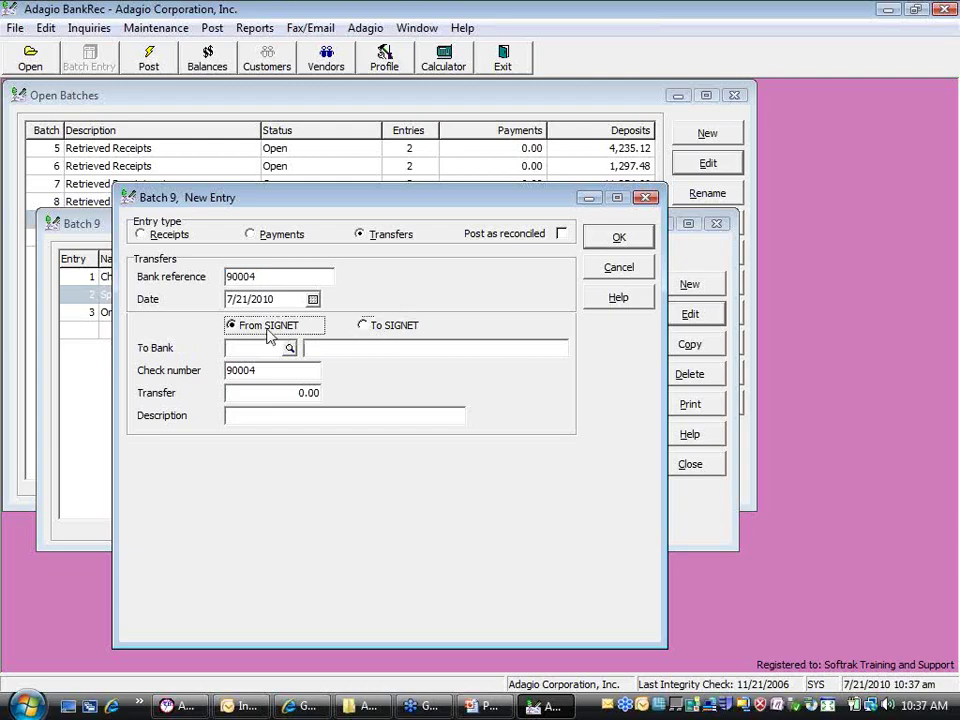
{"action": "left_click", "coordinate": [289, 348]}
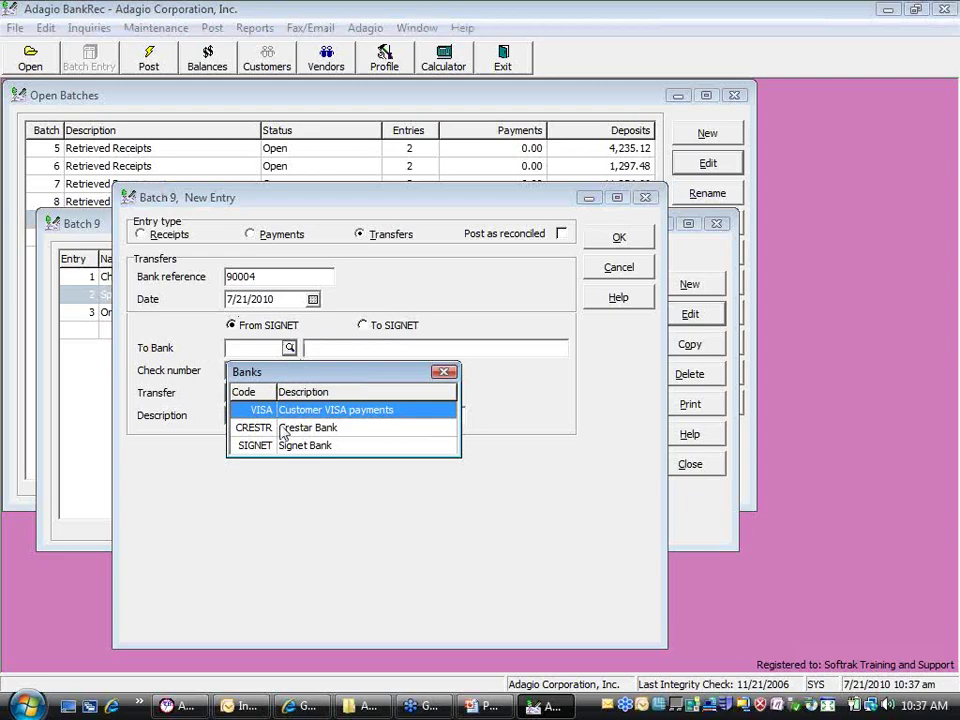
{"action": "left_click", "coordinate": [312, 435]}
{"action": "double_click", "coordinate": [312, 435]}
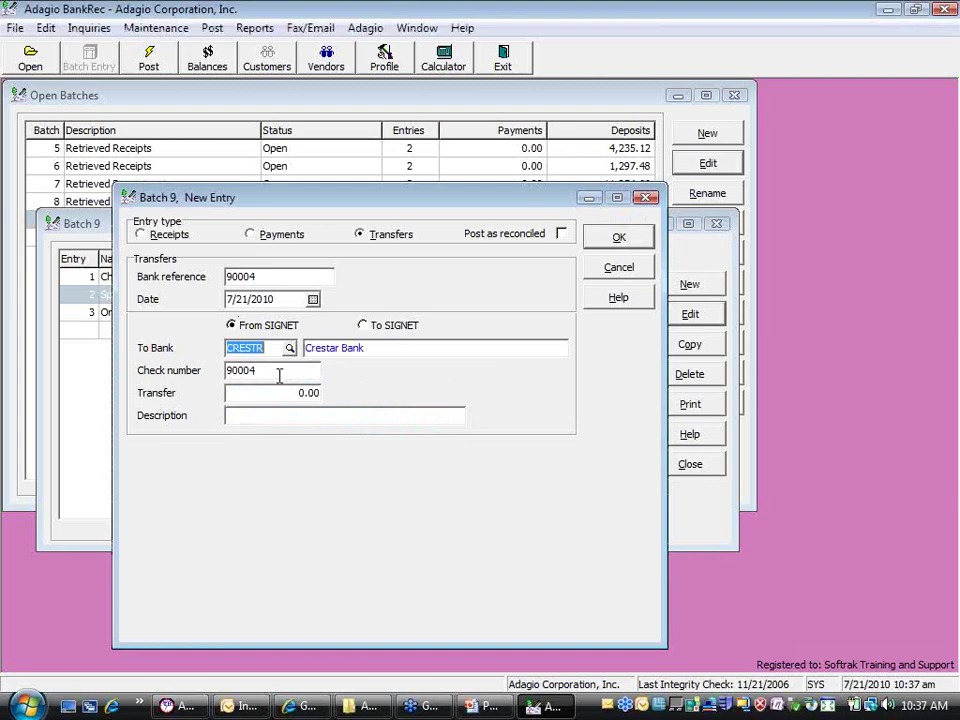
Enter amount 500.00 and description 'Transfer for payroll', then save the entry
{"action": "left_click", "coordinate": [281, 392]}
{"action": "type", "text": "500"}
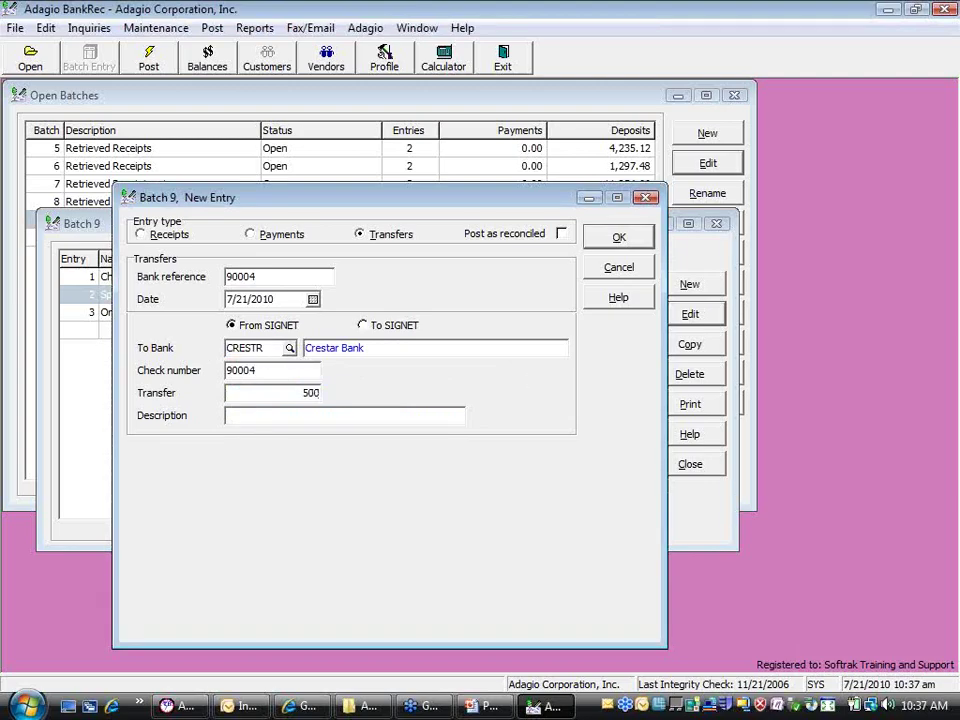
{"action": "key", "text": "Tab"}
{"action": "type", "text": "Trasfer for payroll"}
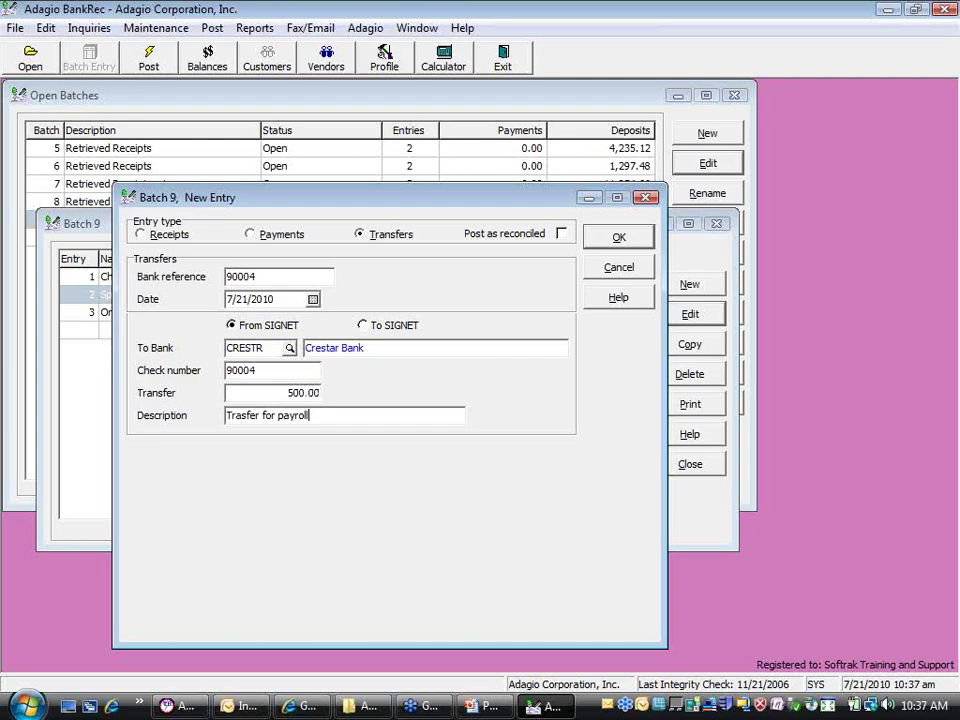
{"action": "left_click", "coordinate": [241, 421]}
{"action": "type", "text": "n"}
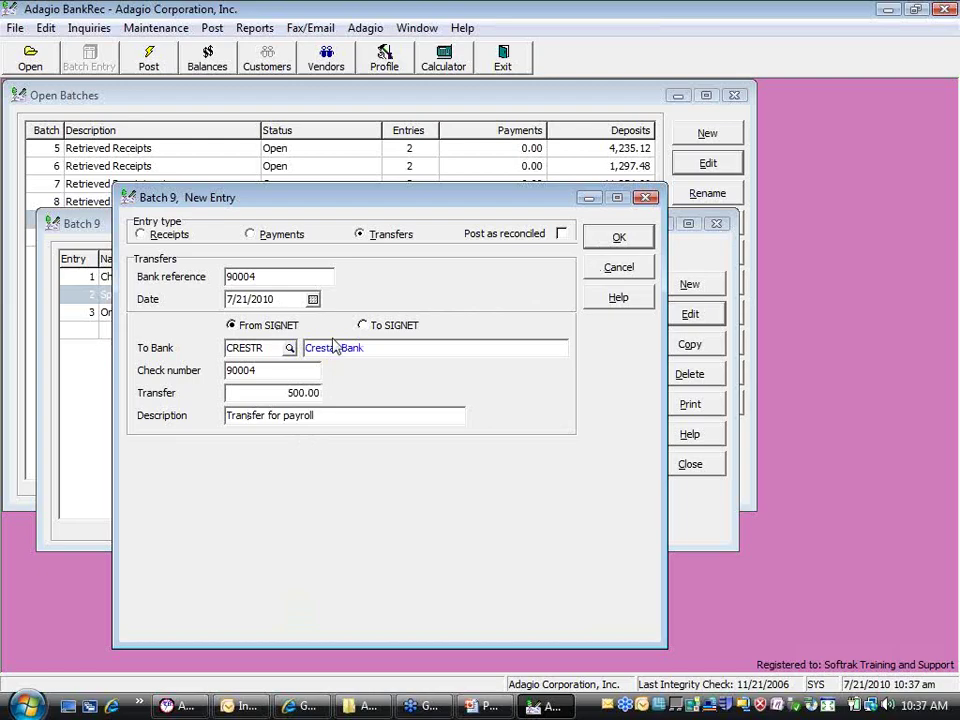
{"action": "left_click", "coordinate": [617, 237]}
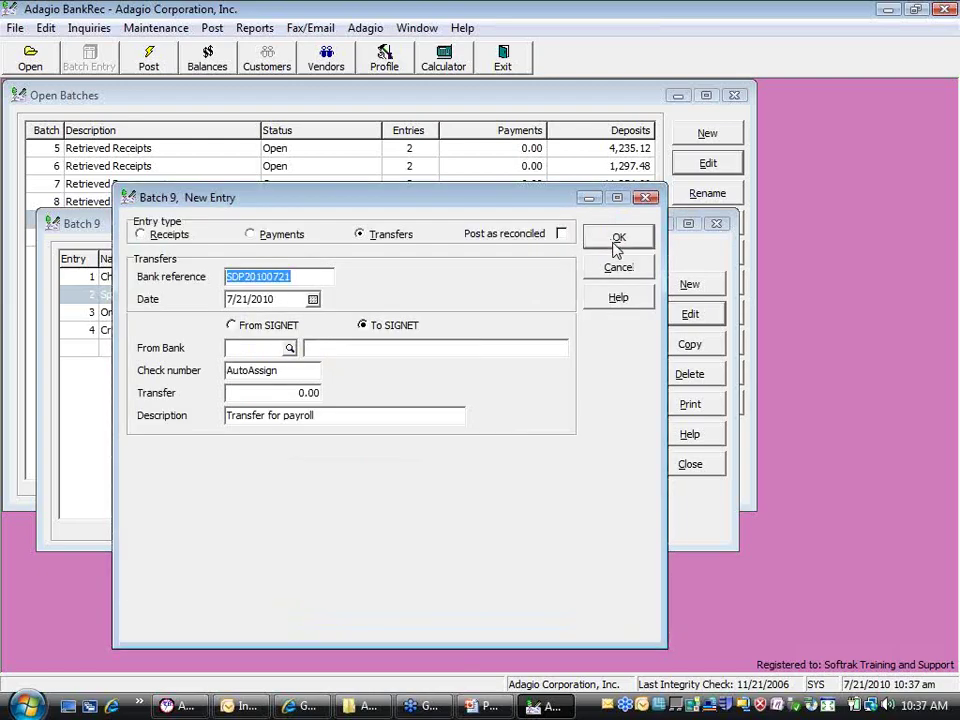
{"action": "left_click", "coordinate": [619, 268]}
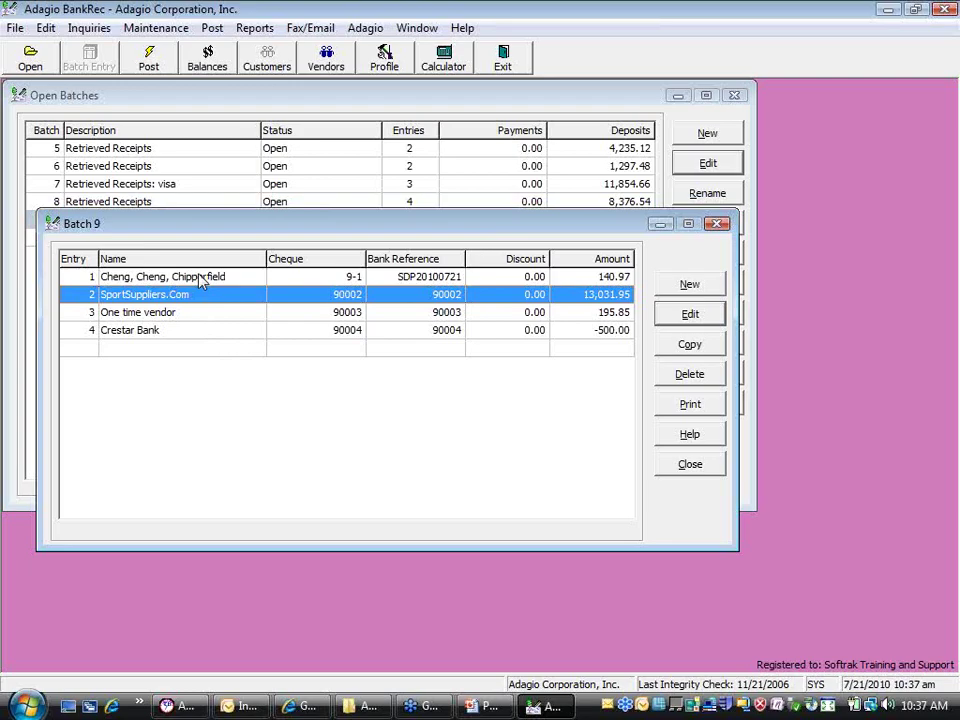
Mark entry 4, the Crestar Bank transfer, as Post as reconciled and close batch 9
{"action": "double_click", "coordinate": [242, 331]}
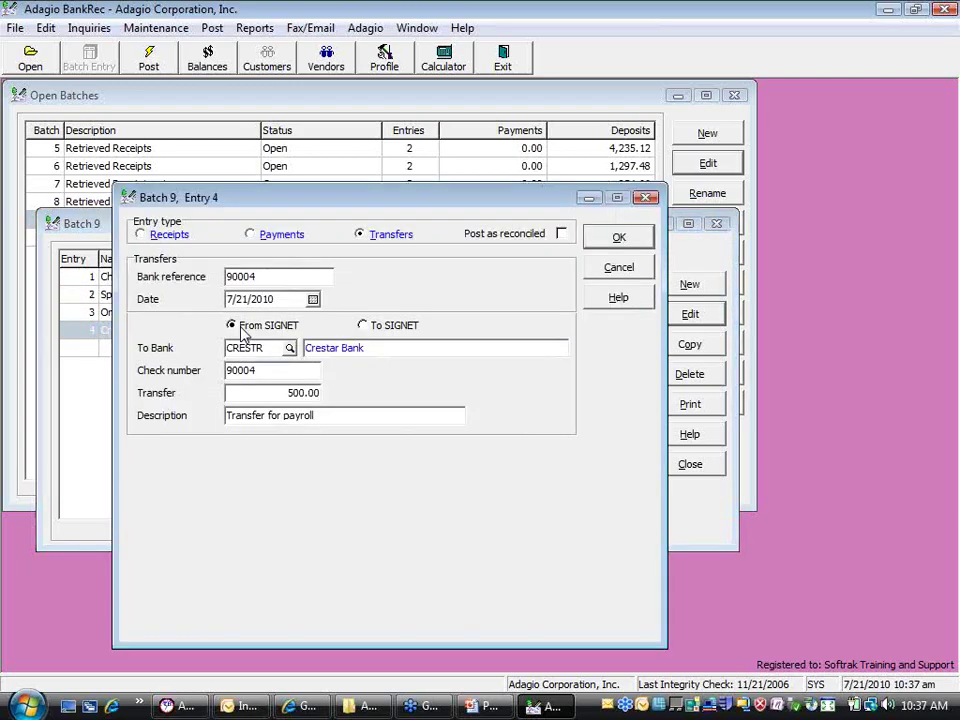
{"action": "left_click", "coordinate": [562, 236]}
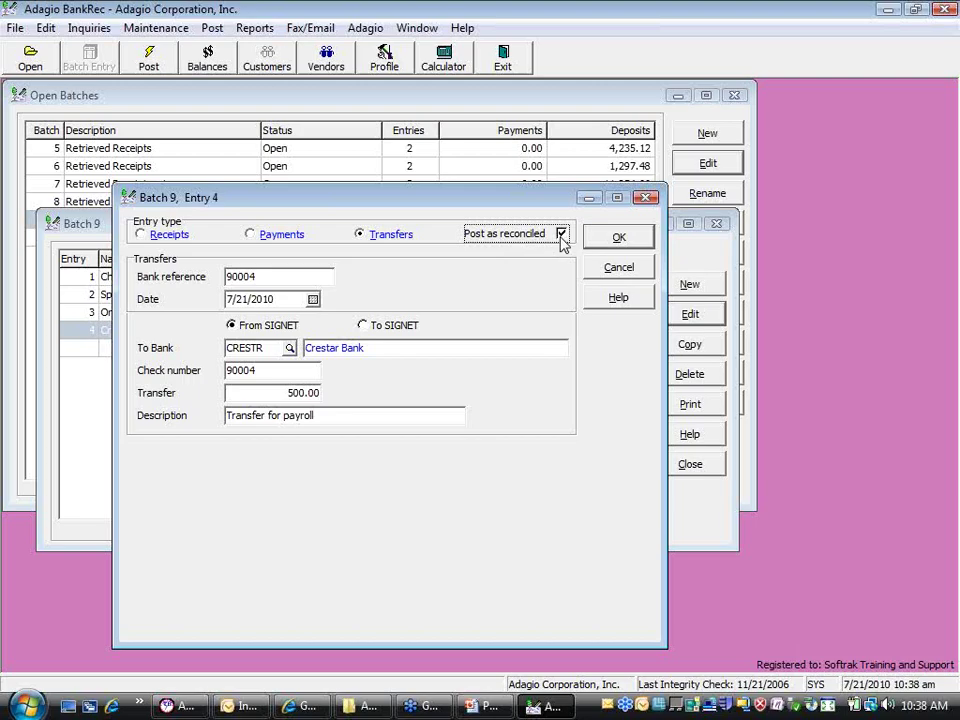
{"action": "left_click", "coordinate": [598, 240]}
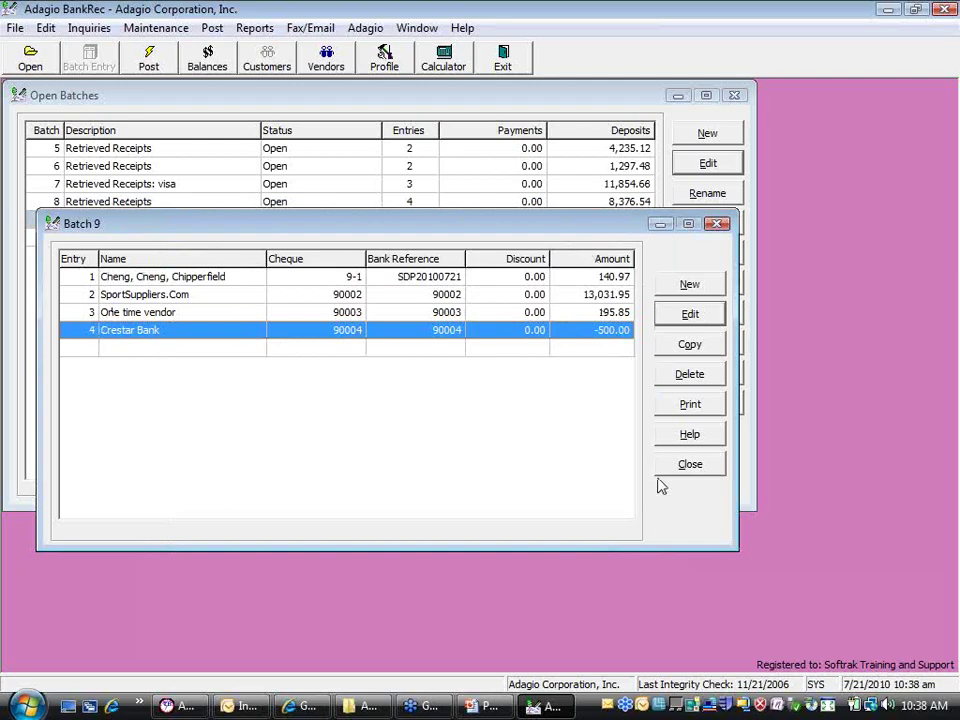
{"action": "left_click", "coordinate": [689, 464]}
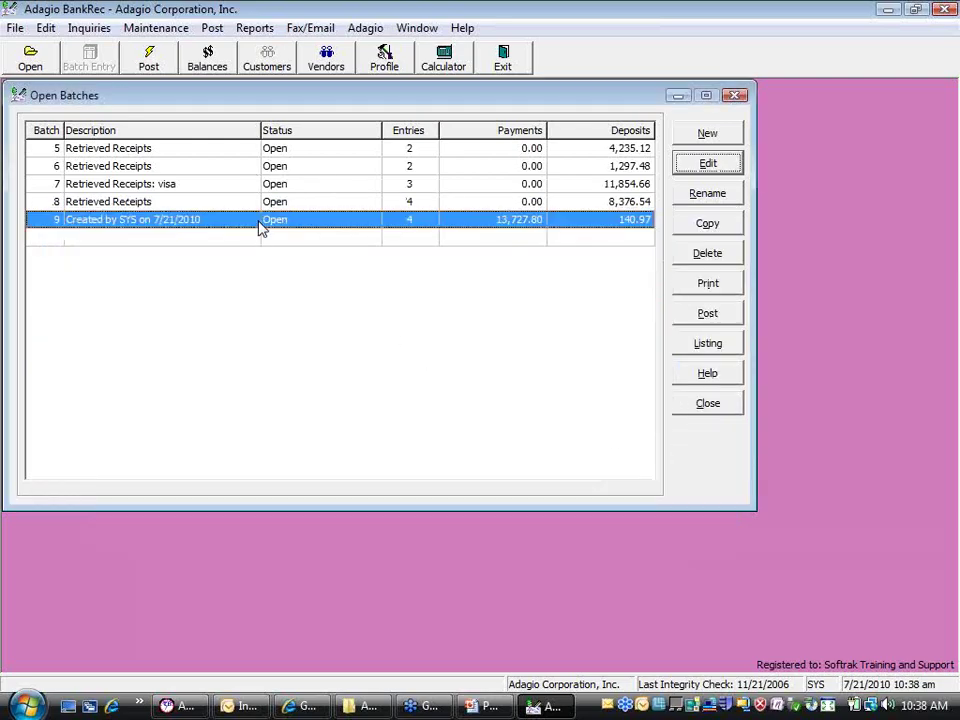
Post batch 9 and close the Open Batches window
{"action": "left_click", "coordinate": [711, 318]}
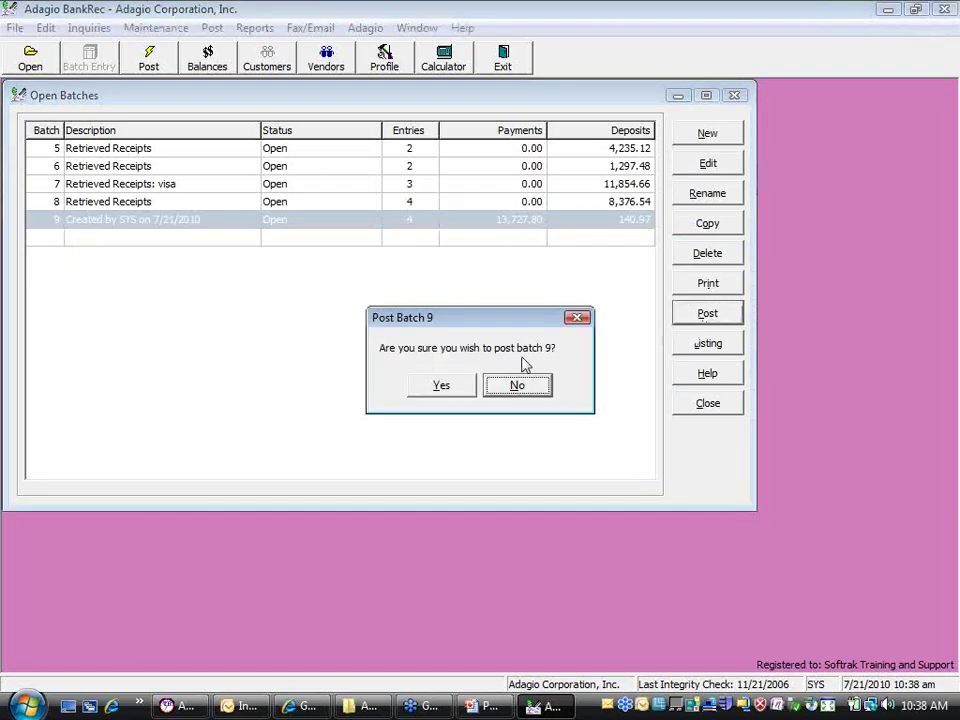
{"action": "left_click", "coordinate": [444, 386]}
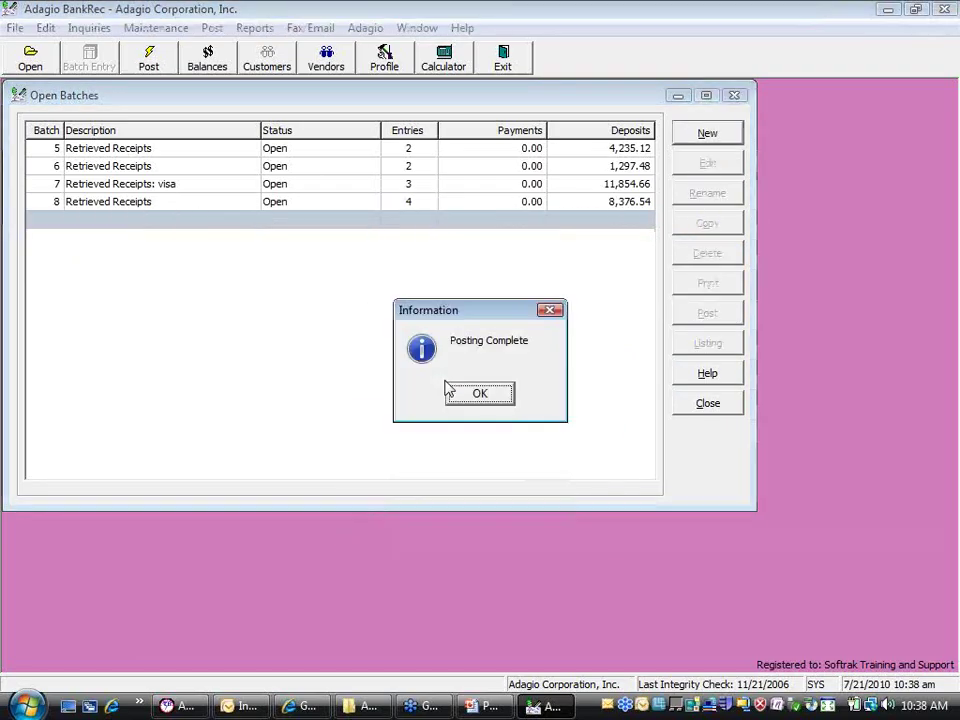
{"action": "left_click", "coordinate": [496, 393]}
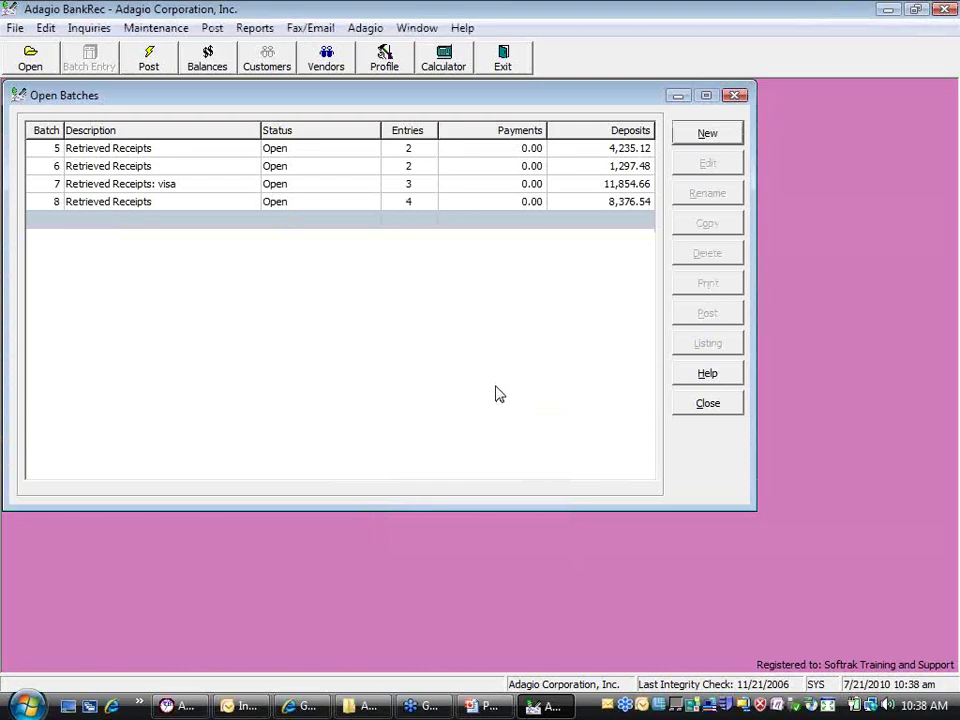
{"action": "left_click", "coordinate": [697, 405]}
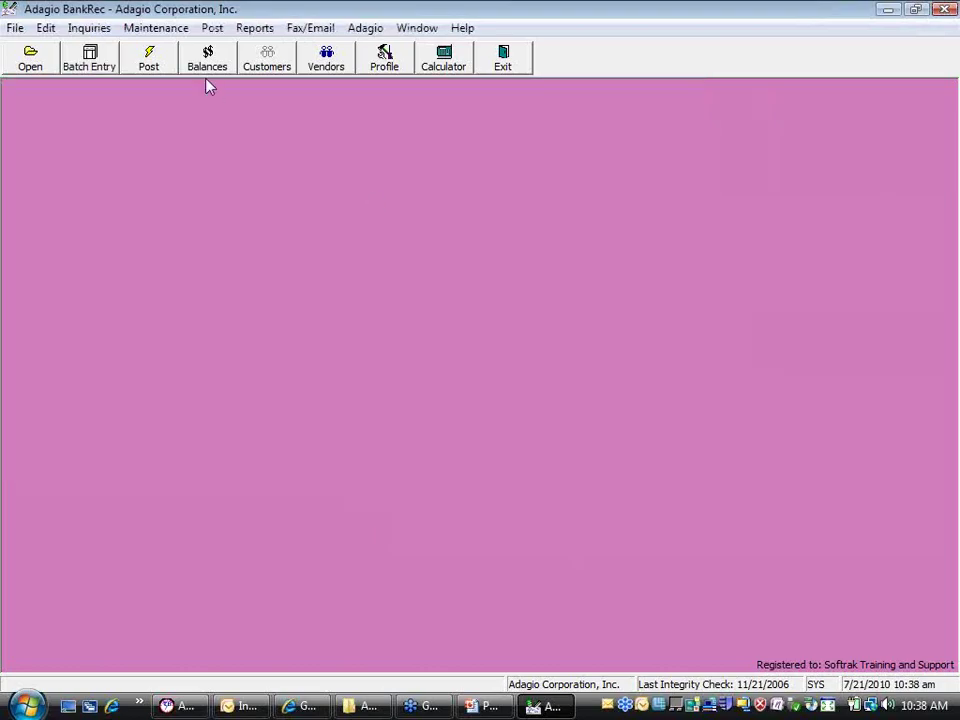
Preview the Batch Posting Journal, then show the Bank Inquiry List of balances
{"action": "left_click", "coordinate": [212, 28]}
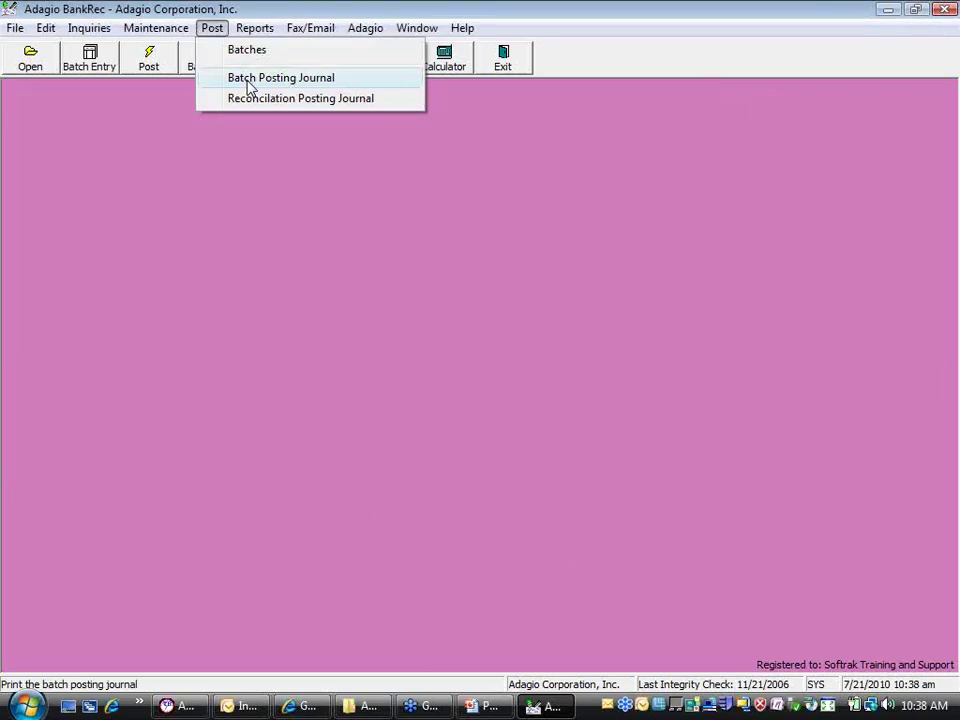
{"action": "left_click", "coordinate": [300, 98]}
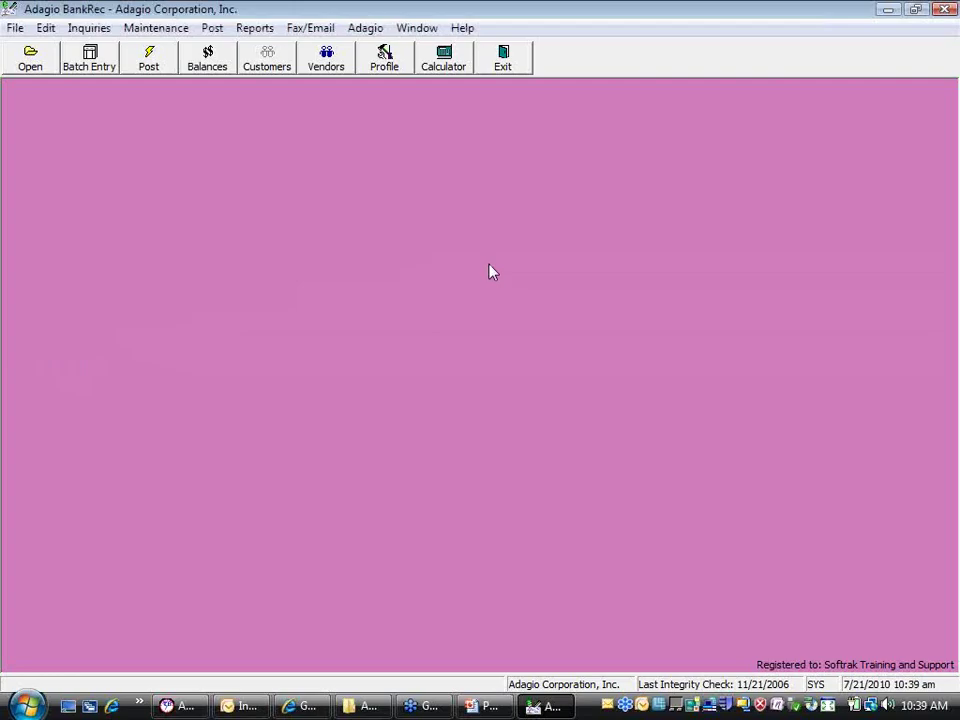
{"action": "left_click", "coordinate": [207, 58]}
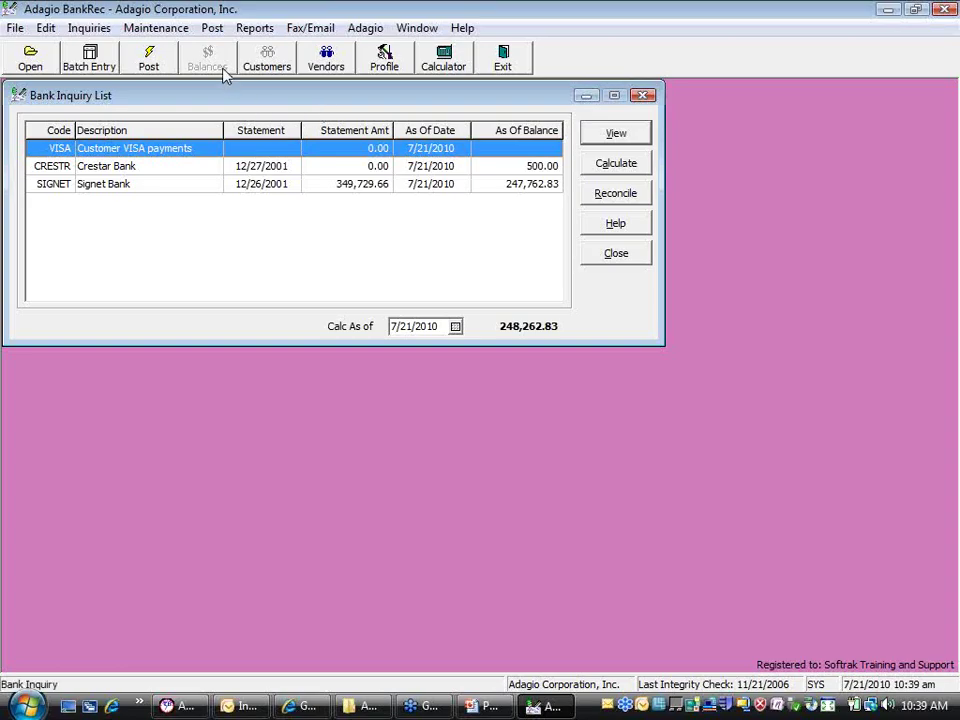
View SIGNET's transactions with View All unchecked and select the 12/27/2001 cash receipt
{"action": "left_click", "coordinate": [104, 31]}
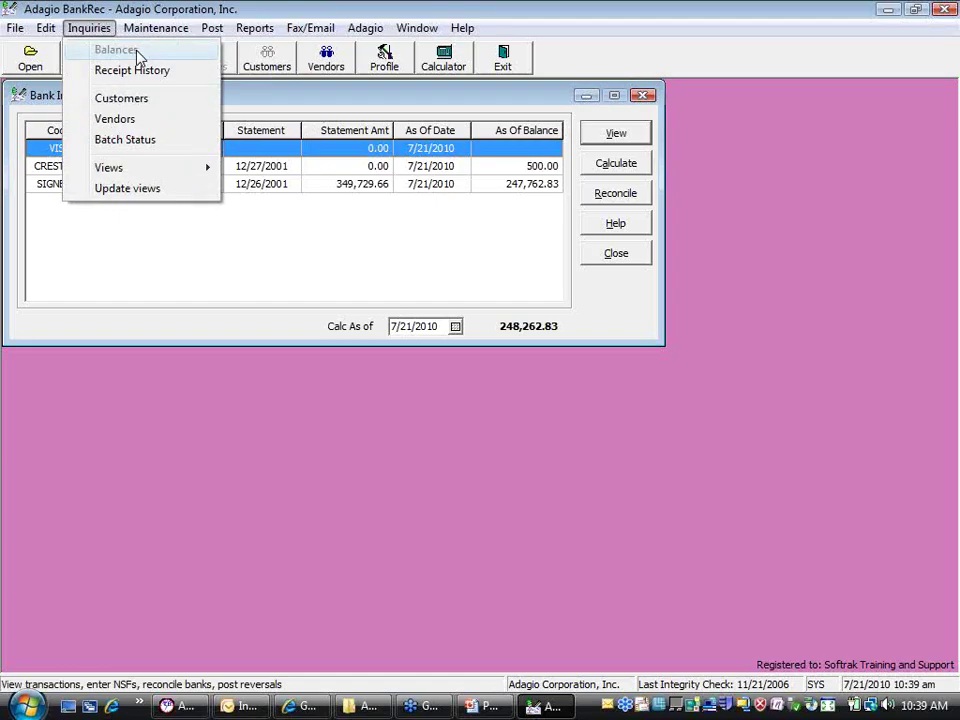
{"action": "left_click", "coordinate": [222, 60]}
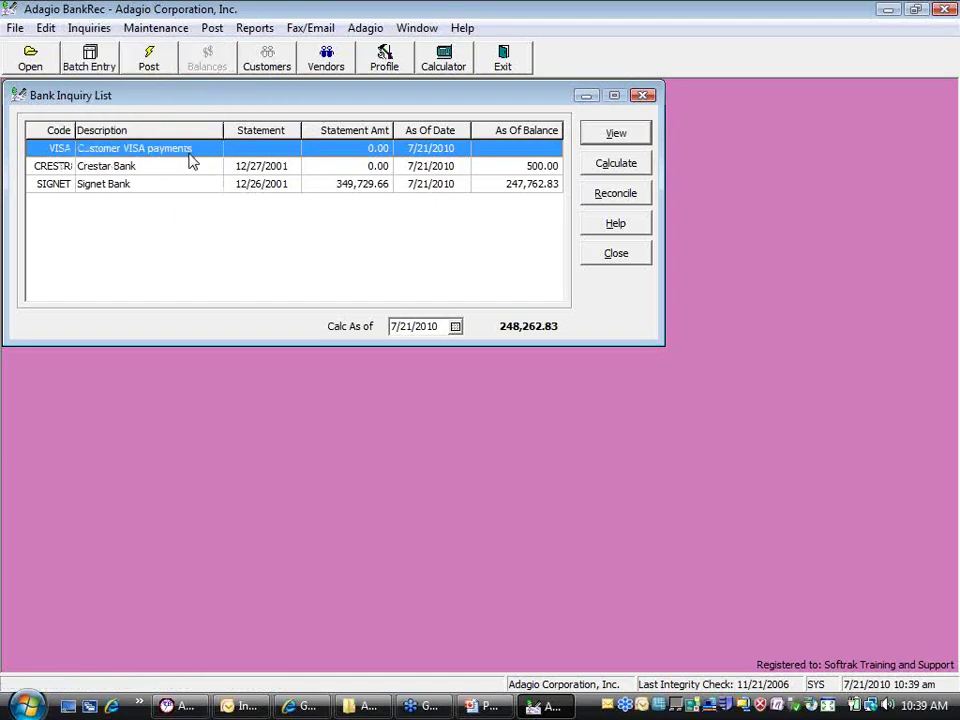
{"action": "left_click", "coordinate": [193, 194]}
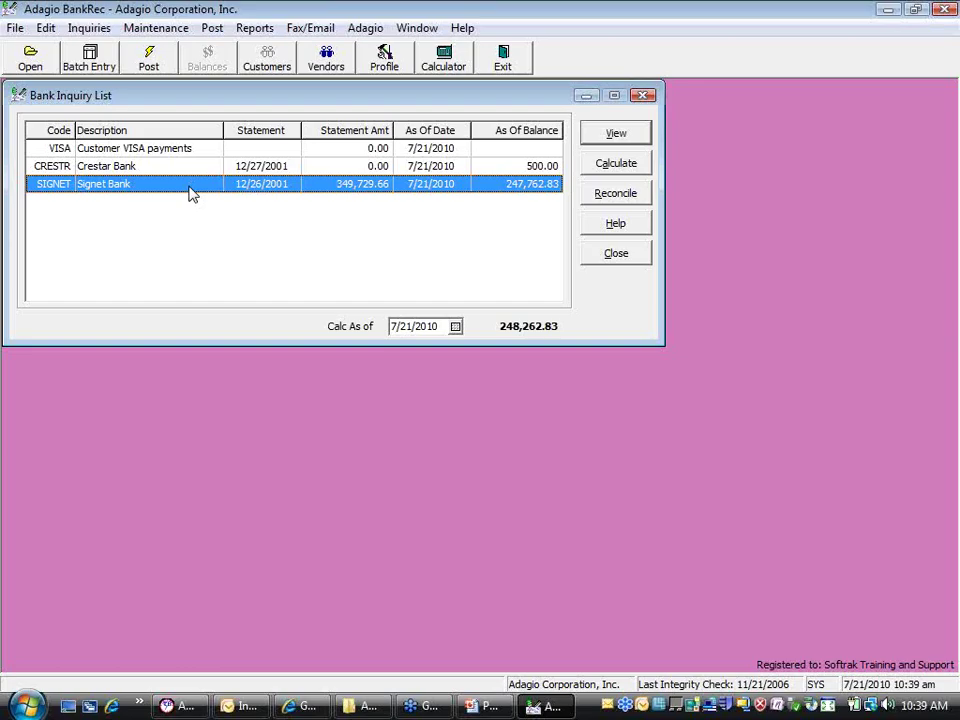
{"action": "left_click", "coordinate": [615, 136]}
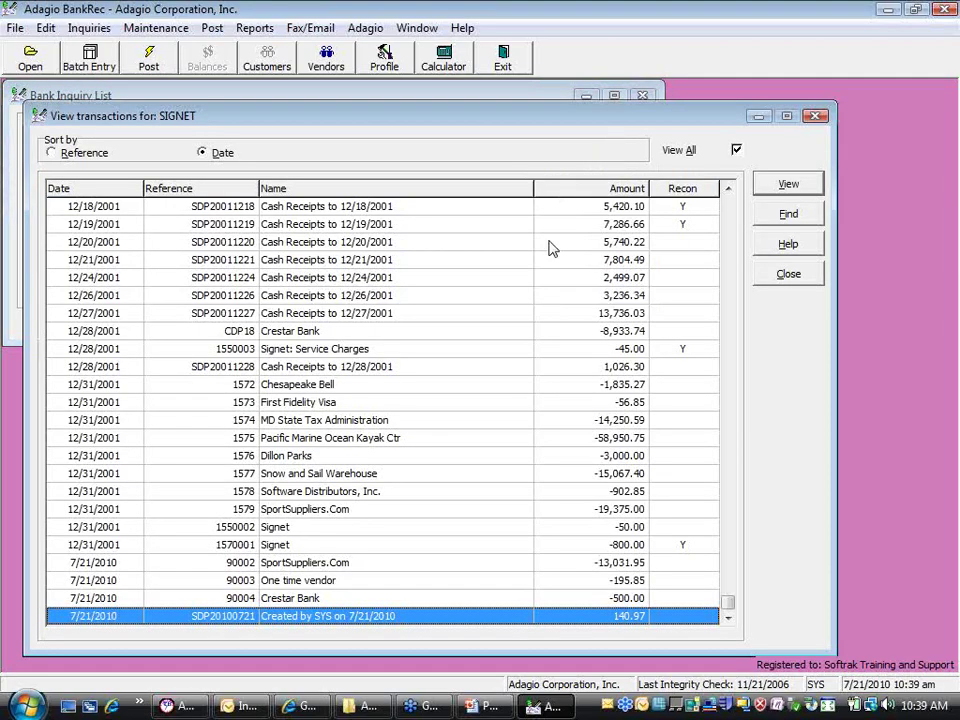
{"action": "mouse_move", "coordinate": [727, 606]}
{"action": "left_mouse_down"}
{"action": "mouse_move", "coordinate": [722, 508]}
{"action": "mouse_move", "coordinate": [712, 574]}
{"action": "mouse_move", "coordinate": [727, 588]}
{"action": "left_mouse_up"}
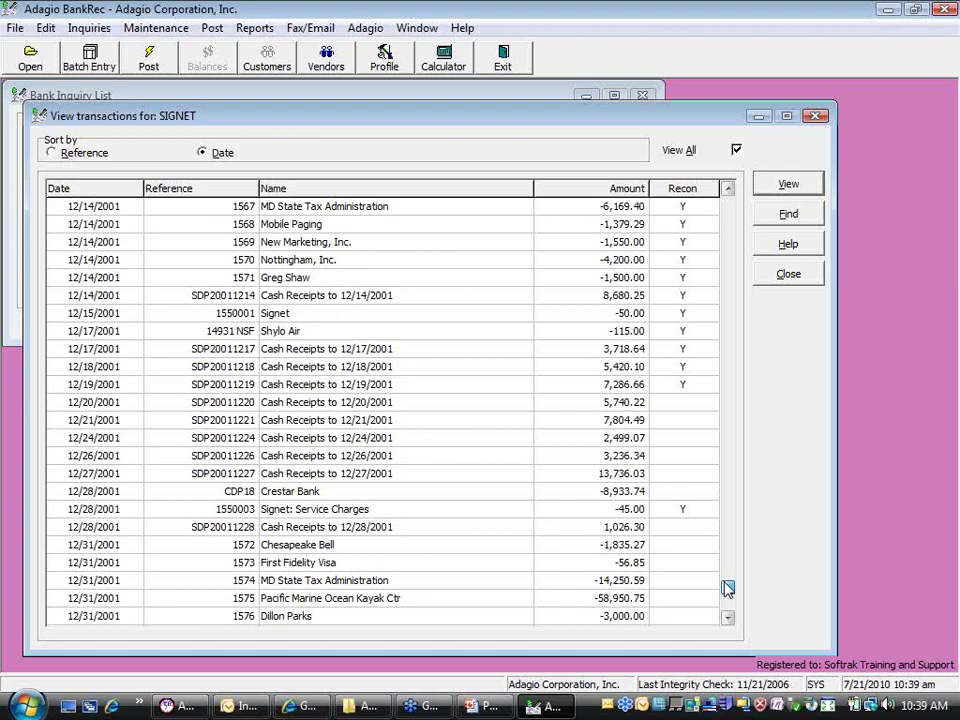
{"action": "left_click", "coordinate": [737, 151]}
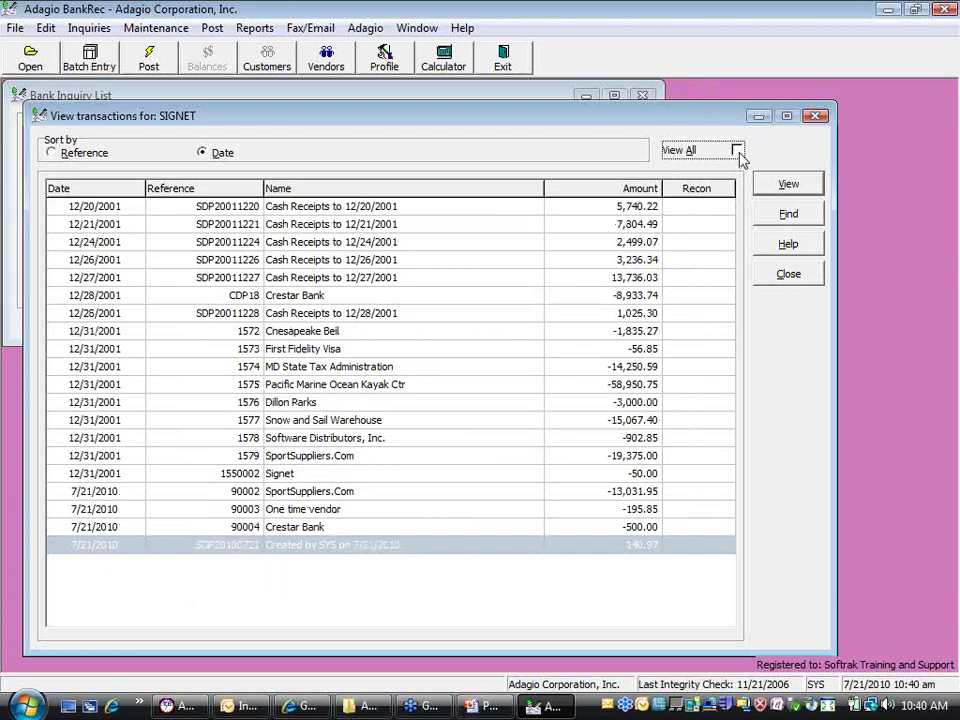
{"action": "left_click", "coordinate": [335, 283]}
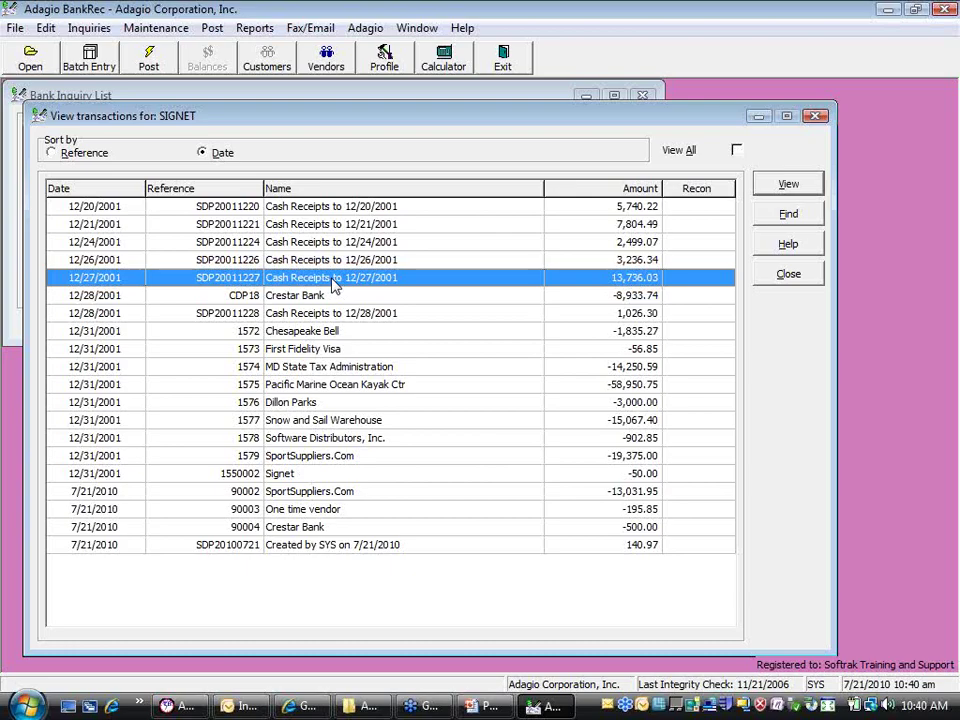
Open the 12/27/2001 cash receipt and process PLU01's 1,996.77 receipt as an NSF check
{"action": "double_click", "coordinate": [335, 284]}
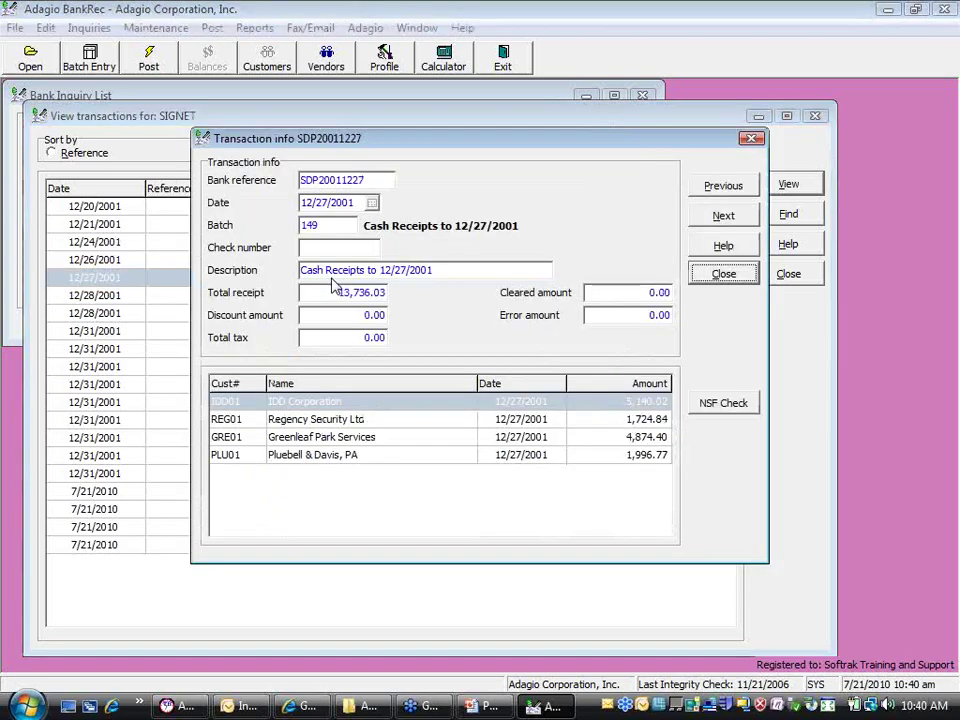
{"action": "left_click", "coordinate": [359, 455]}
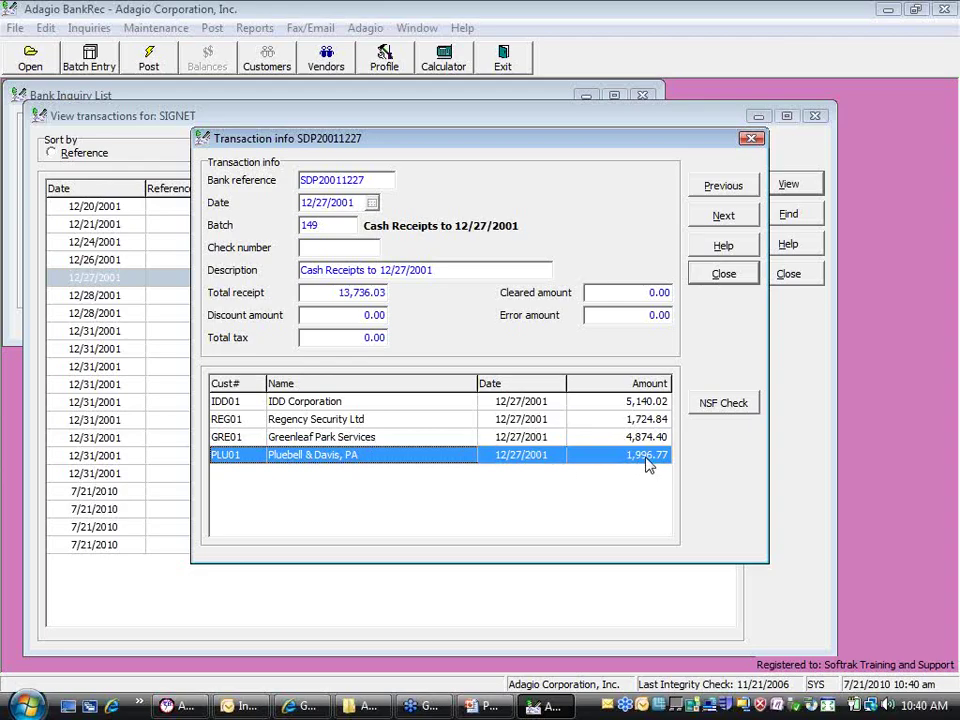
{"action": "left_click", "coordinate": [718, 412]}
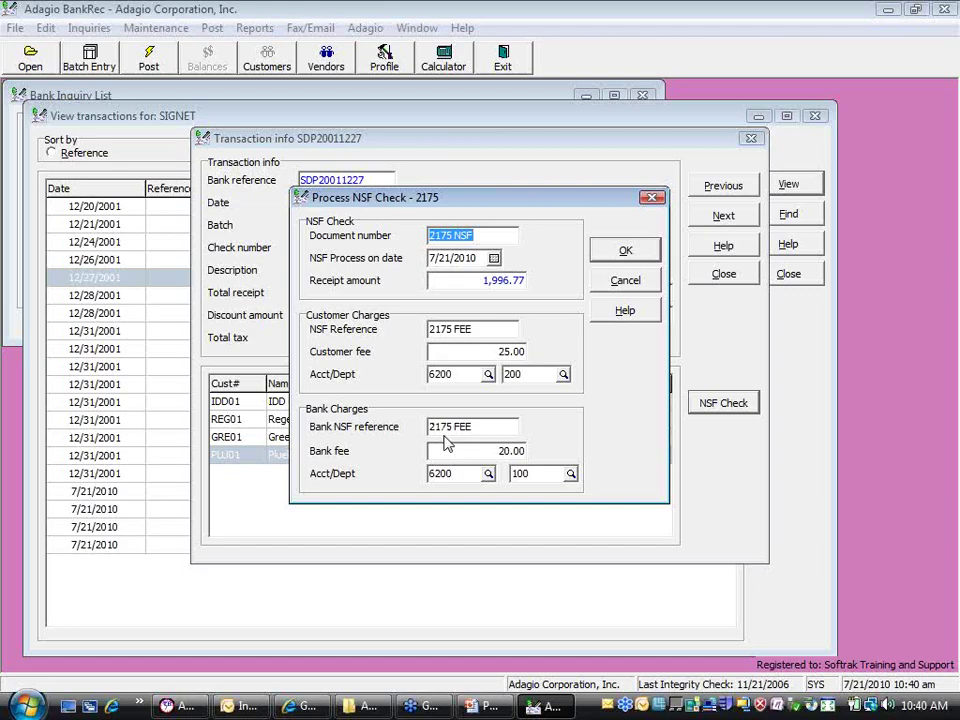
Change the bank NSF reference to '2175 BANKFEE' and accept the NSF check details
{"action": "left_click", "coordinate": [475, 425]}
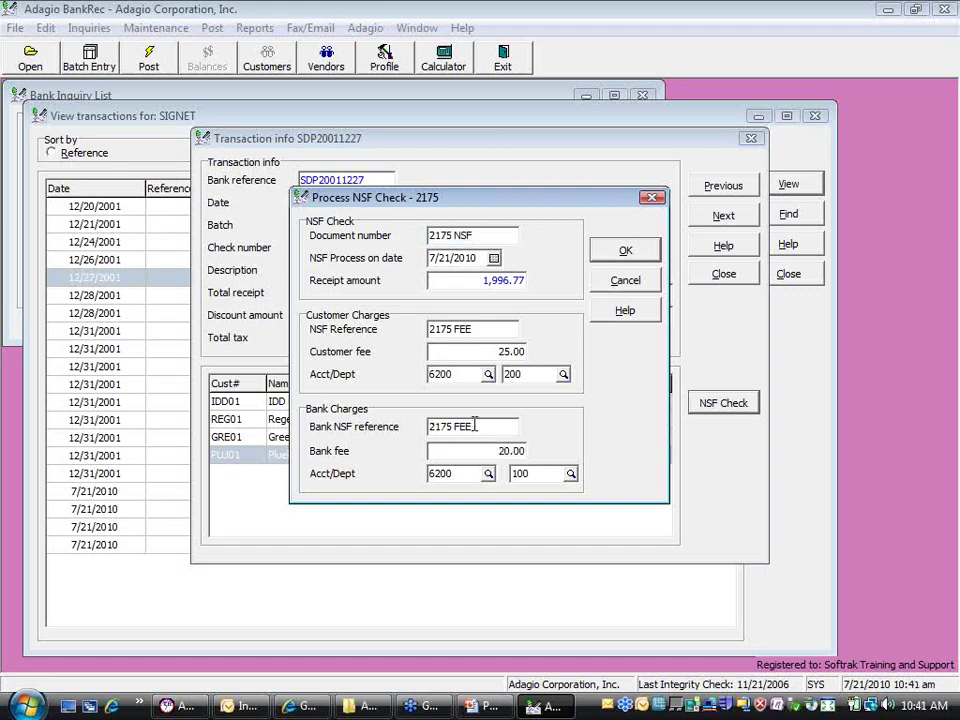
{"action": "key", "text": "Left"}
{"action": "key", "text": "Left"}
{"action": "key", "text": "Left"}
{"action": "type", "text": "BANK"}
{"action": "key", "text": "Tab"}
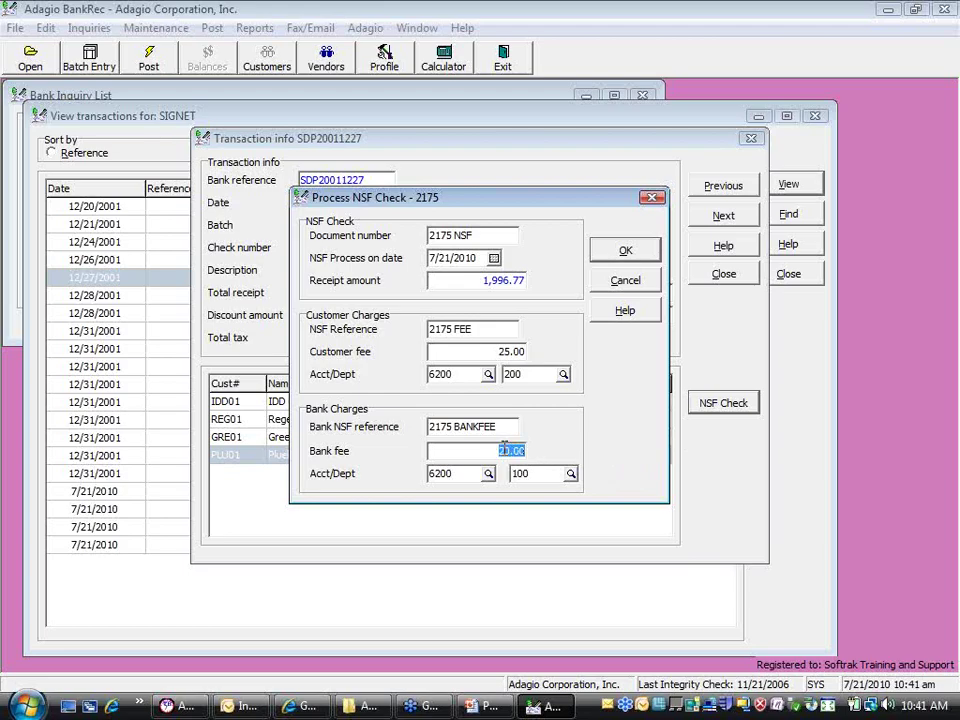
{"action": "left_click", "coordinate": [622, 251]}
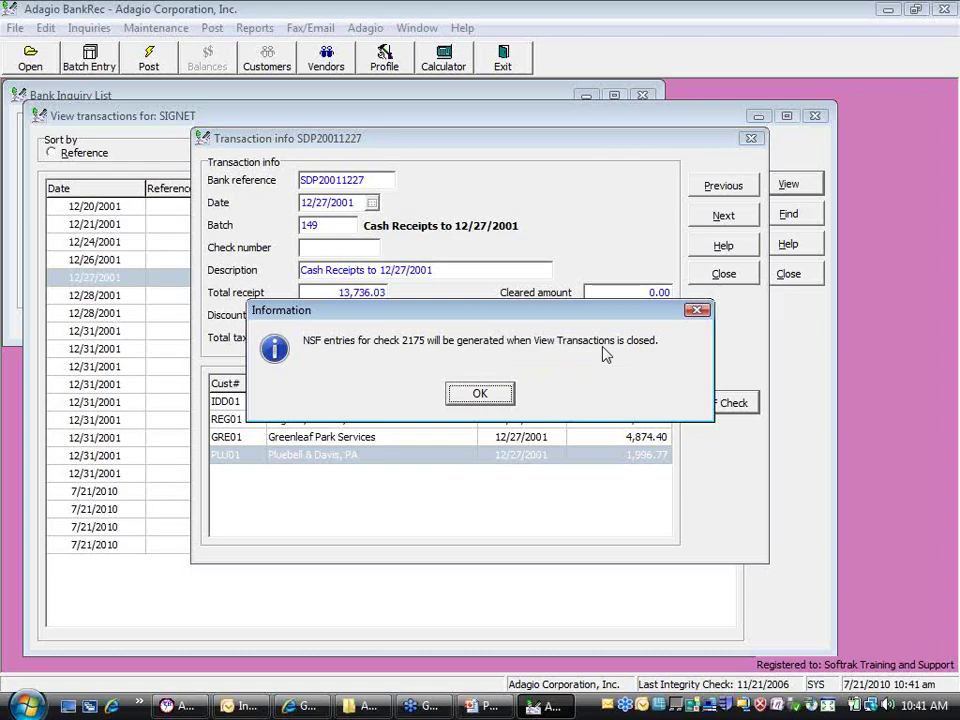
Close the SIGNET transaction windows and confirm processing of pending NSF check 2175
{"action": "left_click", "coordinate": [480, 393]}
{"action": "left_click", "coordinate": [481, 396]}
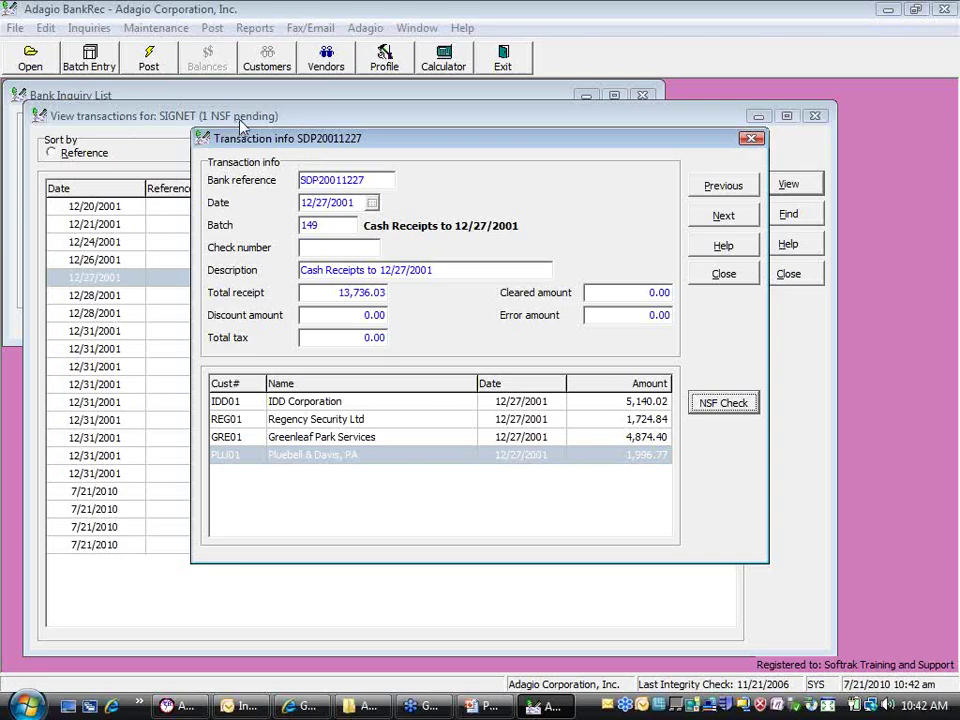
{"action": "left_click", "coordinate": [725, 273]}
{"action": "double_click", "coordinate": [255, 314]}
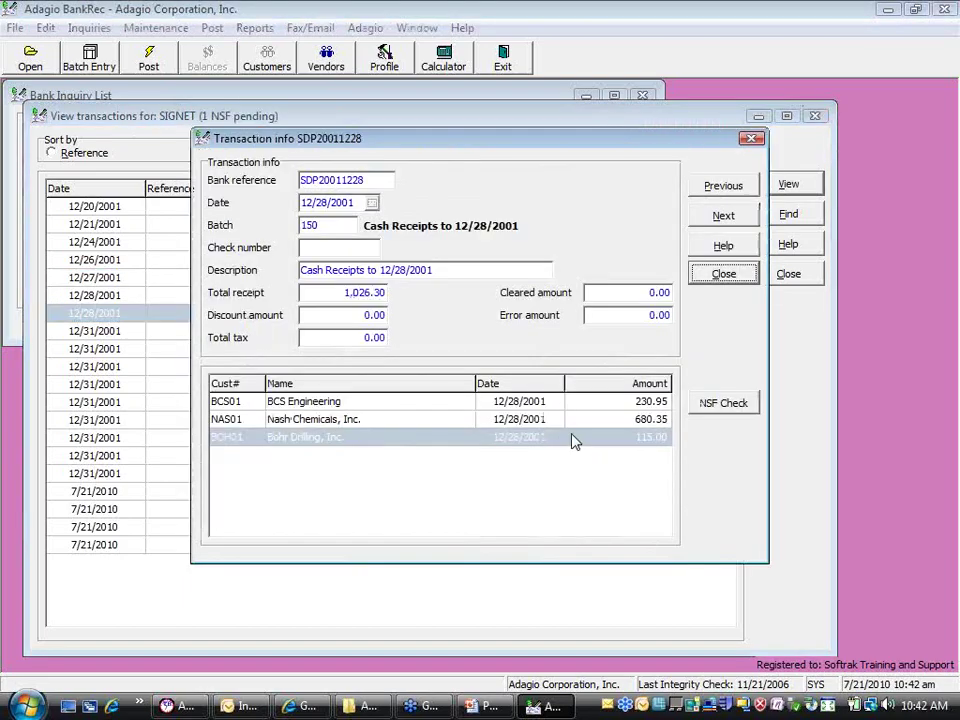
{"action": "left_click", "coordinate": [698, 280]}
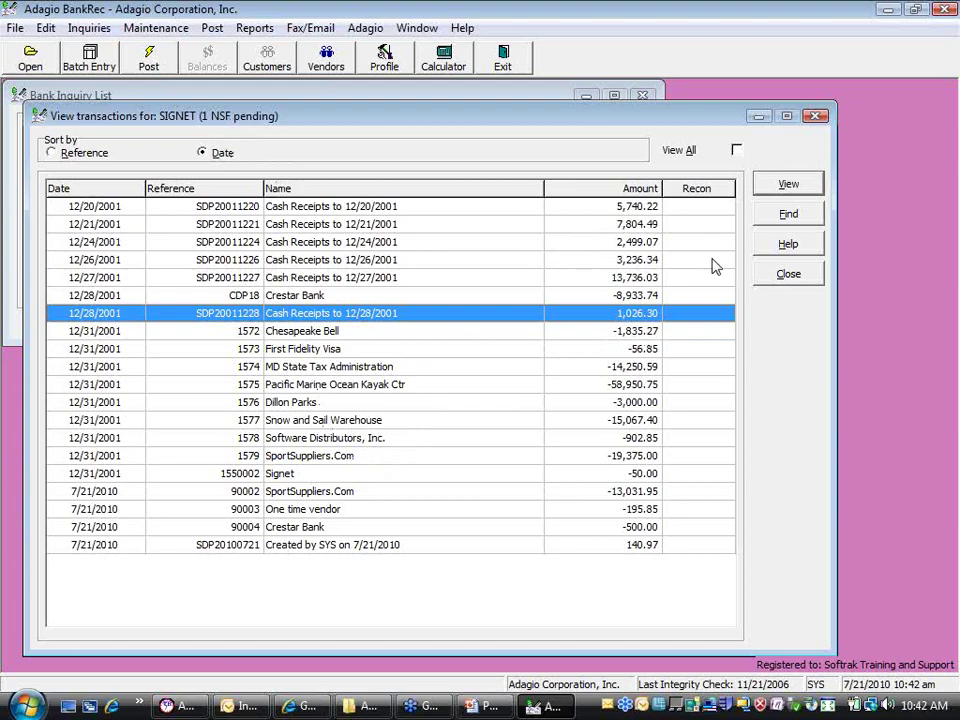
{"action": "left_click", "coordinate": [785, 276]}
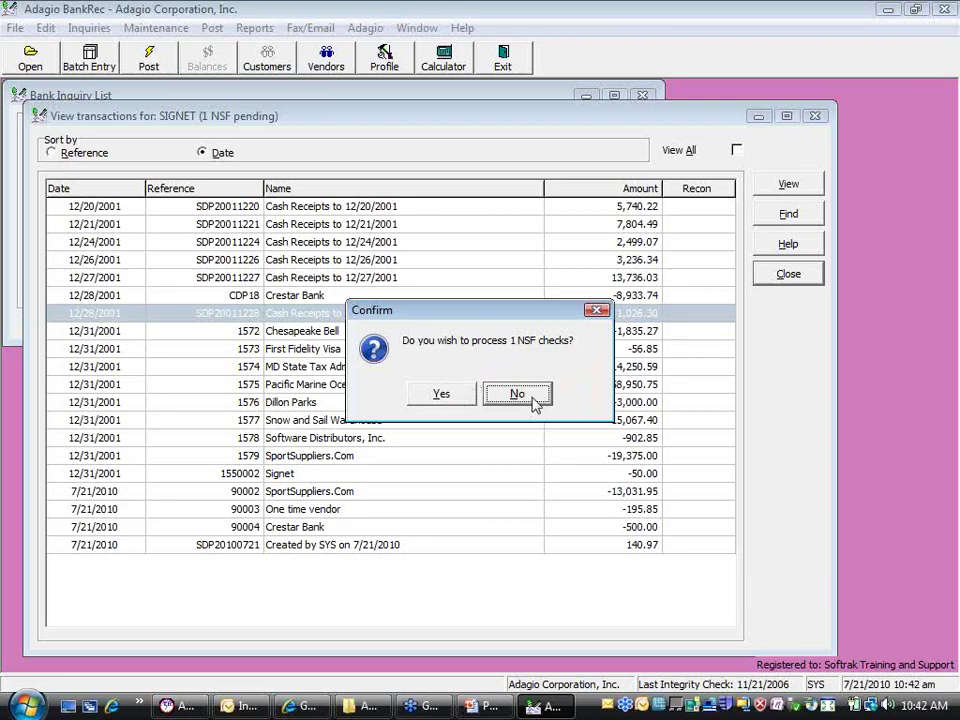
{"action": "left_click", "coordinate": [424, 398]}
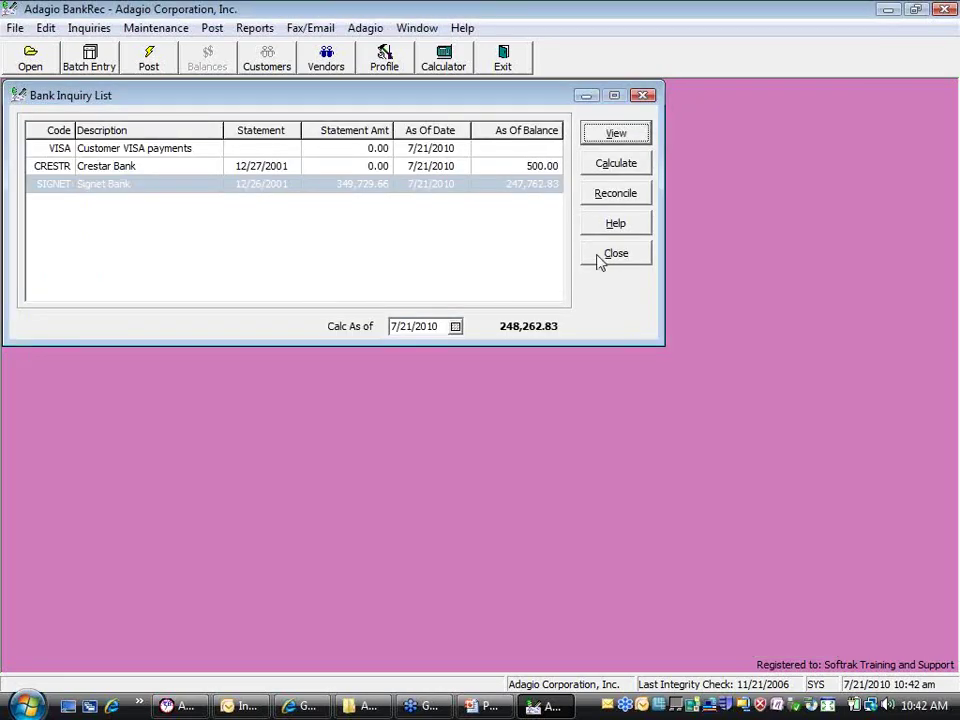
Review NSF Checks batch 10 entries: 2175 NSF -1,996.77 and 2175 BANKFEE -20.00
{"action": "left_click", "coordinate": [612, 254]}
{"action": "left_click", "coordinate": [99, 68]}
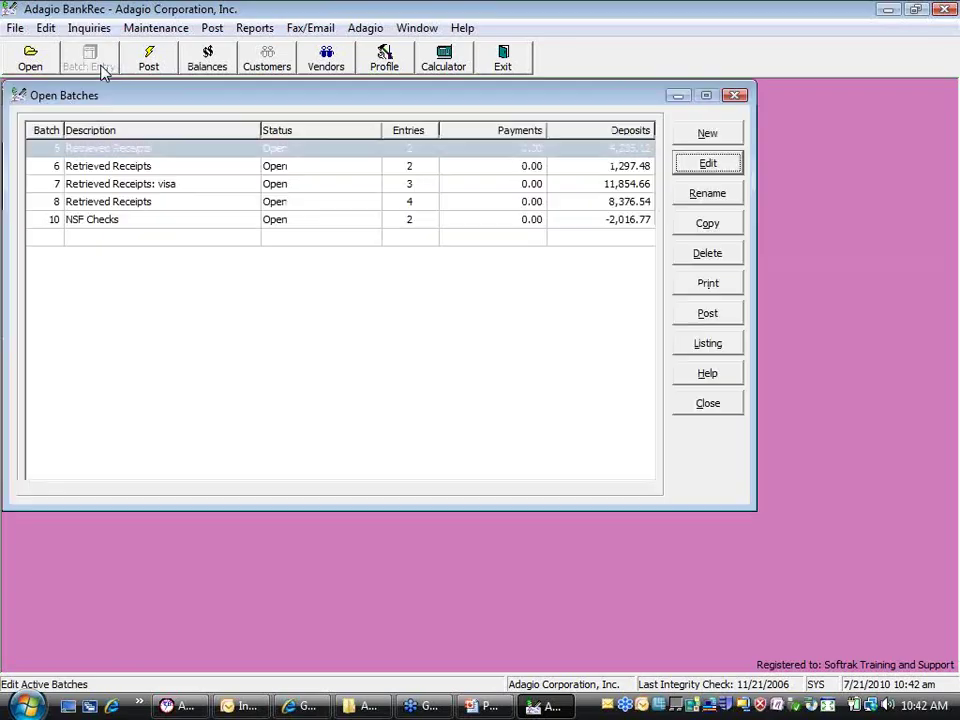
{"action": "double_click", "coordinate": [167, 219]}
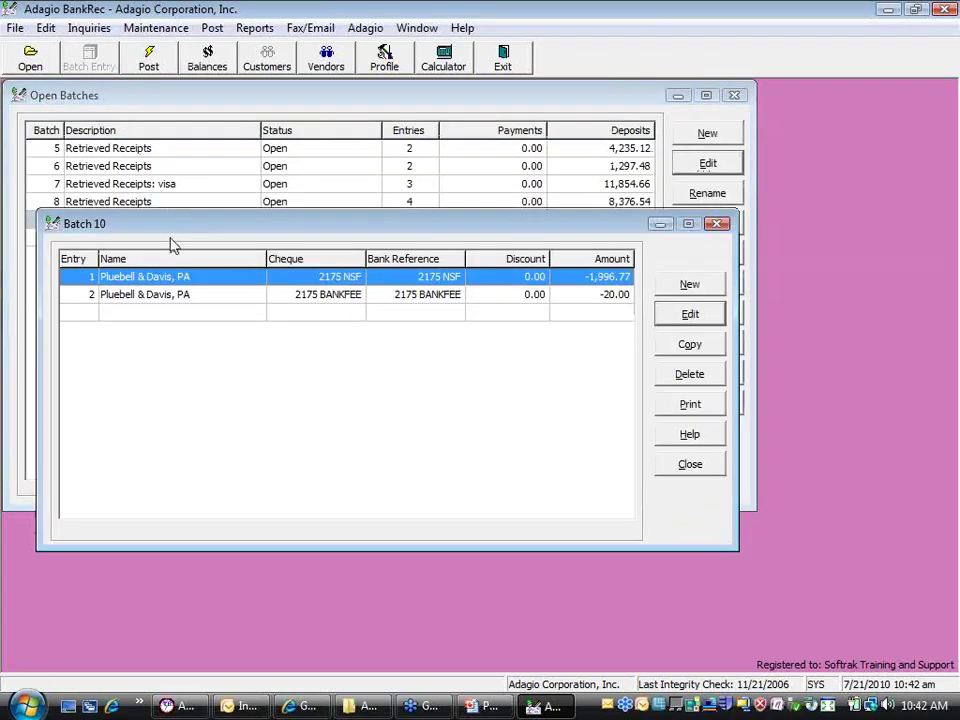
{"action": "left_click", "coordinate": [590, 300]}
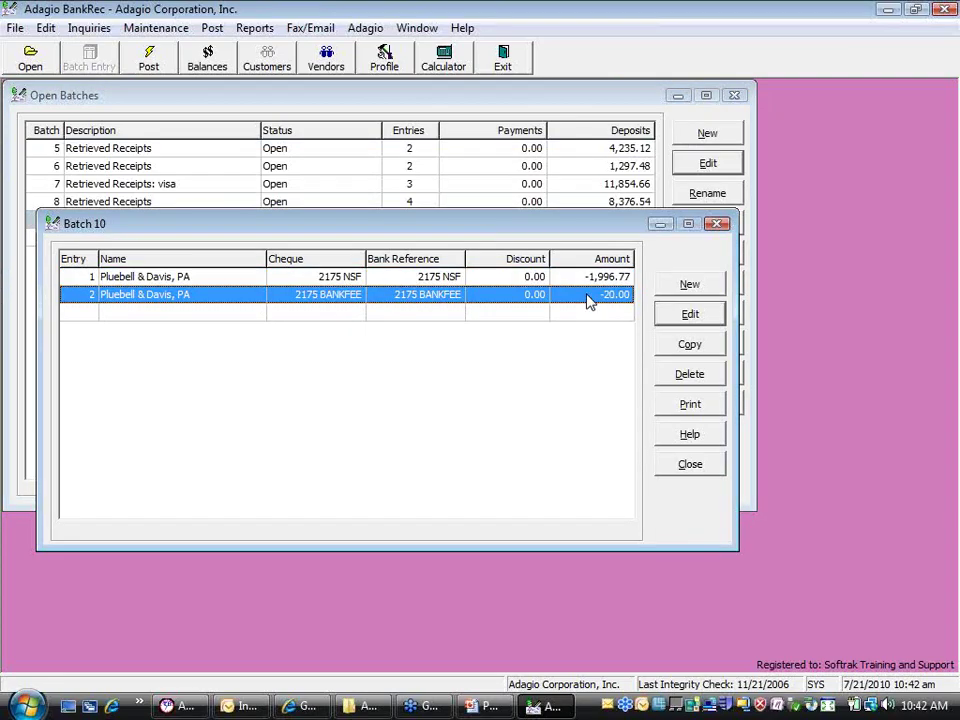
{"action": "left_click", "coordinate": [692, 464]}
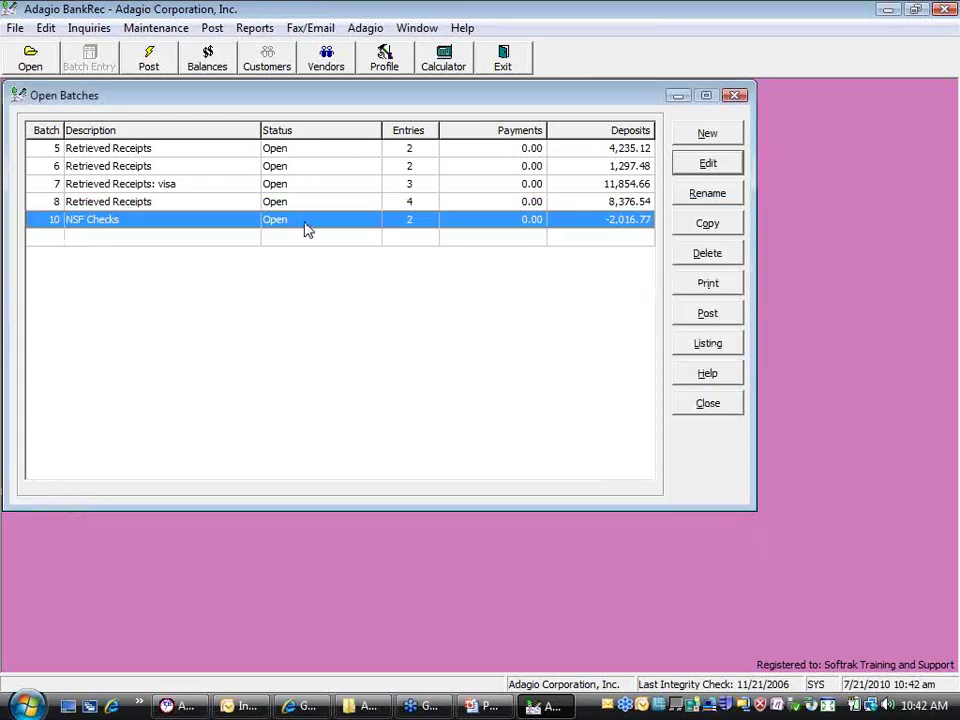
Post NSF Checks batch 10, close Open Batches, and launch Adagio Receivables
{"action": "left_click", "coordinate": [722, 316]}
{"action": "left_click", "coordinate": [434, 382]}
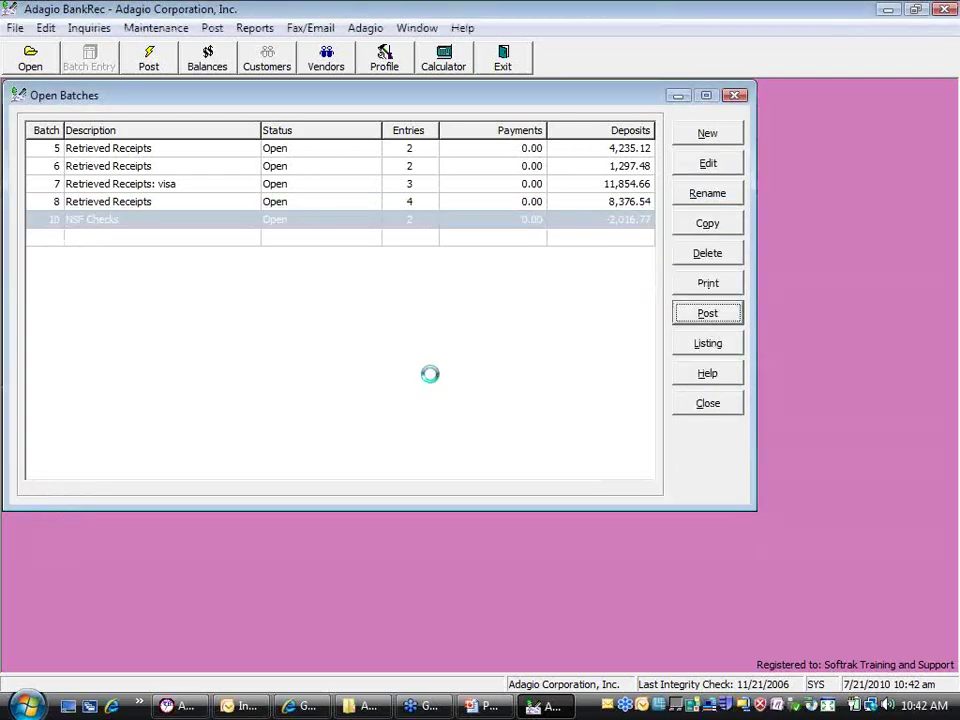
{"action": "left_click", "coordinate": [482, 396]}
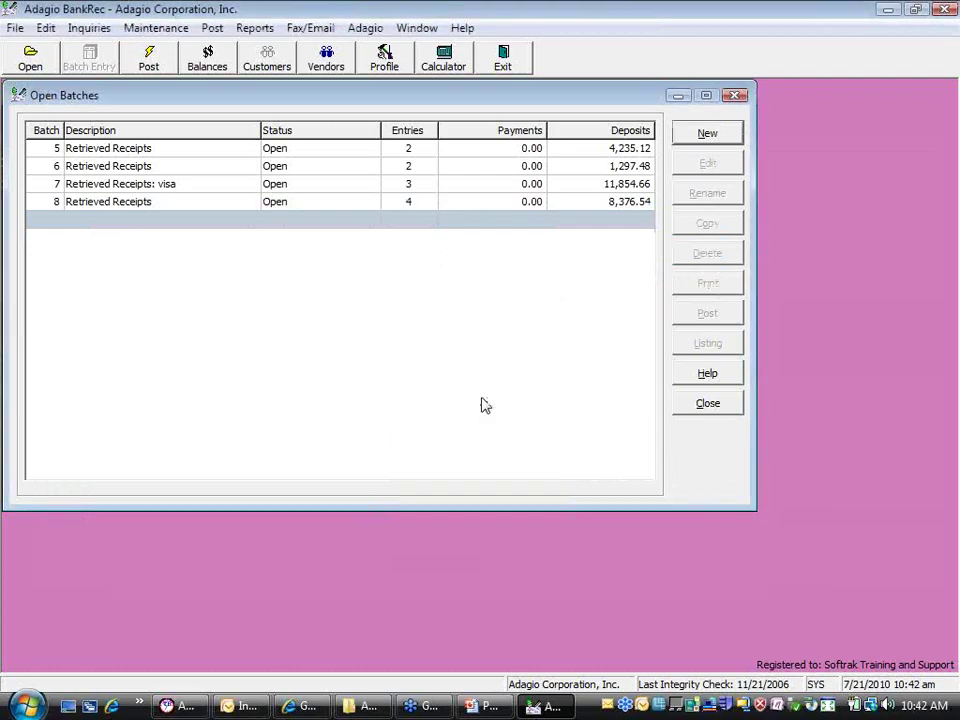
{"action": "left_click", "coordinate": [708, 404]}
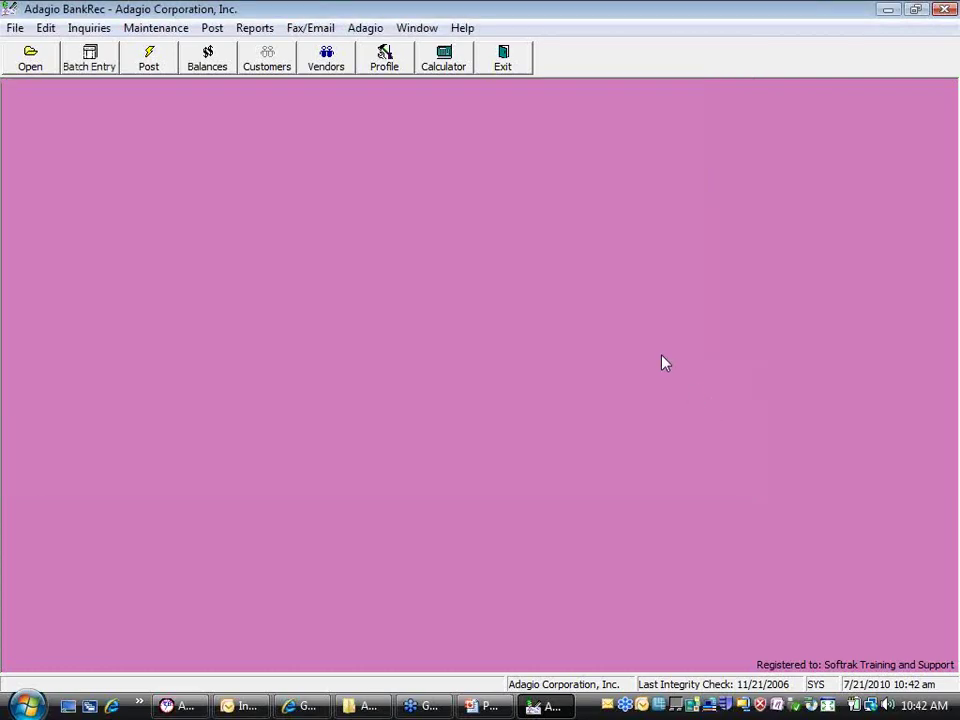
{"action": "left_click", "coordinate": [365, 28]}
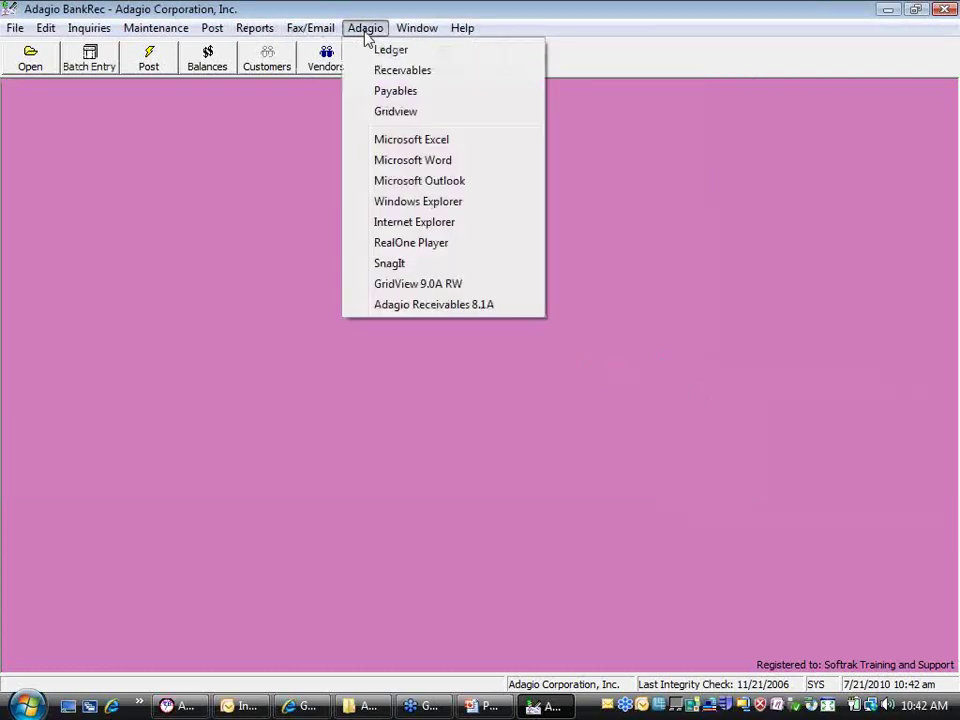
{"action": "left_click", "coordinate": [371, 72]}
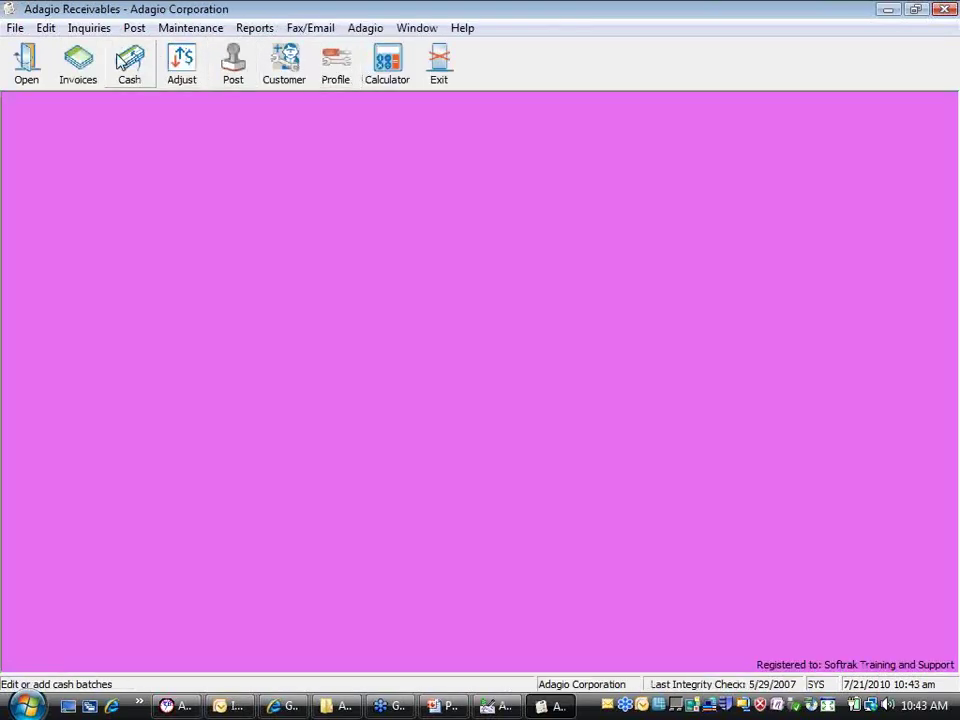
Post cash batch 7 with the NSF reversal, skipping the posting journal
{"action": "left_click", "coordinate": [119, 60]}
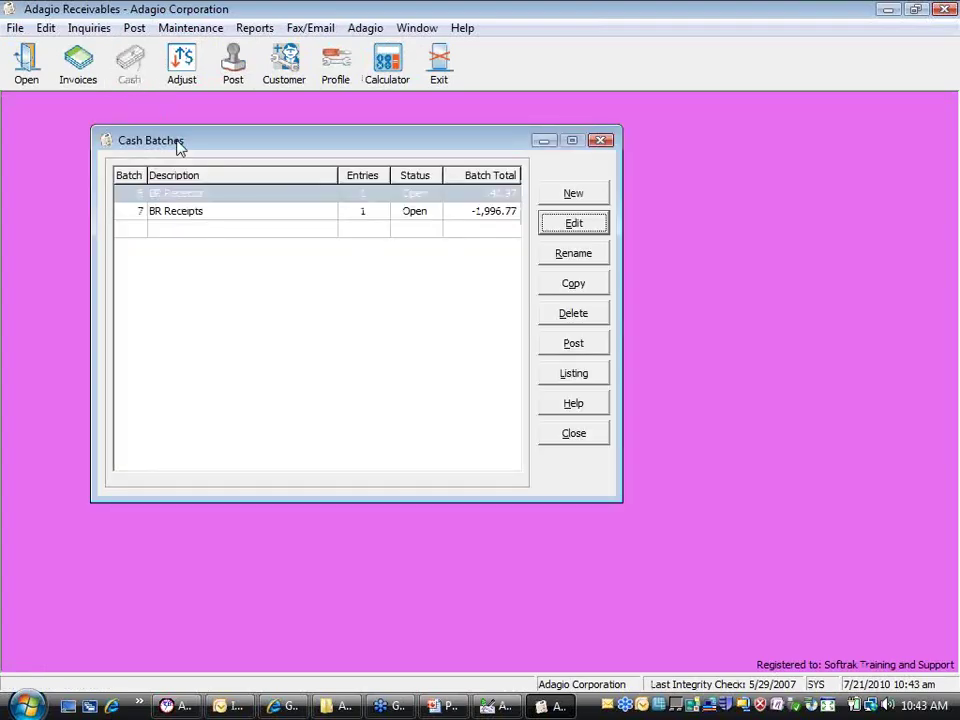
{"action": "double_click", "coordinate": [220, 211]}
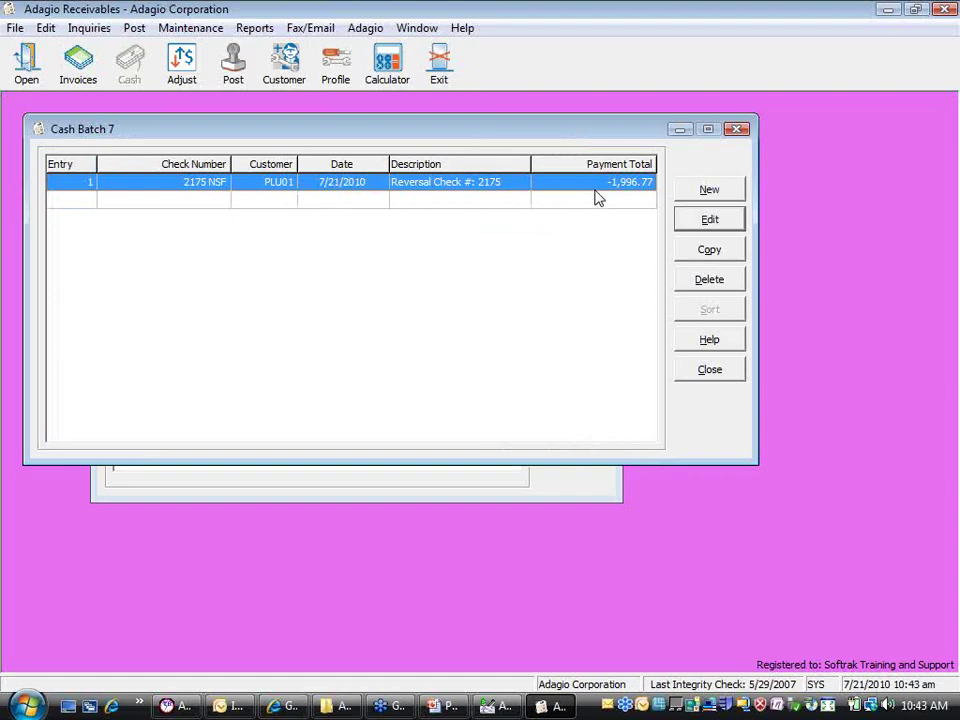
{"action": "left_click", "coordinate": [735, 373]}
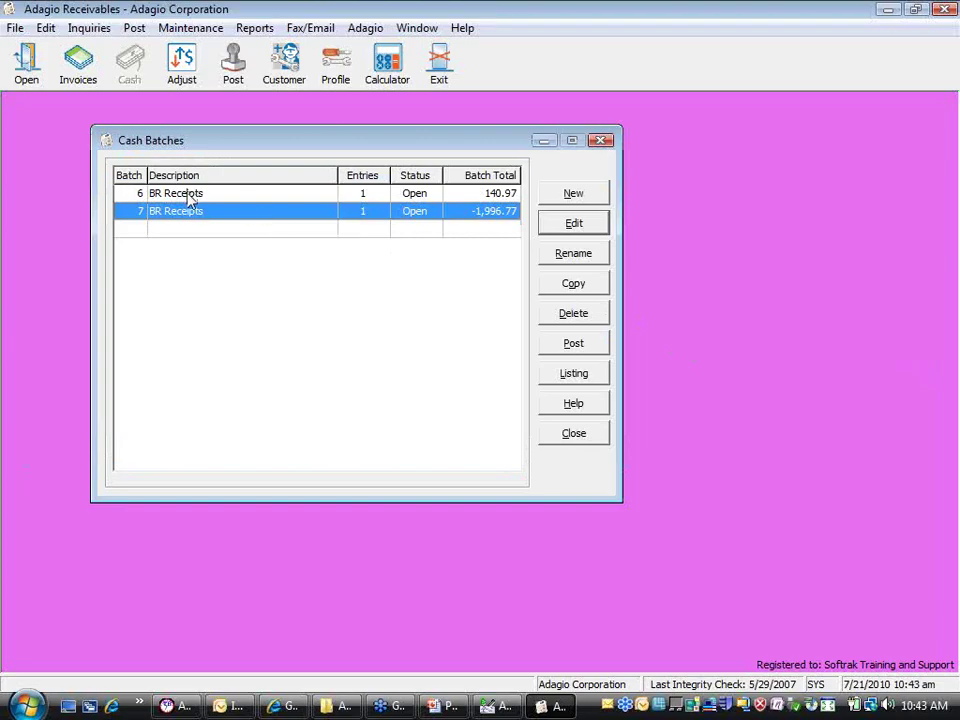
{"action": "left_click", "coordinate": [573, 343]}
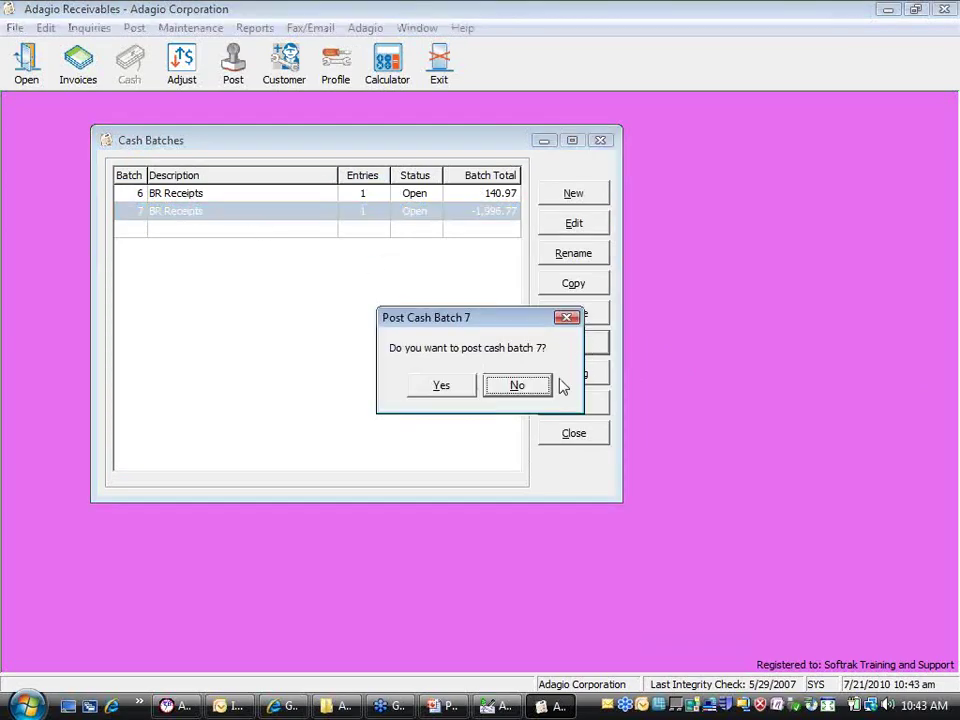
{"action": "left_click", "coordinate": [450, 385]}
{"action": "left_click", "coordinate": [489, 396]}
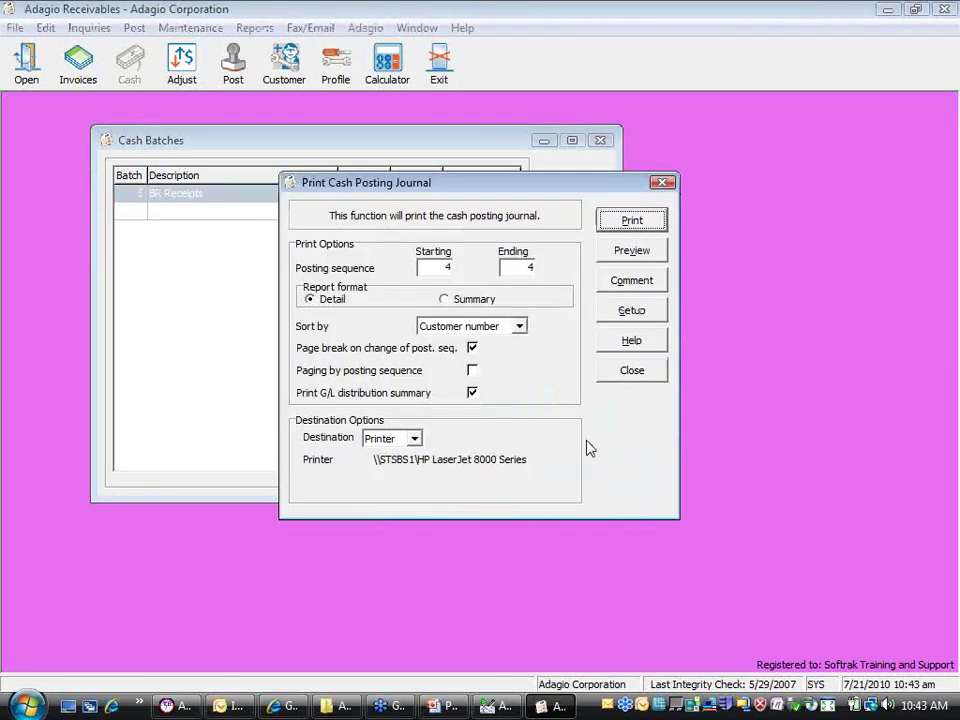
{"action": "left_click", "coordinate": [640, 375]}
{"action": "left_click", "coordinate": [552, 430]}
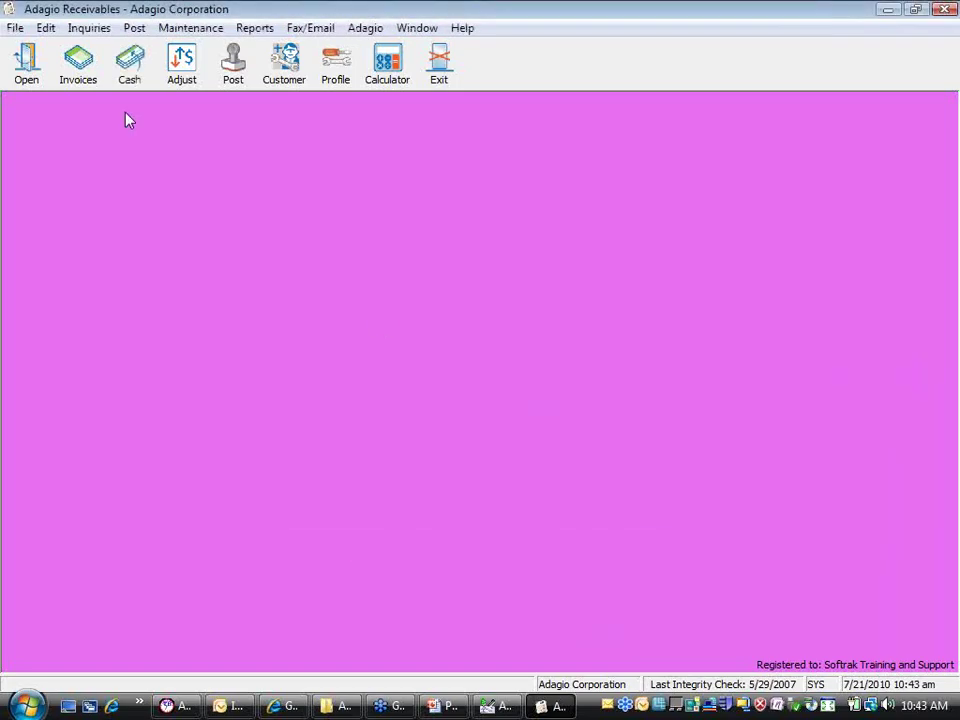
Post invoice batch 1, the 25.00 BR NSF Batch, and bring up the customer list
{"action": "left_click", "coordinate": [79, 70]}
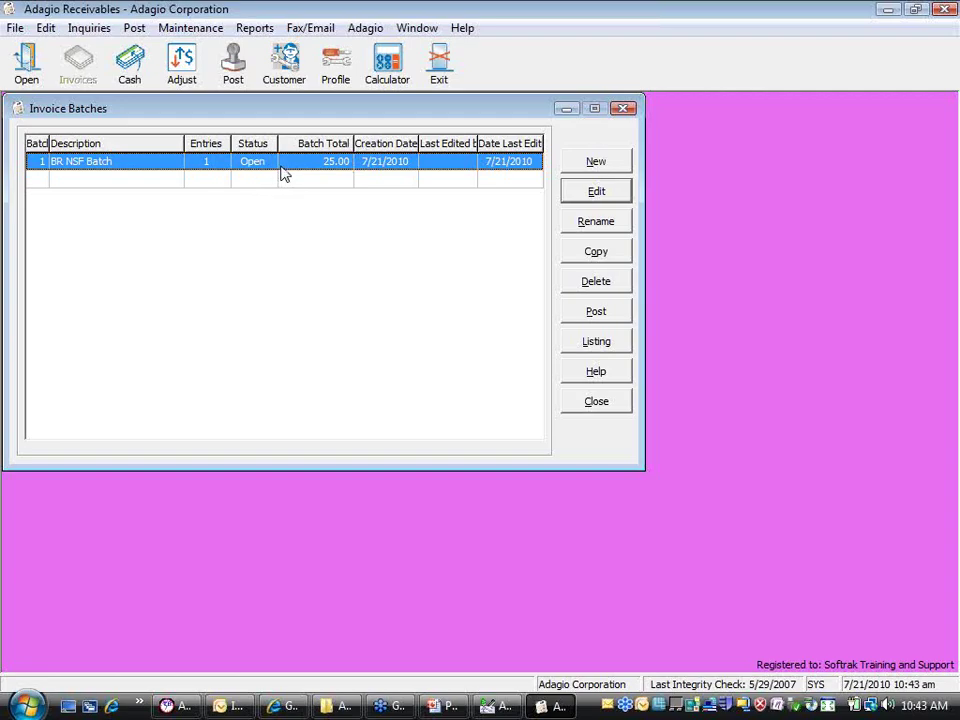
{"action": "left_click", "coordinate": [629, 316]}
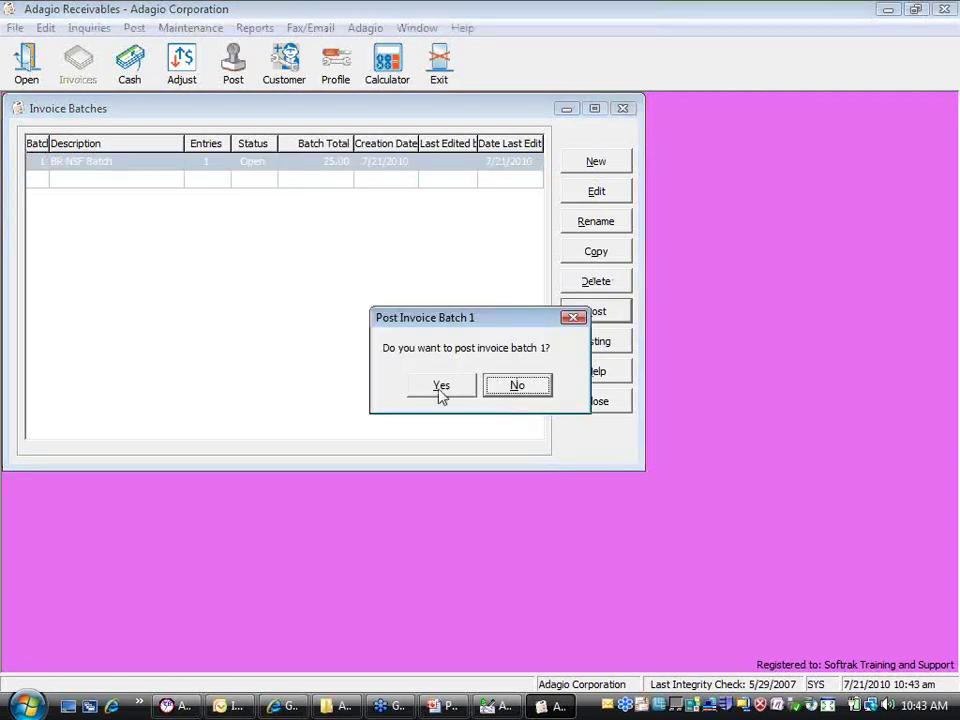
{"action": "left_click", "coordinate": [441, 394]}
{"action": "left_click", "coordinate": [474, 395]}
{"action": "left_click", "coordinate": [630, 370]}
{"action": "left_click", "coordinate": [574, 402]}
{"action": "left_click", "coordinate": [276, 78]}
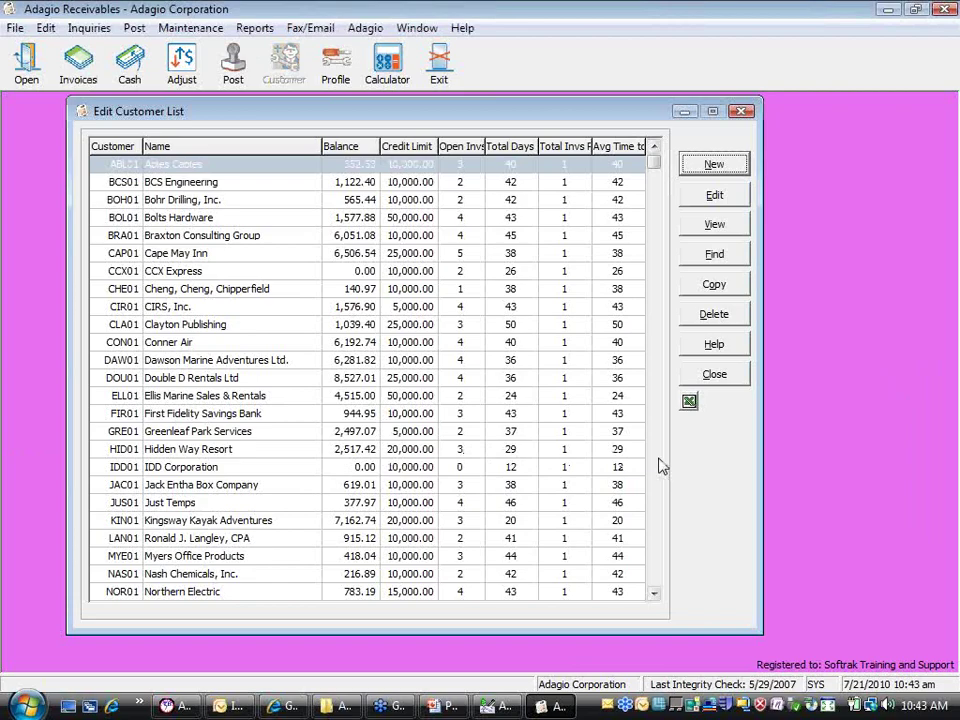
Check PLU01's invoice 4419, 2175 receipt, NSF reversal and 2175 FEE, then close both windows
{"action": "left_click", "coordinate": [656, 460]}
{"action": "double_click", "coordinate": [225, 394]}
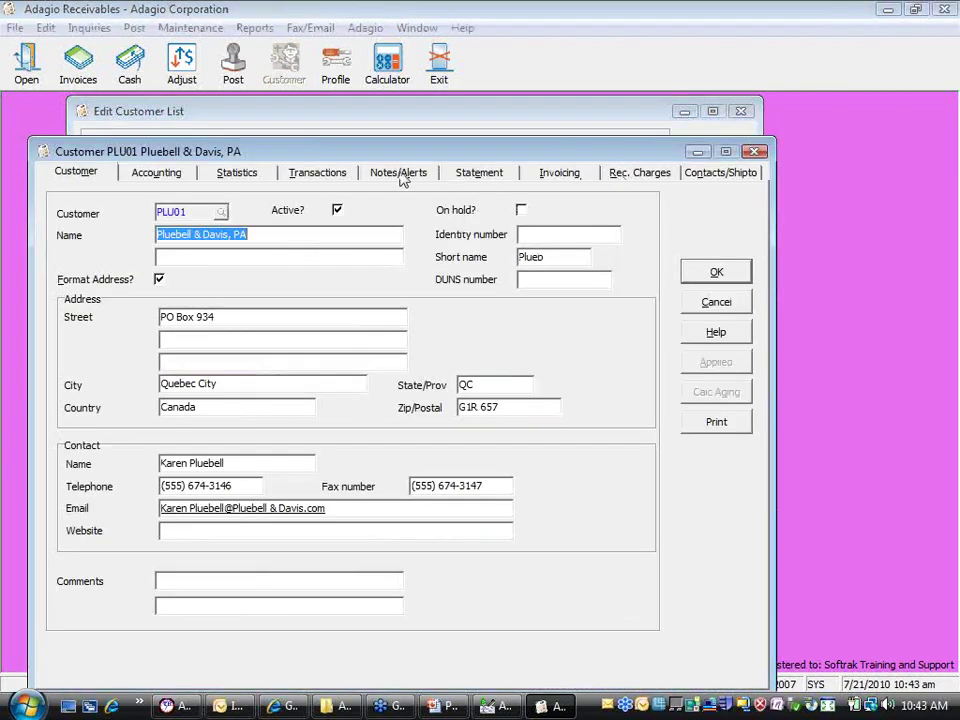
{"action": "left_click", "coordinate": [322, 172]}
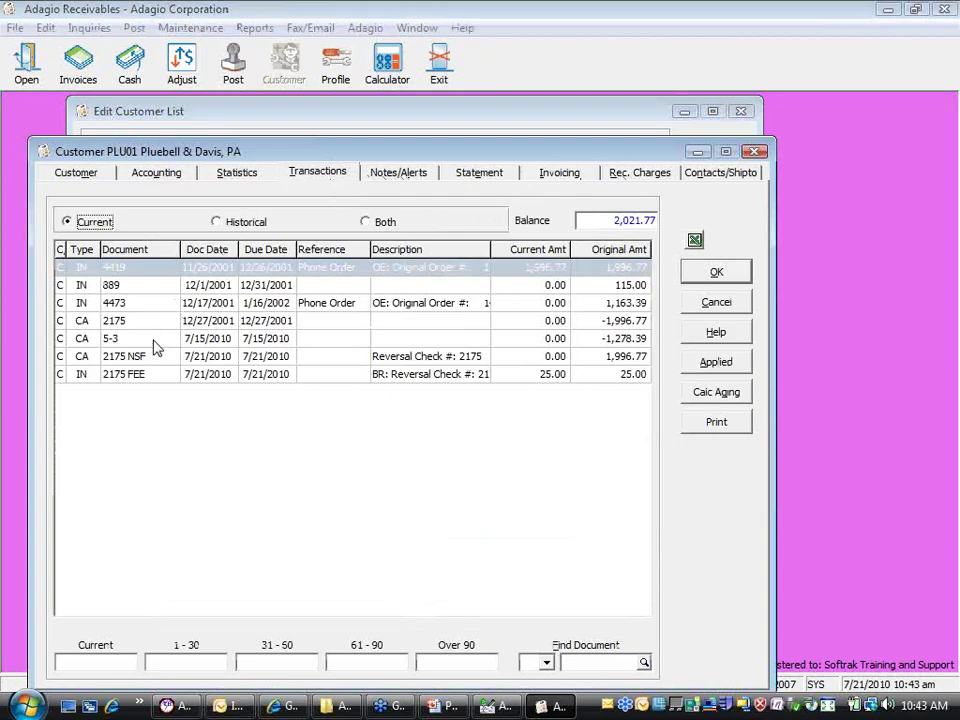
{"action": "left_click", "coordinate": [152, 270]}
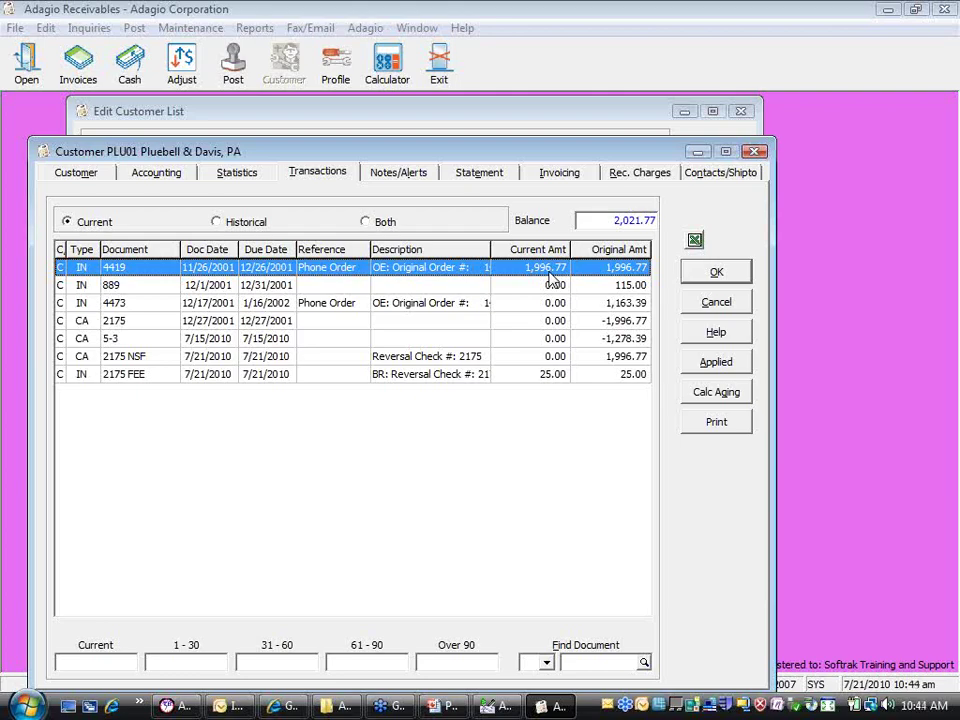
{"action": "left_click", "coordinate": [507, 321]}
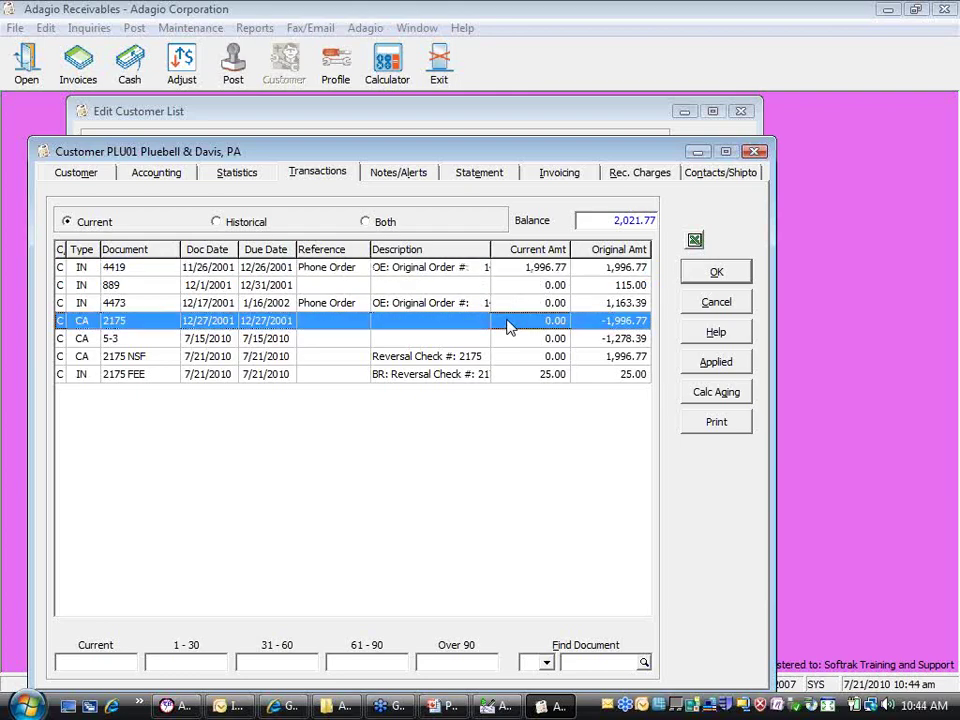
{"action": "left_click", "coordinate": [490, 358]}
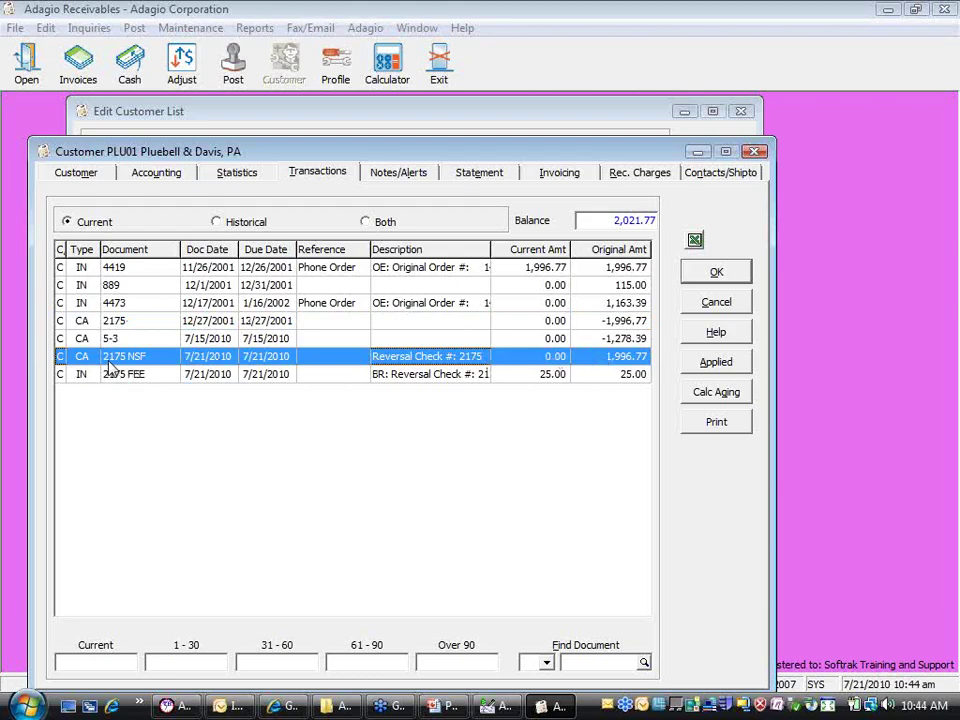
{"action": "left_click", "coordinate": [138, 377]}
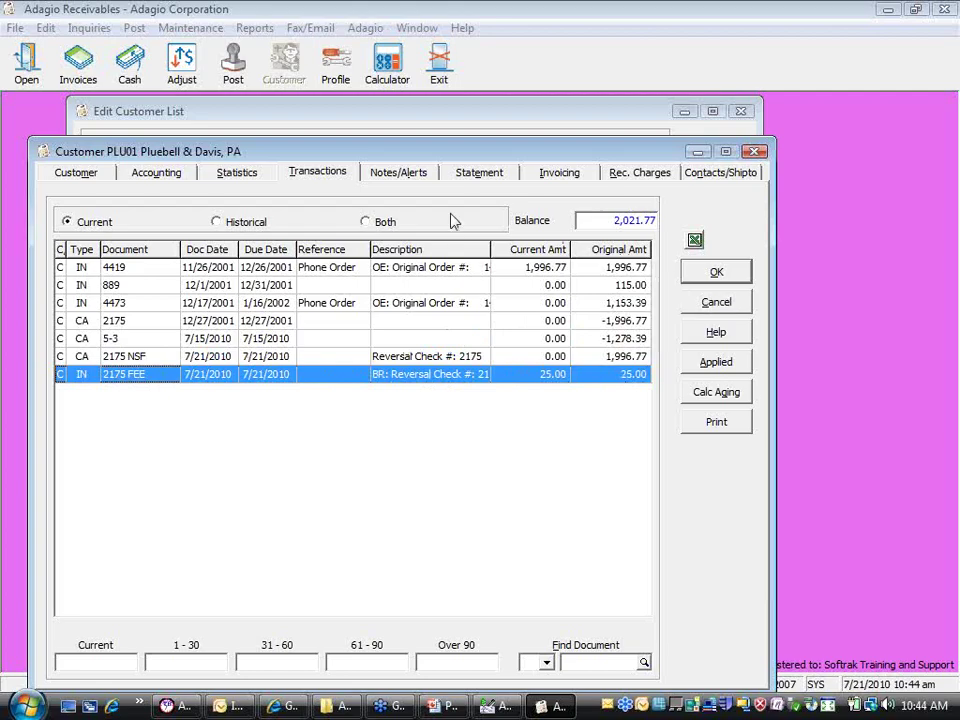
{"action": "left_click_drag", "start_coordinate": [394, 157], "coordinate": [402, 125]}
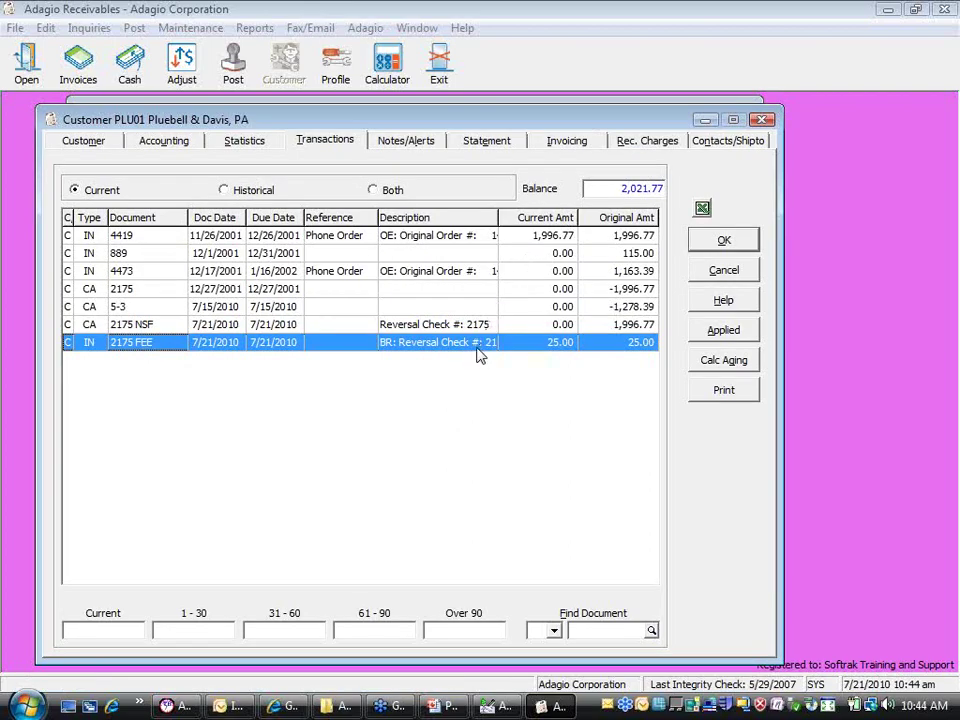
{"action": "left_click", "coordinate": [722, 284]}
{"action": "left_click", "coordinate": [703, 377]}
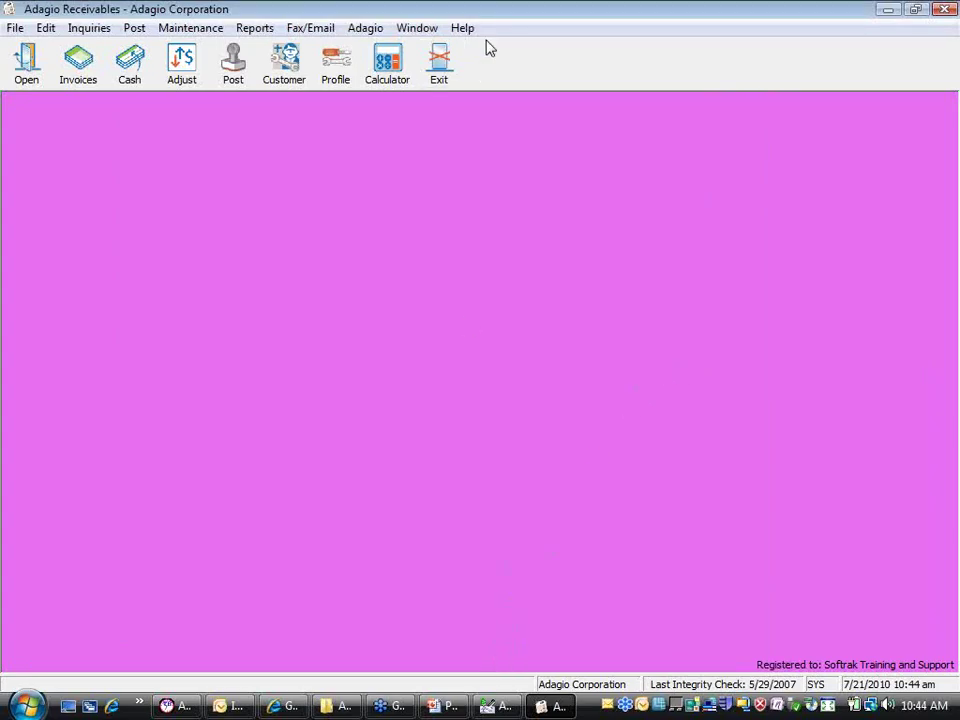
Exit Adagio Receivables to get back to the BankRec window
{"action": "left_click", "coordinate": [444, 74]}
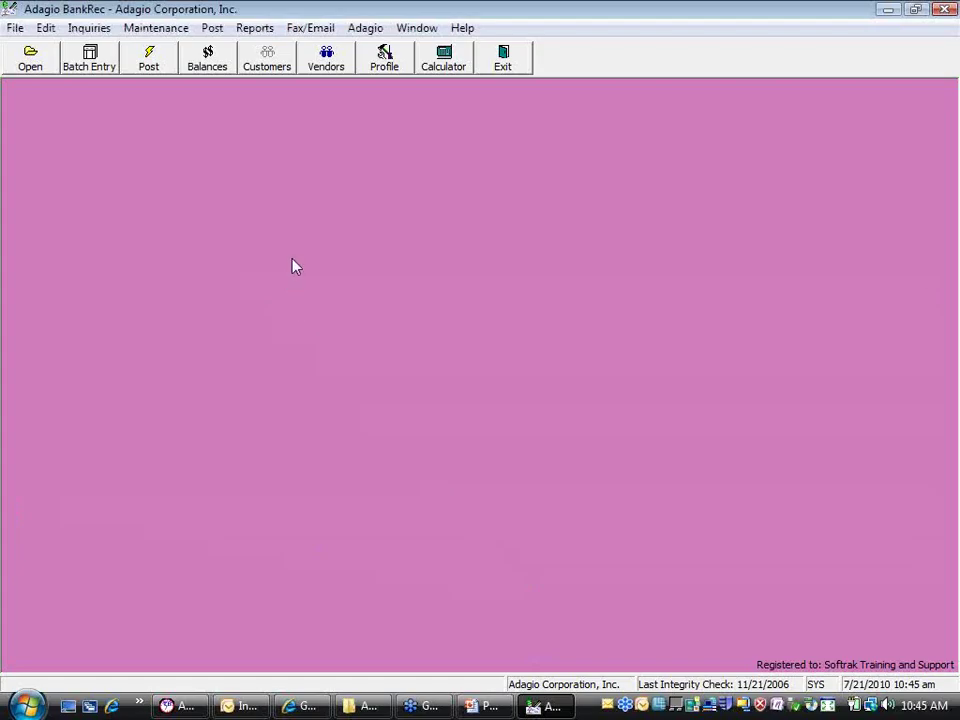
View the CRESTR bank balances calculated as of 7/20/2010 and 7/21/2010
{"action": "left_click", "coordinate": [213, 60]}
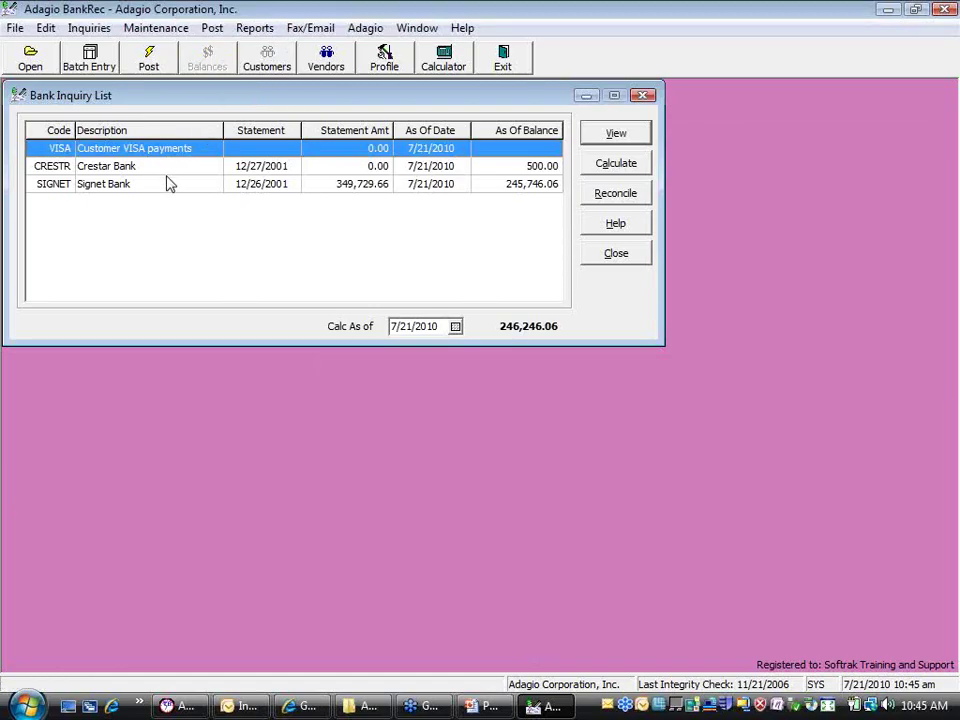
{"action": "left_click", "coordinate": [169, 170]}
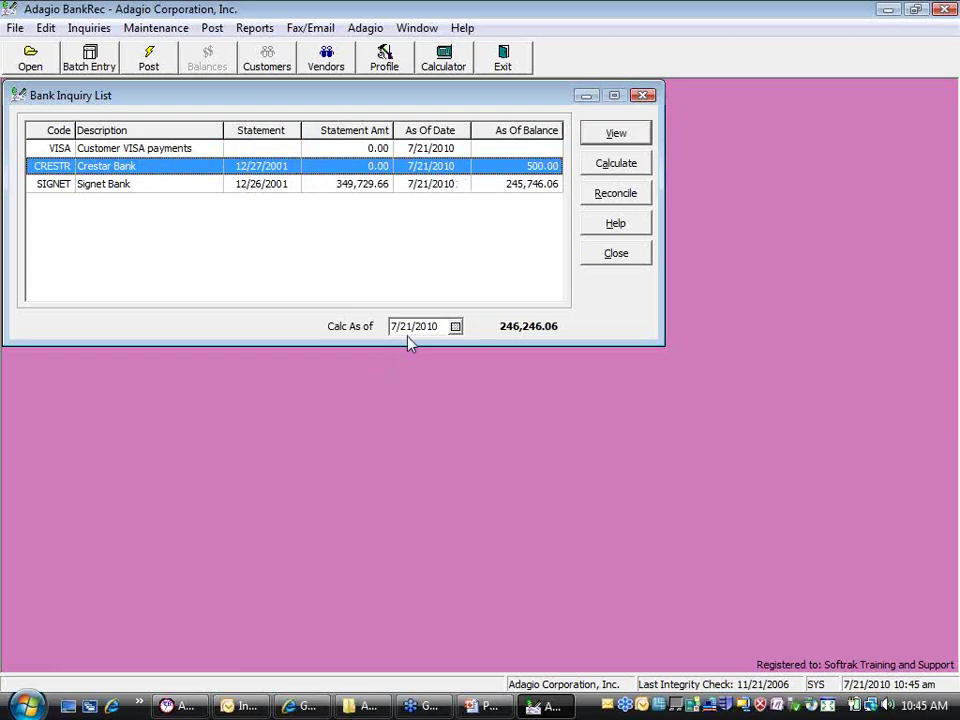
{"action": "left_click", "coordinate": [455, 326]}
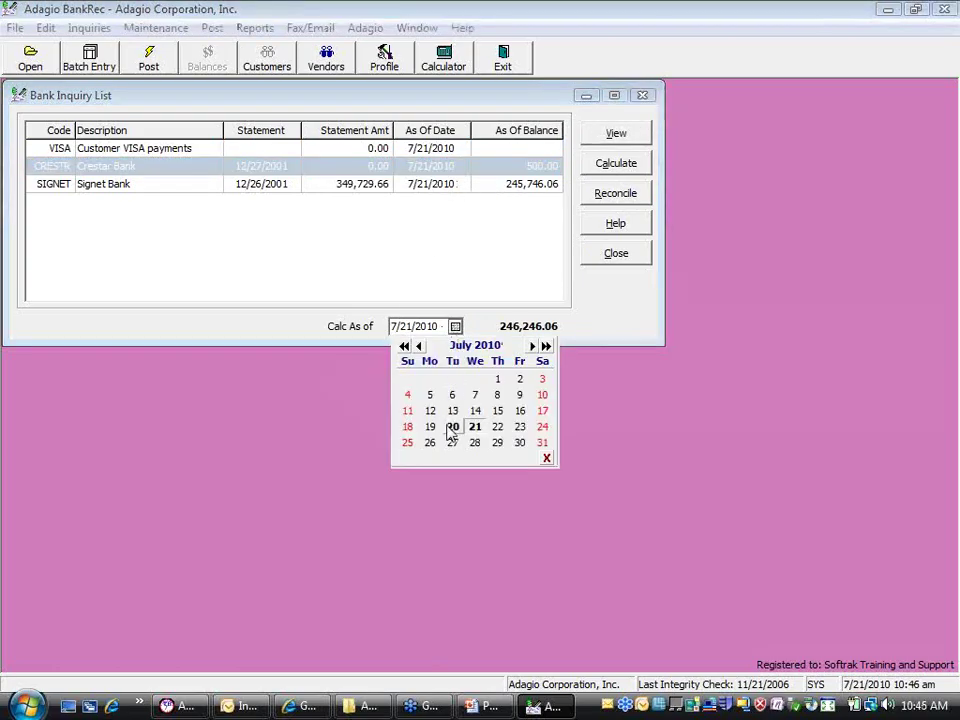
{"action": "left_click", "coordinate": [452, 426]}
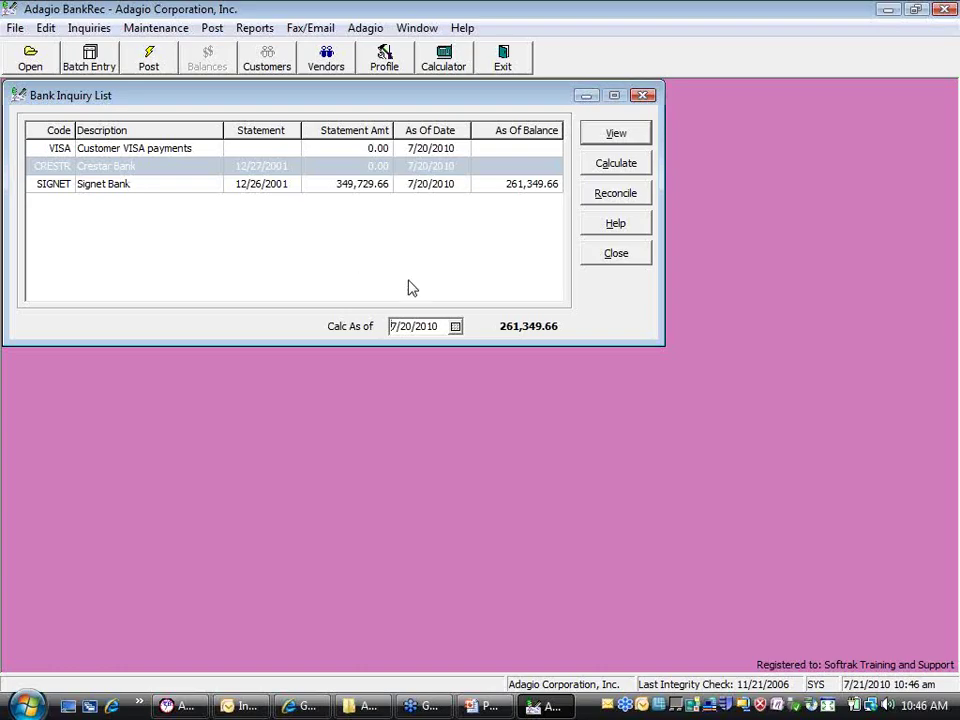
{"action": "left_click", "coordinate": [455, 326]}
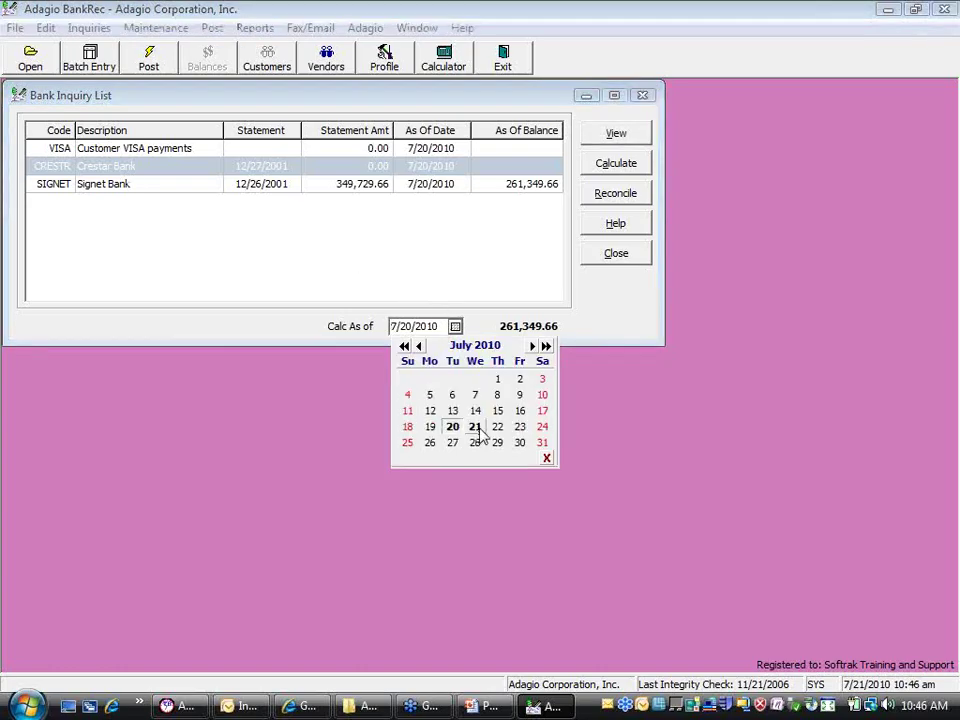
{"action": "left_click", "coordinate": [478, 429]}
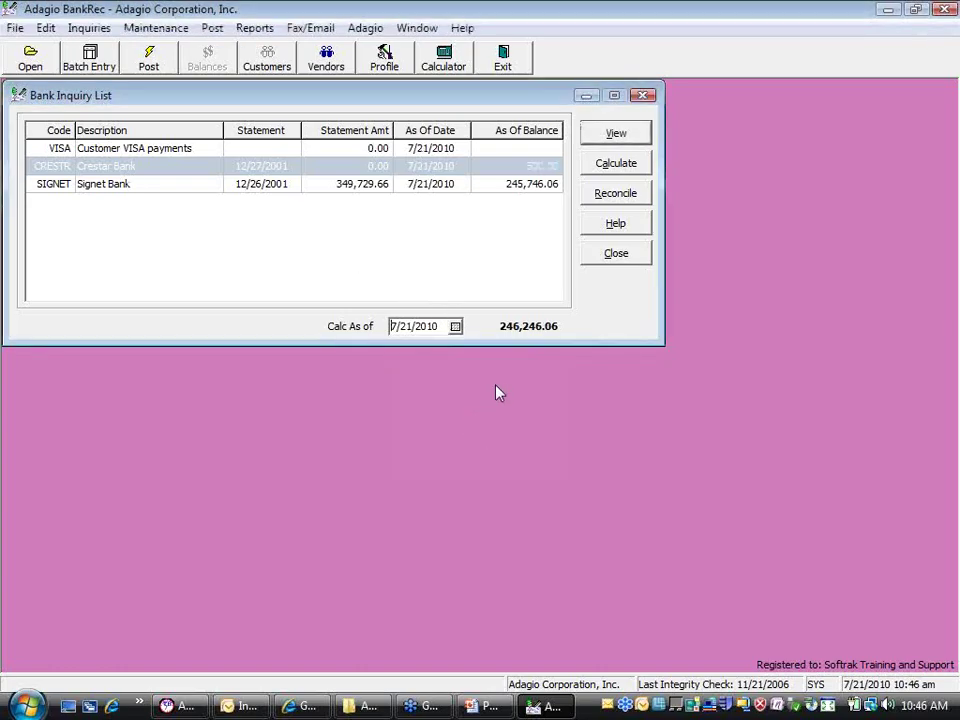
Recalculate at 7/20 and 7/23/2010, reset to 7/21/2010, and open Crestar's reconciliation
{"action": "left_click", "coordinate": [455, 326]}
{"action": "left_click", "coordinate": [452, 427]}
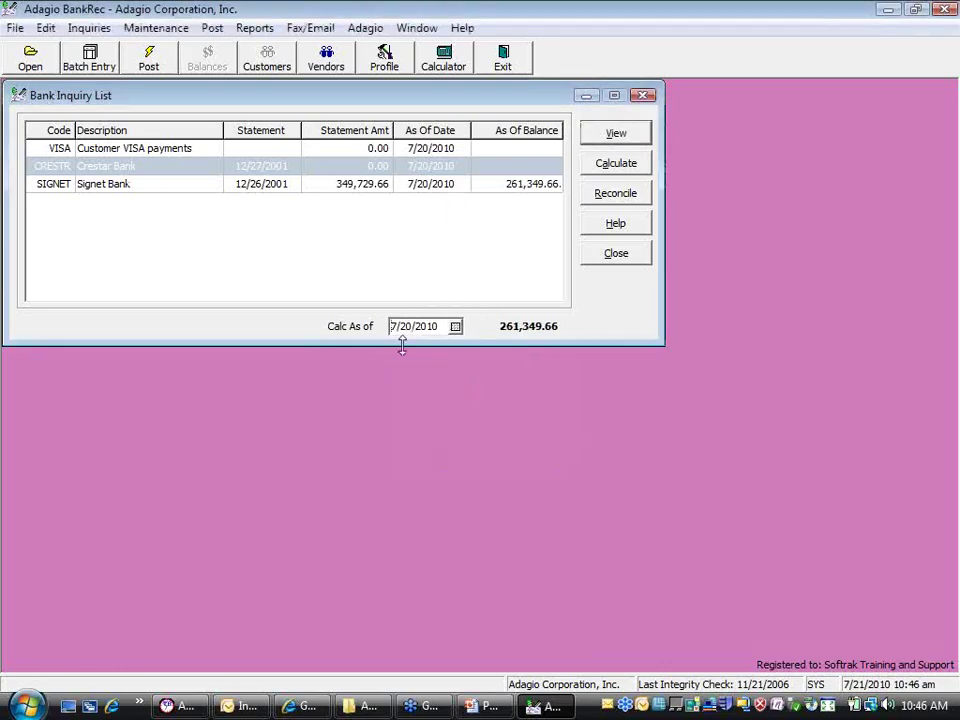
{"action": "left_click", "coordinate": [455, 326]}
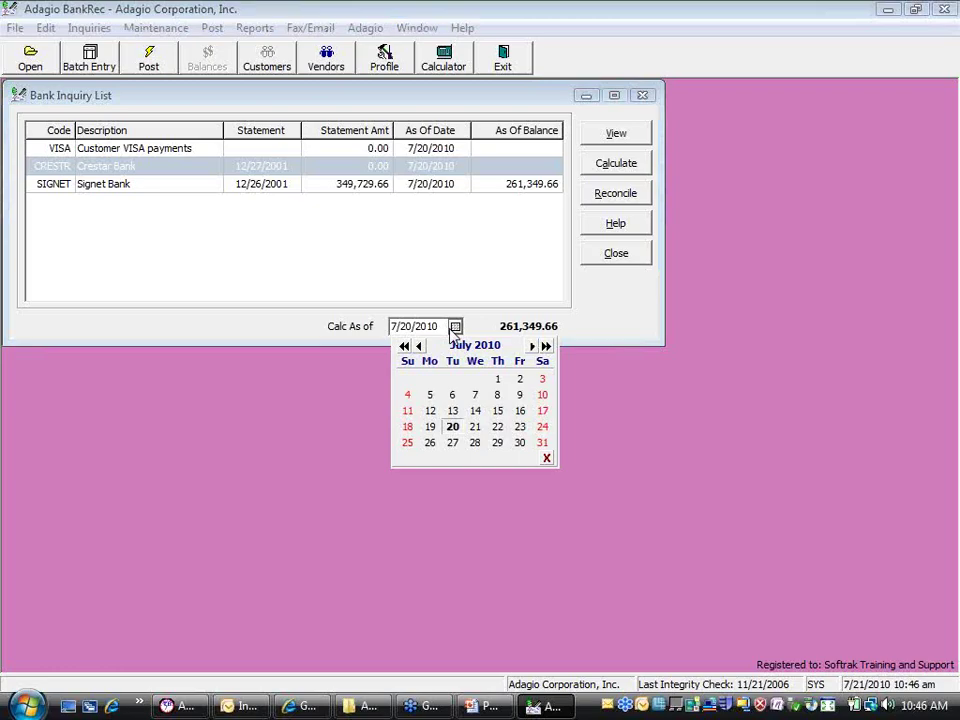
{"action": "left_click", "coordinate": [520, 427]}
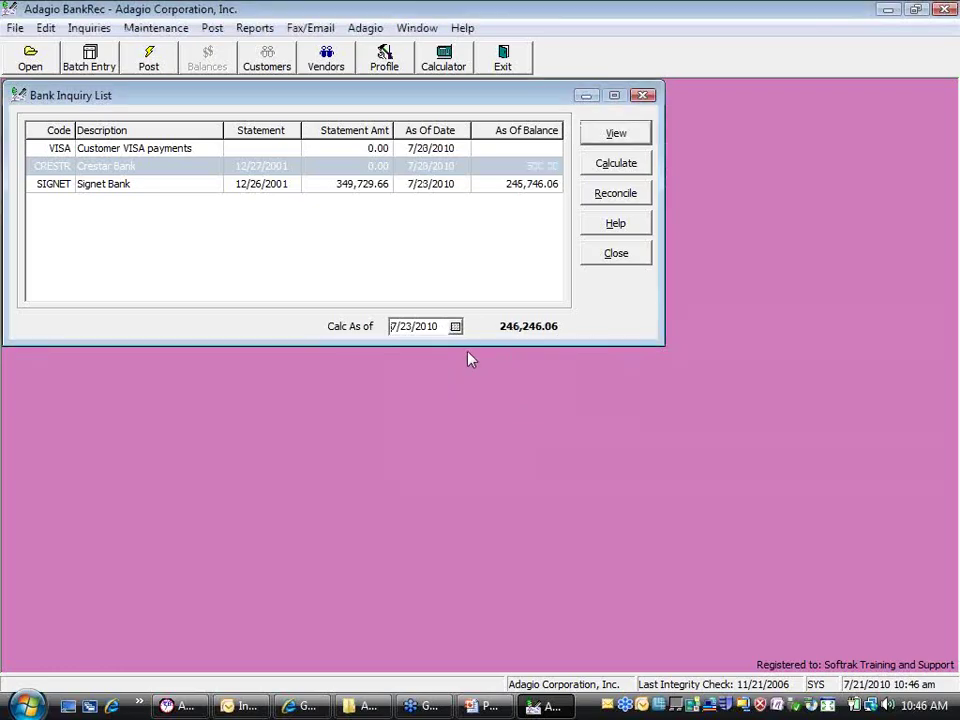
{"action": "left_click", "coordinate": [455, 326]}
{"action": "left_click", "coordinate": [475, 427]}
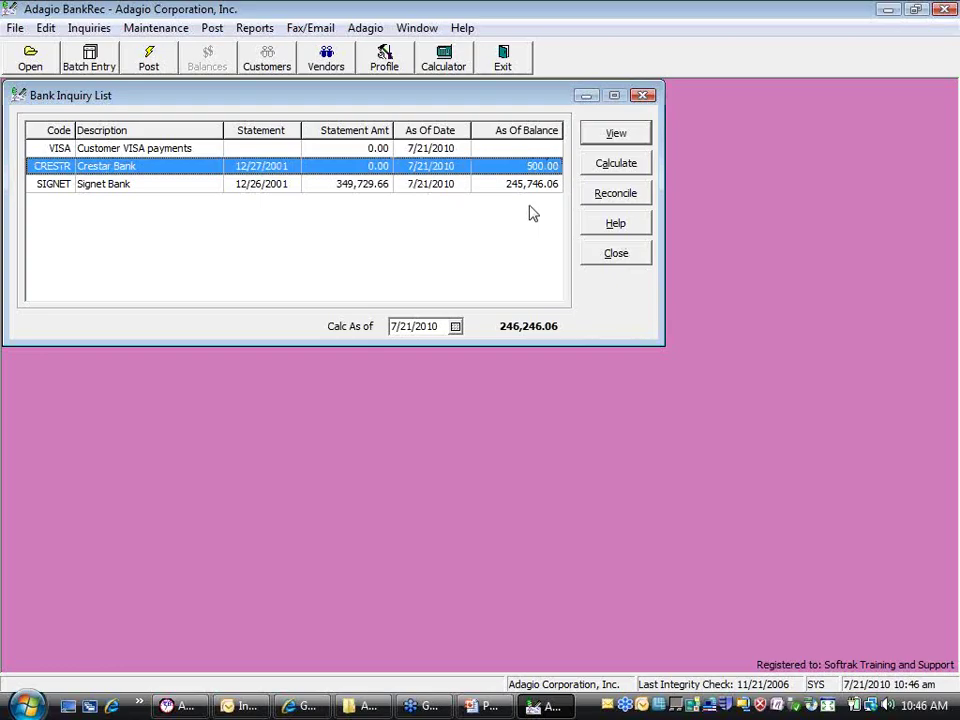
{"action": "left_click", "coordinate": [612, 194]}
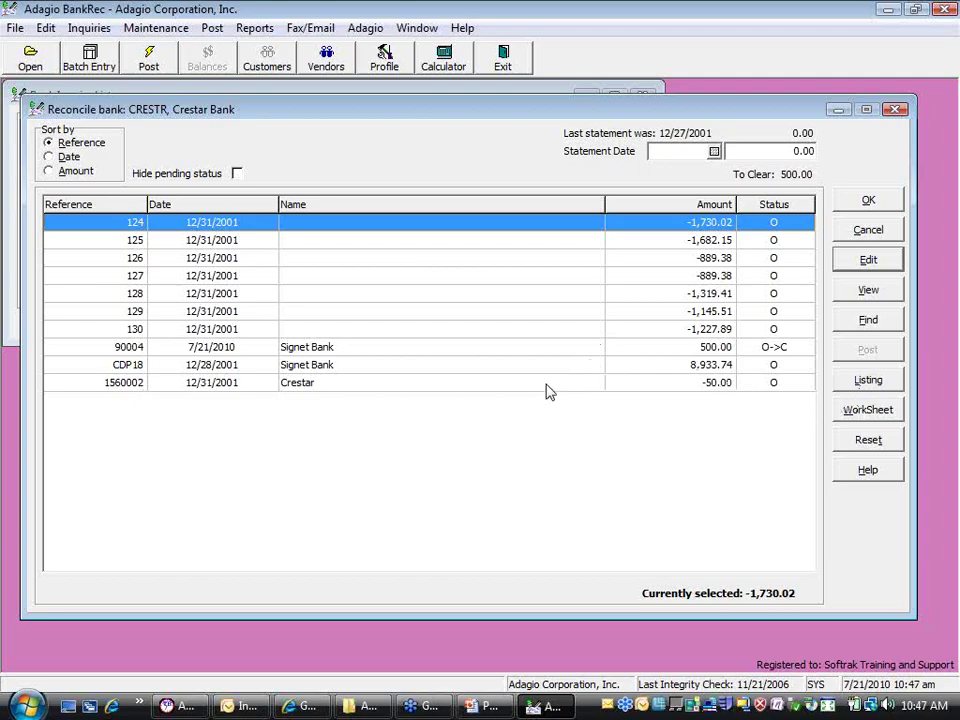
Enter statement date 1/27/2002 and statement balance 5,000.00 for Crestar Bank
{"action": "left_click", "coordinate": [664, 153]}
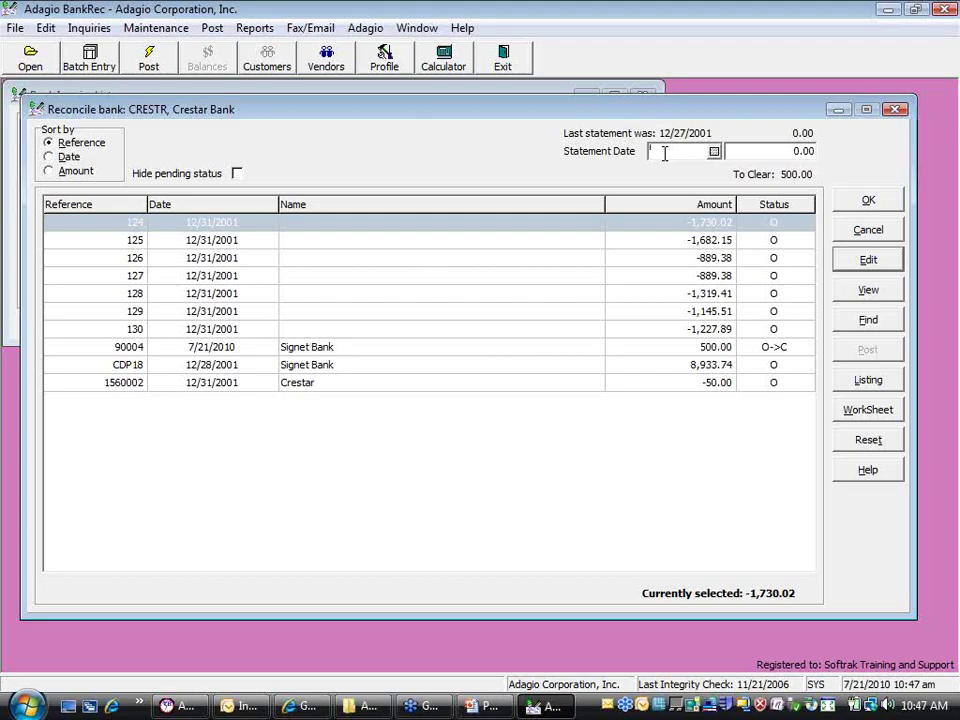
{"action": "type", "text": "123"}
{"action": "type", "text": "1"}
{"action": "key", "text": "BackSpace"}
{"action": "key", "text": "BackSpace"}
{"action": "key", "text": "BackSpace"}
{"action": "key", "text": "BackSpace"}
{"action": "type", "text": "012702"}
{"action": "key", "text": "Tab"}
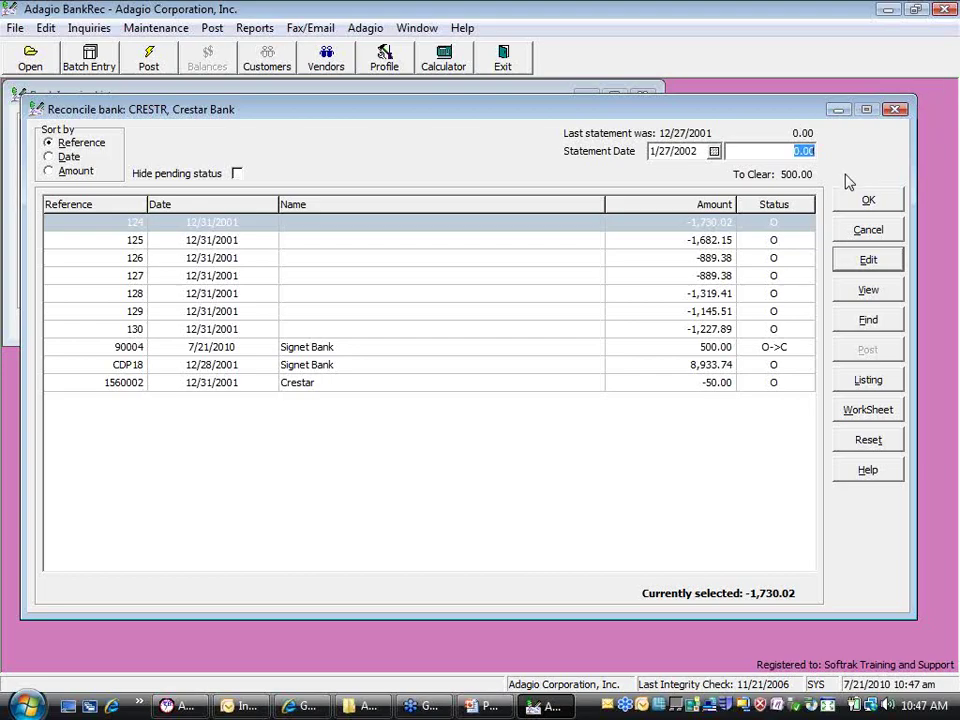
{"action": "type", "text": "5000"}
{"action": "key", "text": "Tab"}
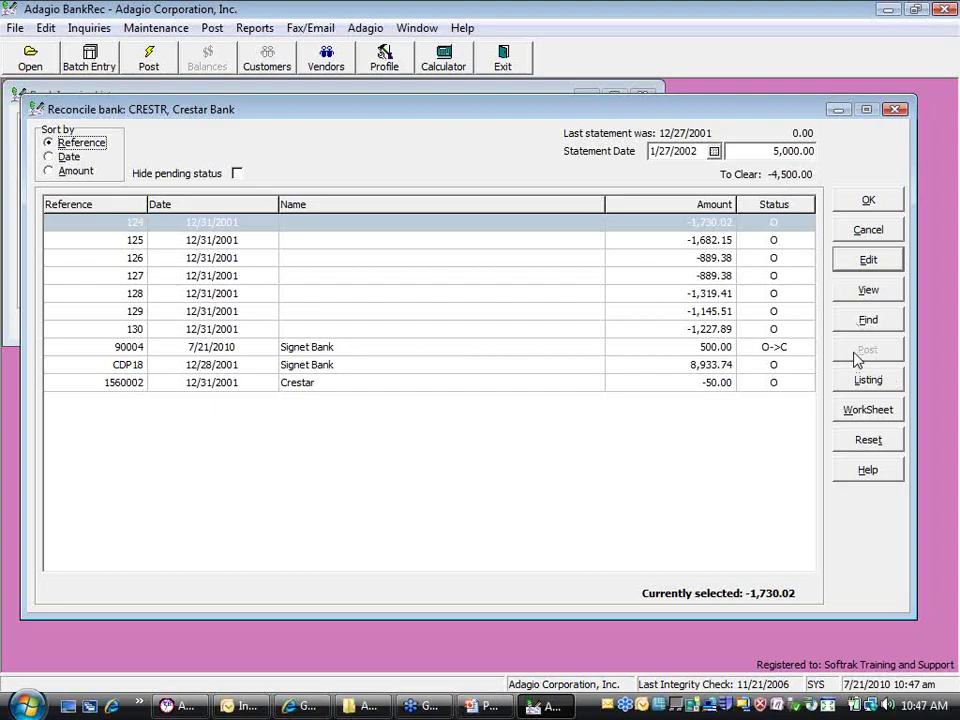
Mark cheques 124, 128, 130 and deposit CDP18 as cleared
{"action": "left_click", "coordinate": [380, 231]}
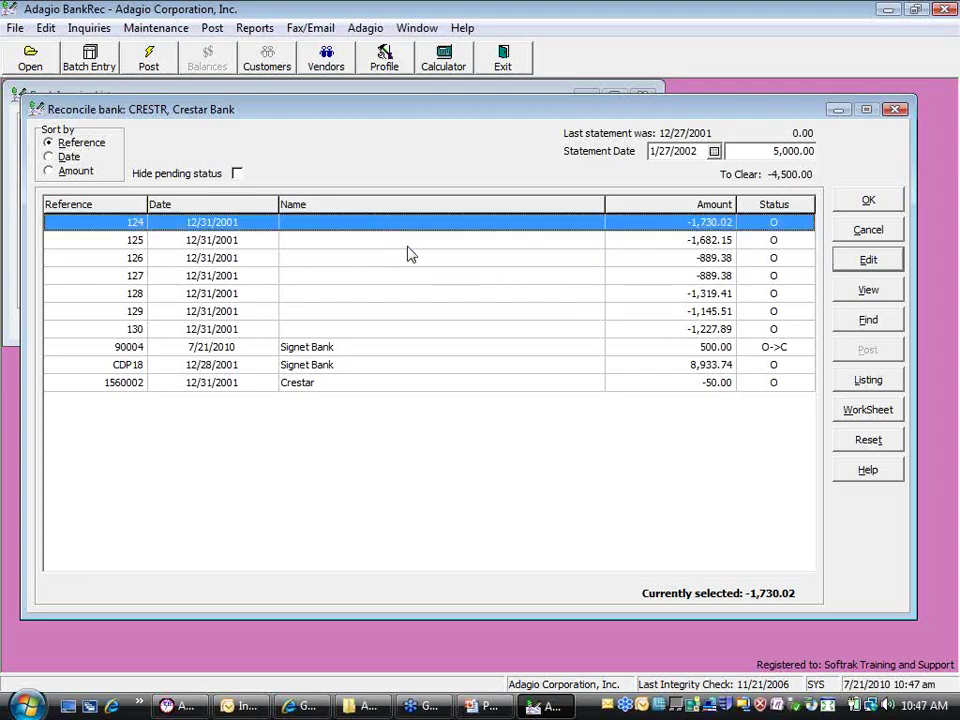
{"action": "key", "text": "space"}
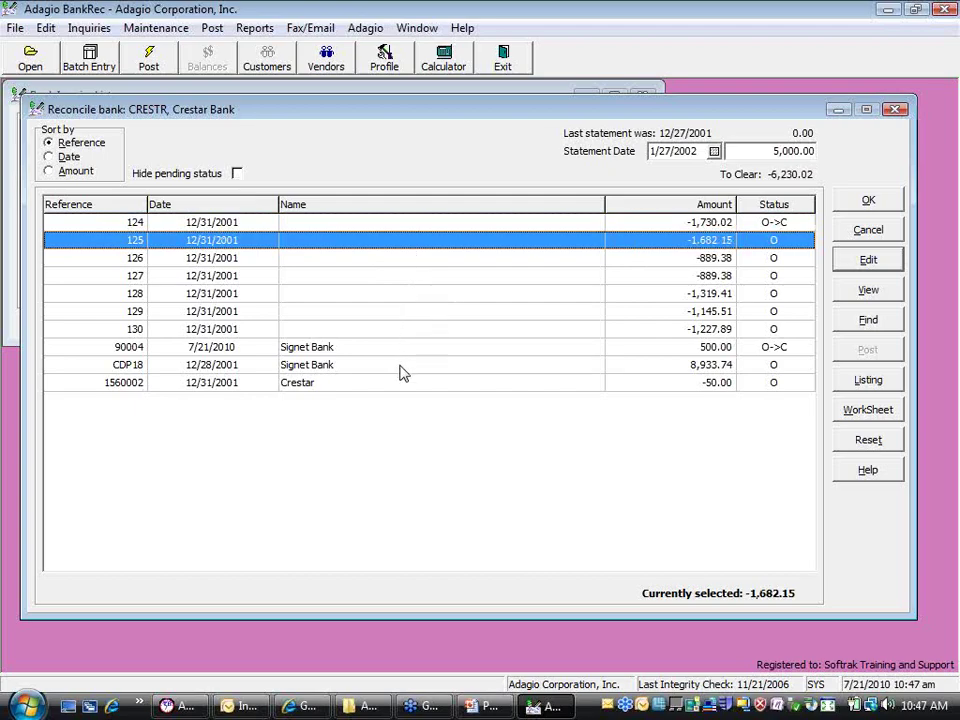
{"action": "left_click", "coordinate": [401, 368]}
{"action": "key", "text": "space"}
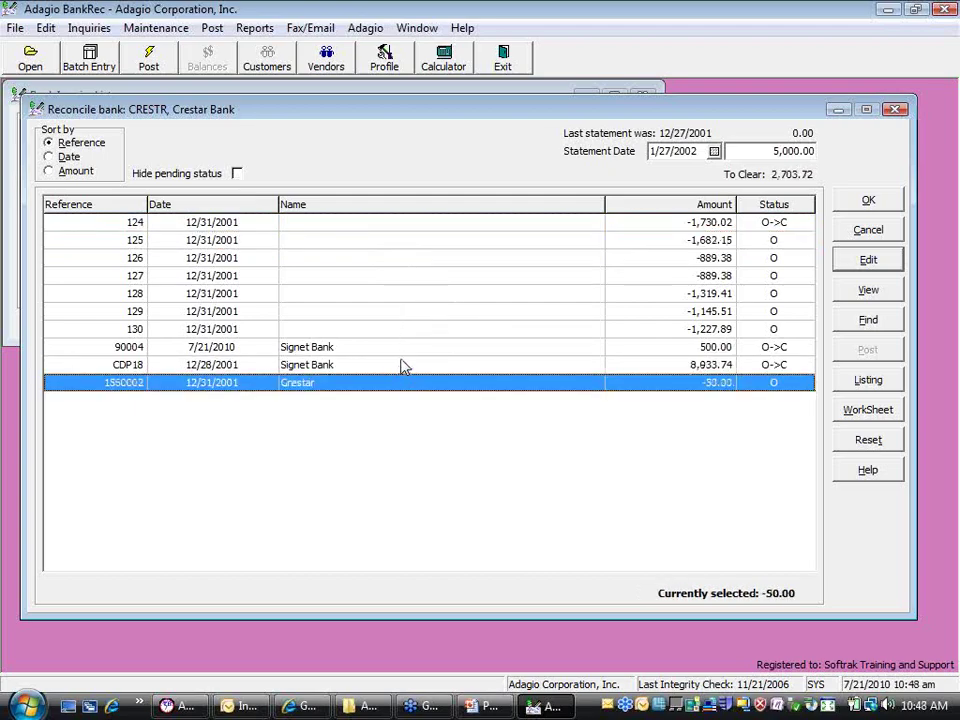
{"action": "left_click", "coordinate": [407, 297]}
{"action": "key", "text": "space"}
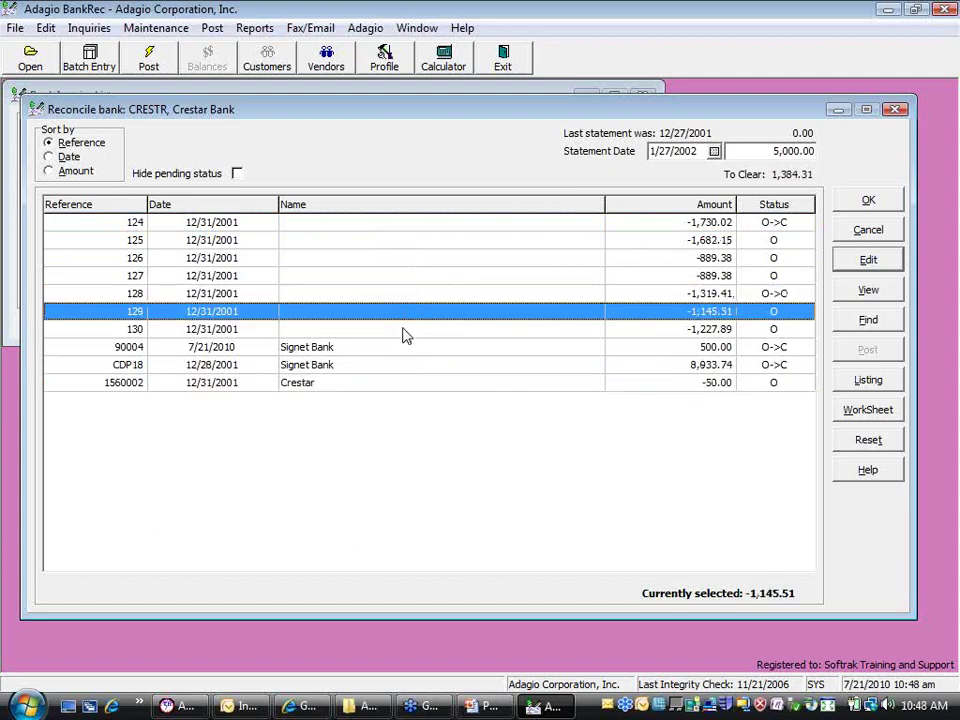
{"action": "left_click", "coordinate": [404, 333]}
{"action": "key", "text": "space"}
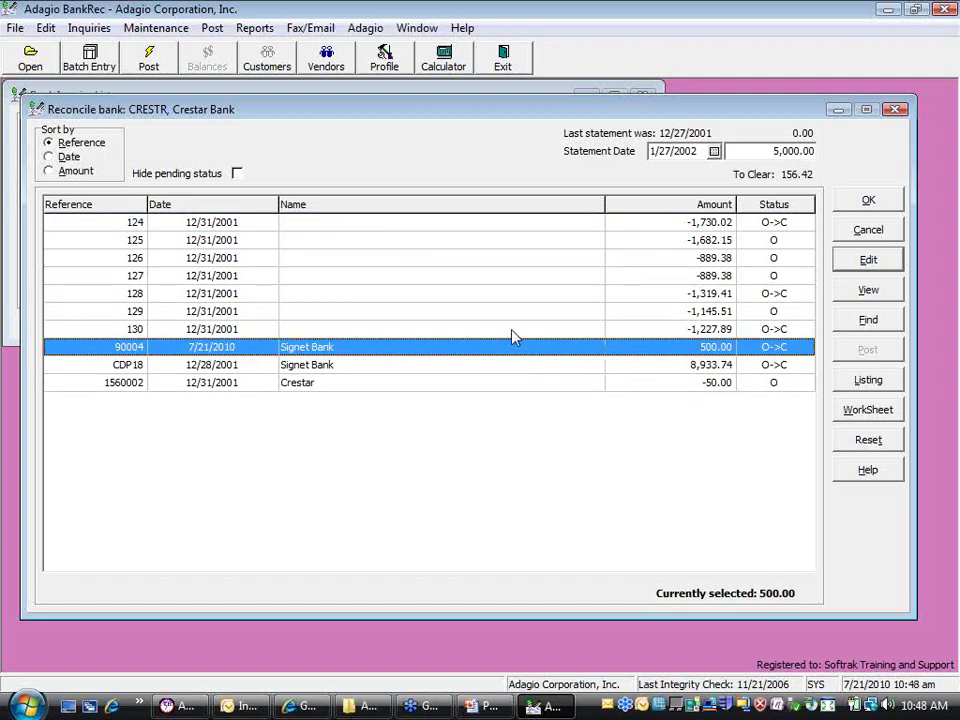
Return cheques 124, 128, 130 and deposit CDP18 to outstanding
{"action": "left_click", "coordinate": [412, 226]}
{"action": "key", "text": "space"}
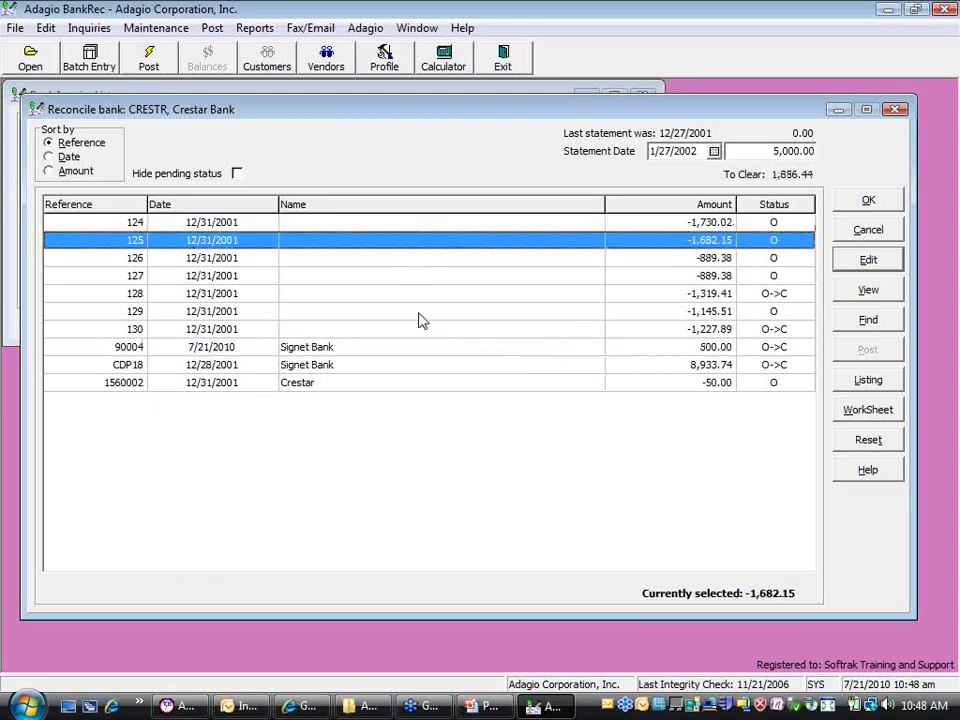
{"action": "key", "text": "Down"}
{"action": "key", "text": "Down"}
{"action": "key", "text": "Down"}
{"action": "key", "text": "space"}
{"action": "left_click", "coordinate": [401, 333]}
{"action": "key", "text": "space"}
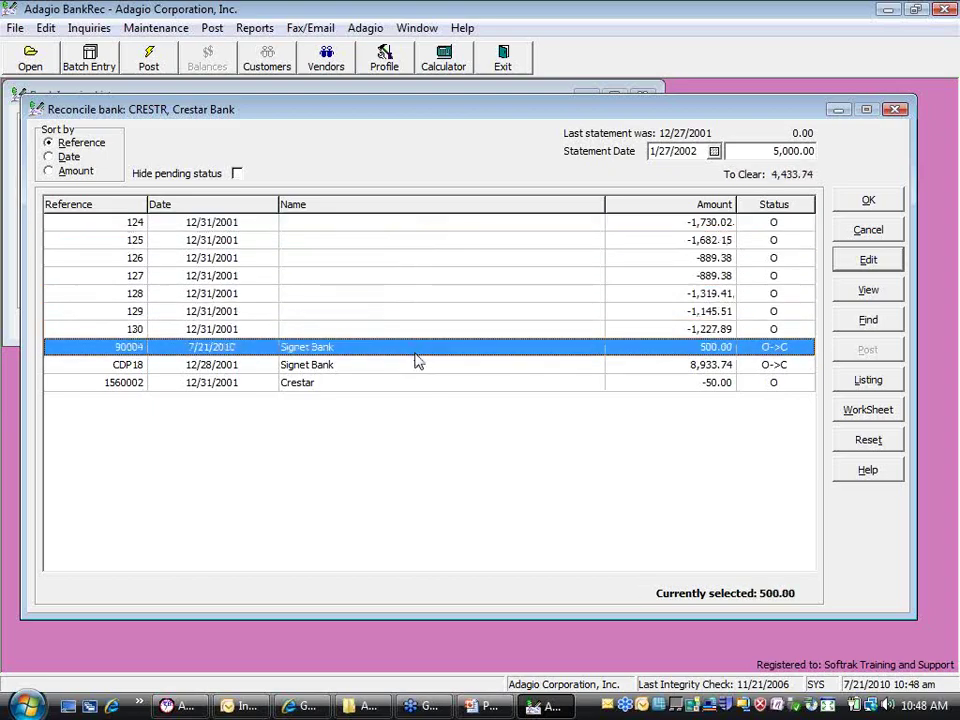
{"action": "left_click", "coordinate": [414, 366]}
{"action": "key", "text": "space"}
Multi-select cheques 124, 125, 126, 128 and deposit CDP18 and mark them cleared
{"action": "left_click", "coordinate": [374, 226]}
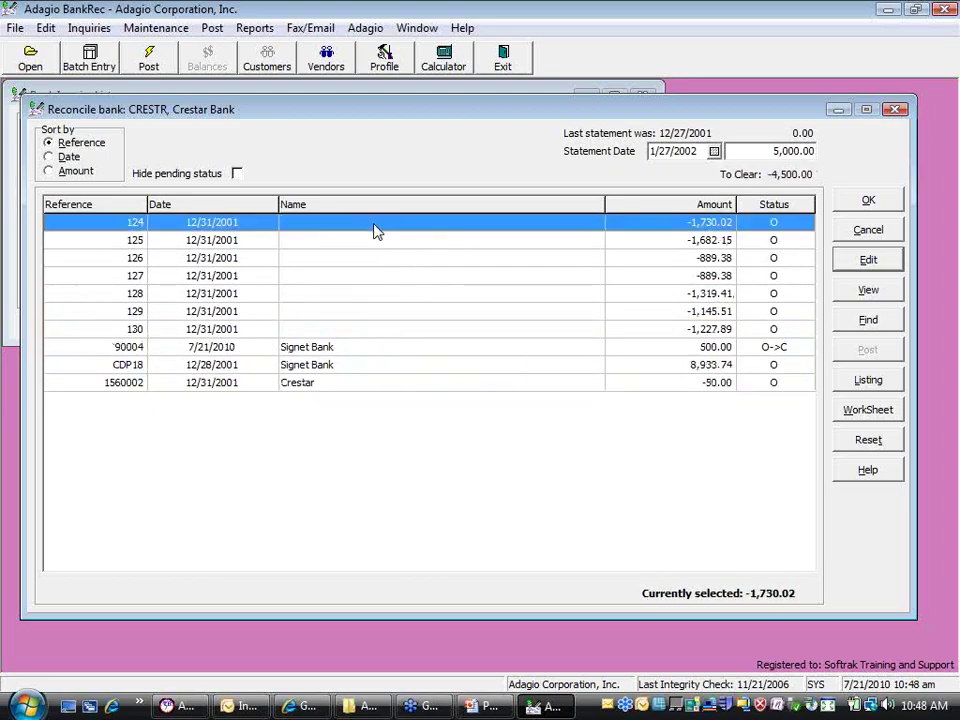
{"action": "left_click", "coordinate": [376, 233]}
{"action": "key", "text": "Down"}
{"action": "key", "text": "Down"}
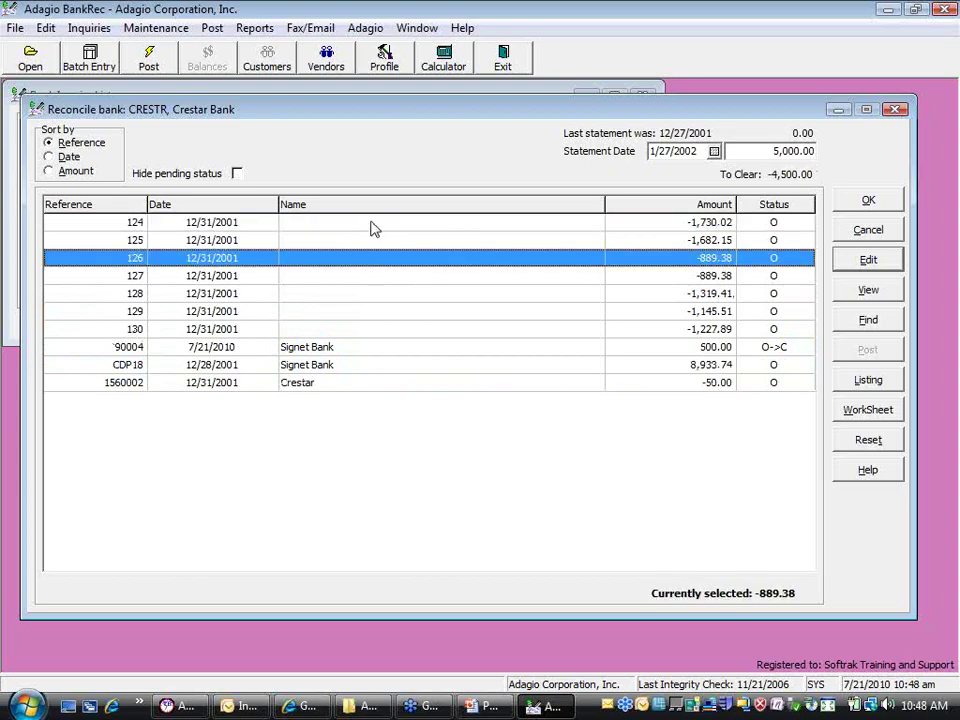
{"action": "left_click", "coordinate": [371, 227]}
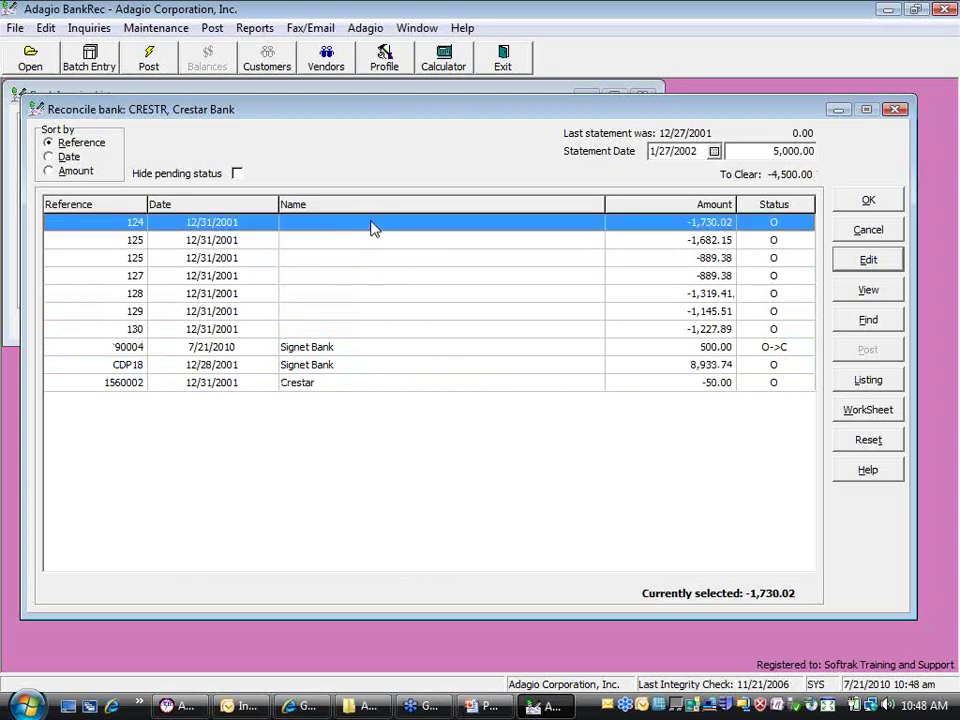
{"action": "left_click", "coordinate": [370, 240], "text": "ctrl"}
{"action": "left_click", "coordinate": [375, 258], "text": "ctrl"}
{"action": "left_click", "coordinate": [383, 293], "text": "ctrl"}
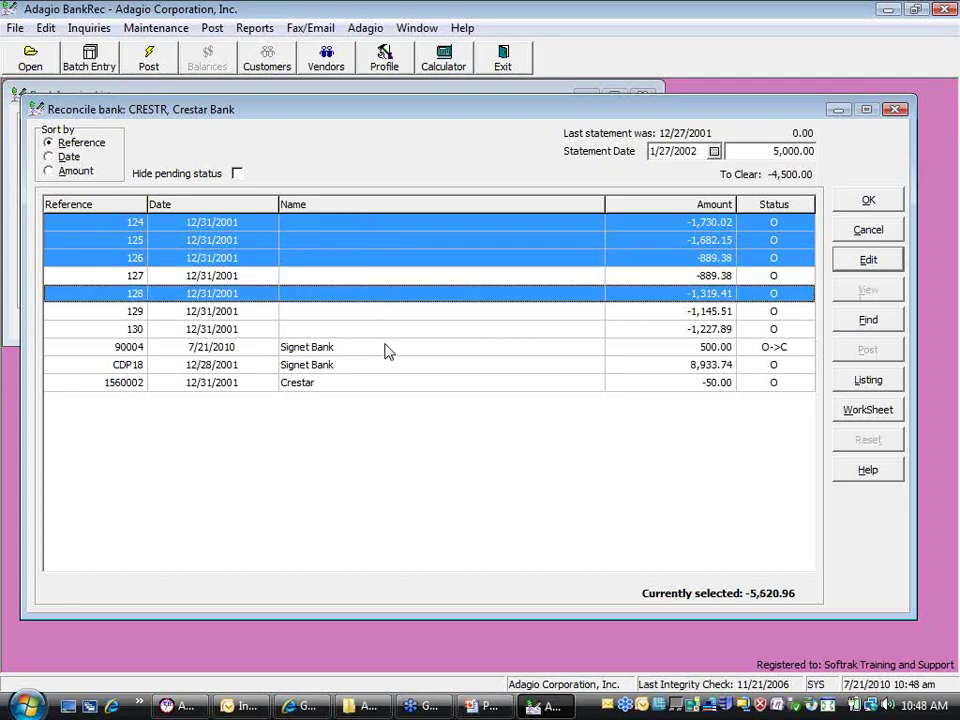
{"action": "left_click", "coordinate": [387, 366], "text": "ctrl"}
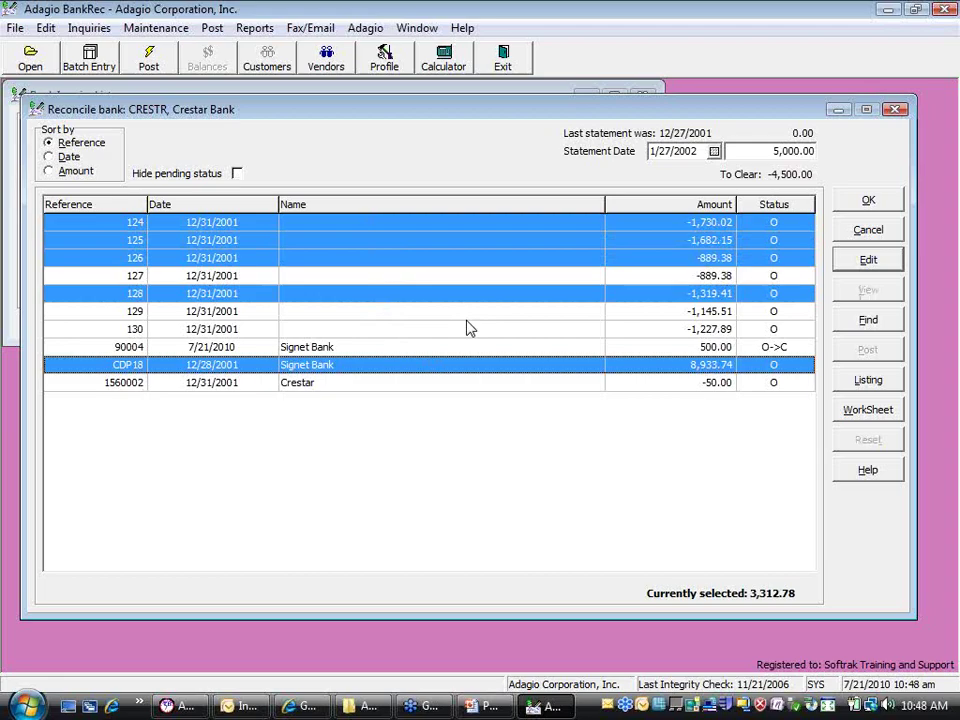
{"action": "key", "text": "space"}
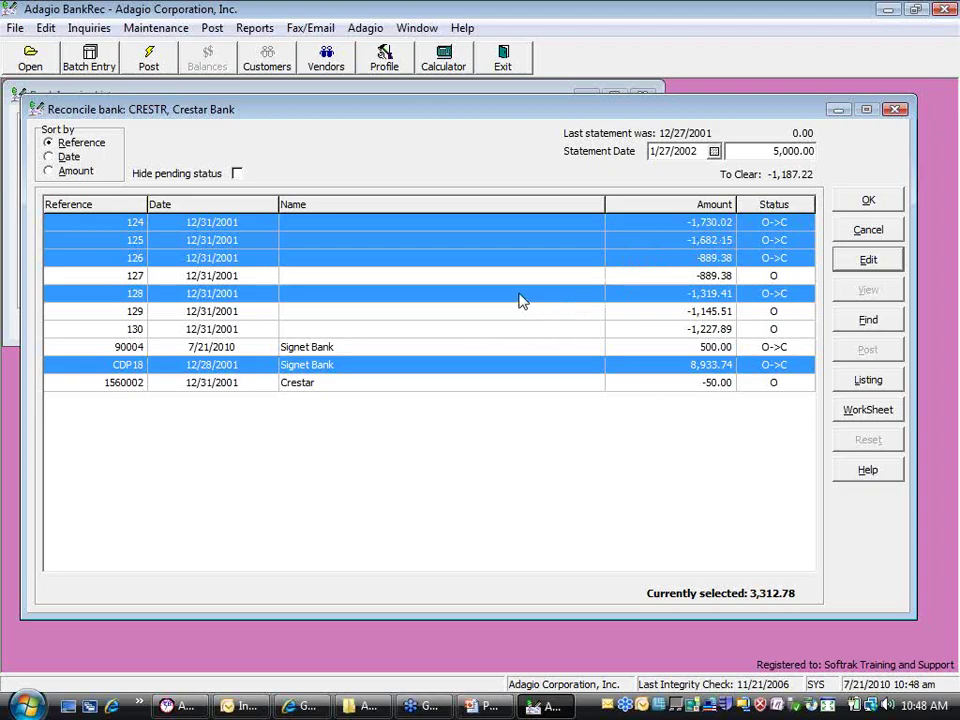
Re-apply the cleared marking to the selection, then return cheque 128 to outstanding
{"action": "key", "text": "space"}
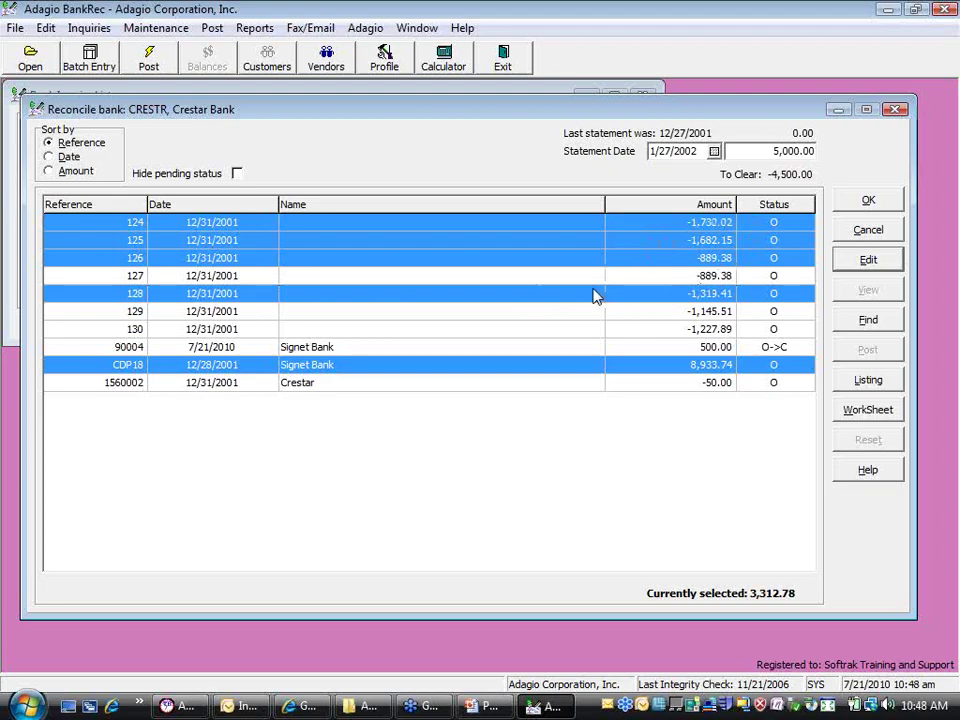
{"action": "left_click", "coordinate": [590, 297]}
{"action": "key", "text": "space"}
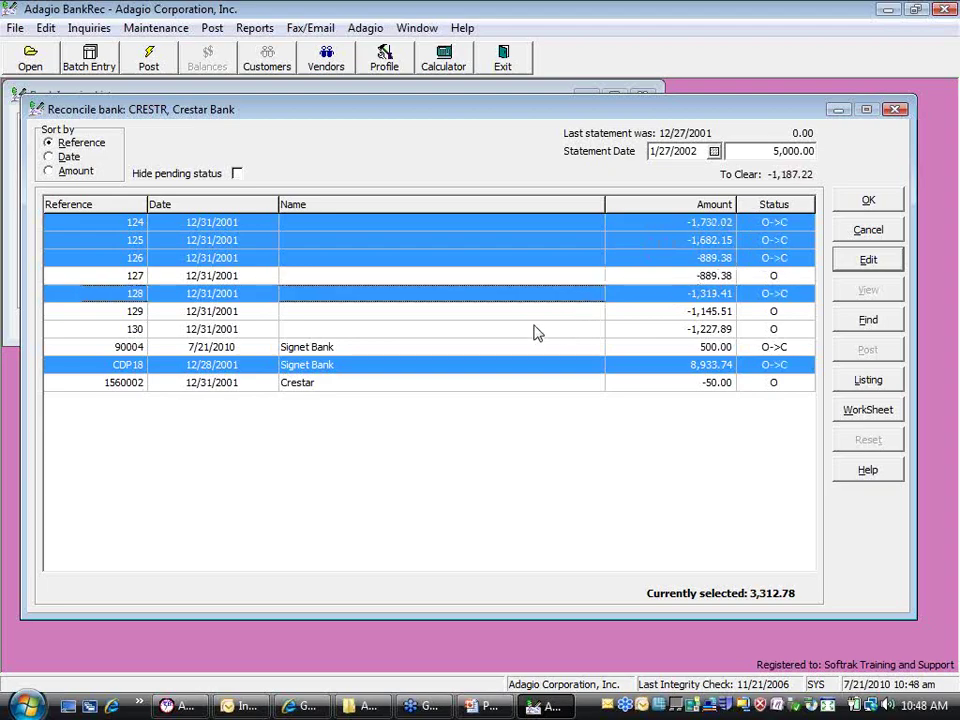
{"action": "left_click", "coordinate": [570, 326]}
{"action": "left_click", "coordinate": [497, 293]}
{"action": "key", "text": "space"}
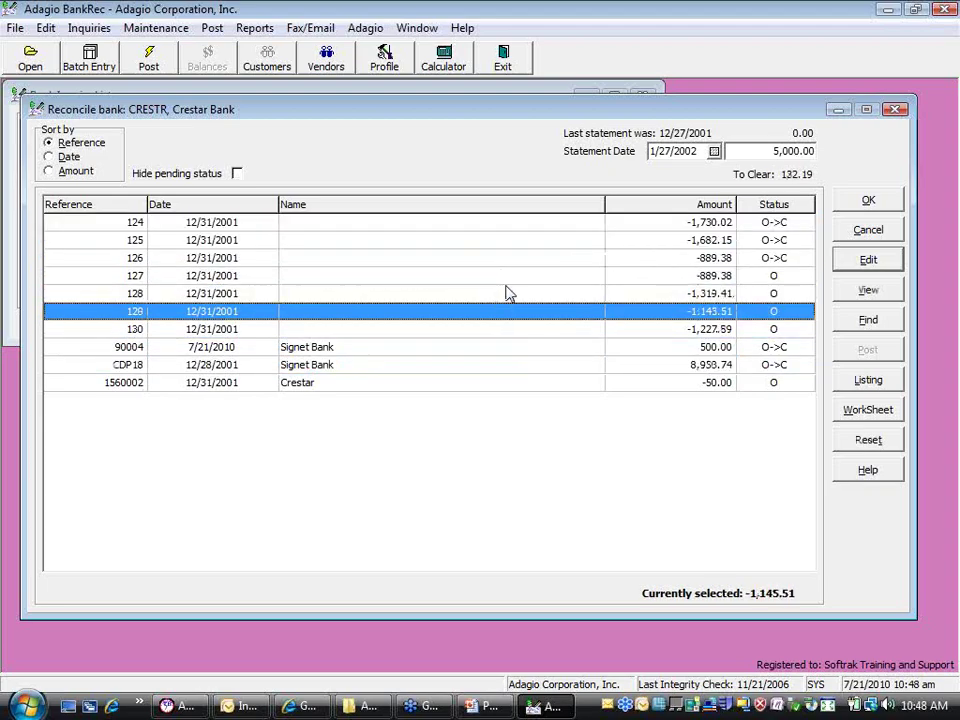
Correct the Crestar statement balance to 5,132.19 so To Clear shows 0.00
{"action": "left_click", "coordinate": [768, 151]}
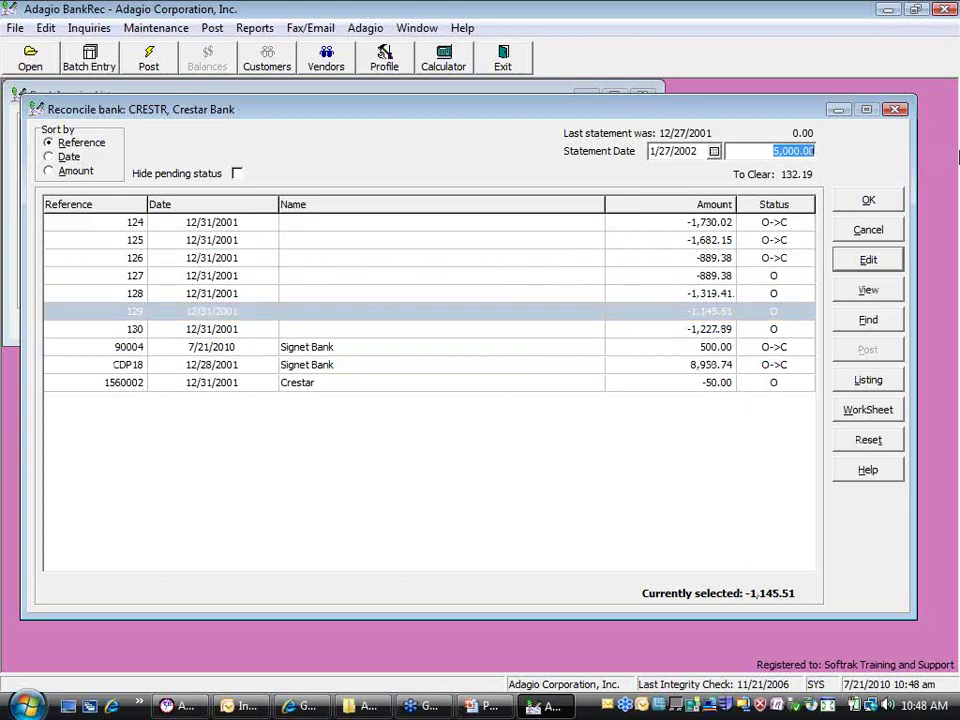
{"action": "type", "text": "513219"}
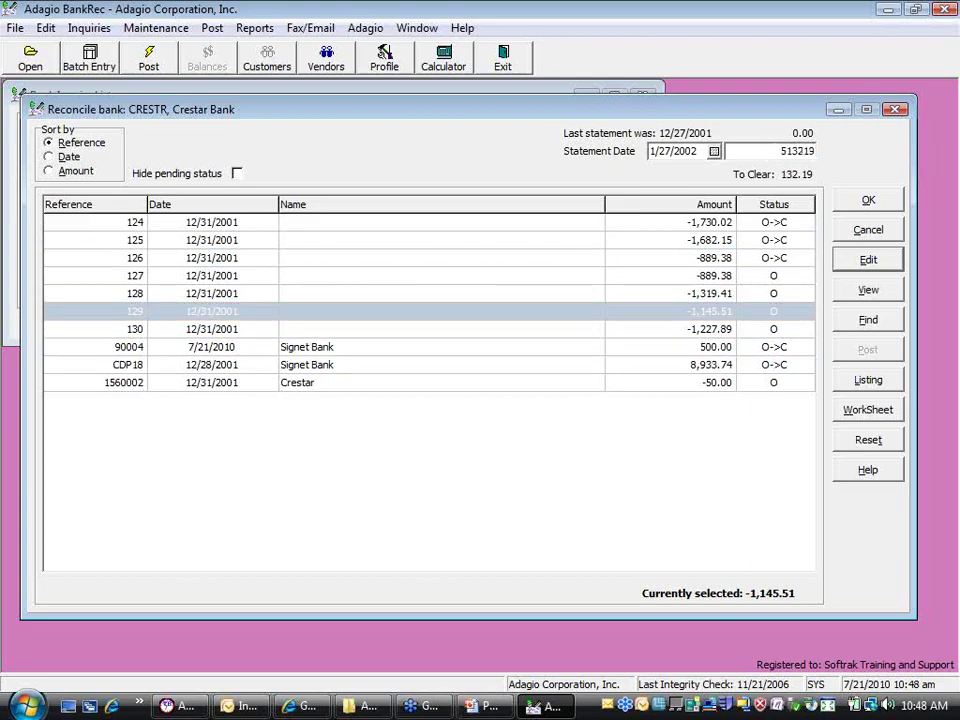
{"action": "key", "text": "Tab"}
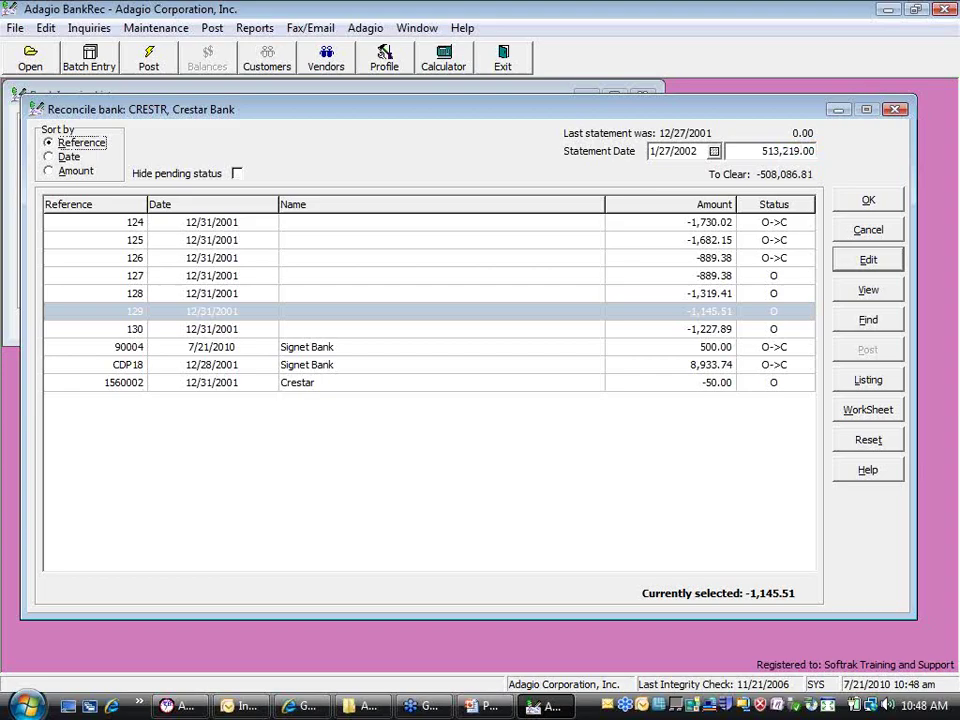
{"action": "left_click", "coordinate": [786, 148]}
{"action": "type", "text": "5132.19"}
{"action": "key", "text": "Tab"}
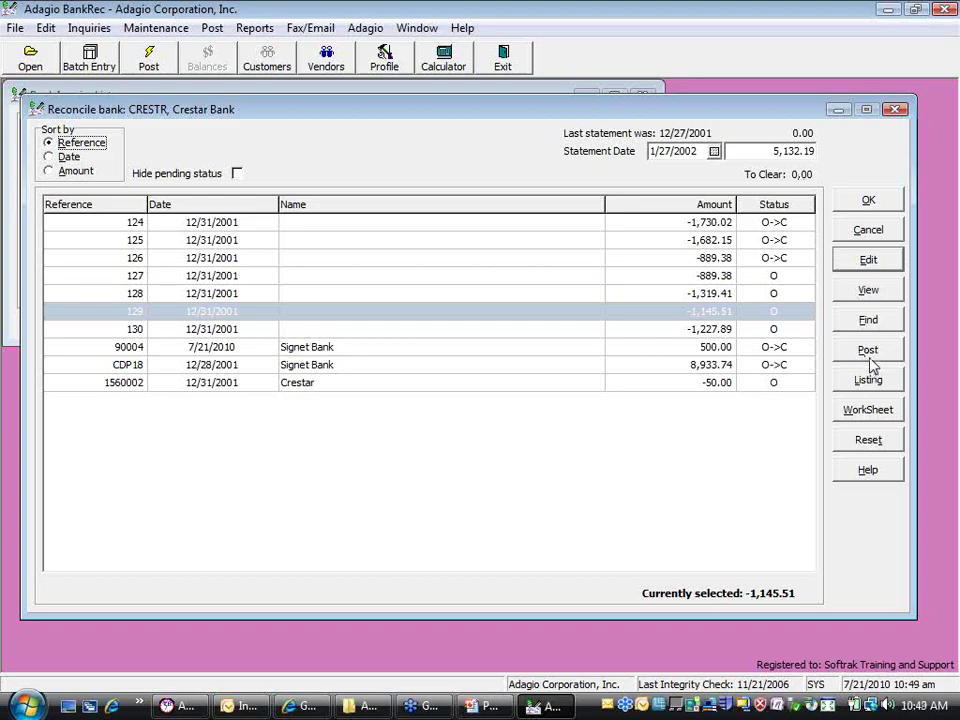
Set check 128 (-1,319.41) to Reversed status in the reconciliation
{"action": "double_click", "coordinate": [378, 296]}
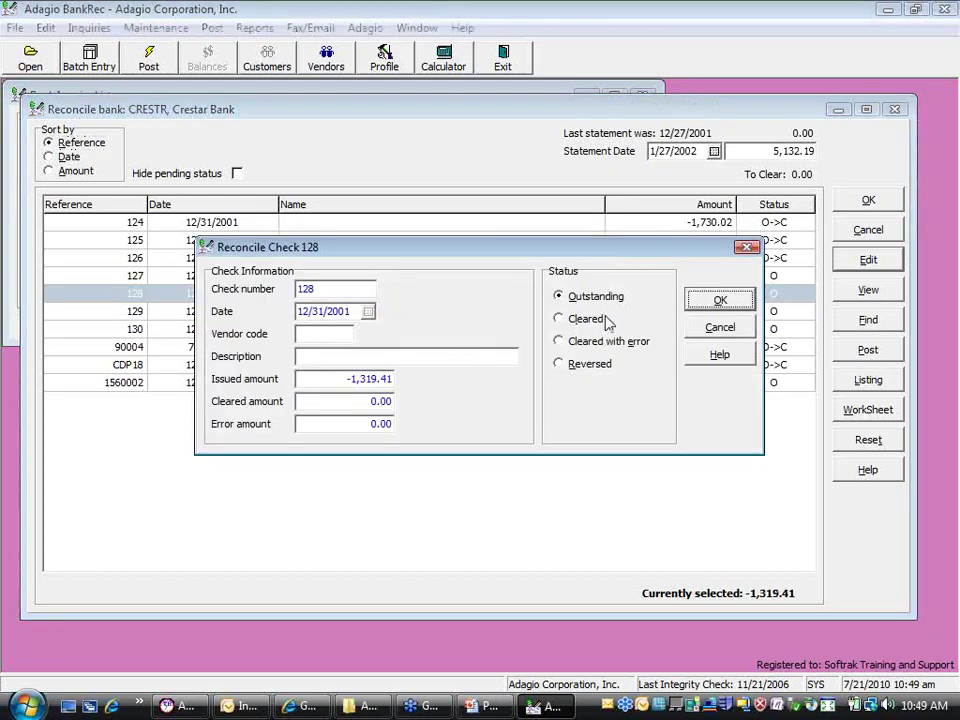
{"action": "left_click", "coordinate": [585, 370]}
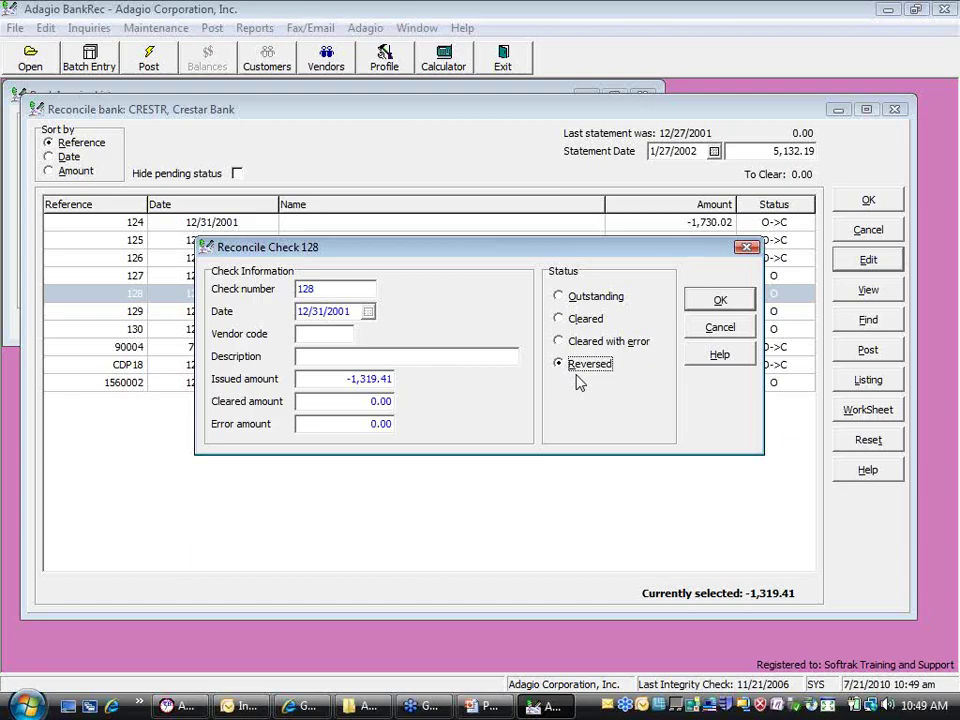
{"action": "left_click", "coordinate": [700, 310]}
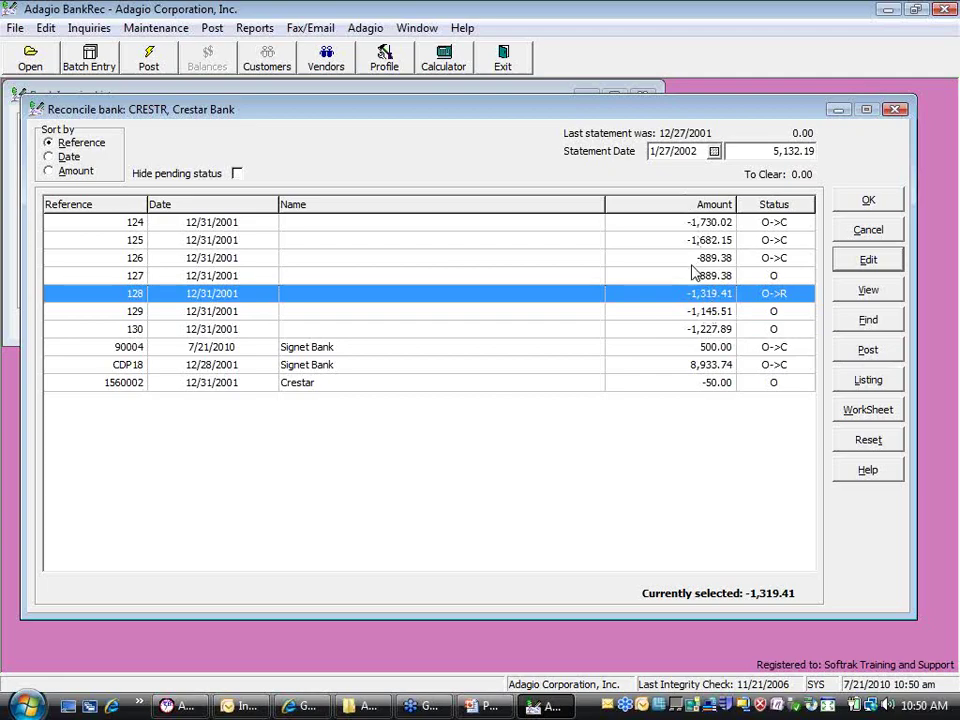
Post the pending Crestar reconciliation statuses and acknowledge the completion message
{"action": "left_click", "coordinate": [872, 352]}
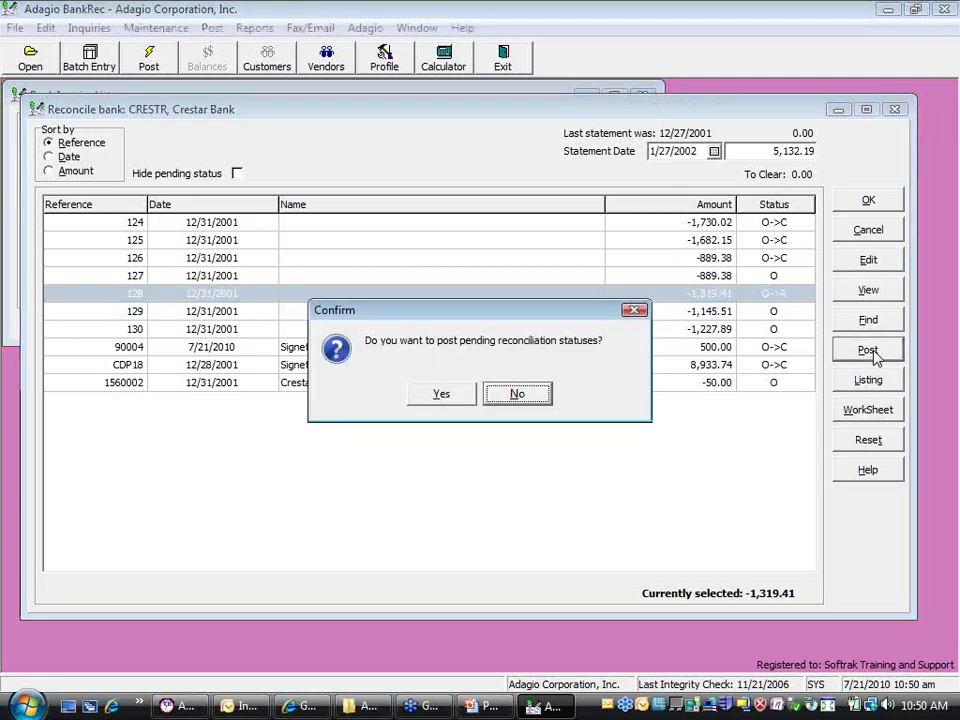
{"action": "left_click", "coordinate": [437, 398]}
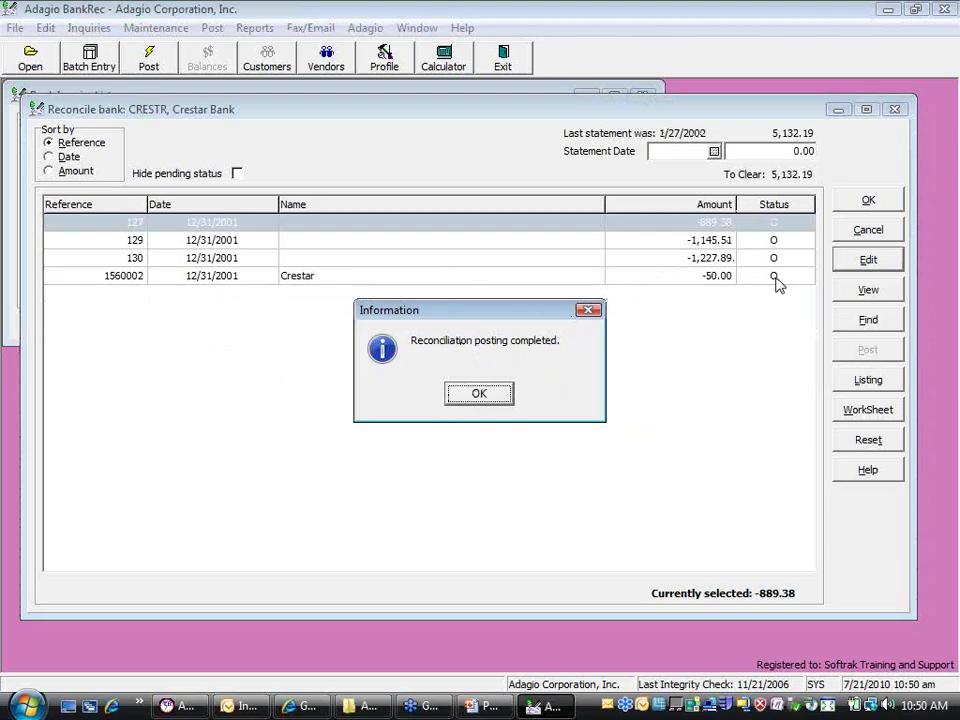
{"action": "left_click", "coordinate": [481, 396]}
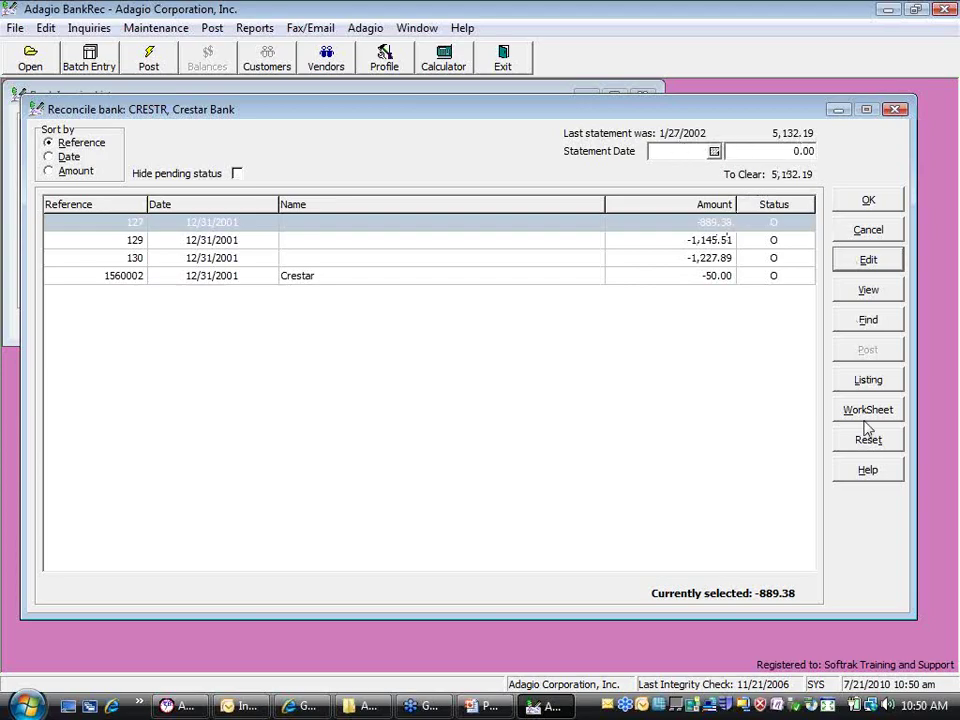
Close the reconciliation and inquiry list, then verify Crestar's last statement is 5,132.19 on 1/27/2002
{"action": "left_click", "coordinate": [858, 207]}
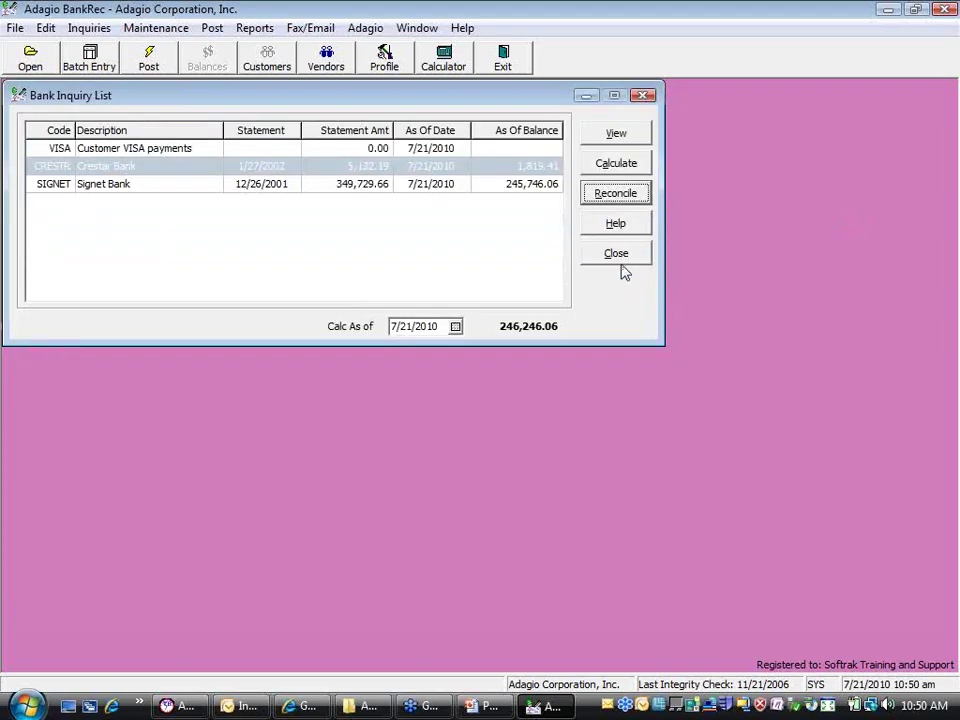
{"action": "left_click", "coordinate": [617, 256]}
{"action": "left_click", "coordinate": [44, 28]}
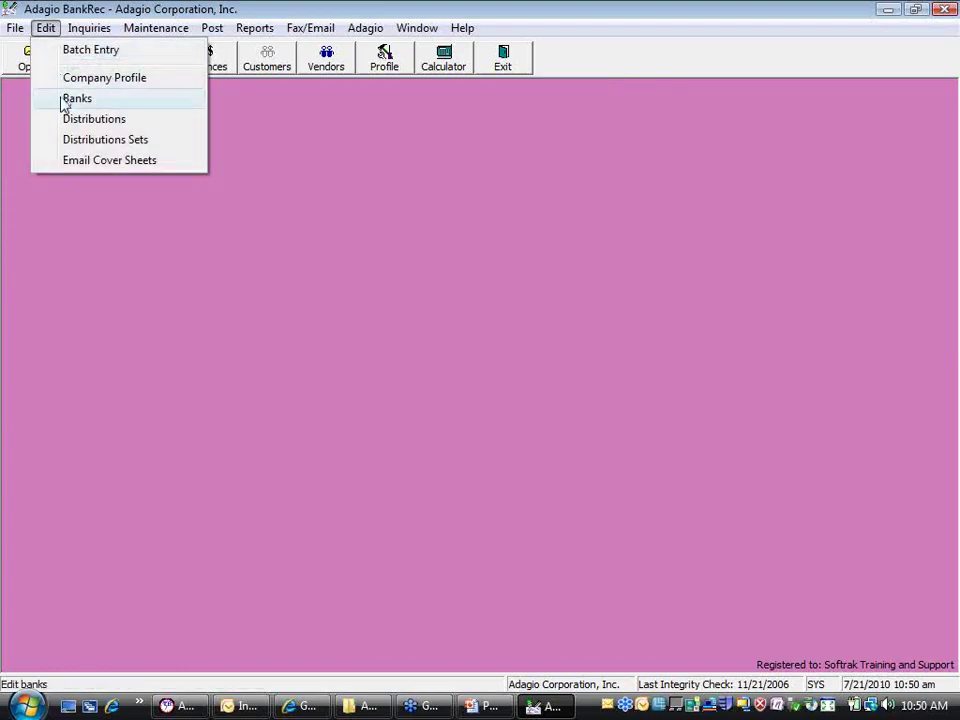
{"action": "left_click", "coordinate": [64, 98]}
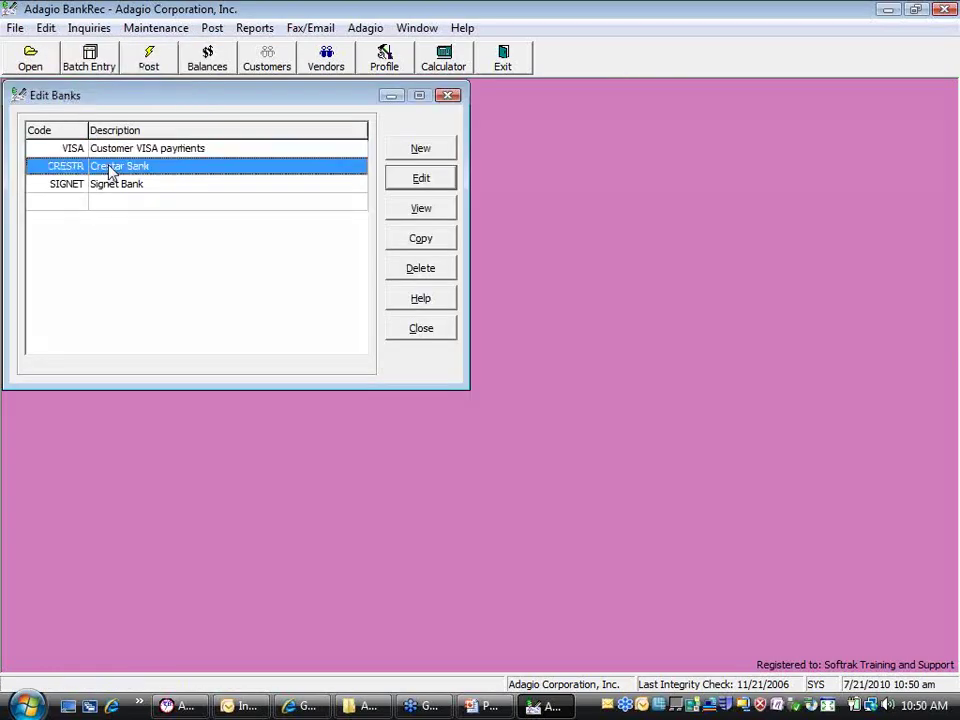
{"action": "double_click", "coordinate": [112, 167]}
{"action": "left_click", "coordinate": [508, 188]}
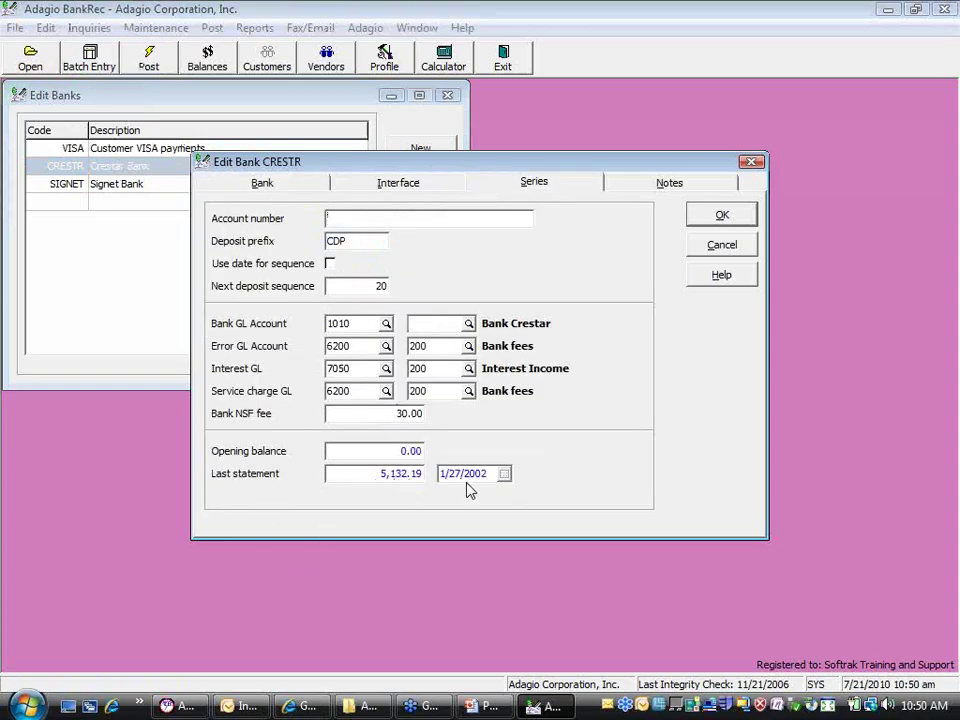
{"action": "left_click", "coordinate": [712, 250]}
{"action": "left_click", "coordinate": [421, 330]}
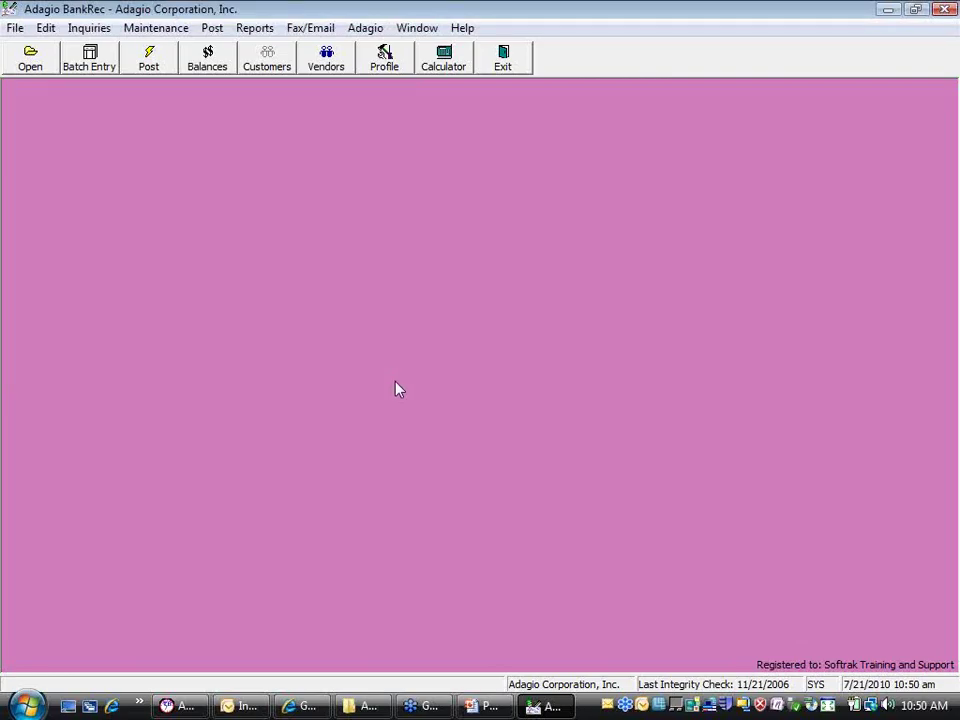
{"action": "left_click", "coordinate": [45, 30]}
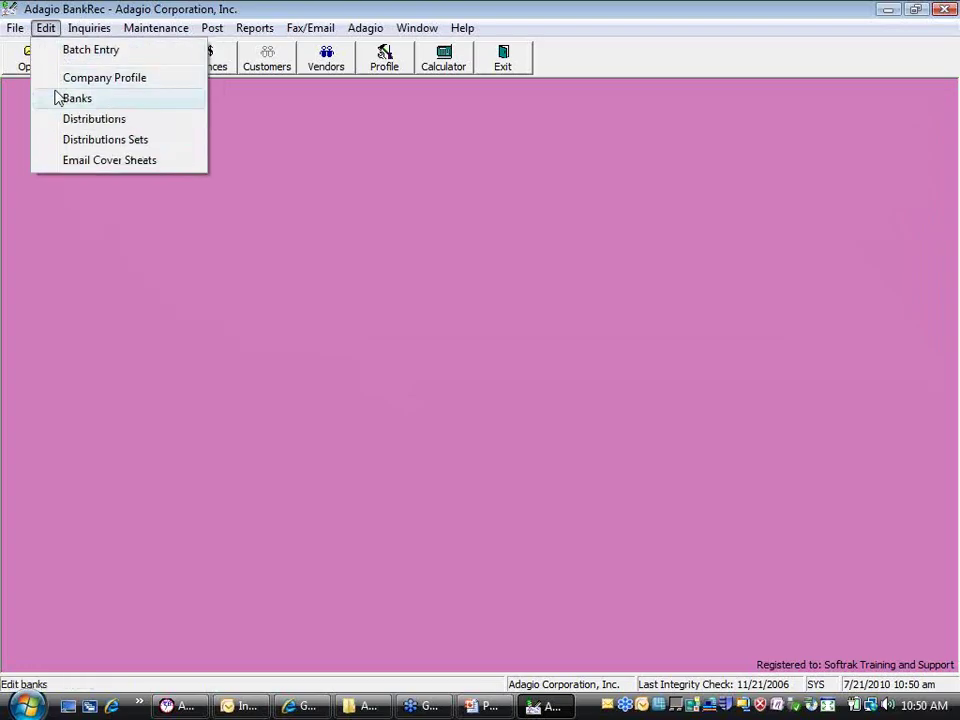
{"action": "left_click", "coordinate": [58, 98]}
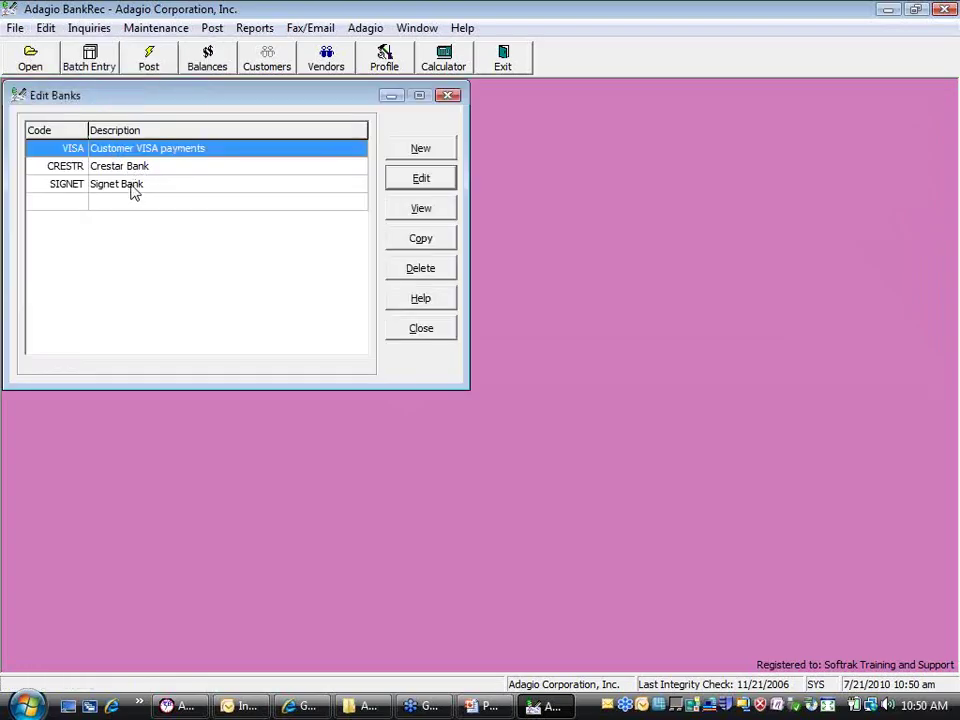
{"action": "double_click", "coordinate": [133, 188]}
{"action": "left_click", "coordinate": [365, 186]}
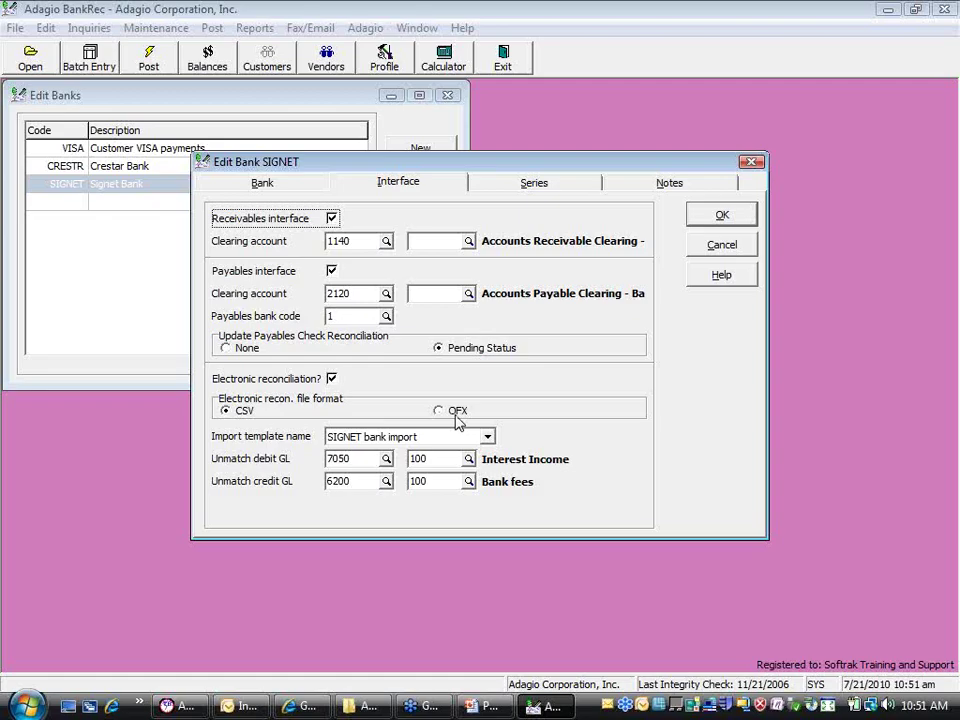
{"action": "left_click", "coordinate": [455, 418]}
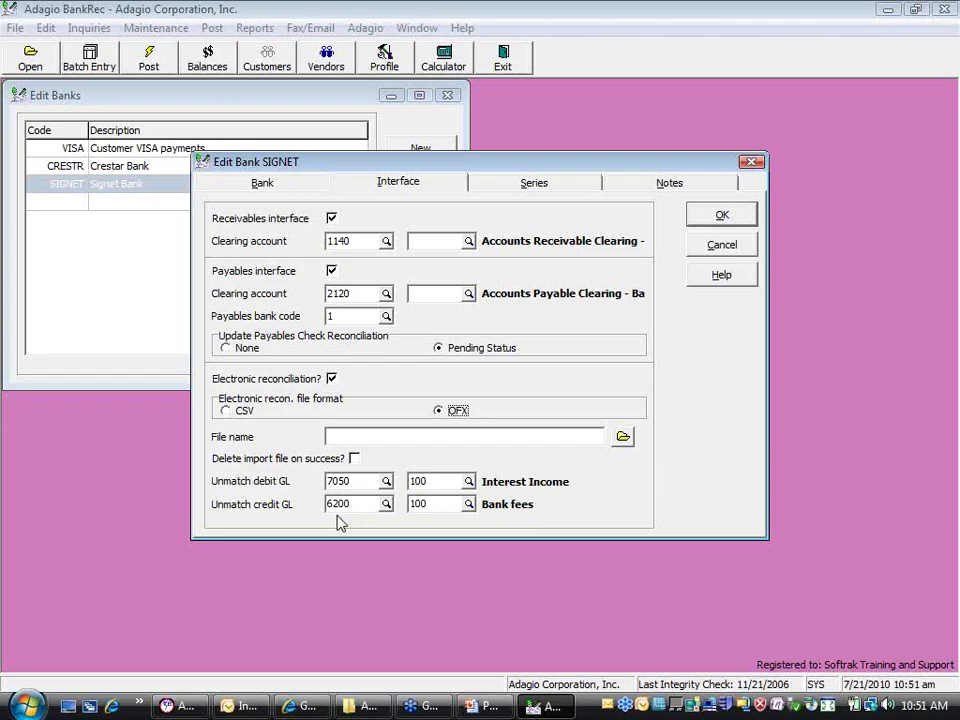
{"action": "left_click", "coordinate": [226, 411]}
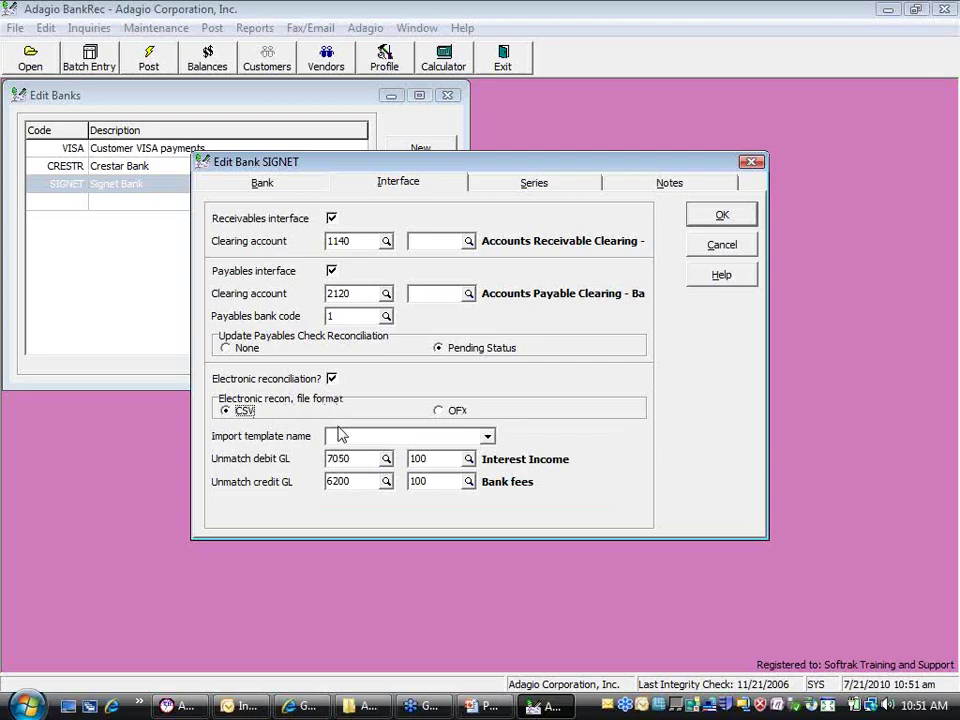
{"action": "left_click", "coordinate": [488, 437]}
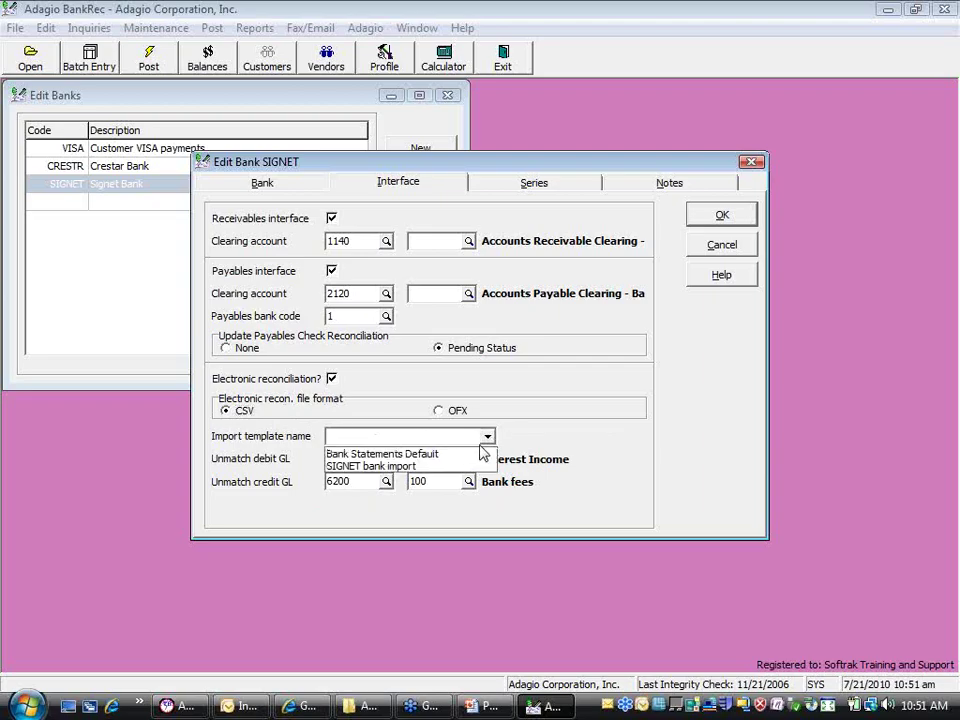
{"action": "left_click", "coordinate": [462, 466]}
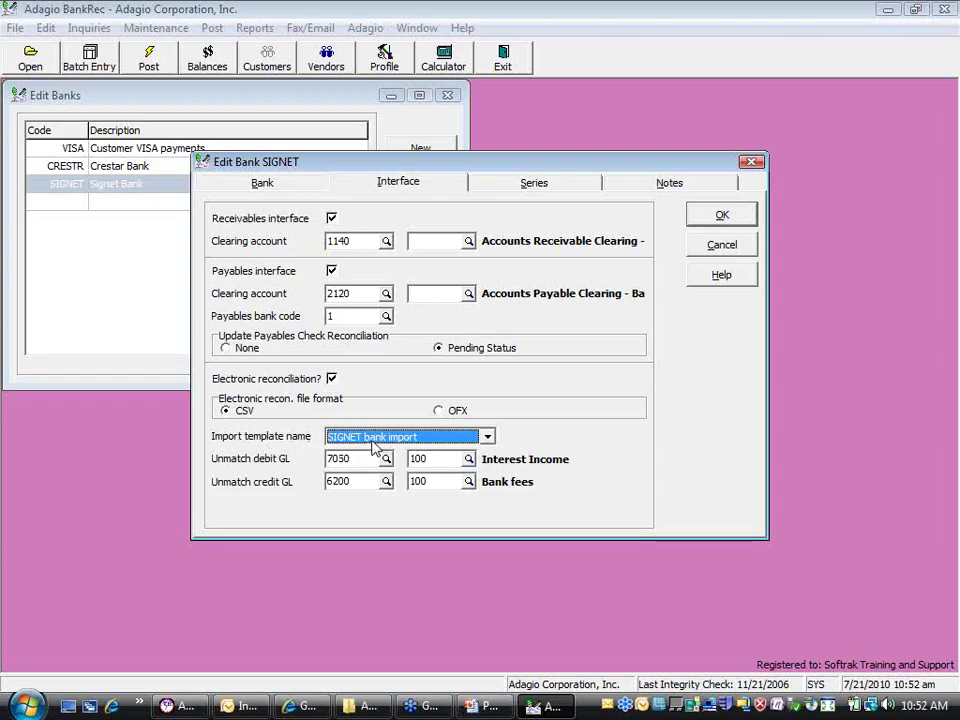
{"action": "left_click", "coordinate": [708, 224]}
{"action": "left_click", "coordinate": [398, 332]}
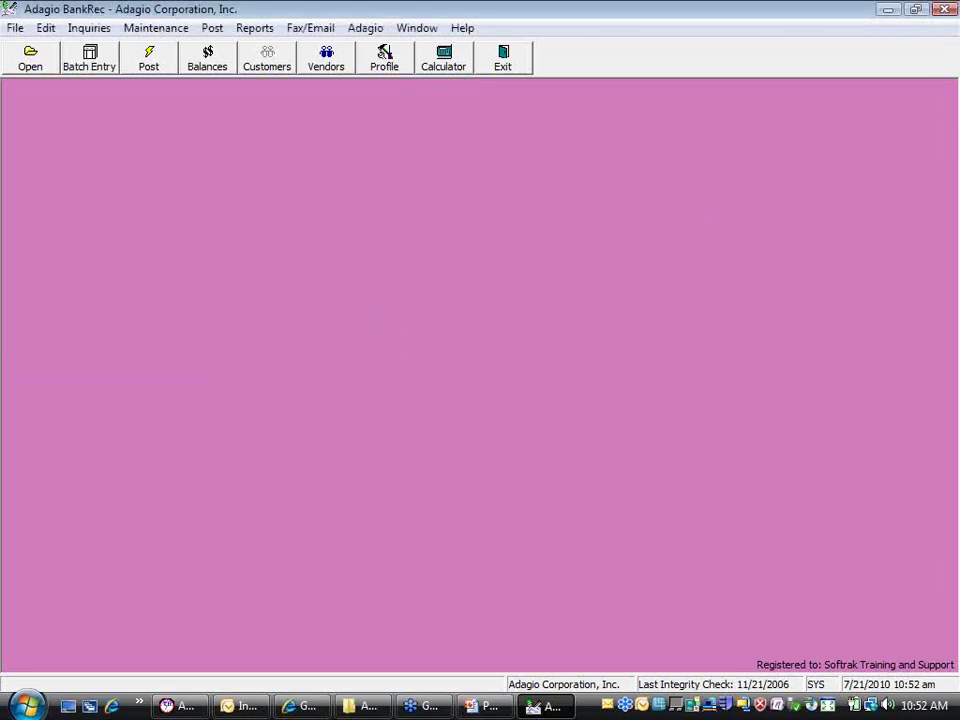
Review the SIGNET template's import fields: Date, Description 1, Check number, Credit, Debit
{"action": "left_click", "coordinate": [18, 28]}
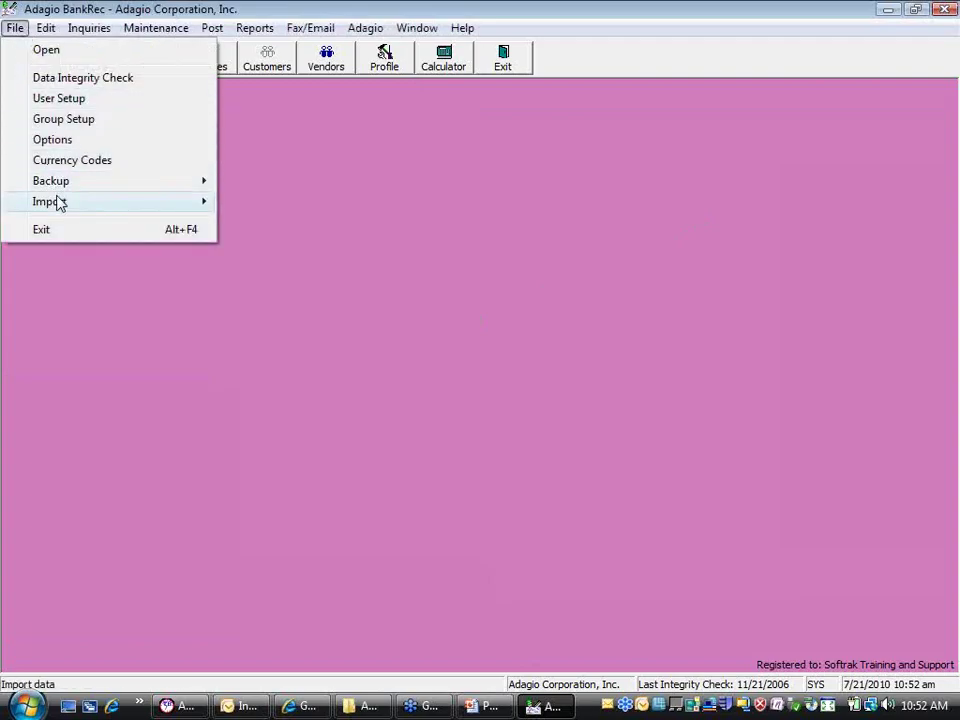
{"action": "mouse_move", "coordinate": [58, 201]}
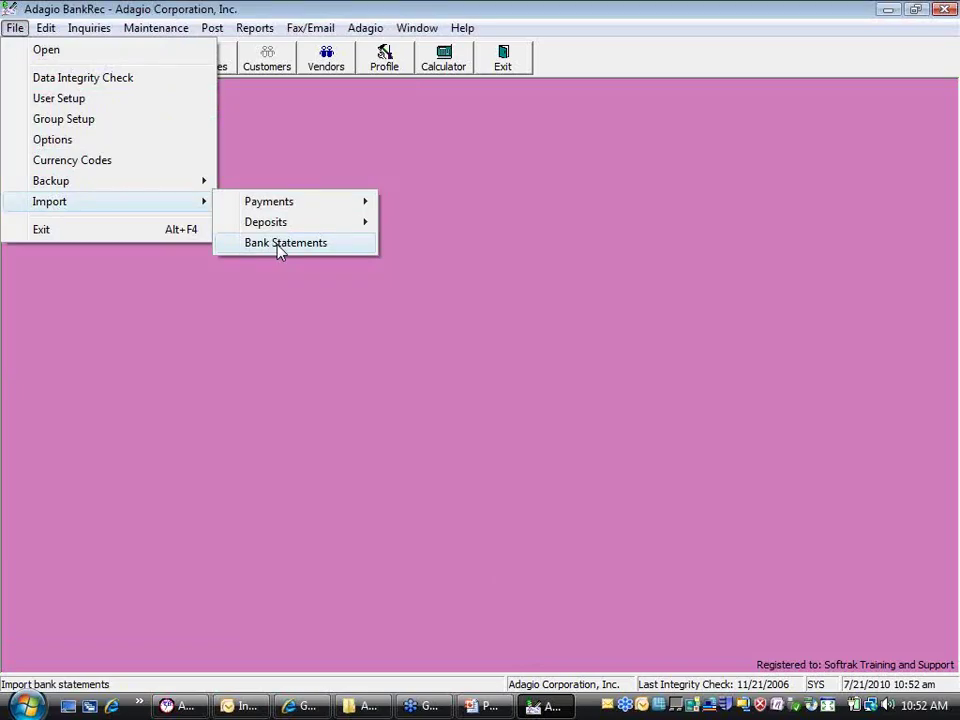
{"action": "left_click", "coordinate": [280, 246]}
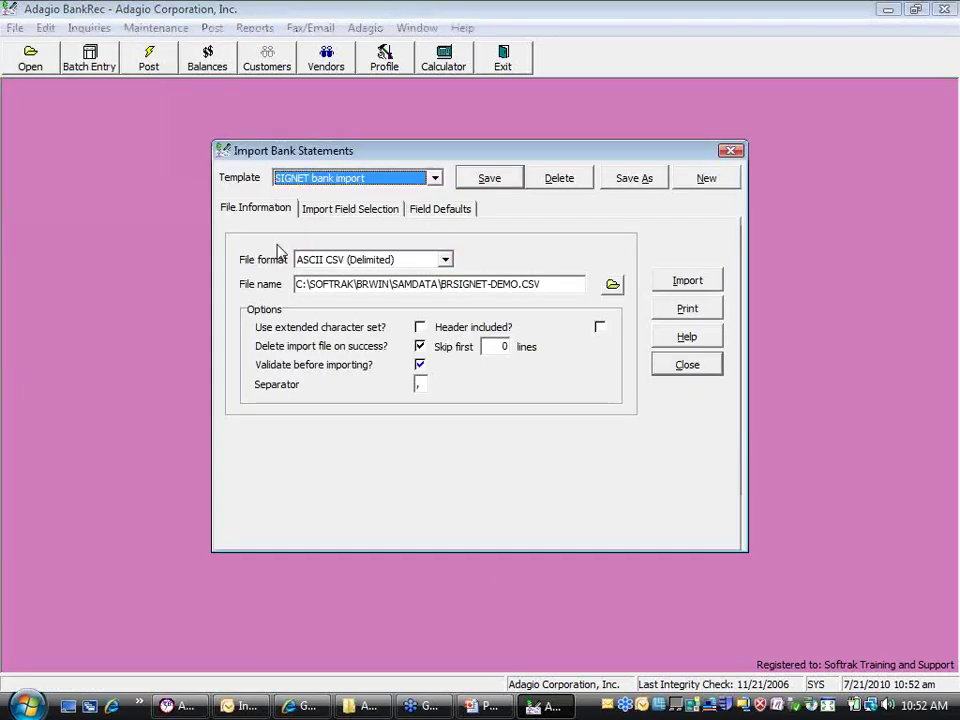
{"action": "left_click", "coordinate": [321, 214]}
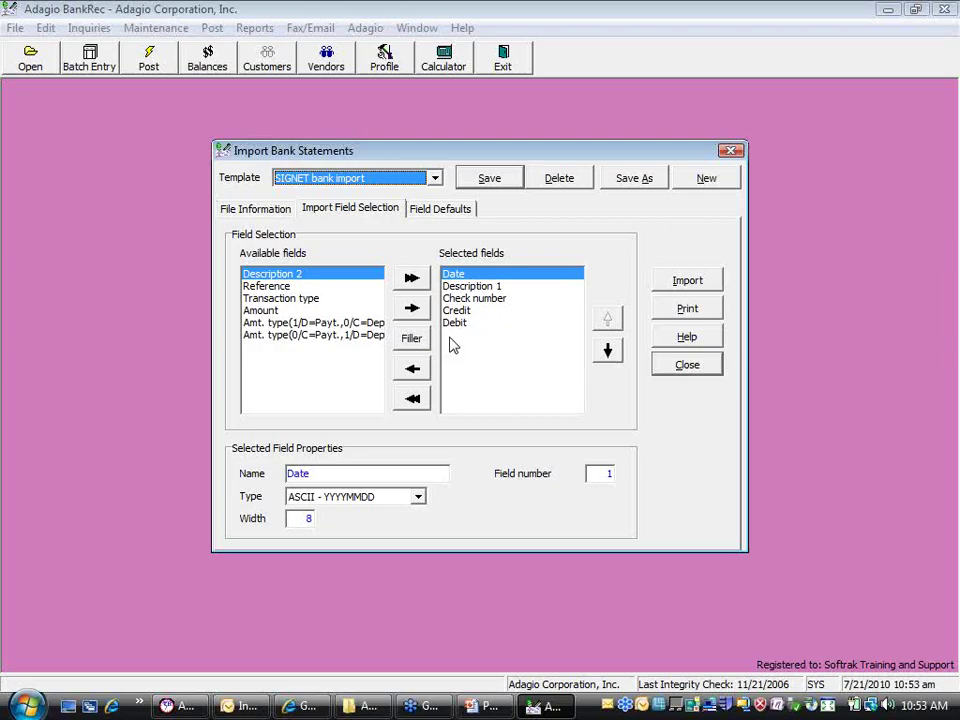
{"action": "left_click", "coordinate": [687, 365]}
Verify the SIGNET bank record imports CSV using the SIGNET bank import template
{"action": "left_click", "coordinate": [45, 28]}
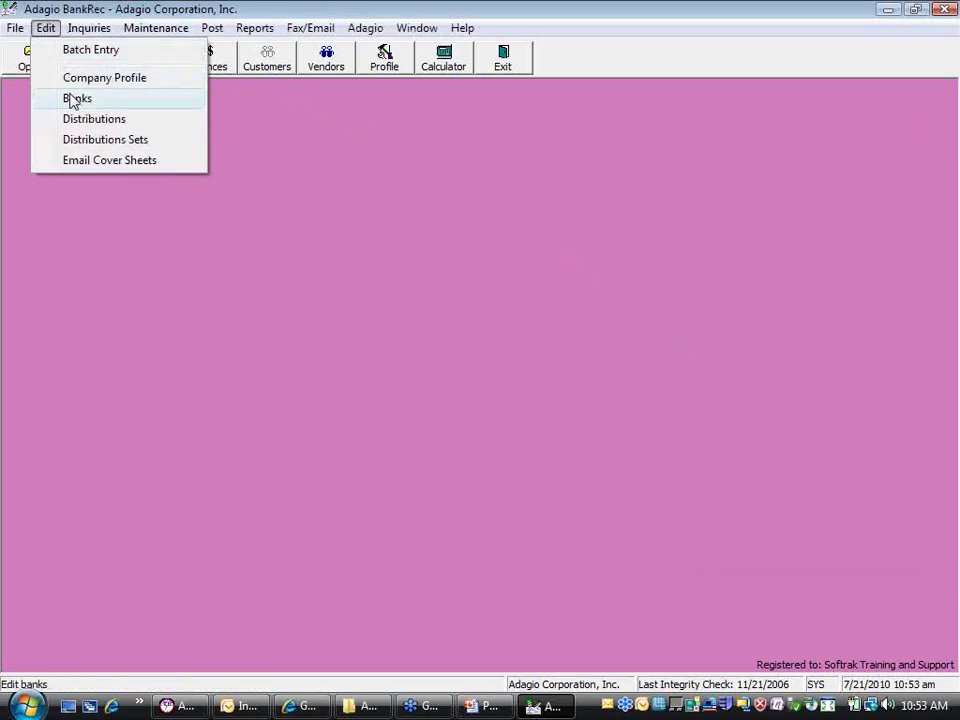
{"action": "left_click", "coordinate": [72, 100]}
{"action": "double_click", "coordinate": [129, 189]}
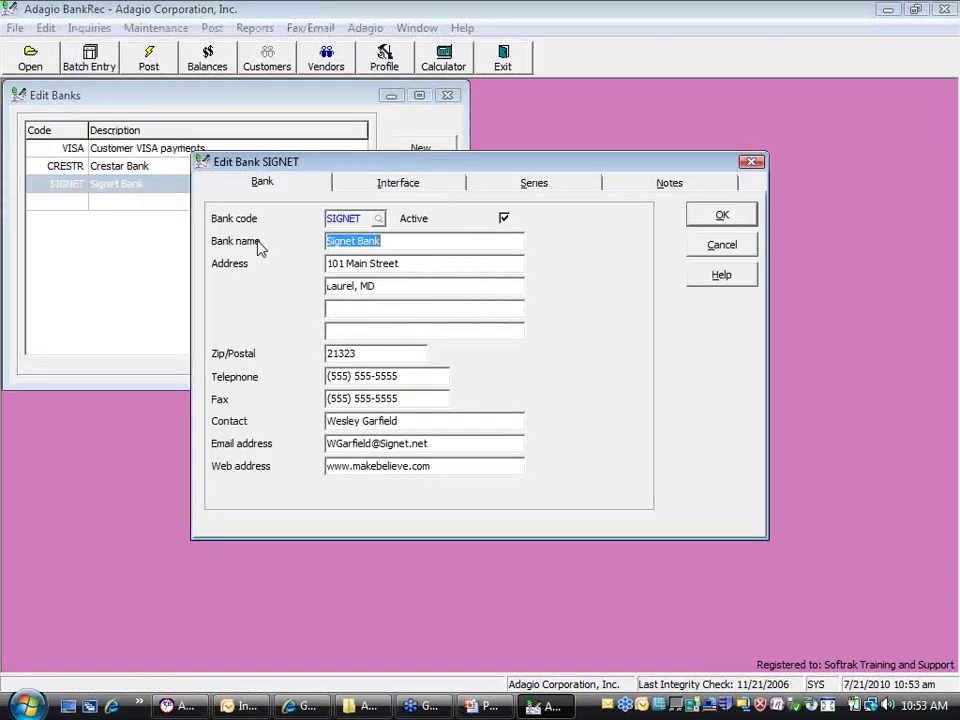
{"action": "left_click", "coordinate": [395, 186]}
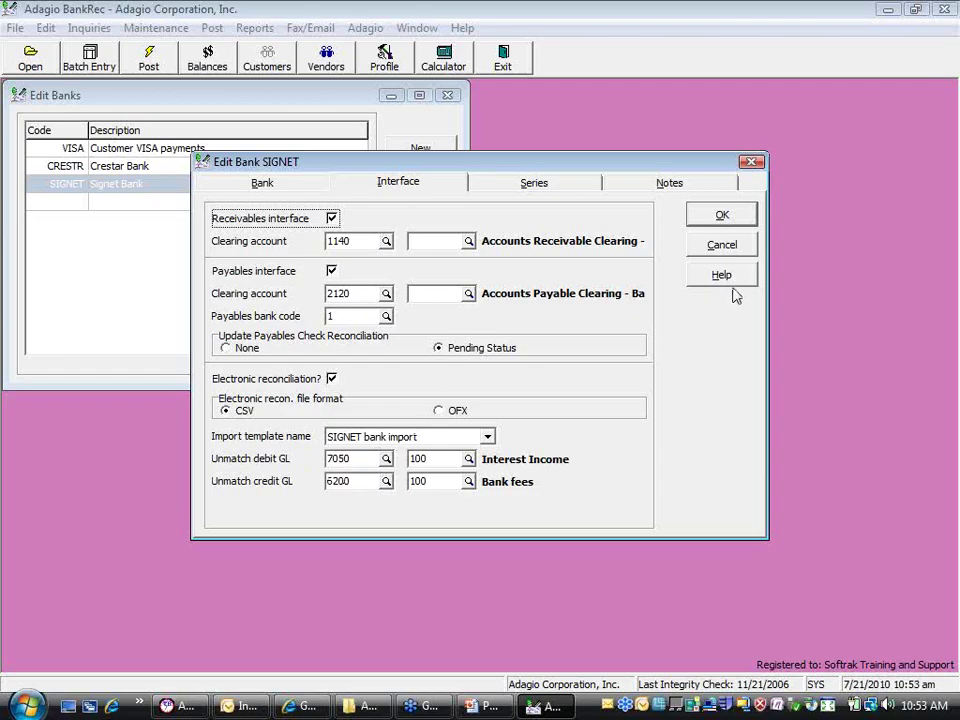
{"action": "left_click", "coordinate": [716, 248]}
{"action": "left_click", "coordinate": [450, 328]}
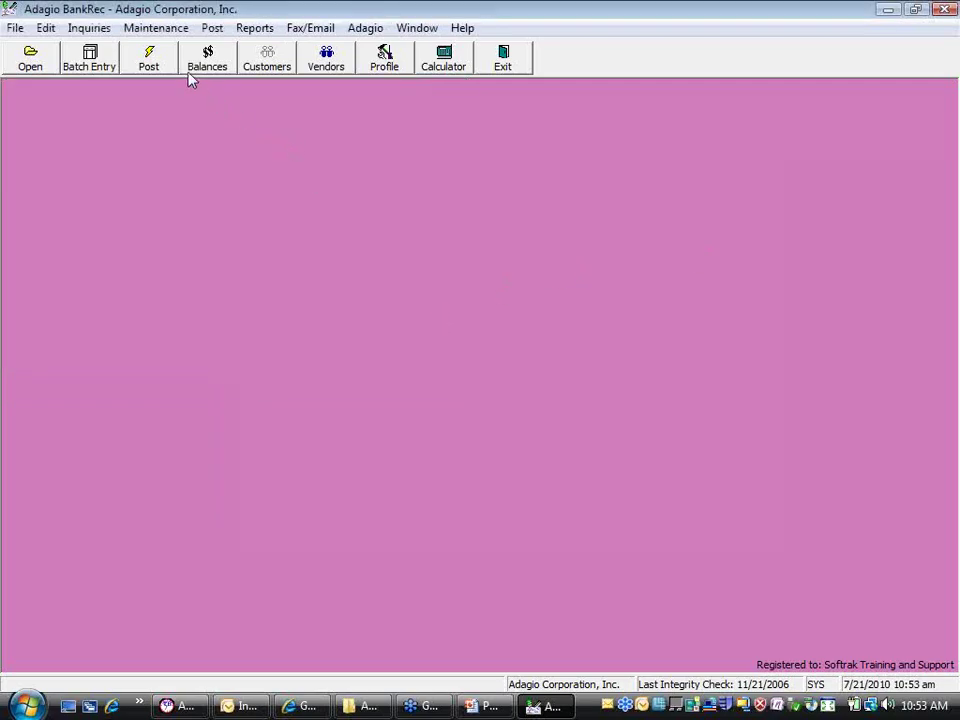
{"action": "left_click", "coordinate": [199, 68]}
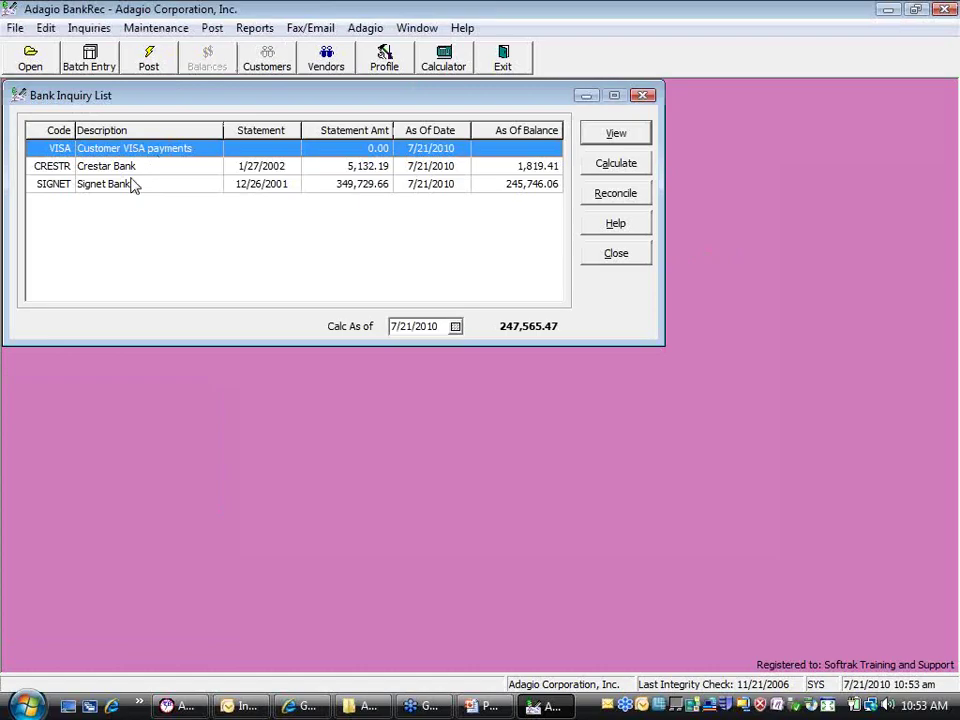
Reconcile SIGNET and import 16 statement records from BRSIGNET-DEMO.CSV
{"action": "left_click", "coordinate": [133, 185]}
{"action": "left_click", "coordinate": [596, 196]}
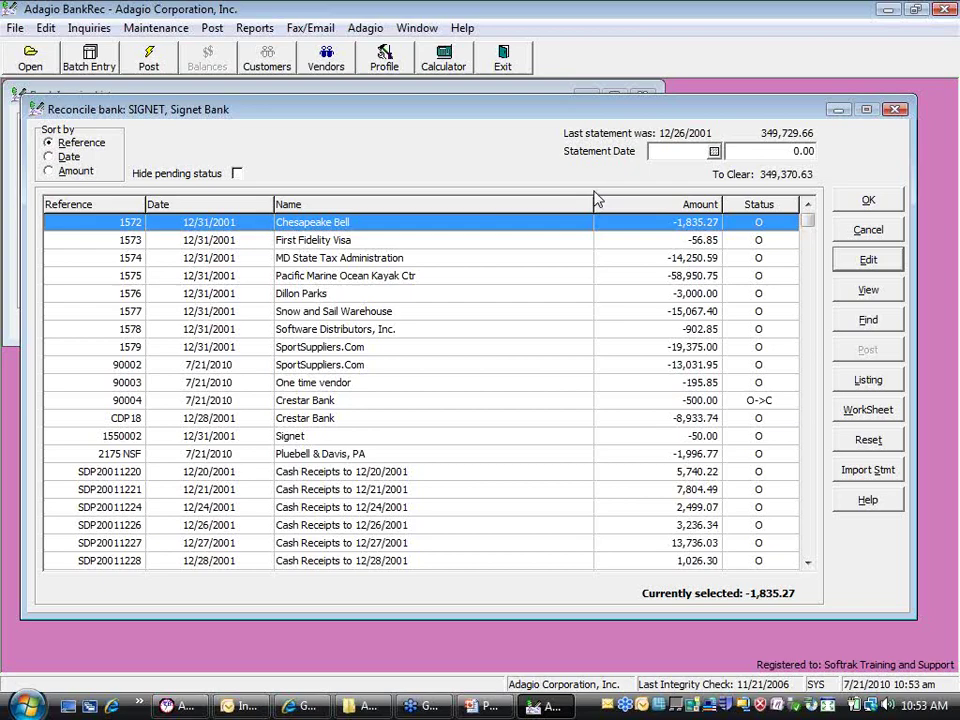
{"action": "left_click", "coordinate": [869, 478]}
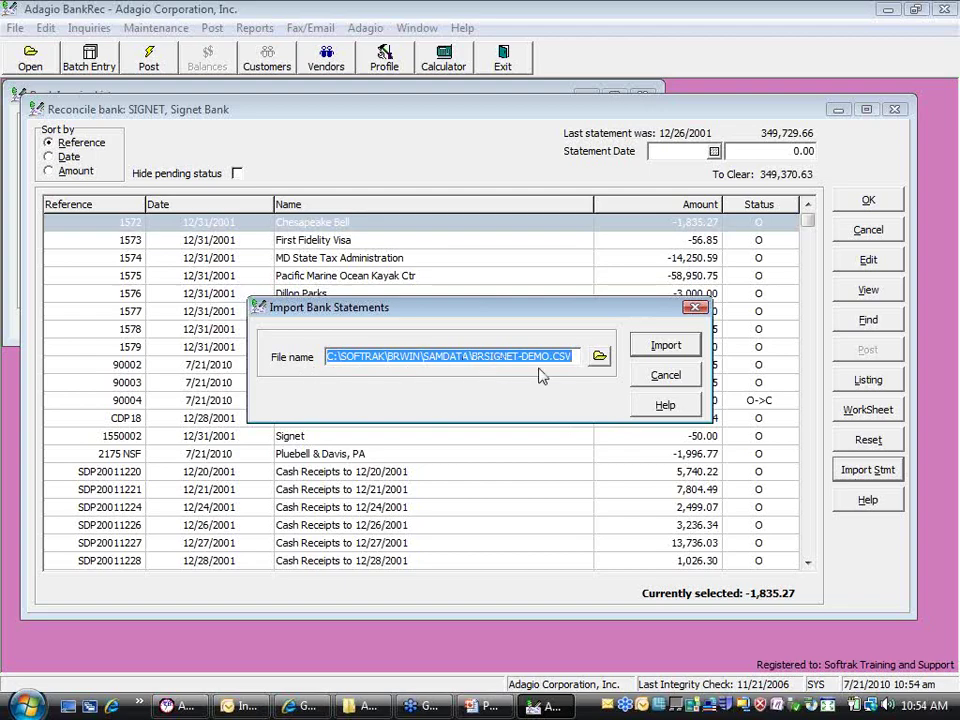
{"action": "left_click", "coordinate": [668, 344]}
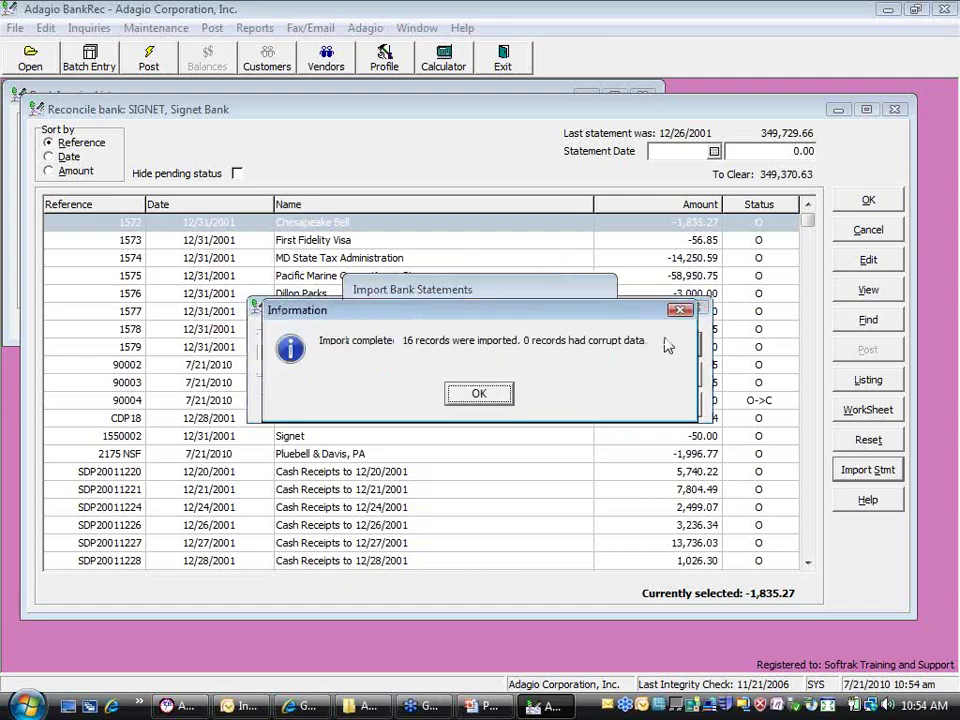
{"action": "left_click", "coordinate": [478, 393]}
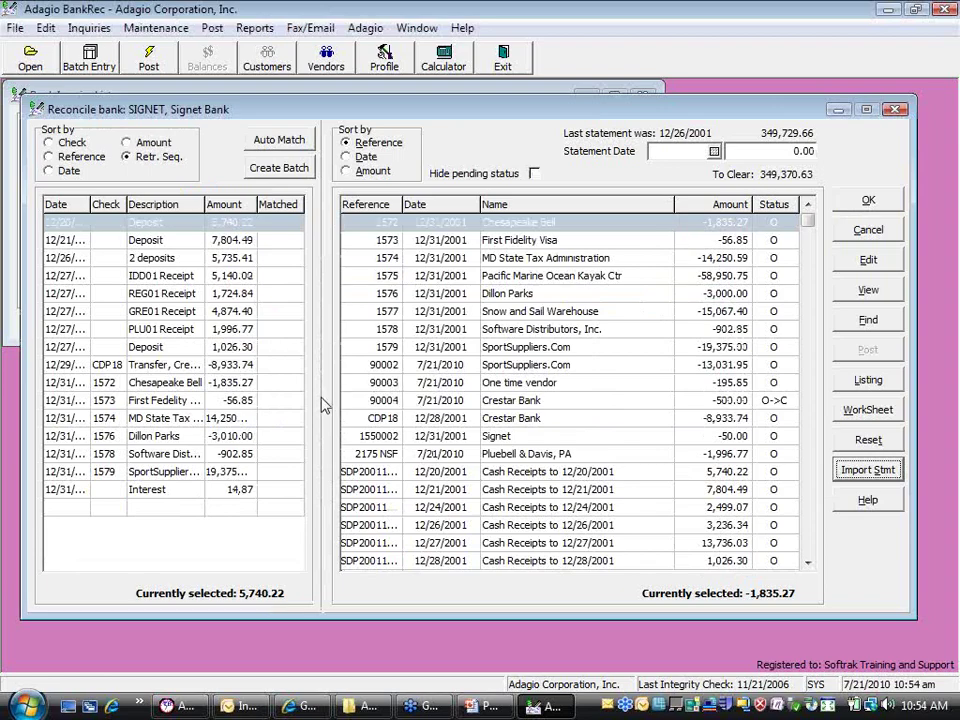
Widen the statement panel, then sort both the statement lines and book transactions by Date
{"action": "left_click_drag", "start_coordinate": [321, 394], "coordinate": [422, 407]}
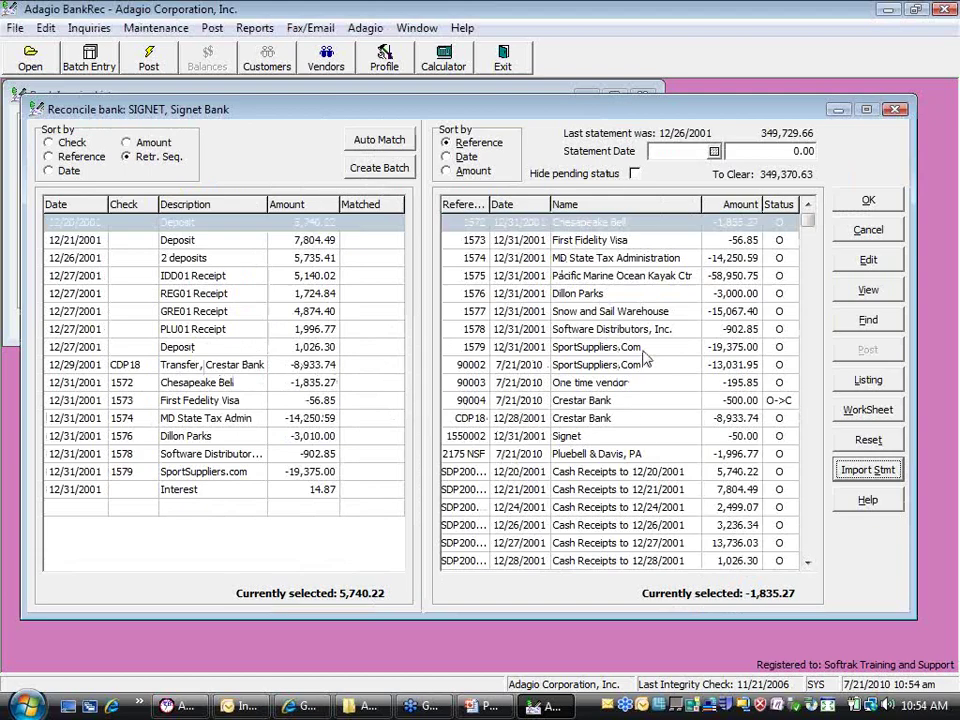
{"action": "left_click_drag", "start_coordinate": [422, 461], "coordinate": [407, 461]}
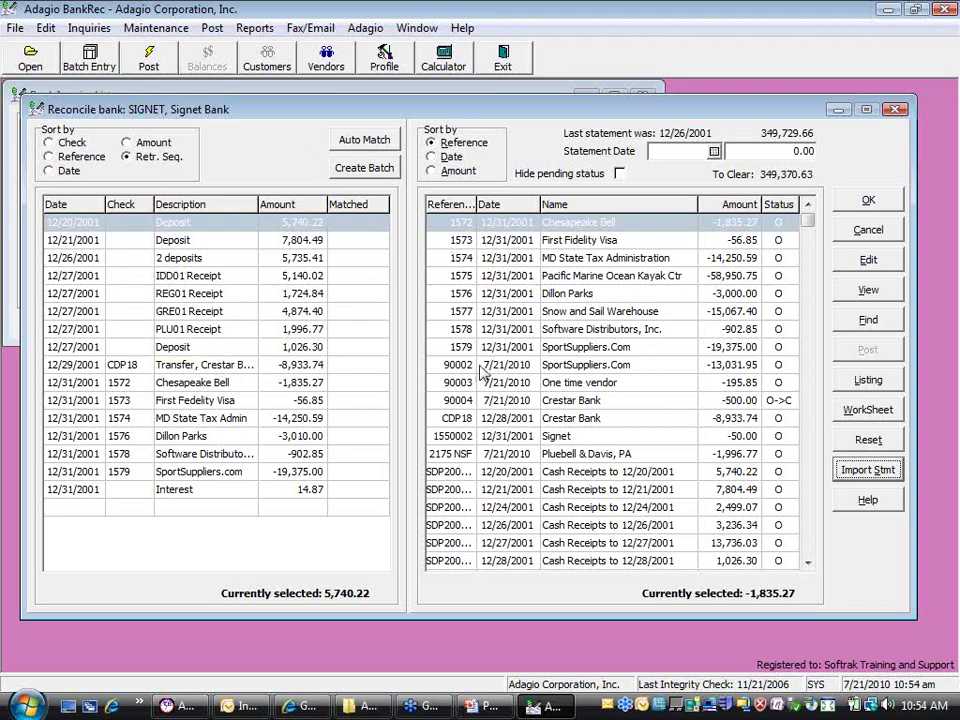
{"action": "left_click", "coordinate": [447, 160]}
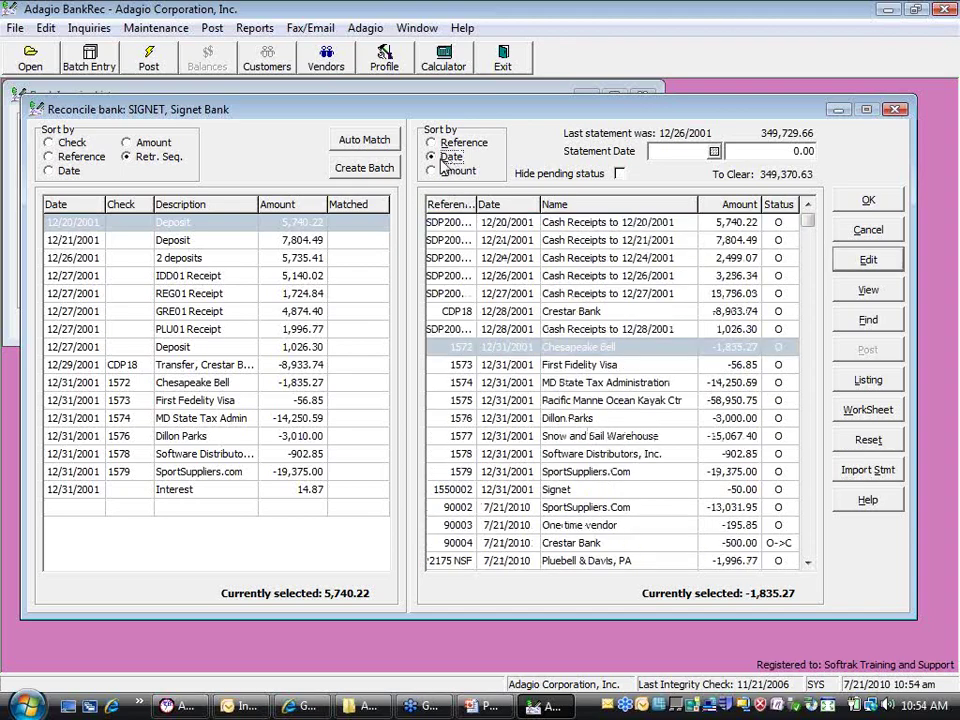
{"action": "left_click", "coordinate": [52, 172]}
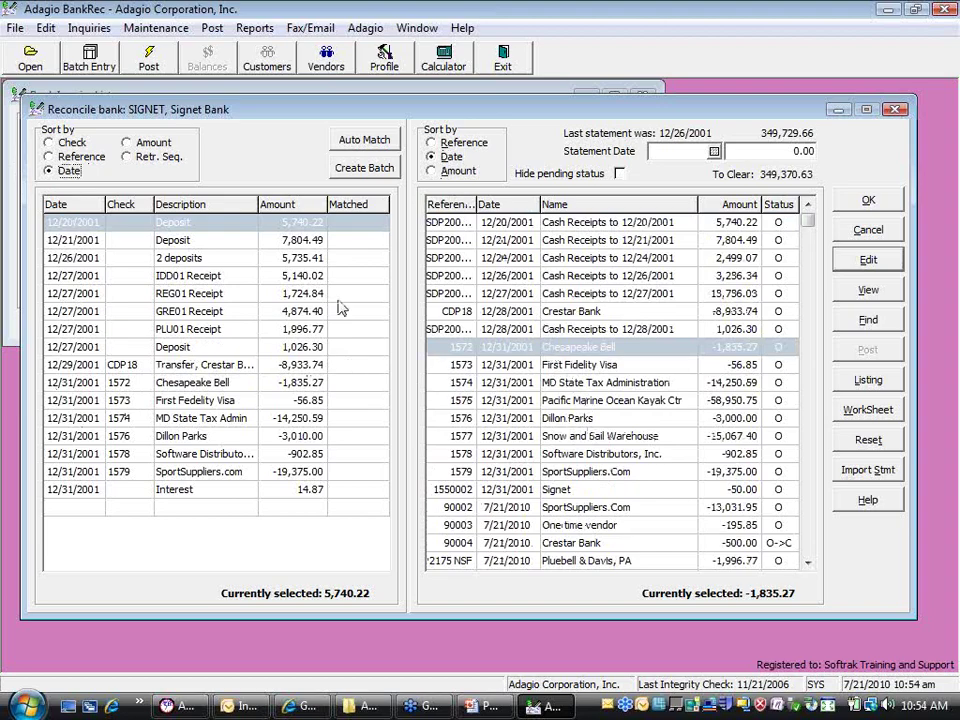
{"action": "left_click", "coordinate": [72, 157]}
{"action": "left_click", "coordinate": [431, 142]}
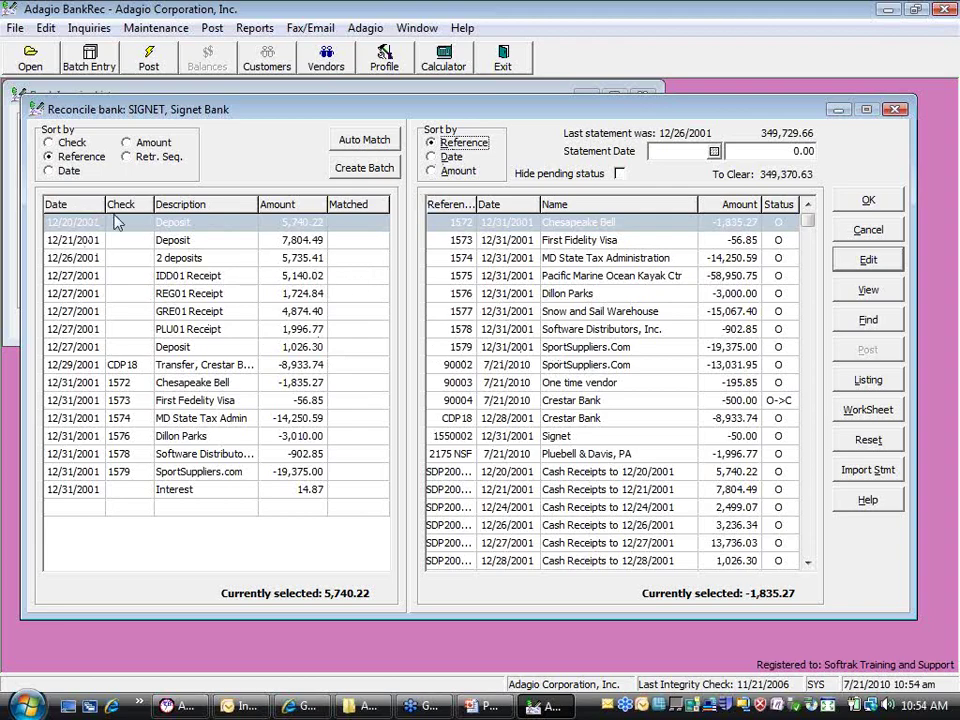
{"action": "left_click", "coordinate": [127, 142]}
{"action": "left_click", "coordinate": [431, 170]}
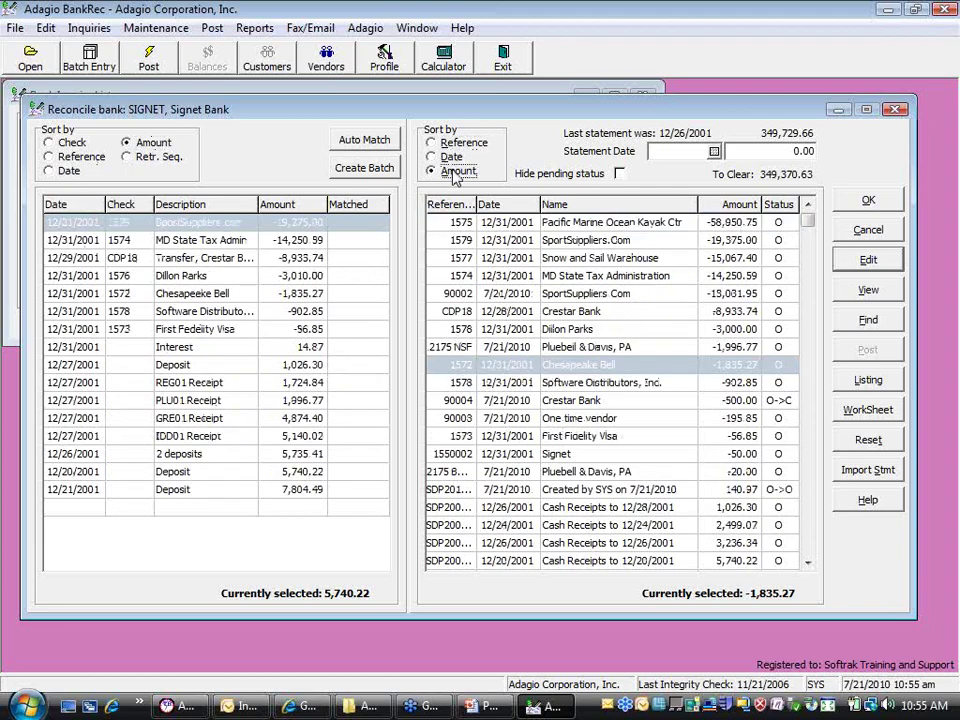
{"action": "left_click", "coordinate": [70, 160]}
{"action": "left_click", "coordinate": [62, 170]}
{"action": "left_click", "coordinate": [431, 156]}
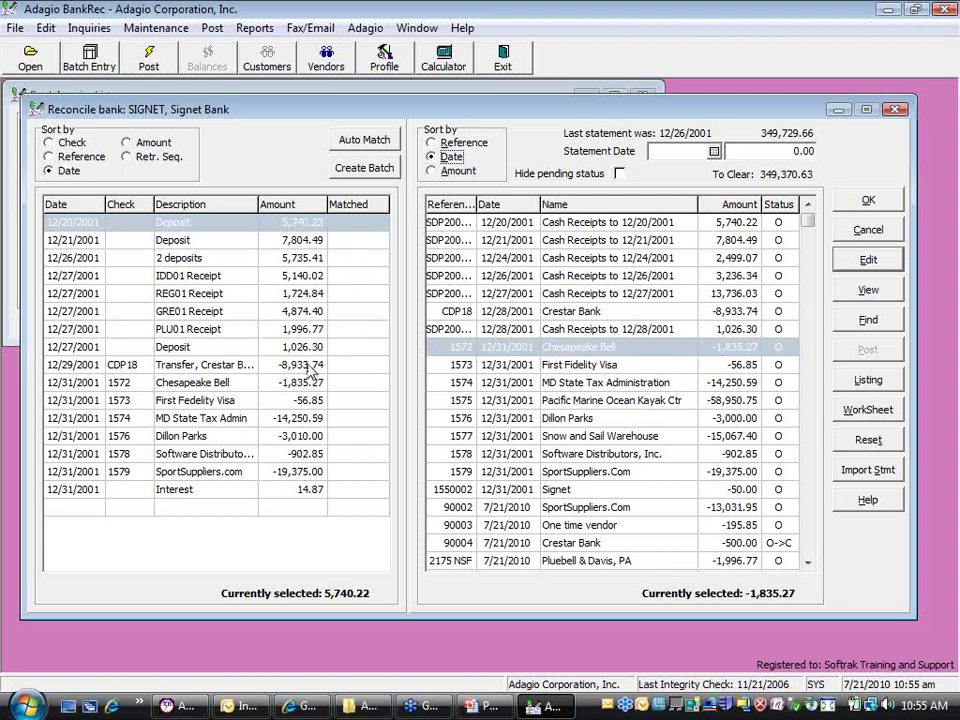
Select the CDP18 rows on both sides, run Auto Match, and hide pending items, leaving 317,561.04
{"action": "left_click", "coordinate": [306, 365]}
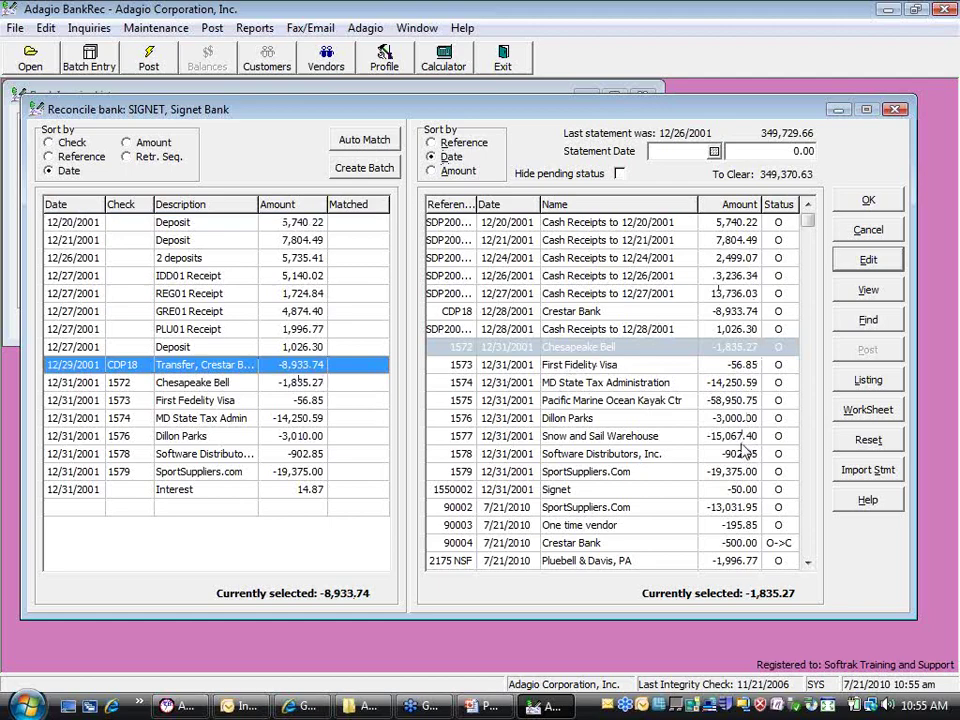
{"action": "left_click", "coordinate": [722, 312]}
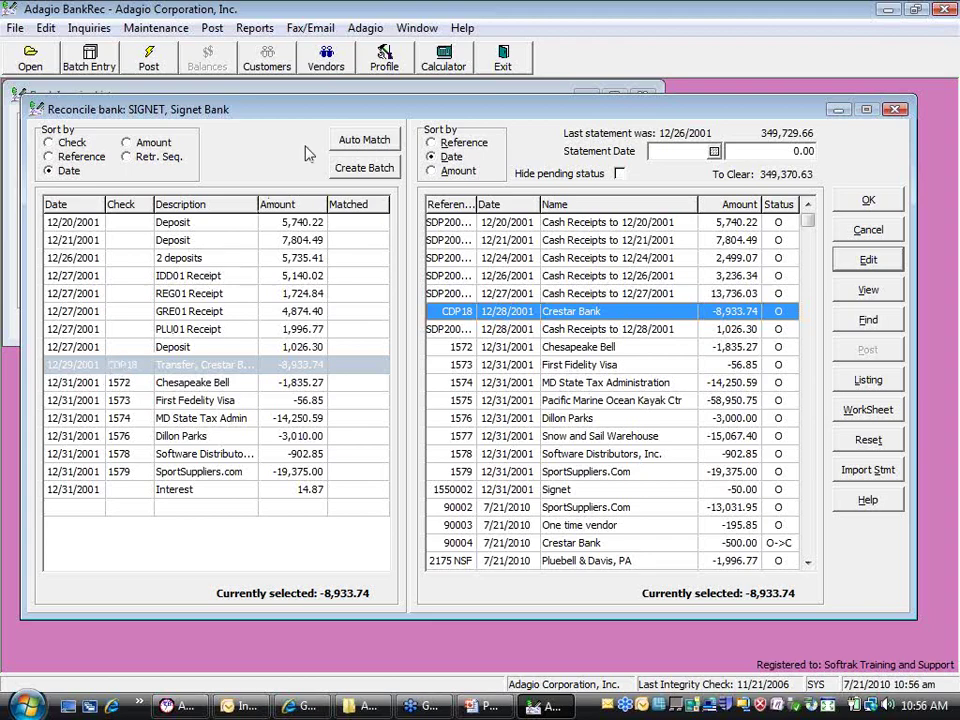
{"action": "left_click", "coordinate": [364, 140]}
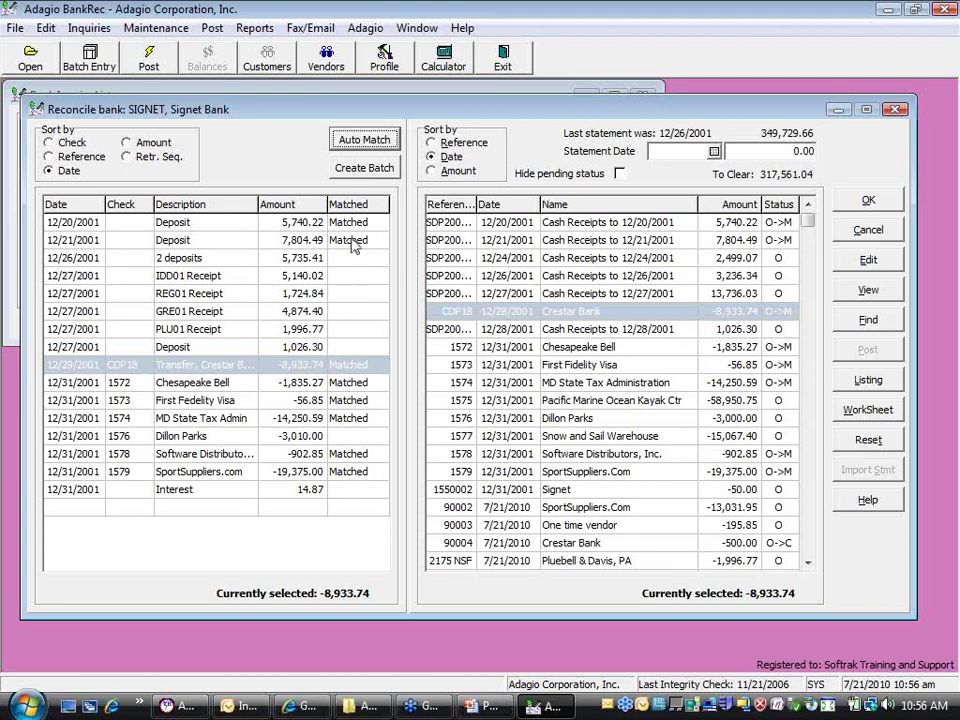
{"action": "left_click", "coordinate": [620, 175]}
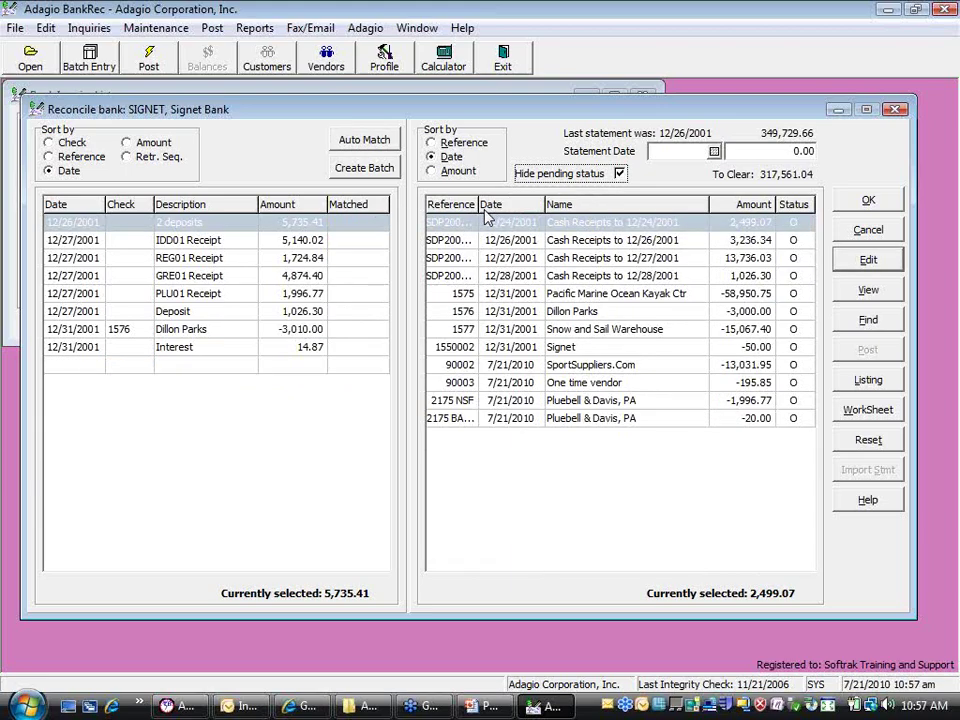
Match the 12/26/2001 and 12/24/2001 cash receipts to the 12/26/2001 '2 deposits' statement line
{"action": "left_click", "coordinate": [162, 224]}
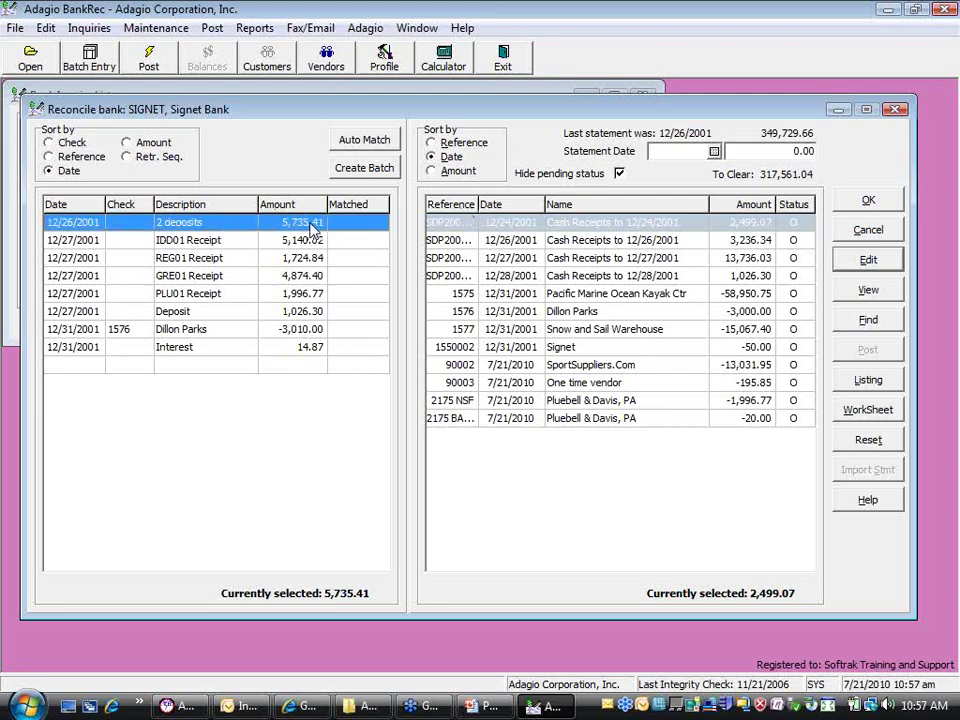
{"action": "left_click", "coordinate": [664, 241]}
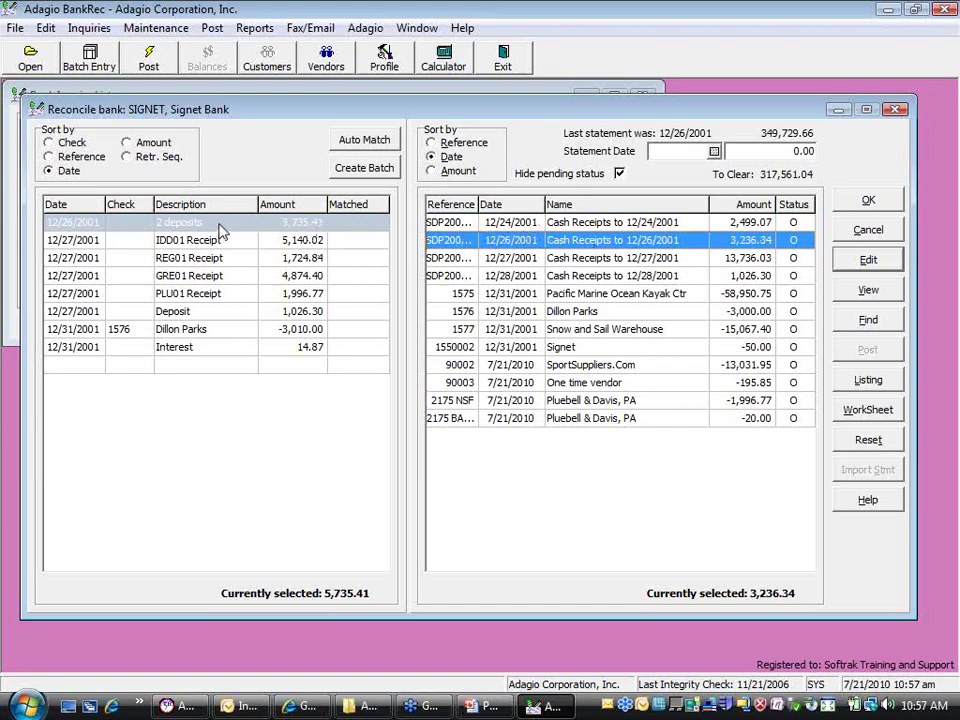
{"action": "left_click", "coordinate": [493, 224], "text": "ctrl"}
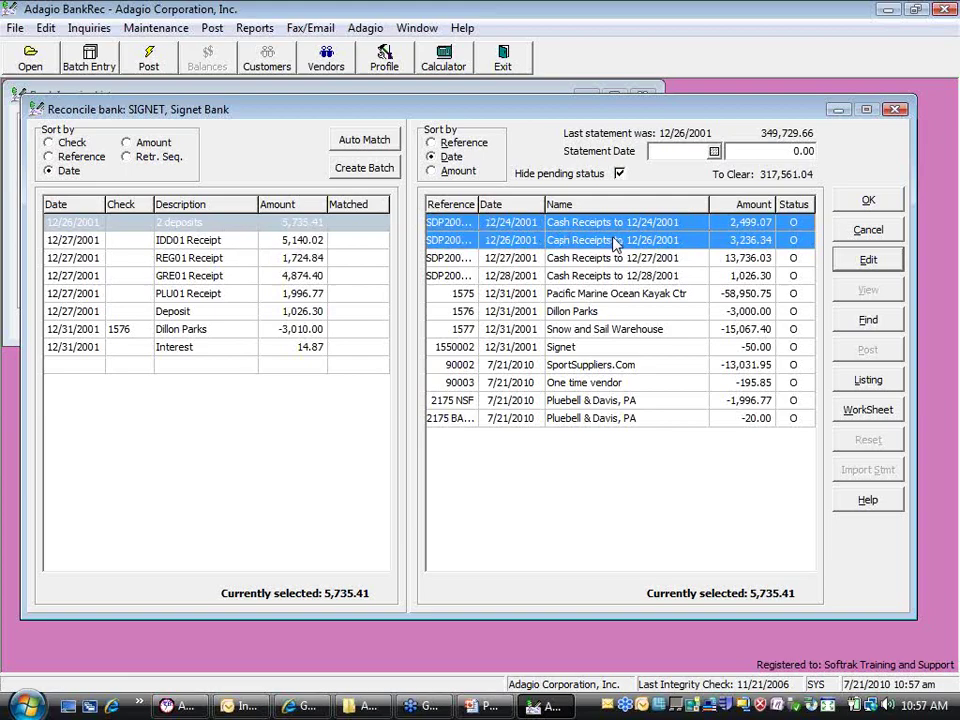
{"action": "double_click", "coordinate": [250, 230]}
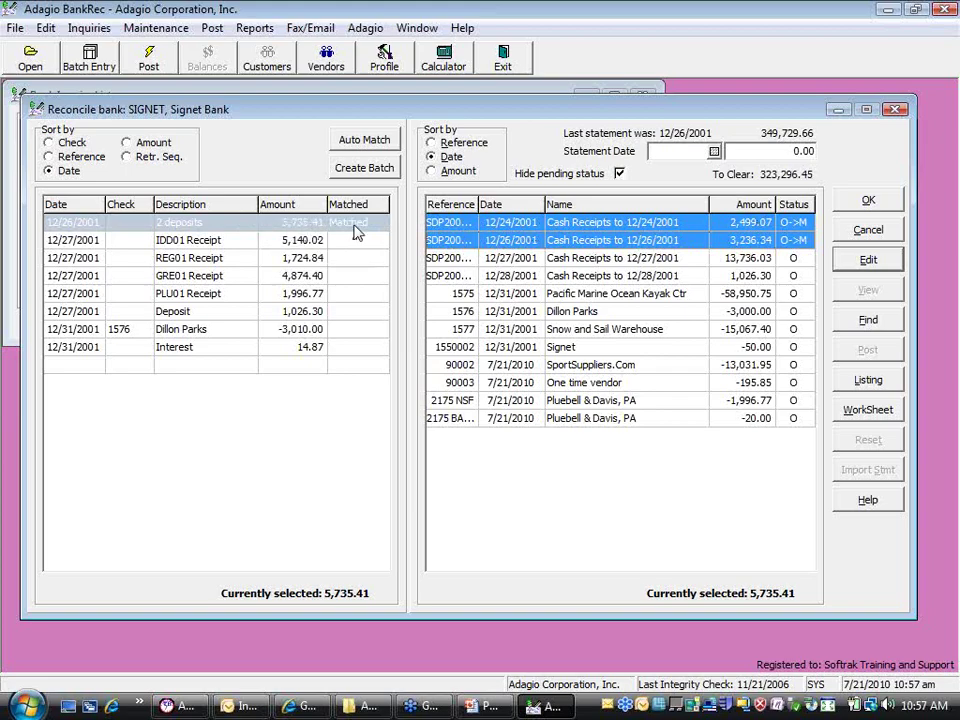
{"action": "left_click", "coordinate": [619, 173]}
{"action": "left_click", "coordinate": [620, 174]}
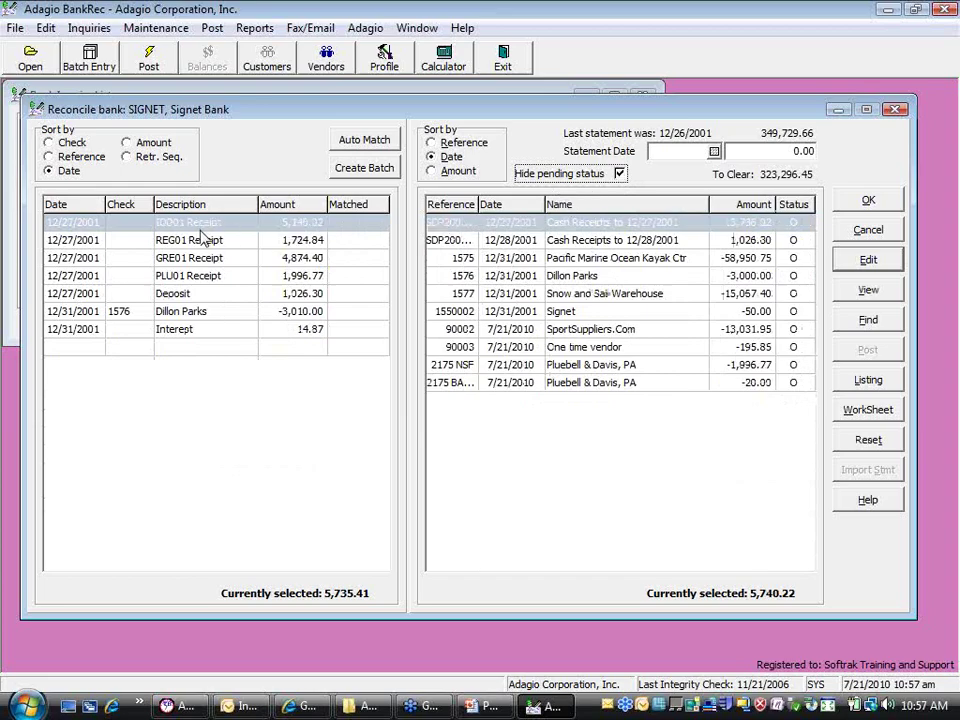
Match the four 12/27/2001 receipt statement lines to the 12/27/2001 cash receipts entry
{"action": "left_click", "coordinate": [205, 276], "text": "shift"}
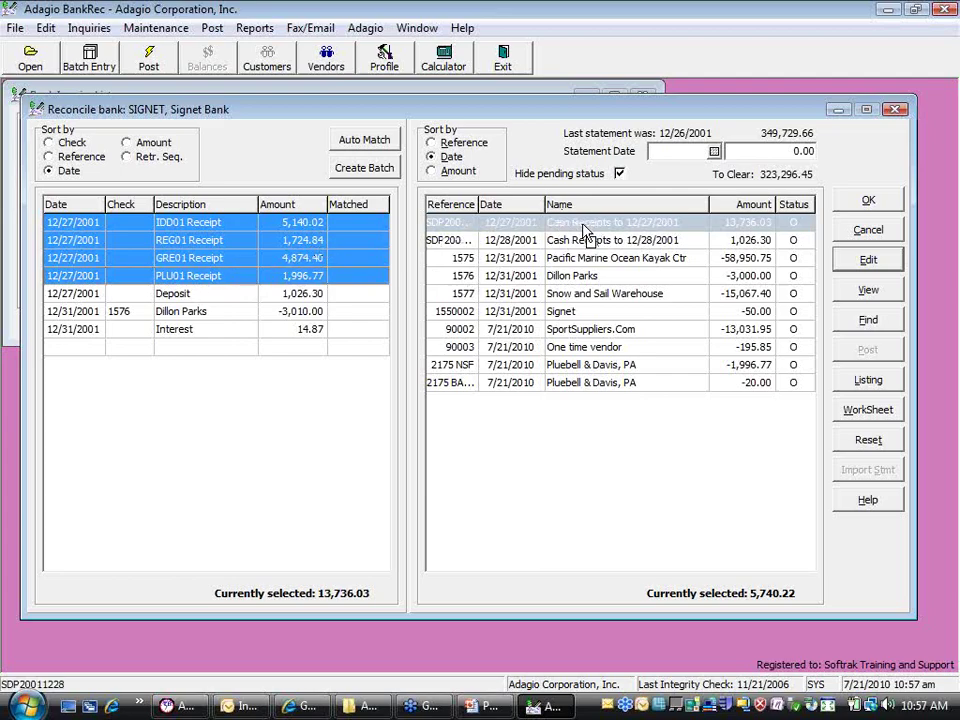
{"action": "left_click_drag", "start_coordinate": [585, 225], "coordinate": [292, 238]}
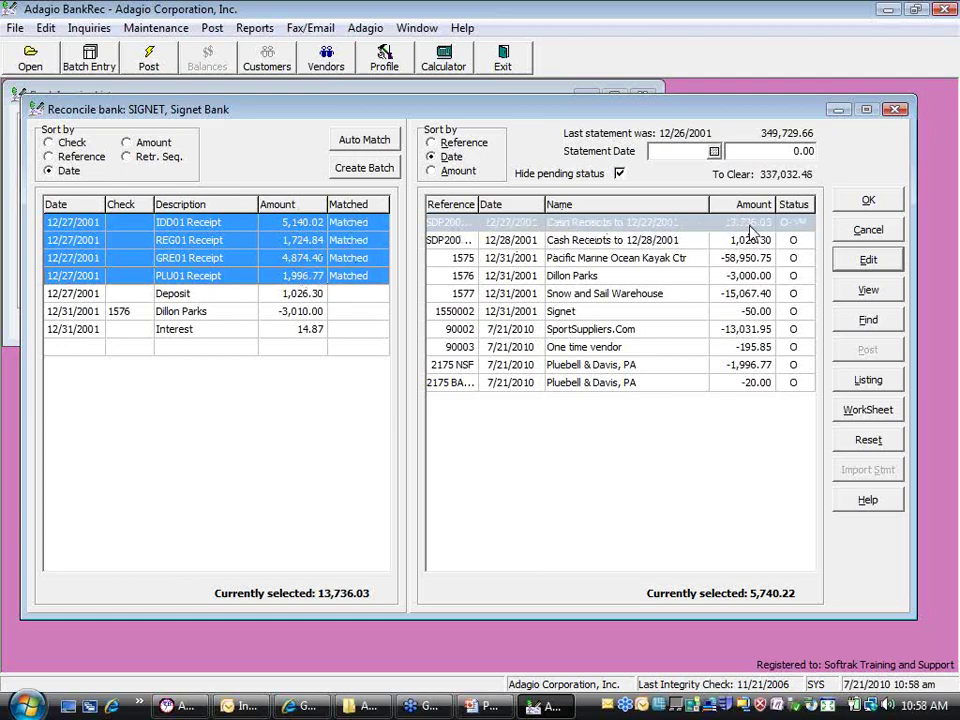
{"action": "left_click", "coordinate": [620, 174]}
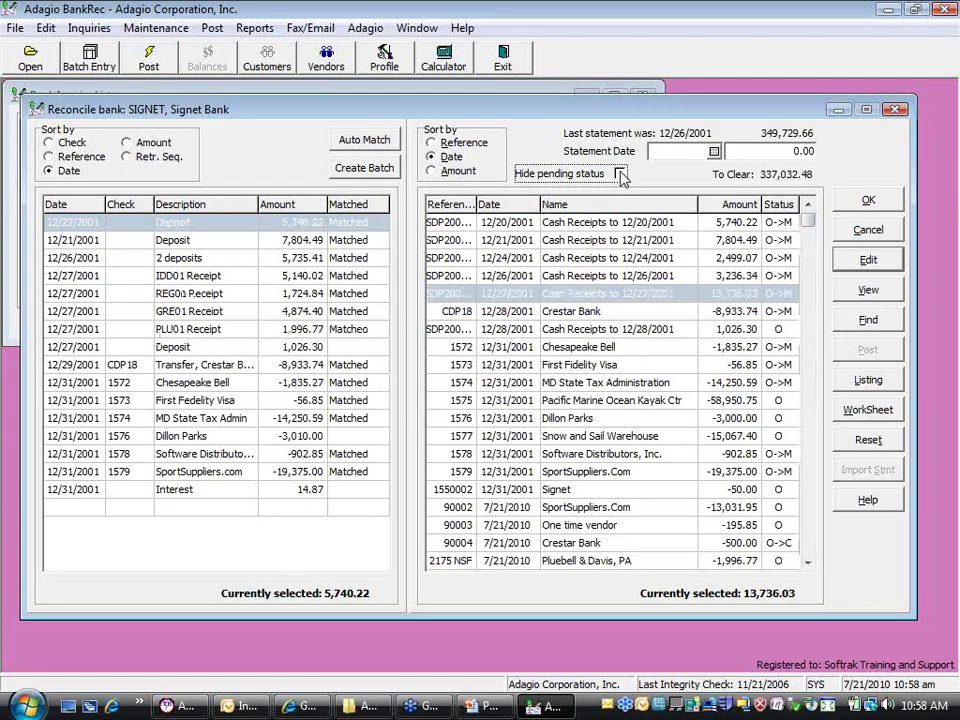
{"action": "left_click", "coordinate": [620, 174]}
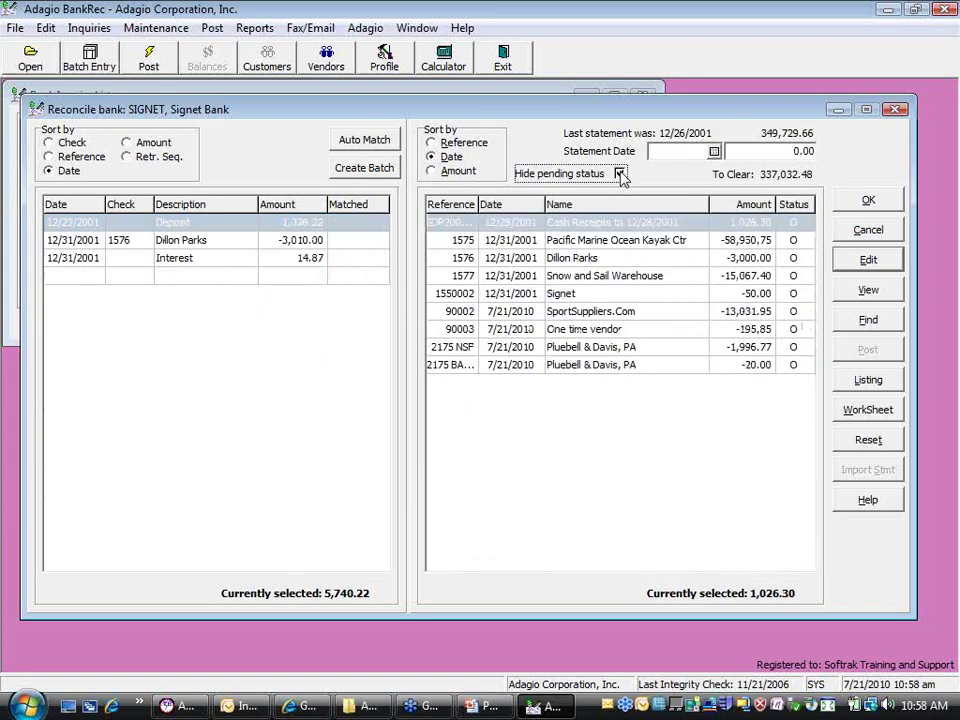
Match the 1,026.30 statement deposit to the Cash Receipts to 12/28/2001 entry
{"action": "left_click", "coordinate": [265, 228]}
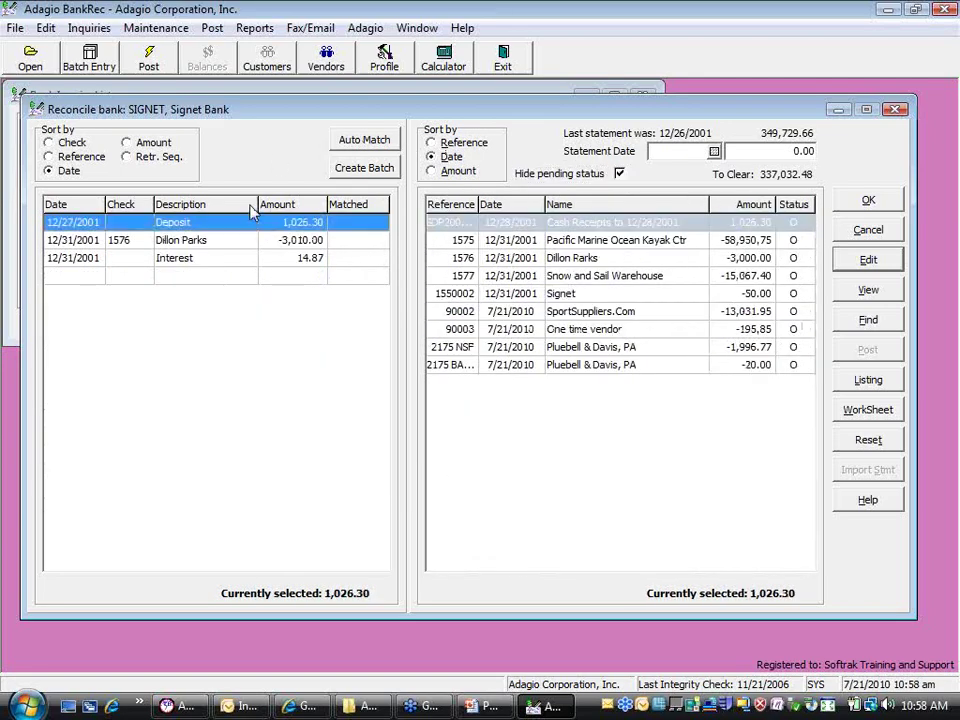
{"action": "left_click", "coordinate": [568, 224]}
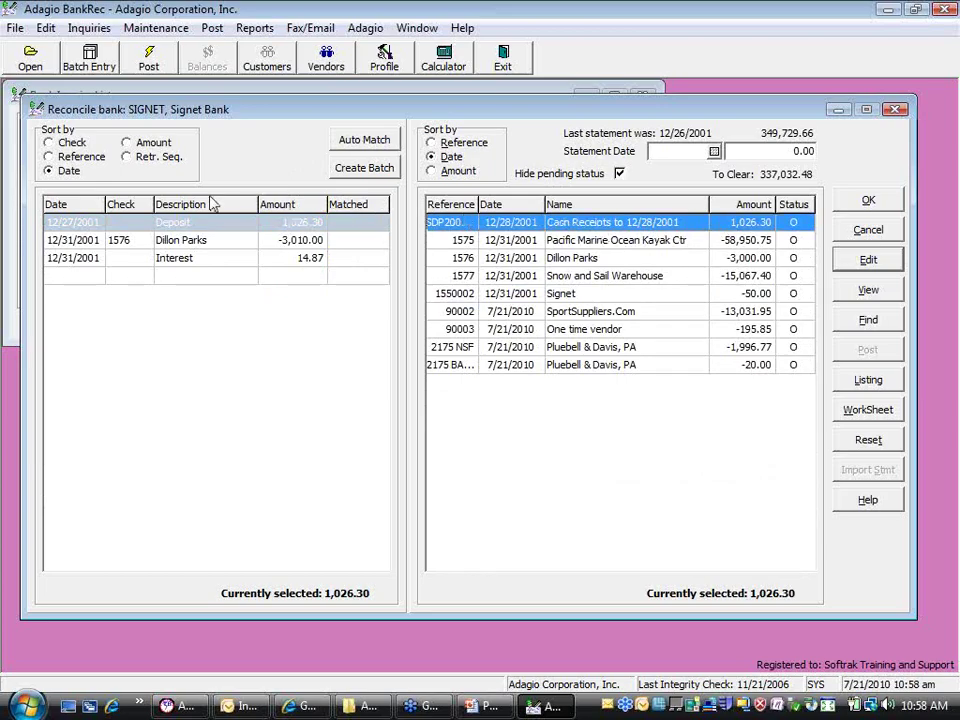
{"action": "left_click", "coordinate": [74, 224]}
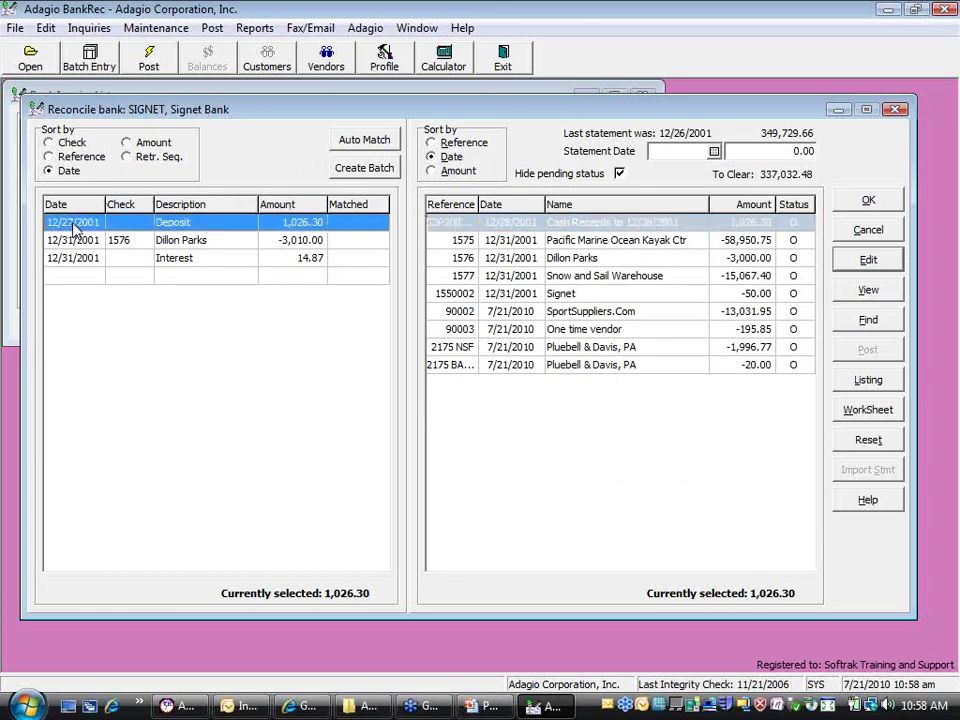
{"action": "left_click", "coordinate": [516, 224]}
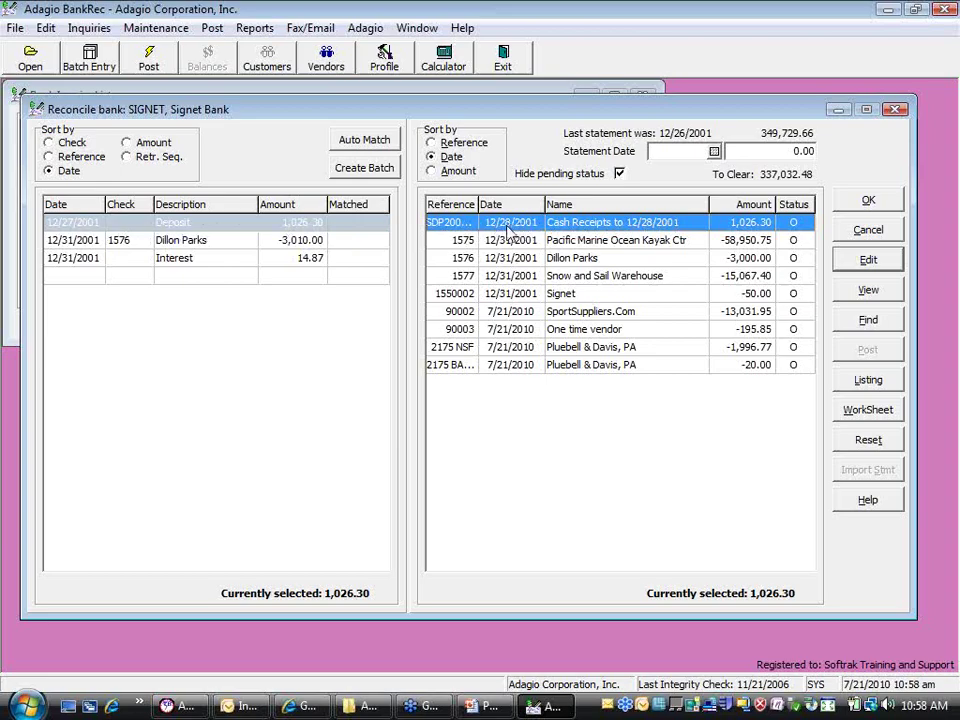
{"action": "left_click_drag", "start_coordinate": [486, 221], "coordinate": [313, 223]}
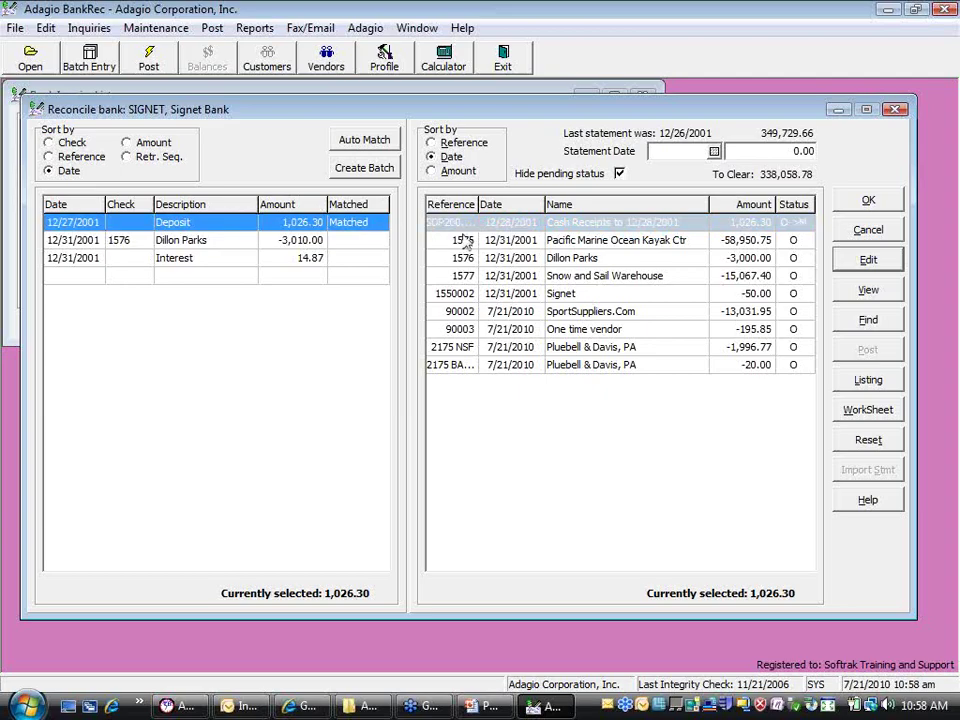
{"action": "left_click", "coordinate": [619, 173]}
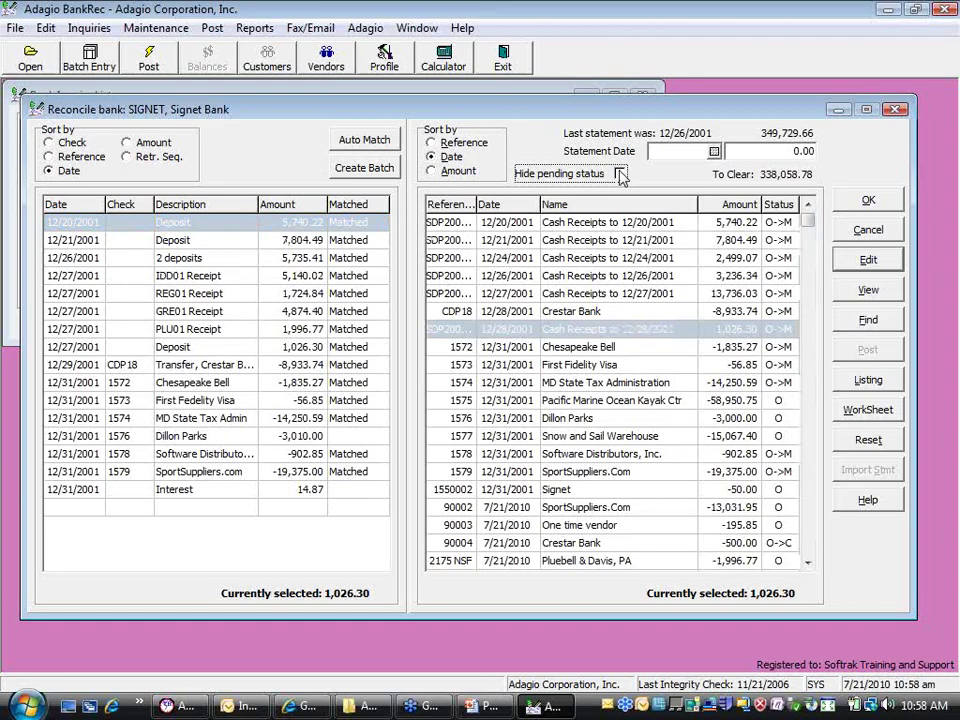
{"action": "left_click", "coordinate": [619, 173]}
{"action": "left_click", "coordinate": [292, 222]}
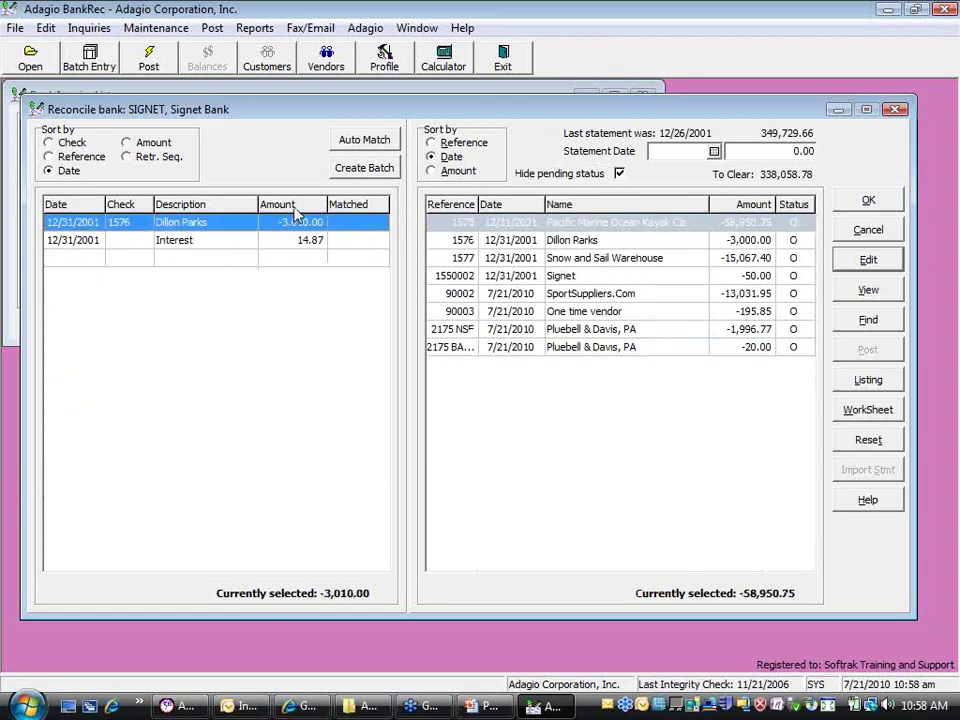
{"action": "left_click", "coordinate": [590, 240]}
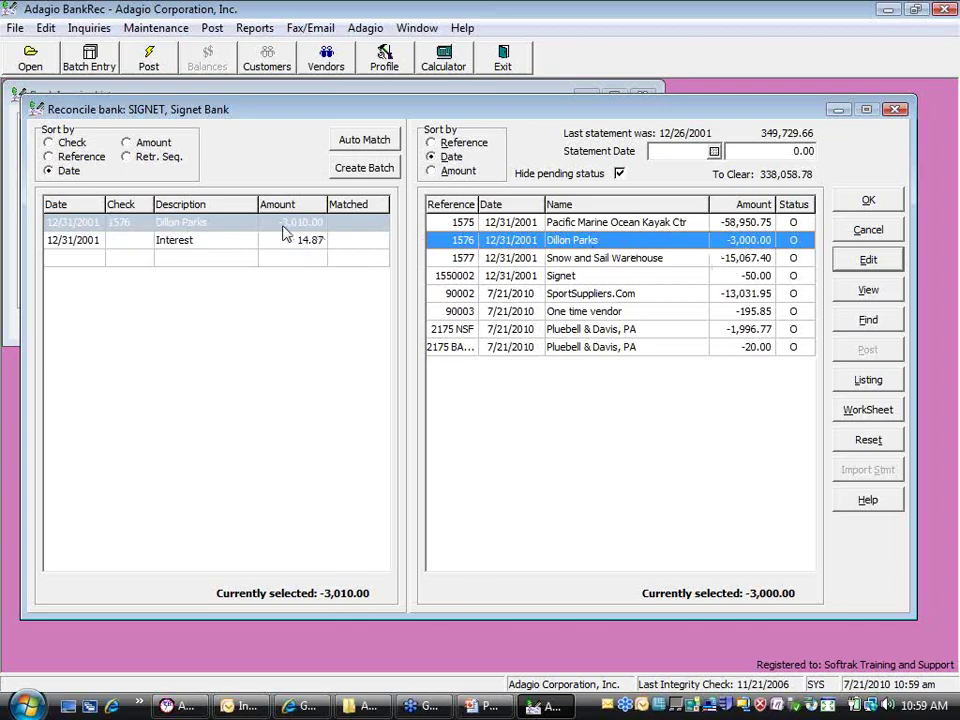
{"action": "left_click_drag", "start_coordinate": [284, 232], "coordinate": [576, 241]}
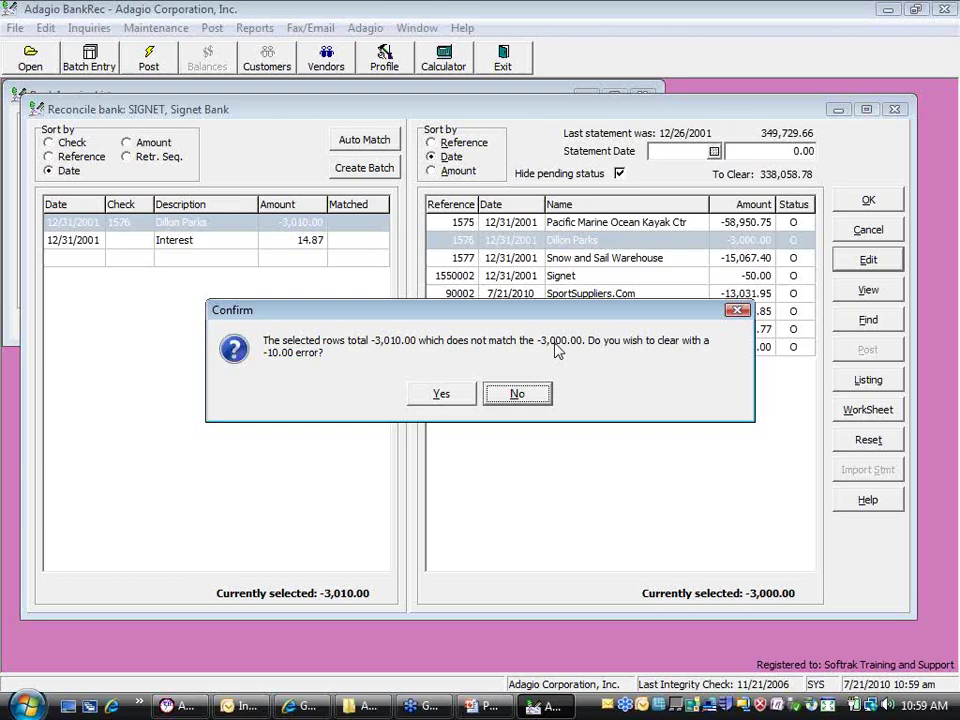
{"action": "left_click", "coordinate": [440, 394]}
{"action": "left_click", "coordinate": [800, 243]}
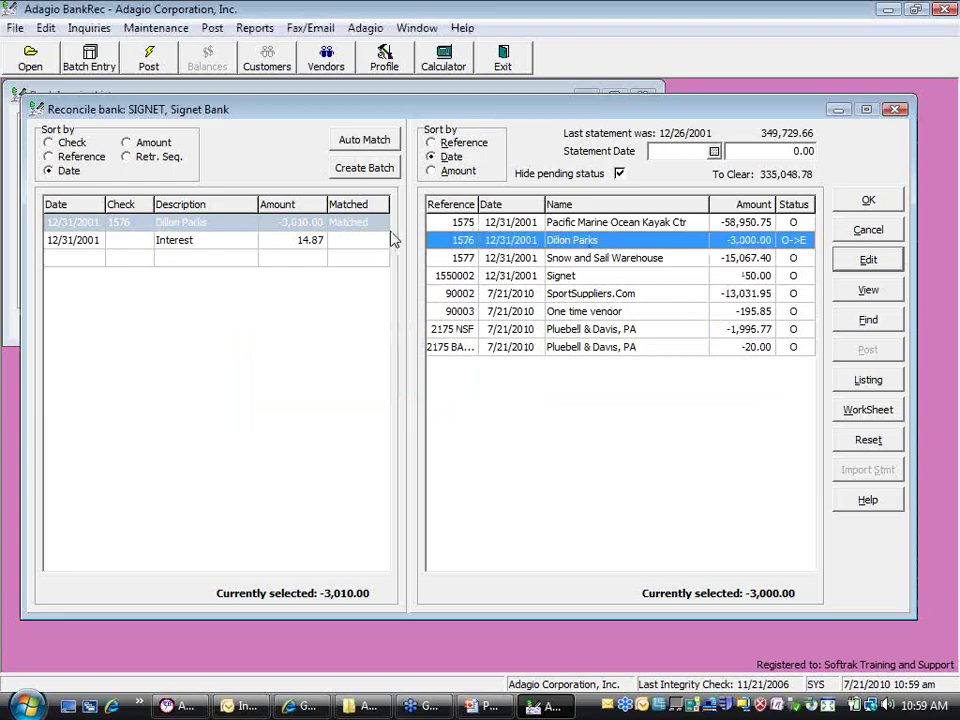
{"action": "double_click", "coordinate": [619, 174]}
{"action": "left_click", "coordinate": [164, 232]}
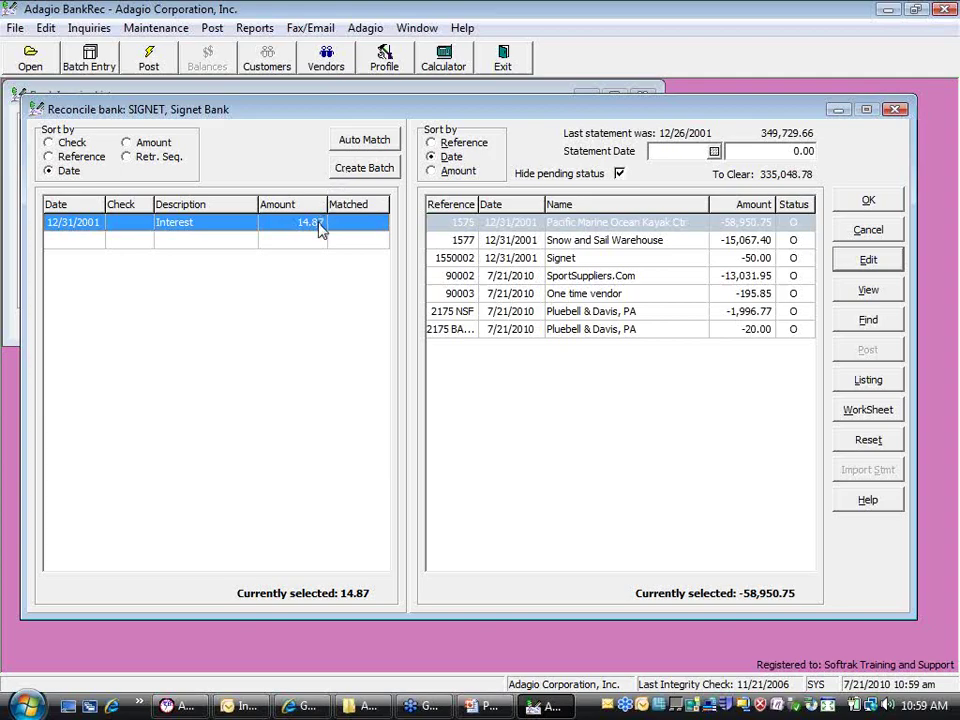
Create batch 0011 for the 14.87 Interest line, decline posting it now, and refresh hidden items
{"action": "left_click", "coordinate": [363, 168]}
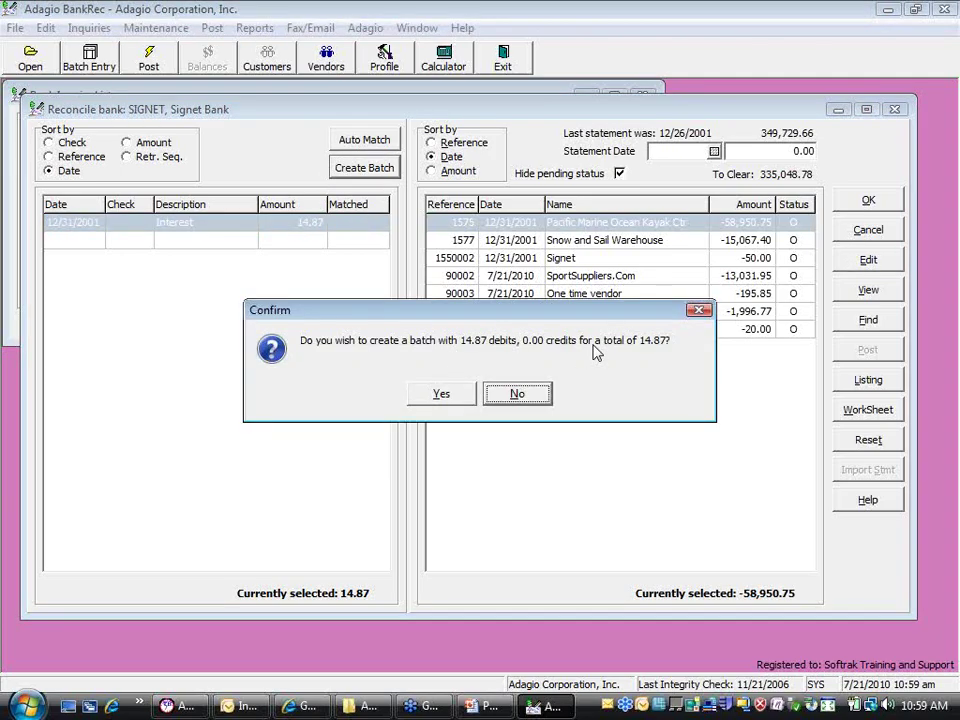
{"action": "left_click", "coordinate": [440, 396]}
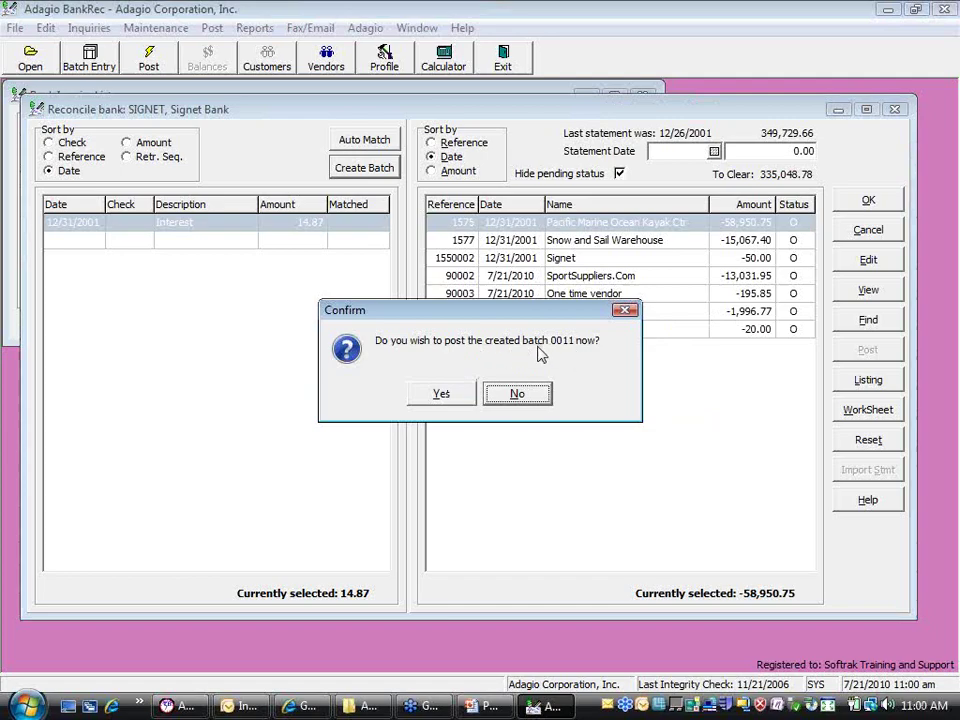
{"action": "left_click", "coordinate": [518, 398]}
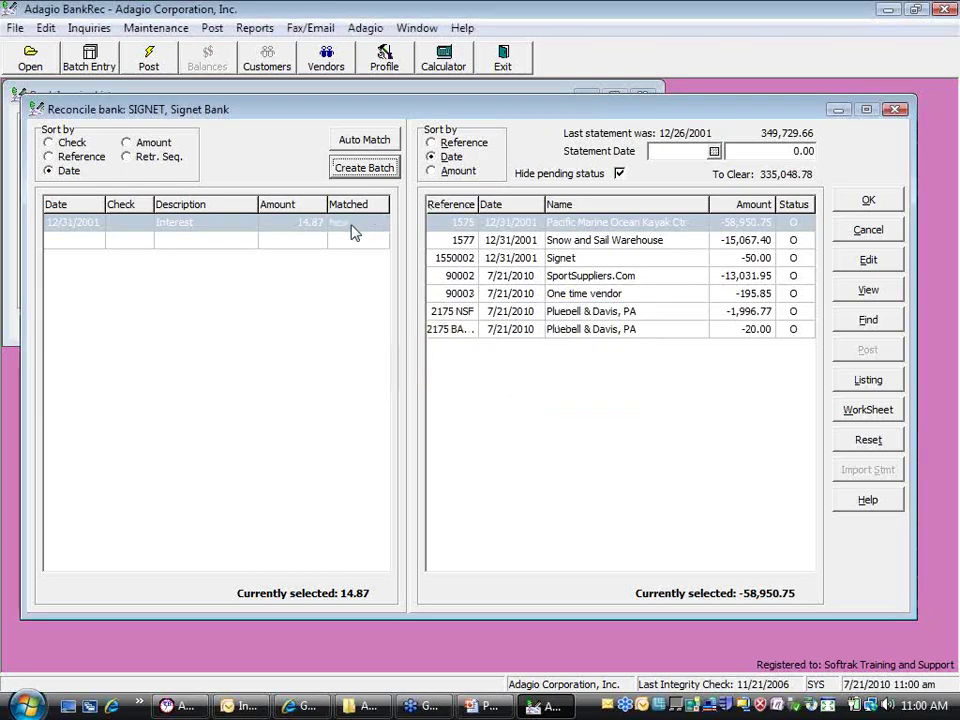
{"action": "left_click", "coordinate": [620, 174]}
{"action": "left_click", "coordinate": [620, 174]}
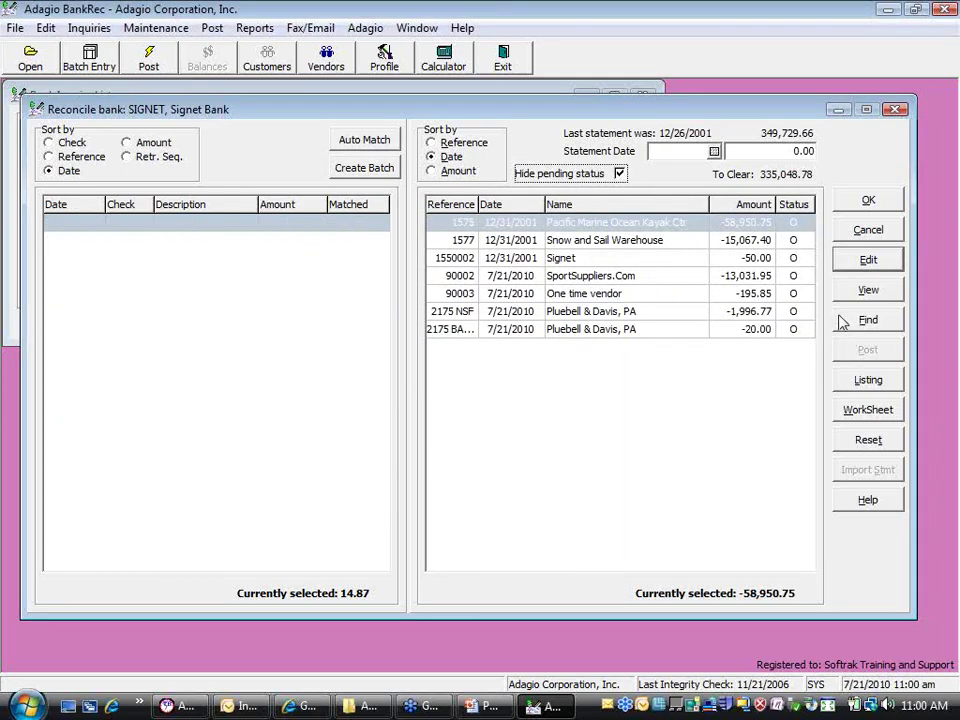
Post the SIGNET reconciliation with statement date 01/26/2002 and ending balance 335,048.78
{"action": "left_click", "coordinate": [684, 155]}
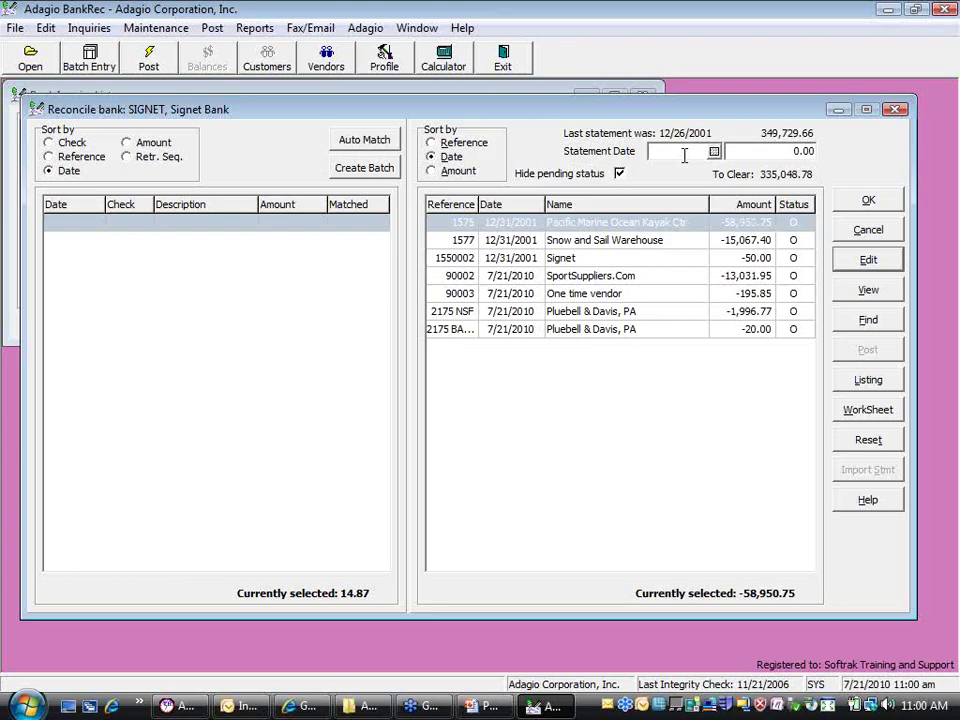
{"action": "type", "text": "01"}
{"action": "type", "text": "262002"}
{"action": "key", "text": "Tab"}
{"action": "type", "text": "535048.78."}
{"action": "key", "text": "Tab"}
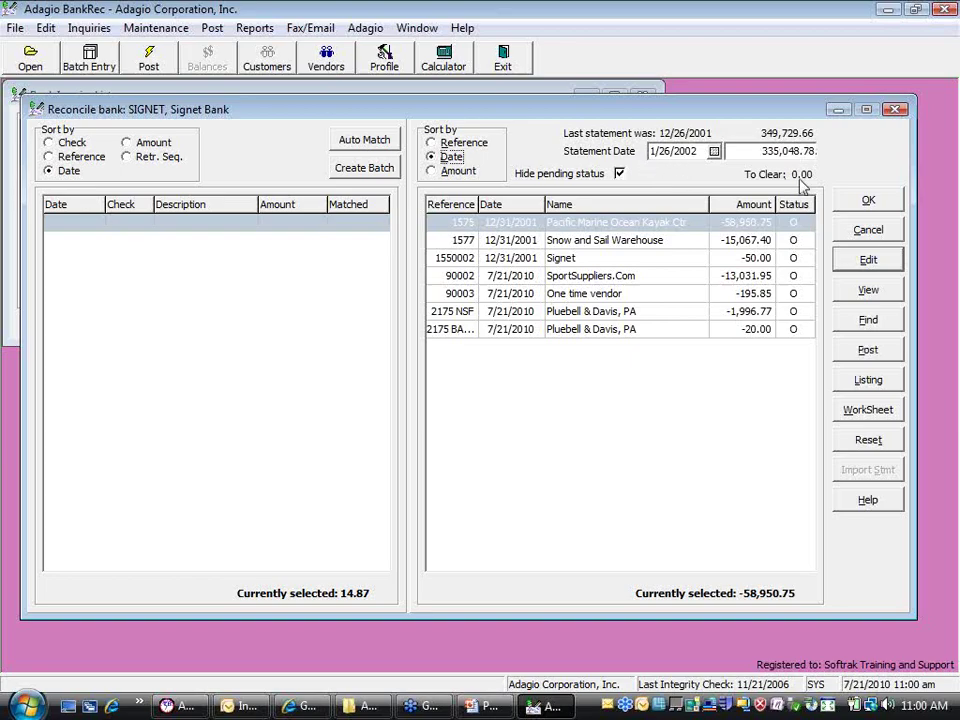
{"action": "left_click", "coordinate": [883, 358]}
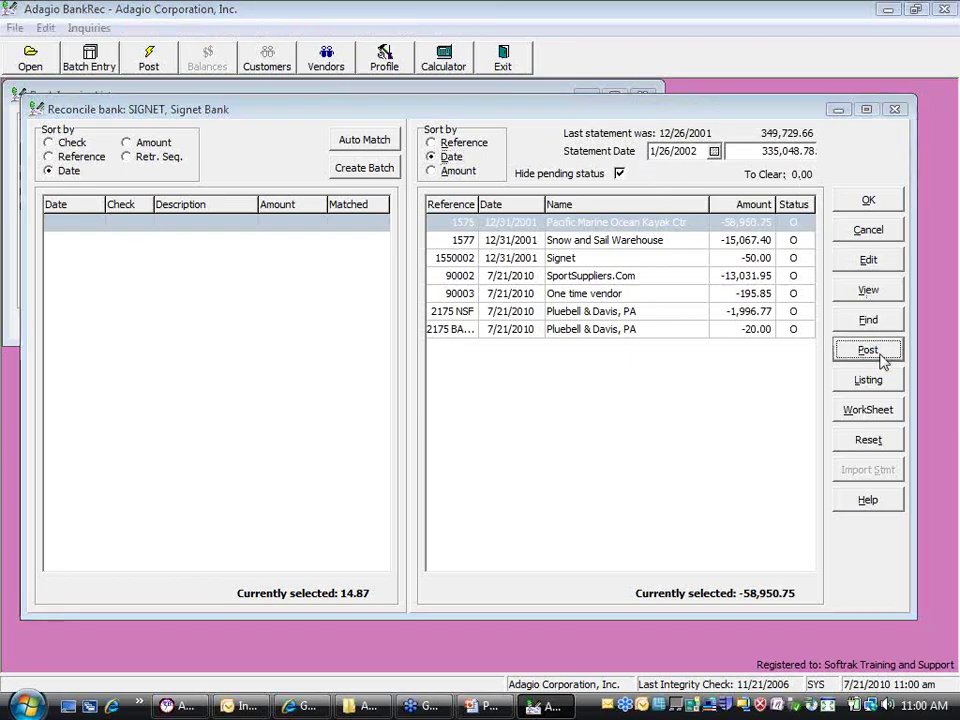
{"action": "left_click", "coordinate": [460, 393]}
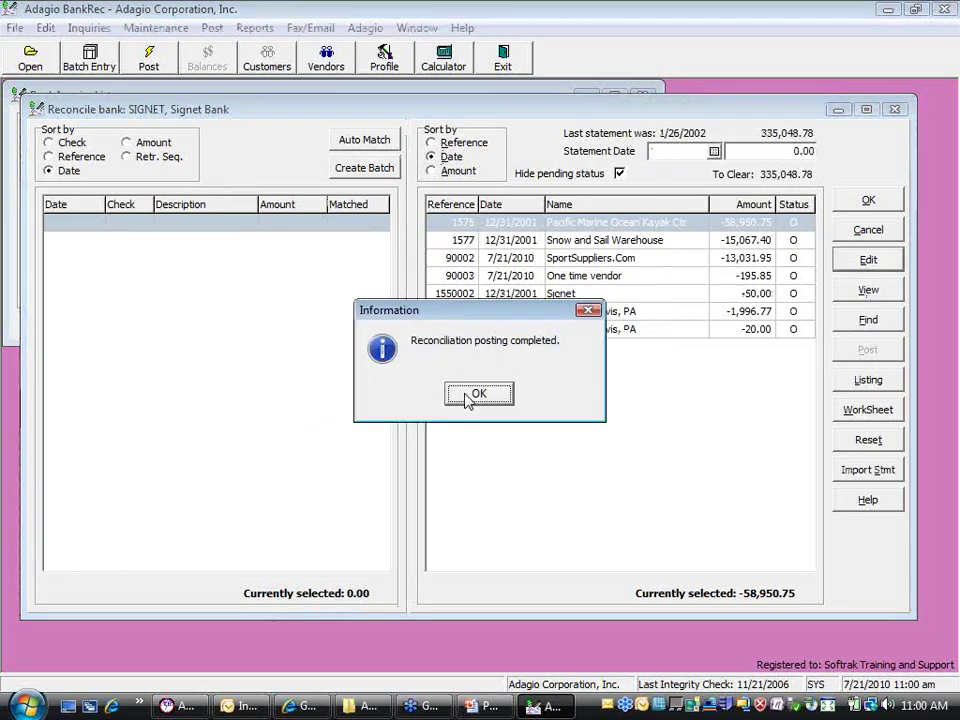
{"action": "left_click", "coordinate": [478, 394]}
Close the reconciliation, then reopen it to check and cancel back to the bank list
{"action": "left_click", "coordinate": [870, 200]}
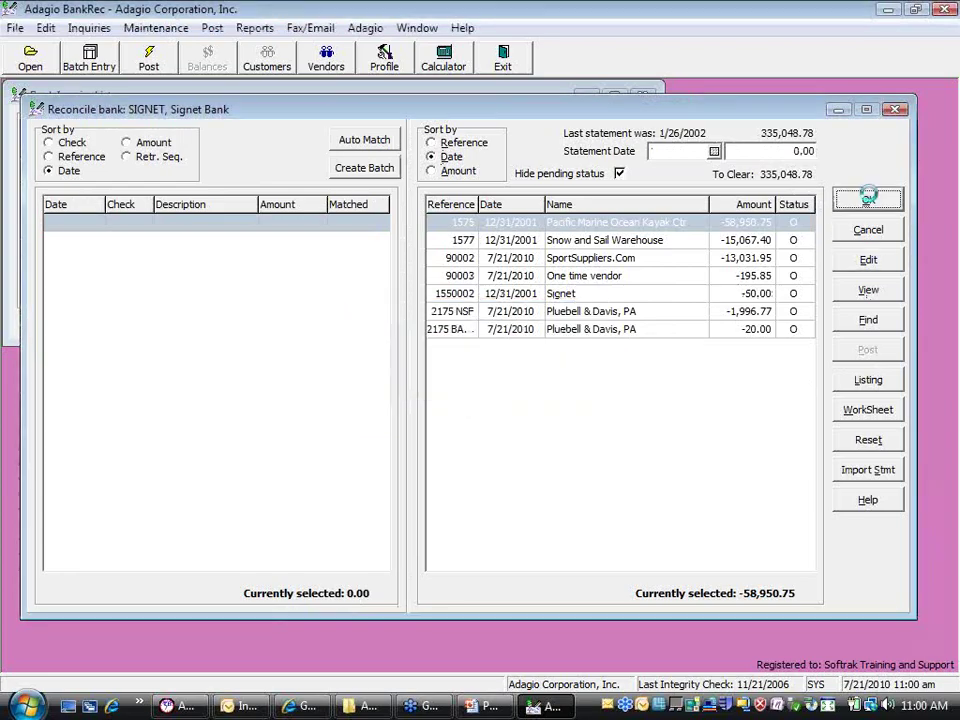
{"action": "left_click", "coordinate": [614, 194]}
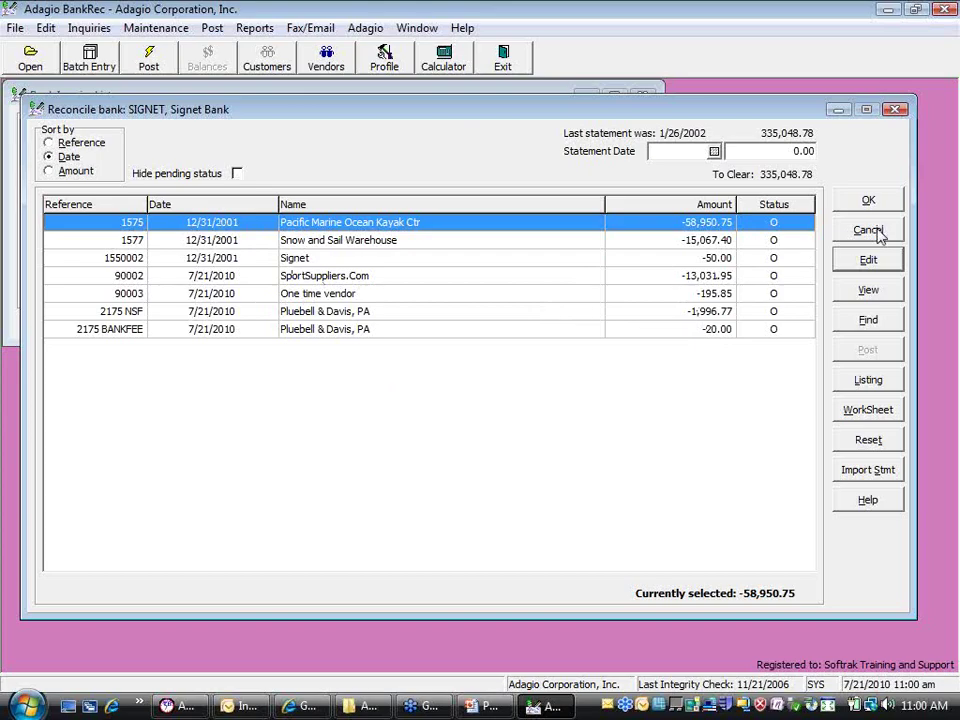
{"action": "left_click", "coordinate": [868, 230]}
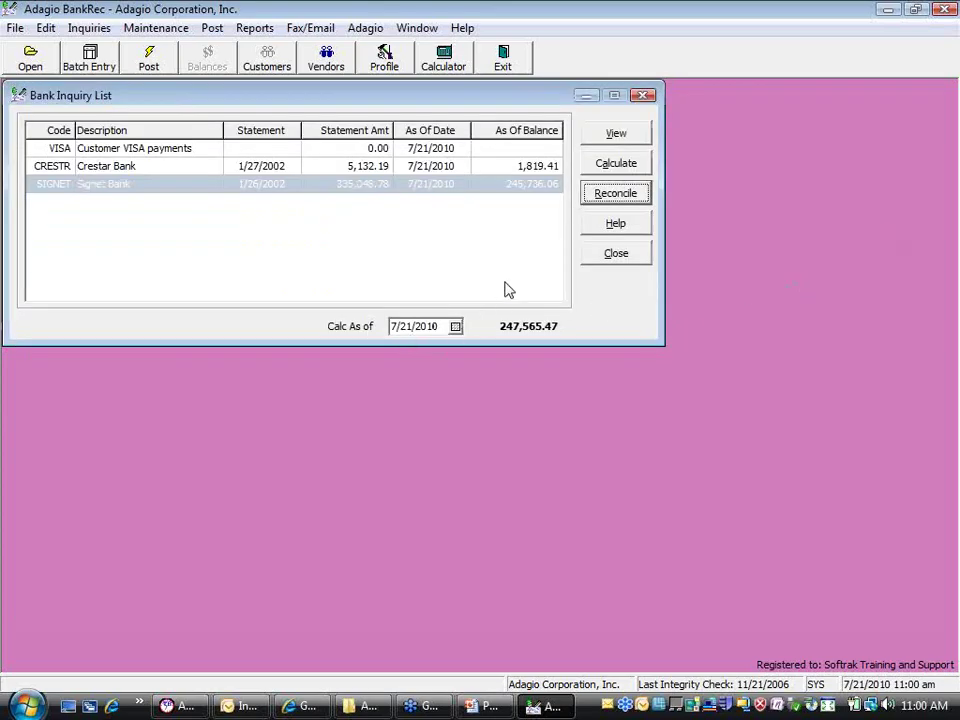
Preview the Reconciliation Posting Journal on screen
{"action": "left_click", "coordinate": [615, 254]}
{"action": "left_click", "coordinate": [212, 28]}
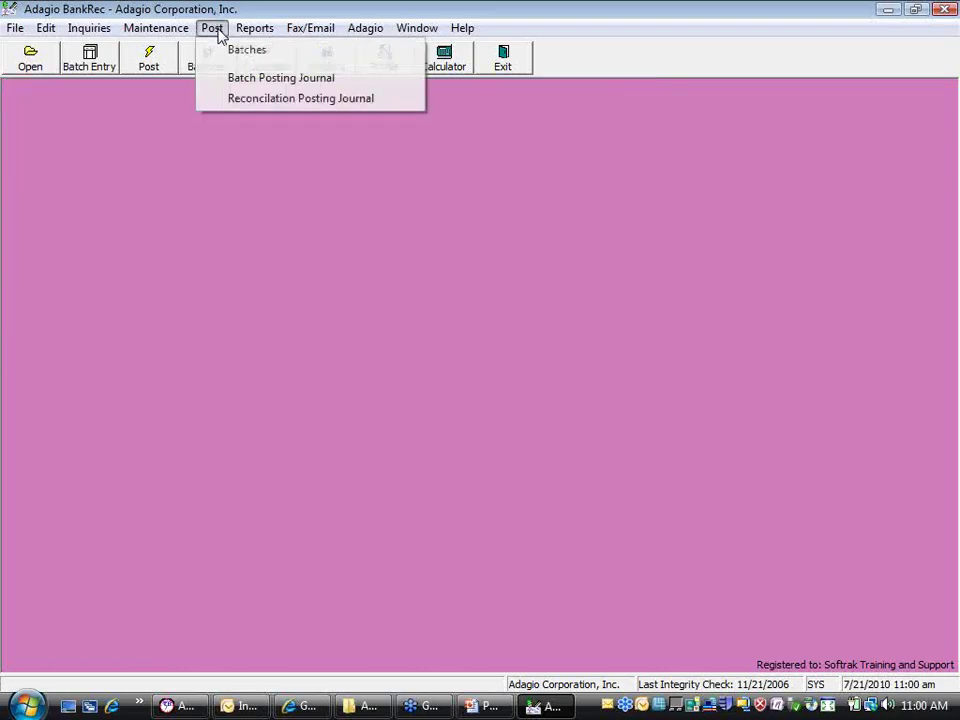
{"action": "left_click", "coordinate": [247, 104]}
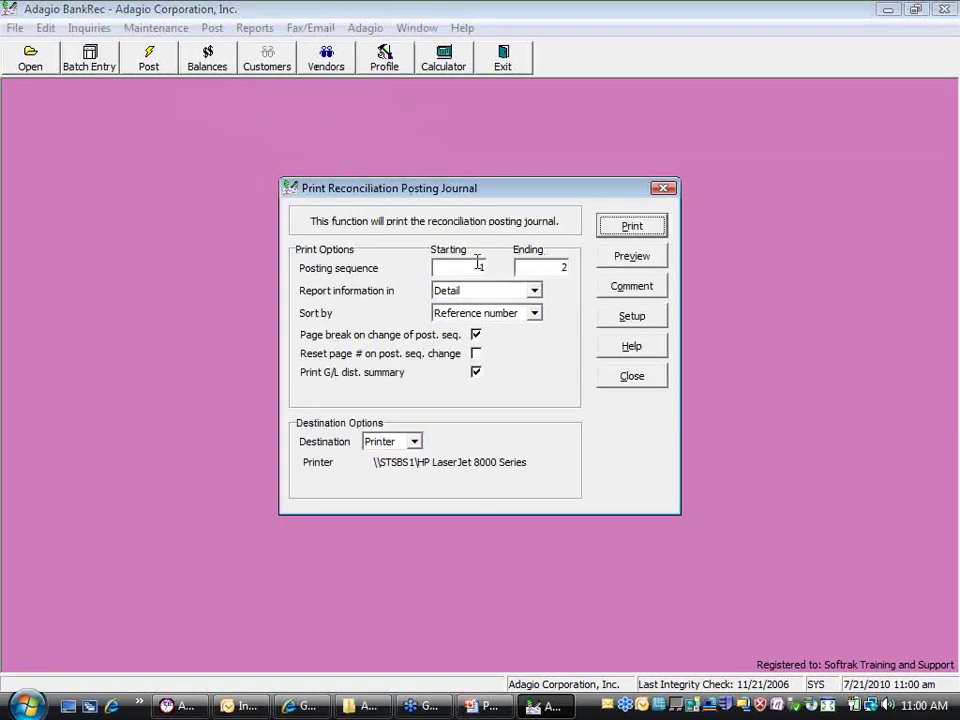
{"action": "left_click", "coordinate": [615, 254]}
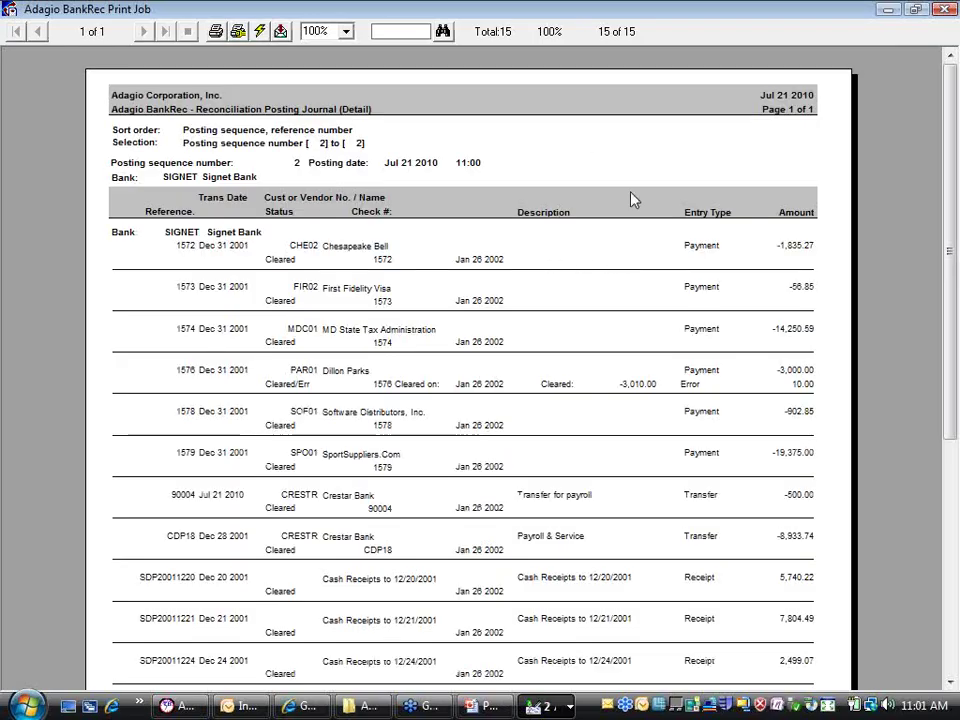
Review the posting journal's 15 transactions and 10.00 G/L distribution, then close preview and options
{"action": "scroll", "coordinate": [933, 338], "scroll_direction": "down", "scroll_amount": 5}
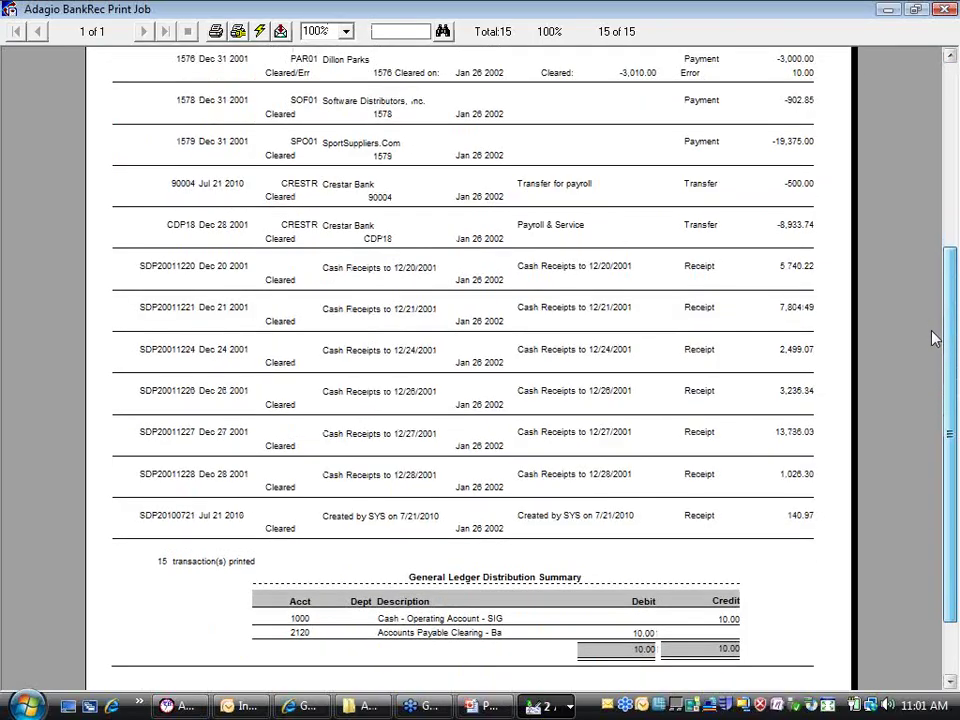
{"action": "scroll", "coordinate": [933, 332], "scroll_direction": "up", "scroll_amount": 3}
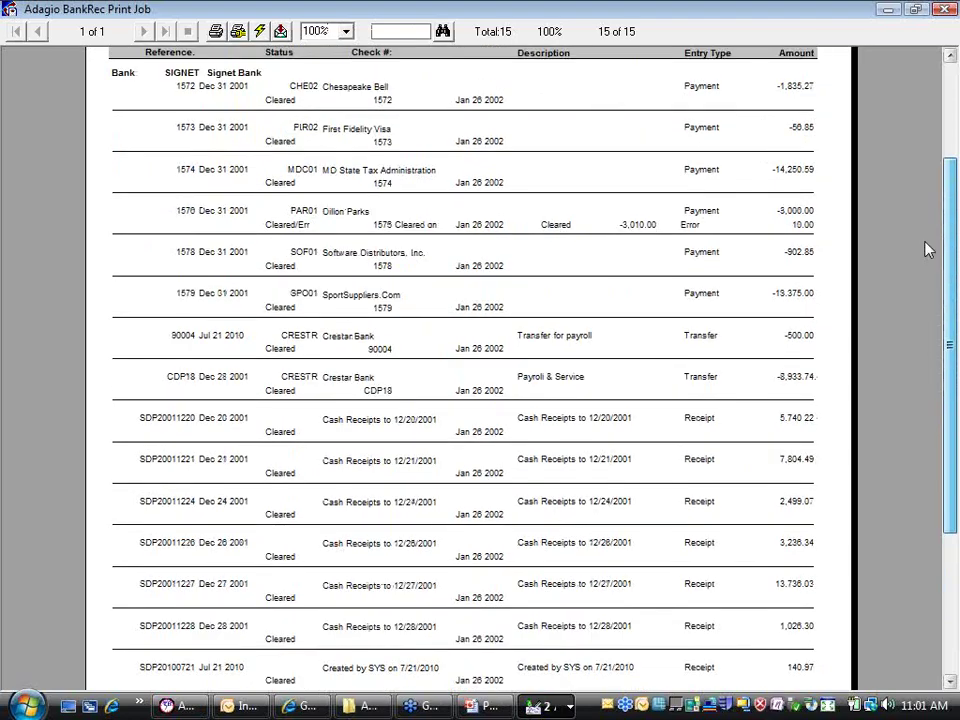
{"action": "scroll", "coordinate": [928, 250], "scroll_direction": "down", "scroll_amount": 4}
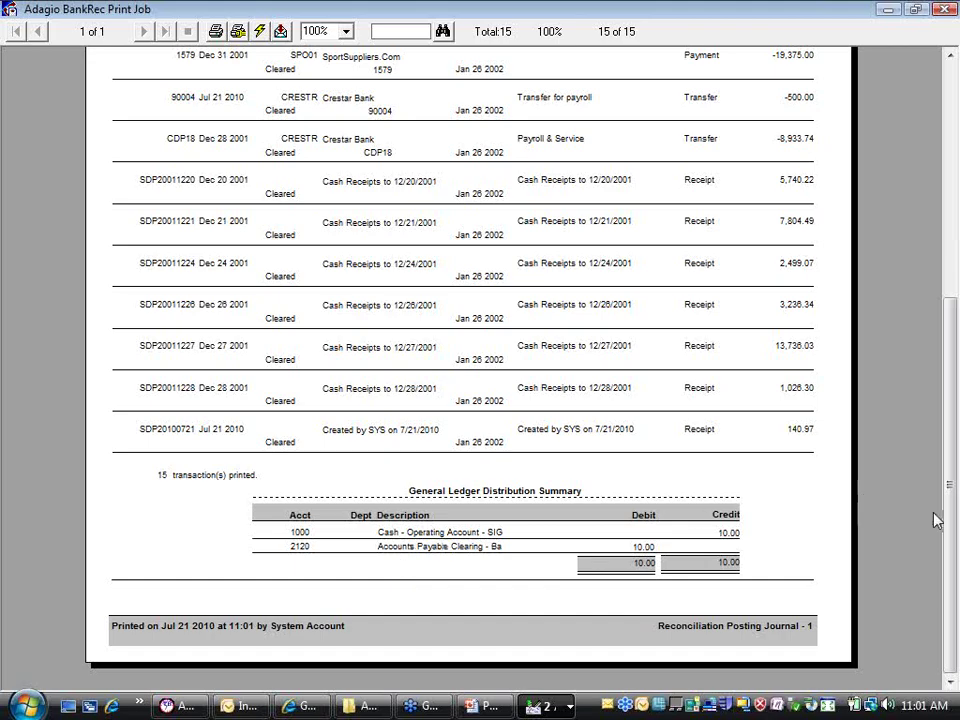
{"action": "left_click_drag", "start_coordinate": [949, 489], "coordinate": [955, 273]}
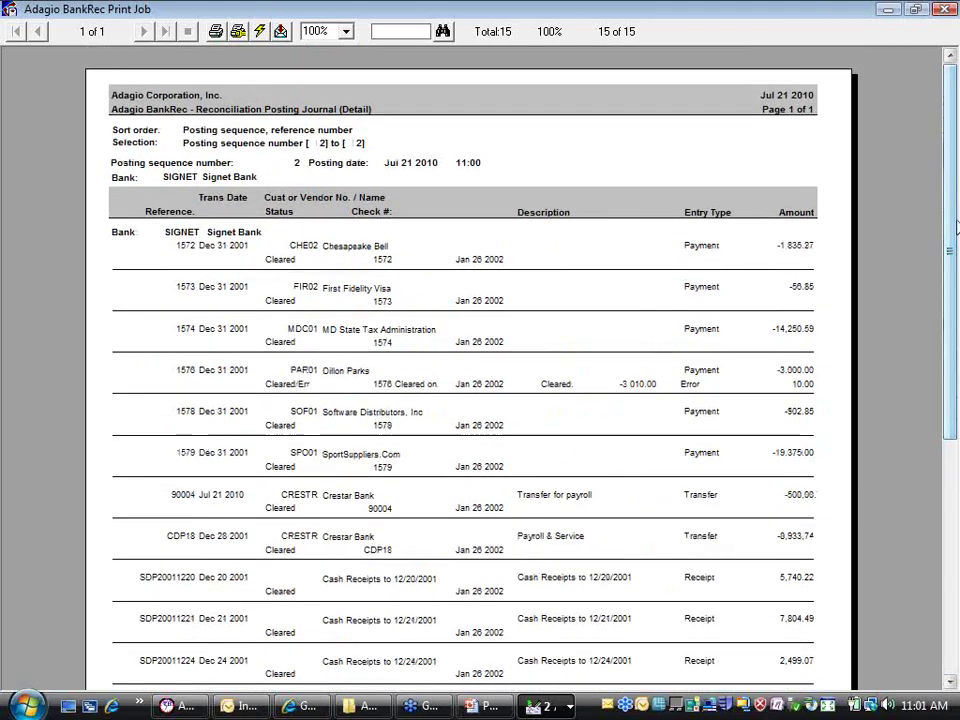
{"action": "left_click", "coordinate": [944, 9]}
{"action": "left_click", "coordinate": [630, 376]}
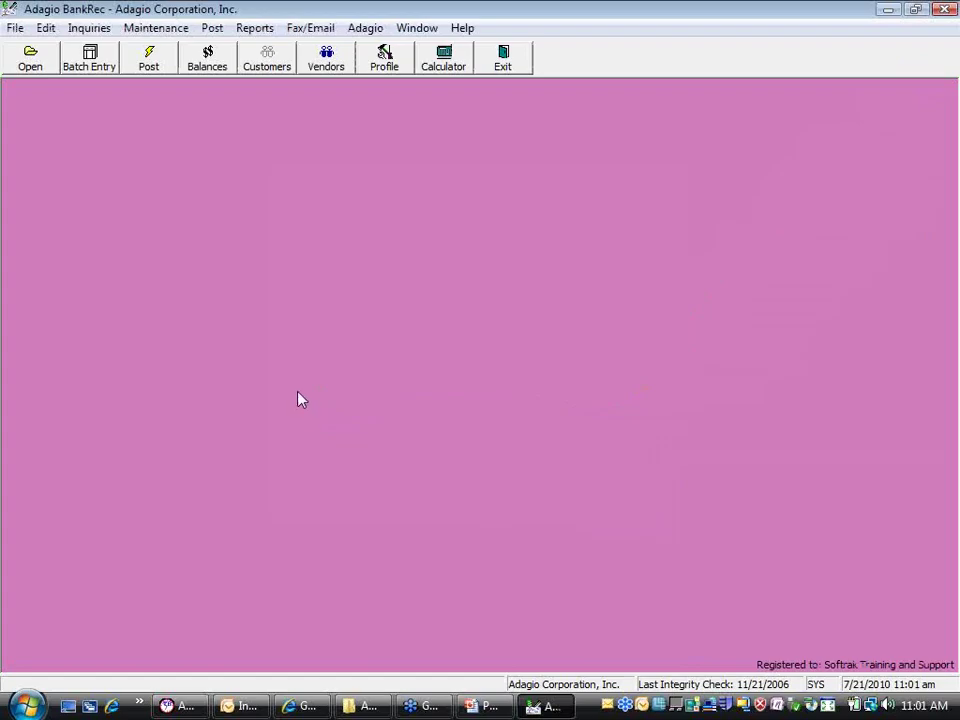
Preview the Bank Transactions report with cleared, cleared-with-error and reversed checks plus bank summaries
{"action": "left_click", "coordinate": [265, 33]}
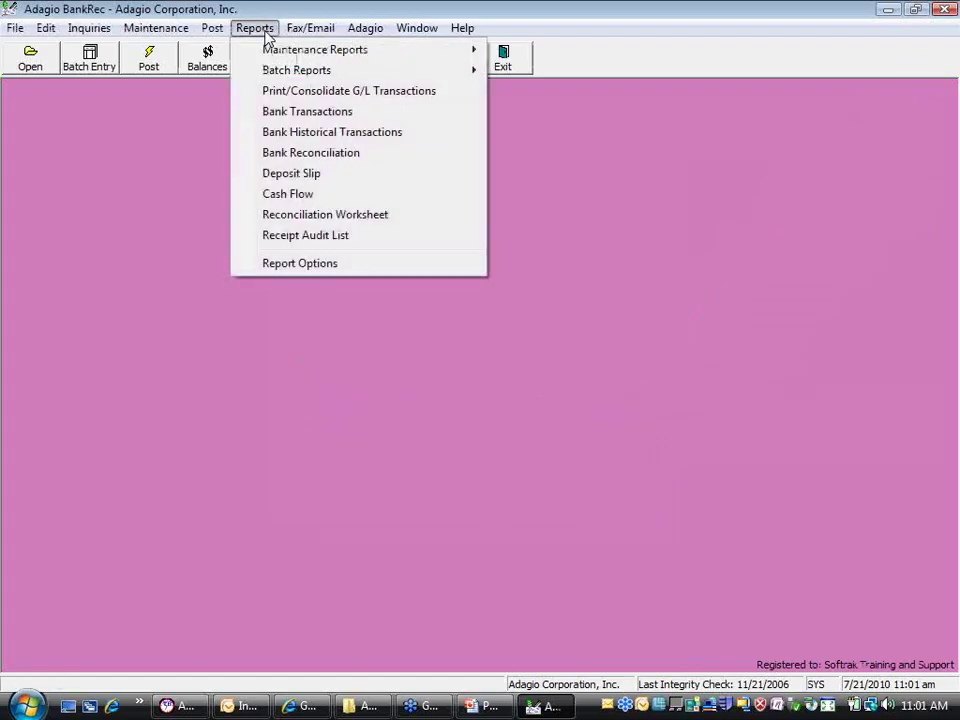
{"action": "left_click", "coordinate": [296, 112]}
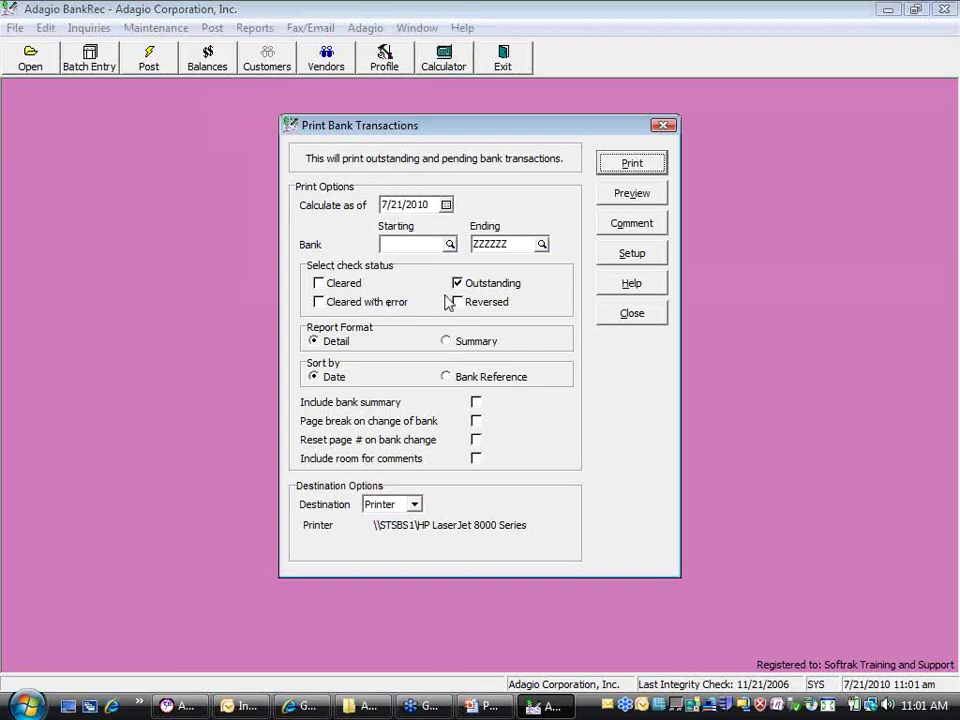
{"action": "left_click", "coordinate": [345, 285]}
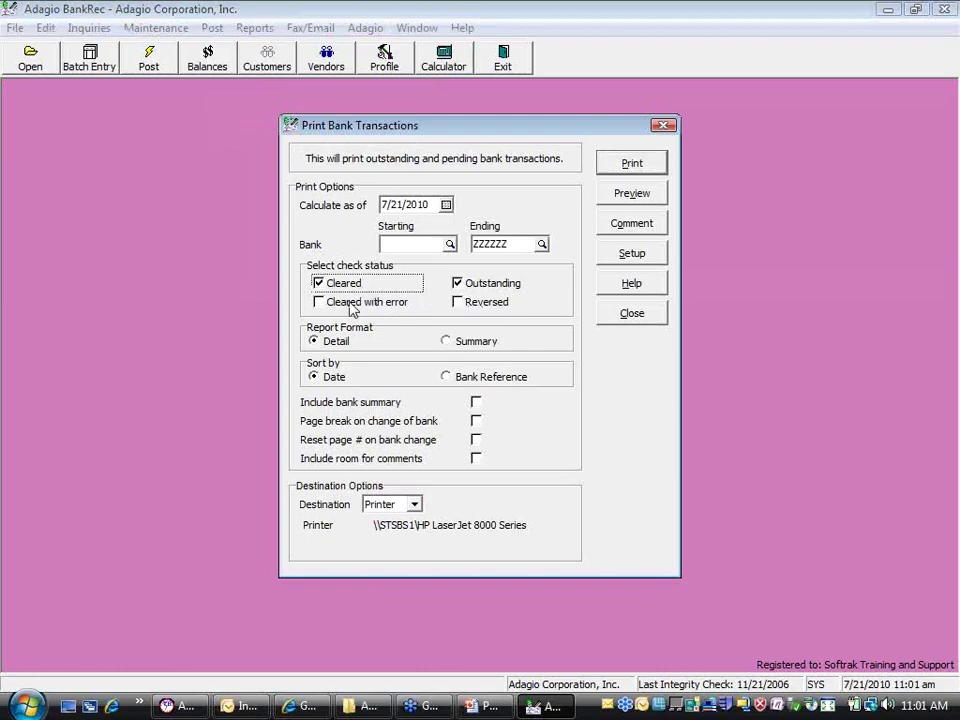
{"action": "left_click", "coordinate": [350, 304]}
{"action": "left_click", "coordinate": [458, 302]}
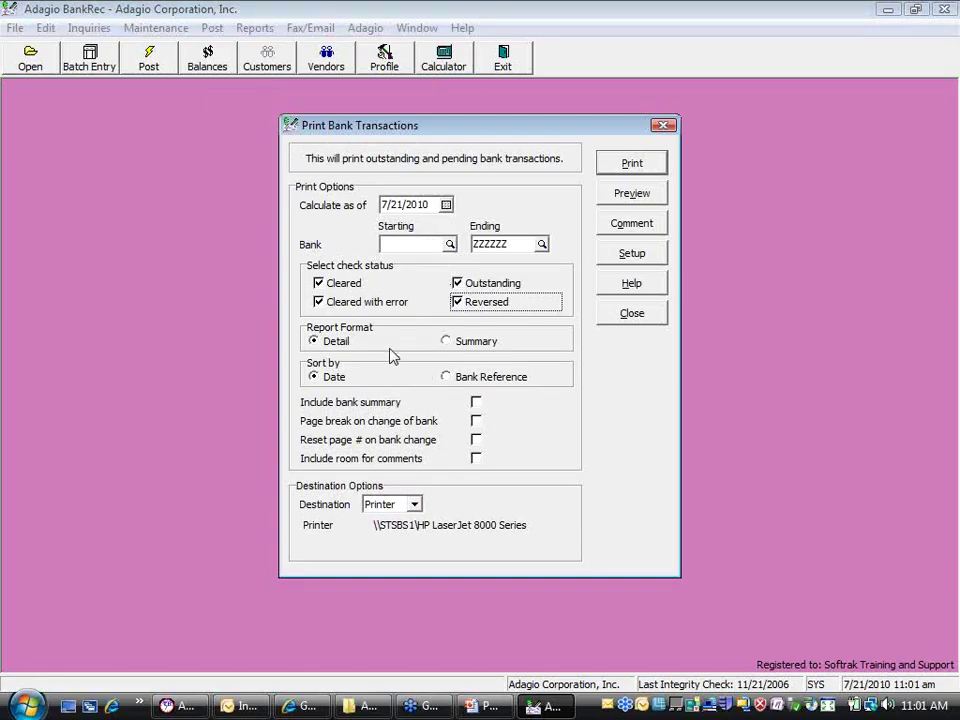
{"action": "left_click", "coordinate": [475, 402]}
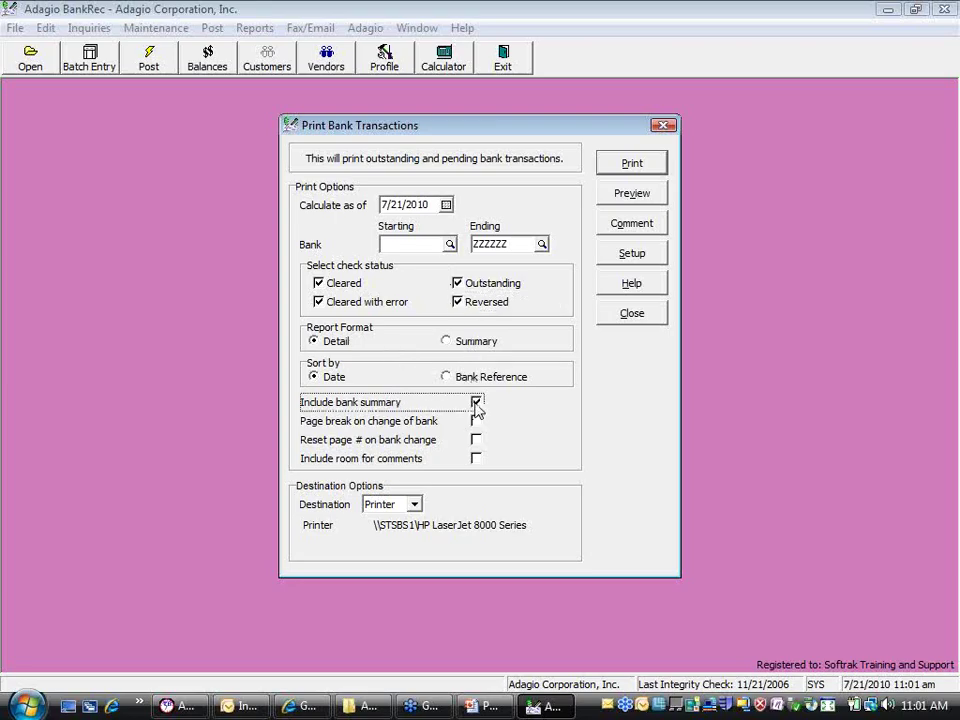
{"action": "left_click", "coordinate": [628, 195]}
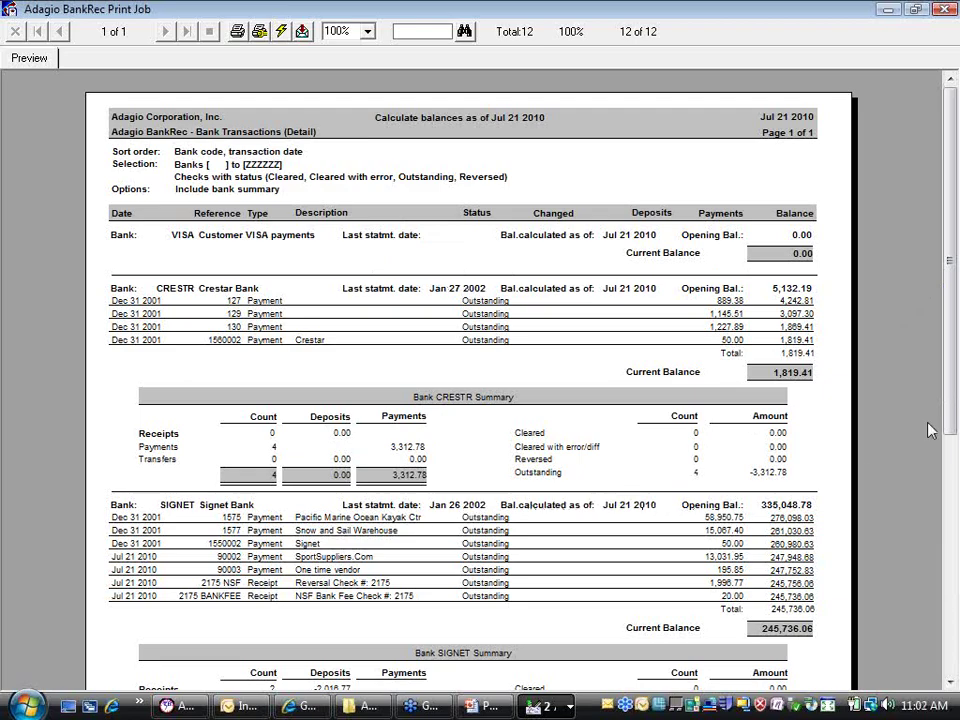
{"action": "scroll", "coordinate": [934, 422], "scroll_direction": "down", "scroll_amount": 1}
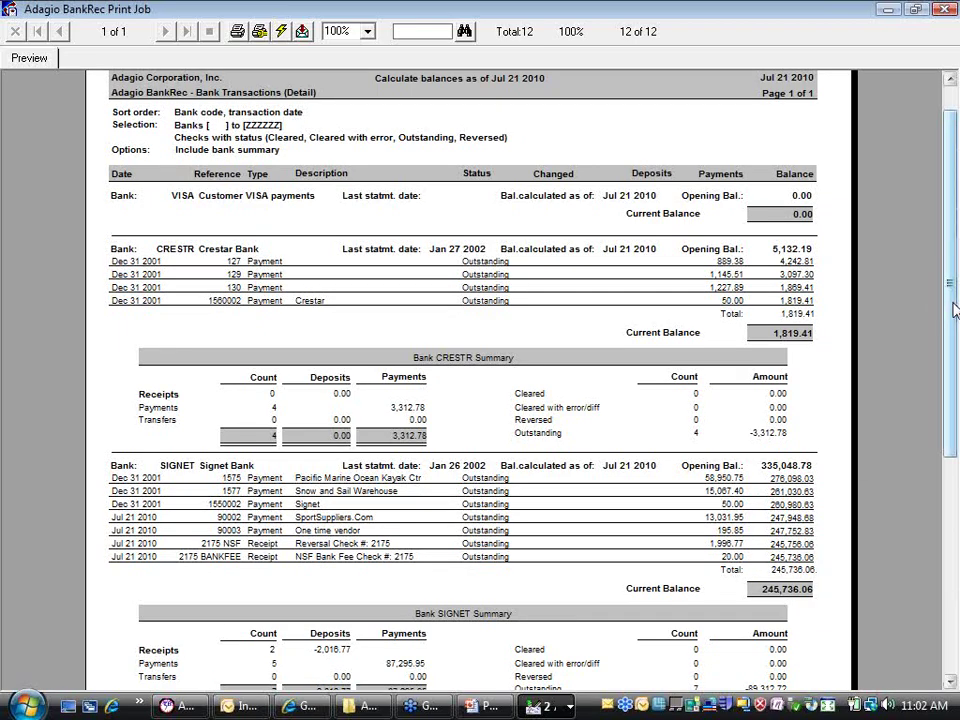
{"action": "left_click_drag", "start_coordinate": [945, 303], "coordinate": [945, 373]}
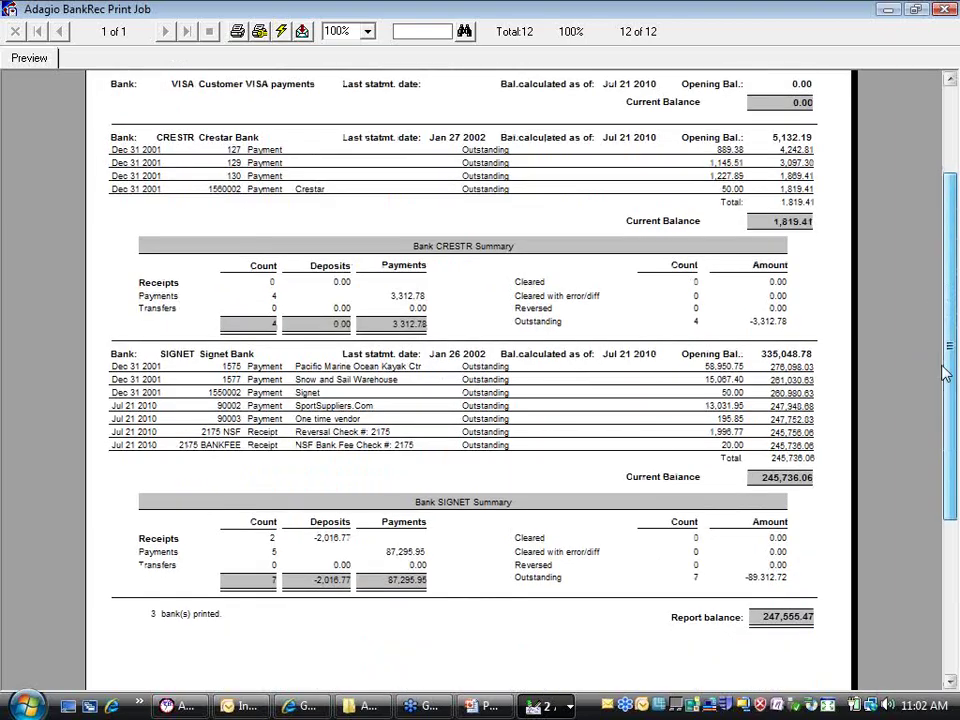
{"action": "left_click_drag", "start_coordinate": [945, 373], "coordinate": [930, 24]}
{"action": "left_click", "coordinate": [943, 10]}
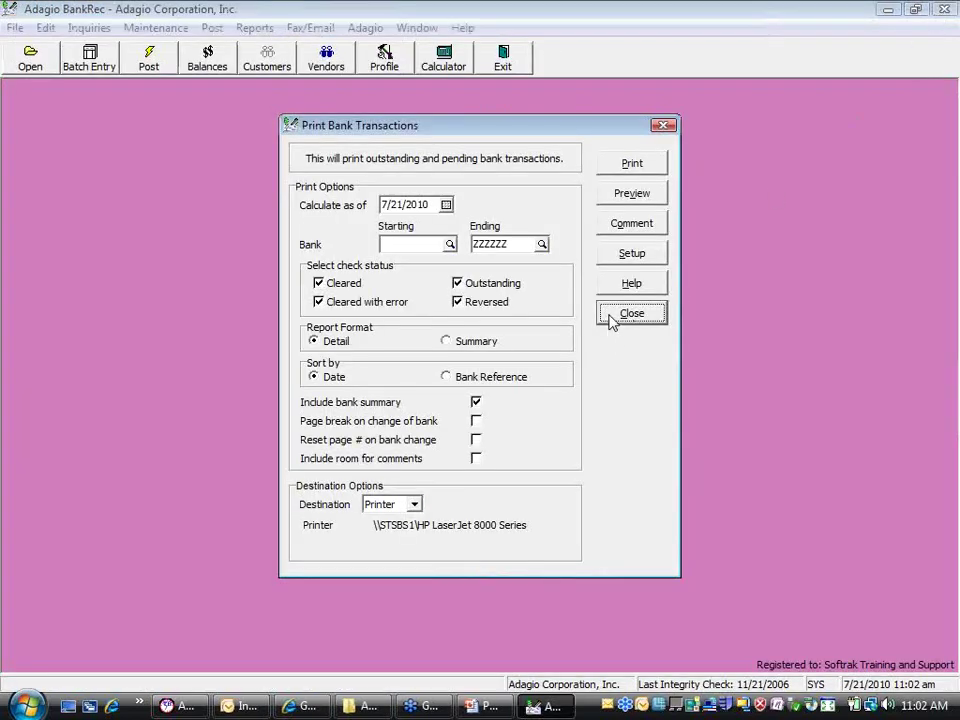
Preview the Bank Transactions report again as of 6/30/2010
{"action": "left_click", "coordinate": [446, 205]}
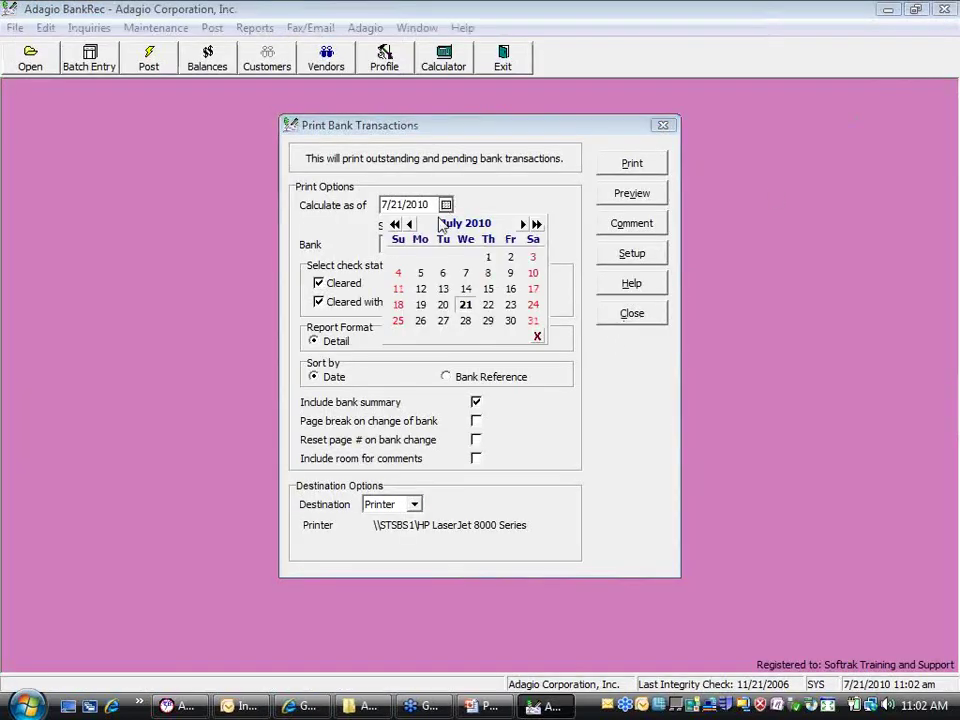
{"action": "left_click", "coordinate": [409, 224]}
{"action": "left_click", "coordinate": [465, 321]}
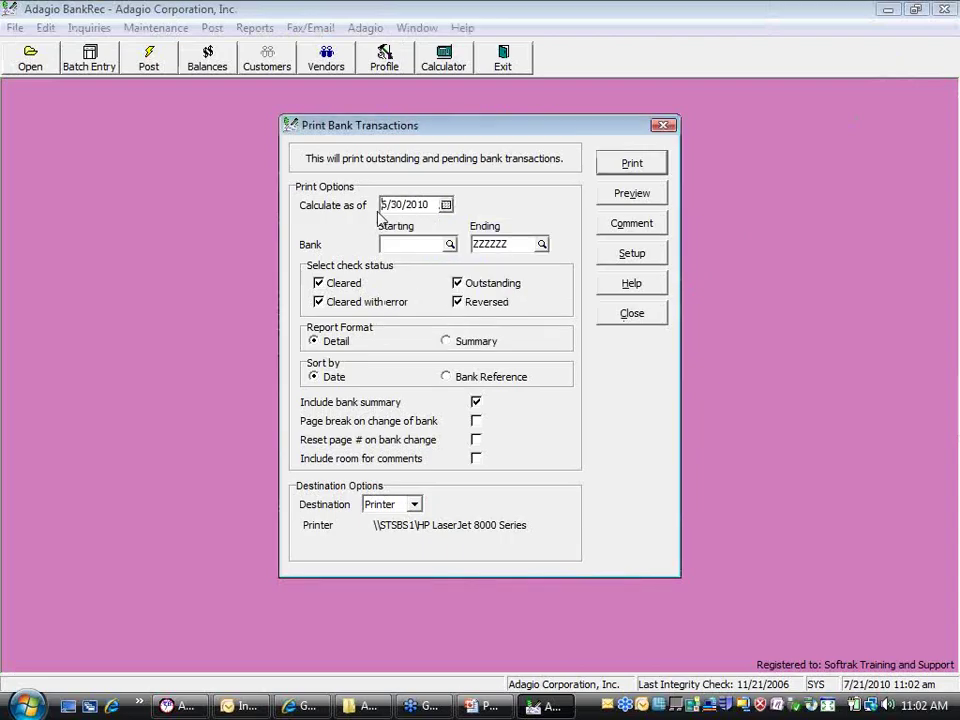
{"action": "left_click", "coordinate": [632, 193]}
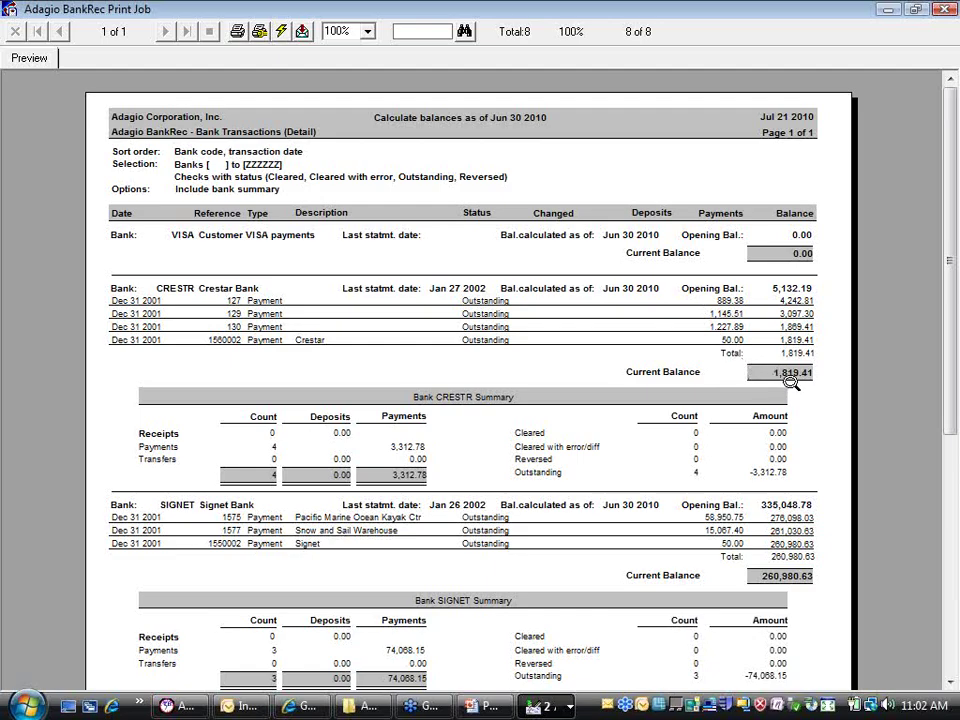
{"action": "left_click", "coordinate": [945, 9]}
Preview the SIGNET Bank Reconciliation report as of 7/21/2010, showing 245,736.06, then close it
{"action": "left_click", "coordinate": [631, 313]}
{"action": "left_click", "coordinate": [254, 27]}
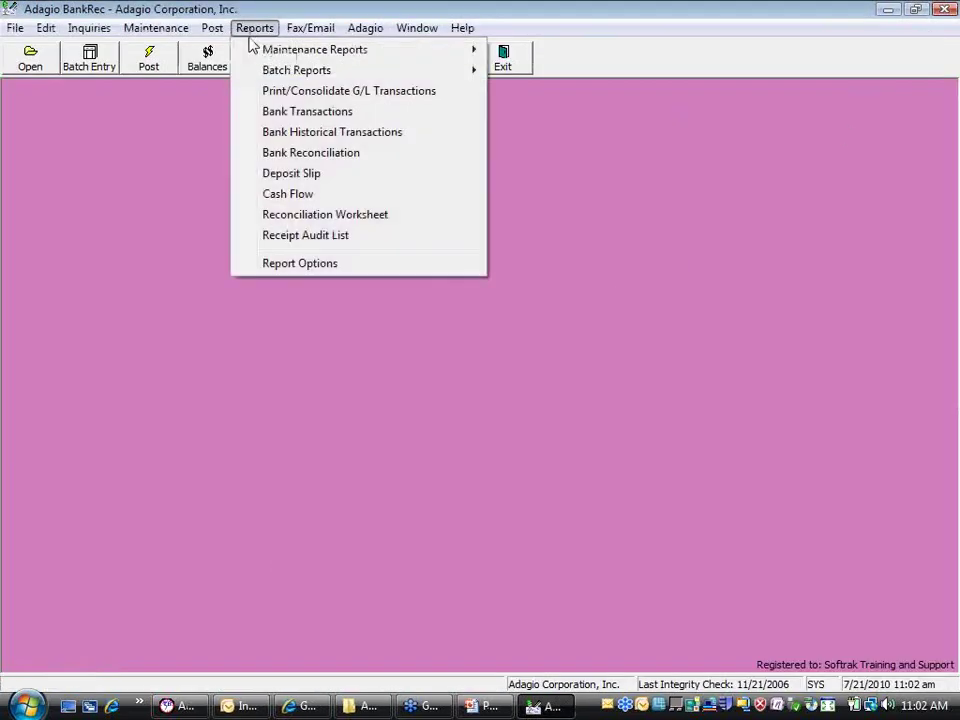
{"action": "left_click", "coordinate": [277, 158]}
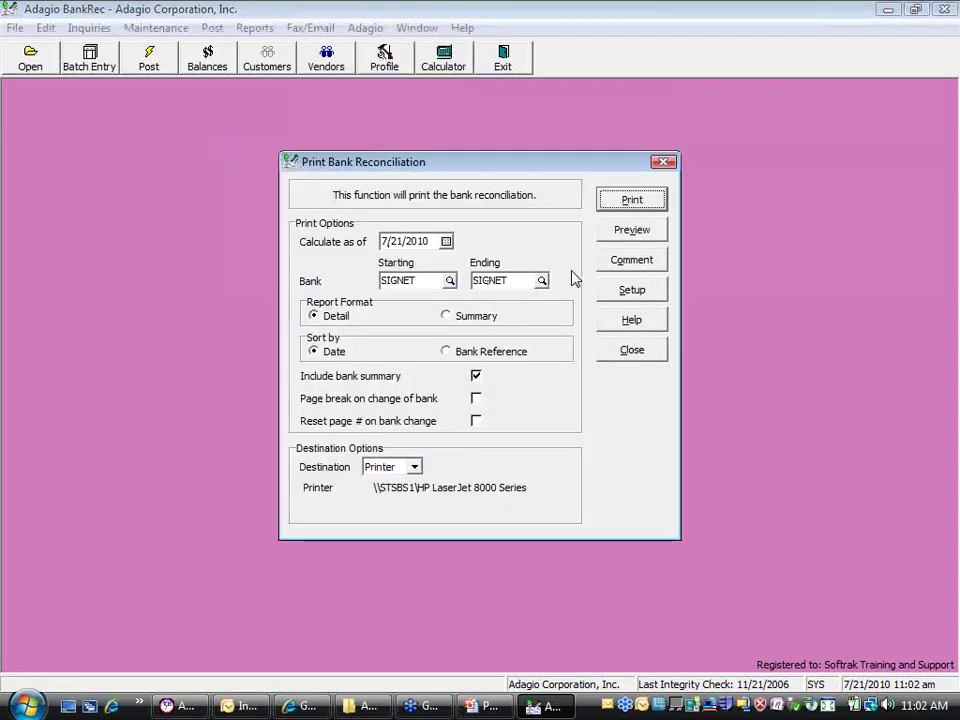
{"action": "left_click", "coordinate": [628, 230]}
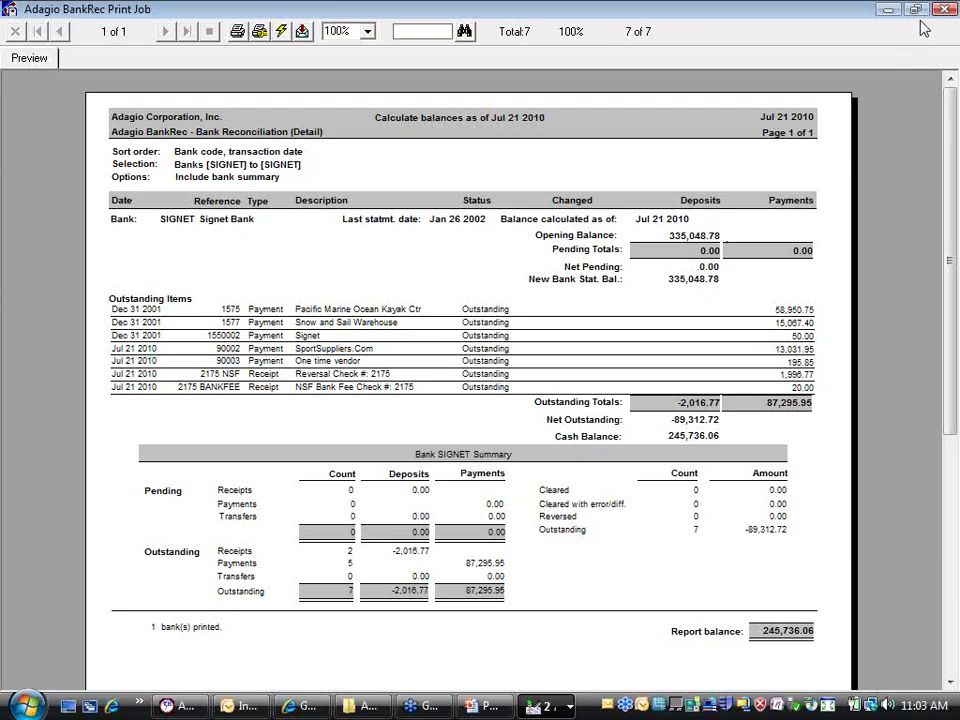
{"action": "key", "text": "alt+F4"}
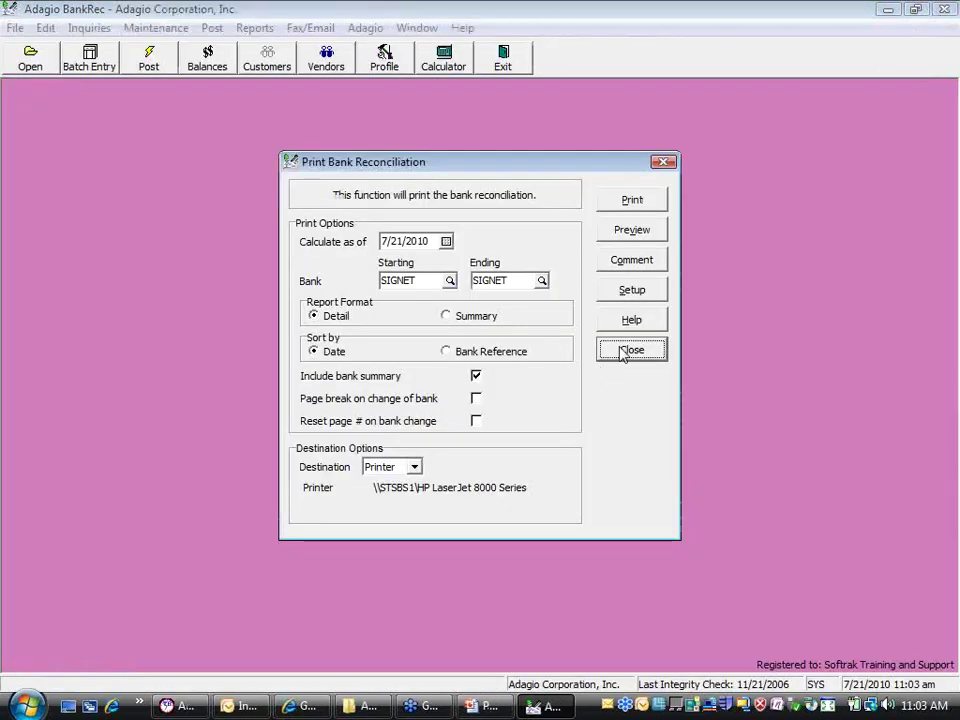
{"action": "left_click", "coordinate": [626, 350]}
{"action": "left_click", "coordinate": [254, 28]}
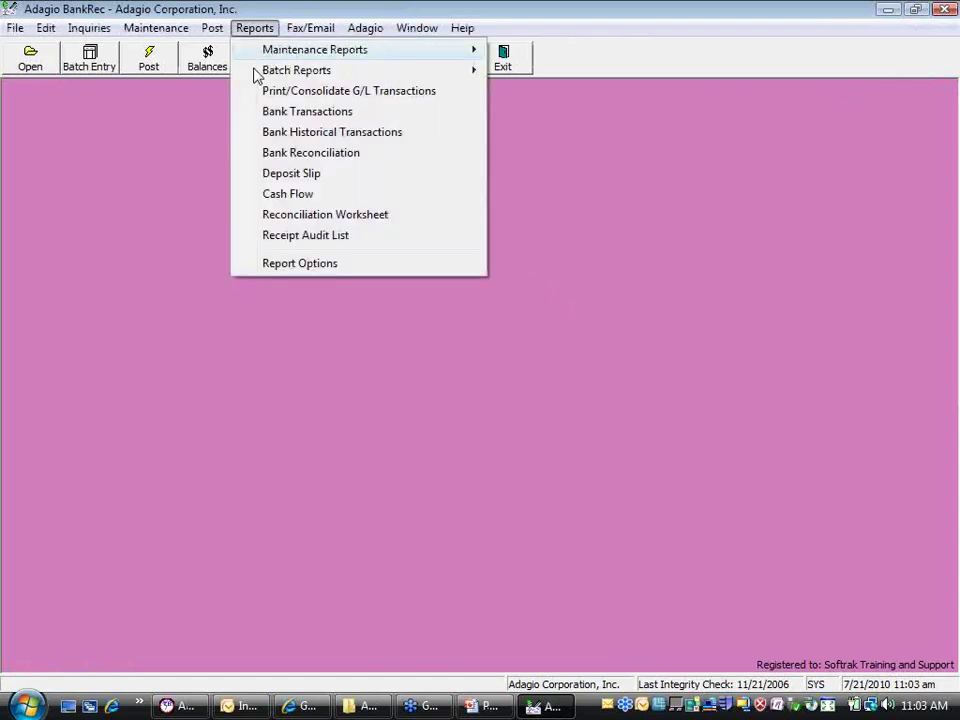
Preview and close the Cash Flow report as of 7/21/2010, then switch to the Demonstration slide
{"action": "left_click", "coordinate": [333, 198]}
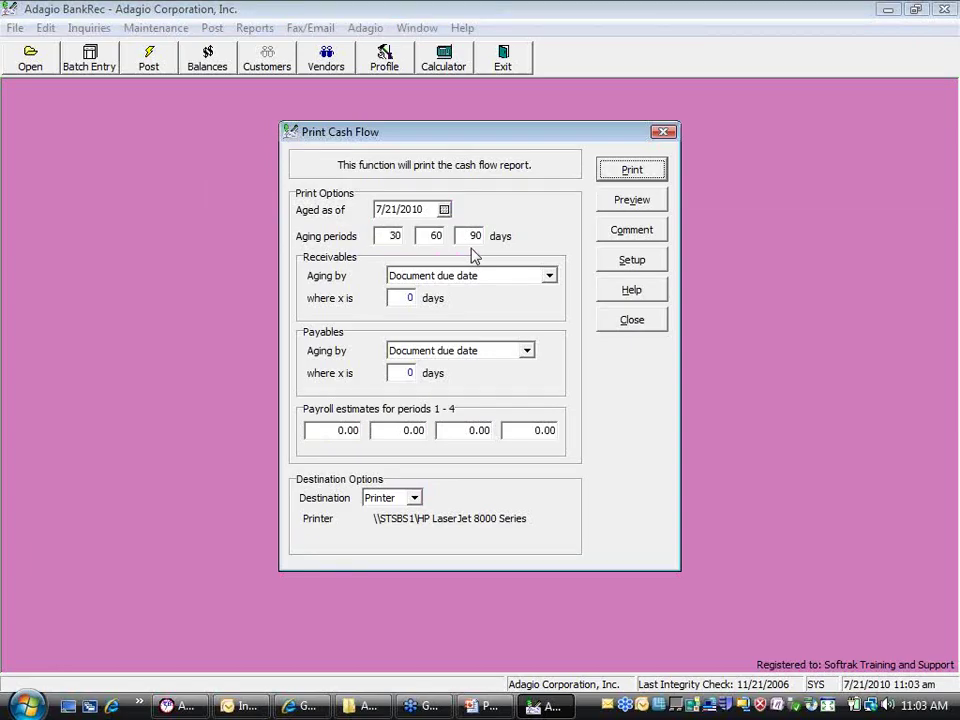
{"action": "left_click", "coordinate": [630, 199]}
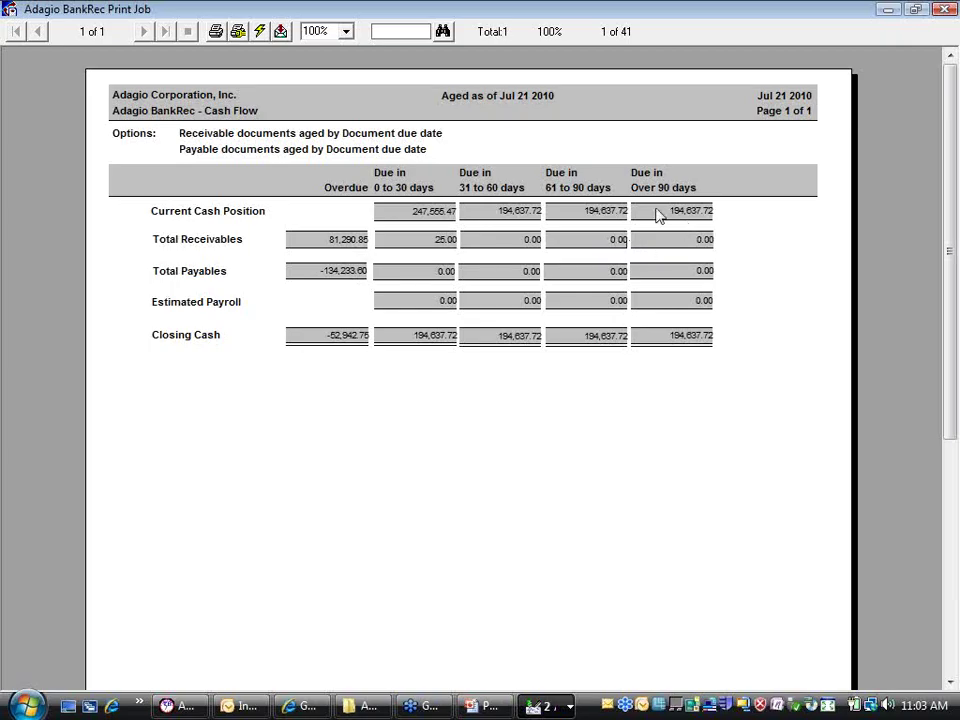
{"action": "left_click", "coordinate": [944, 9]}
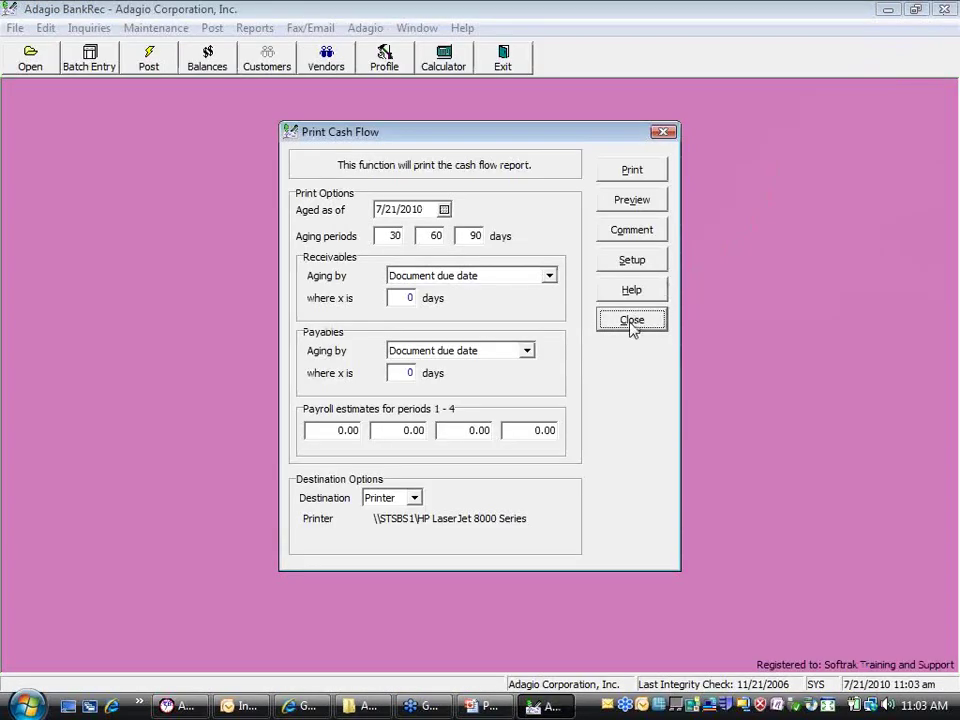
{"action": "left_click", "coordinate": [632, 322]}
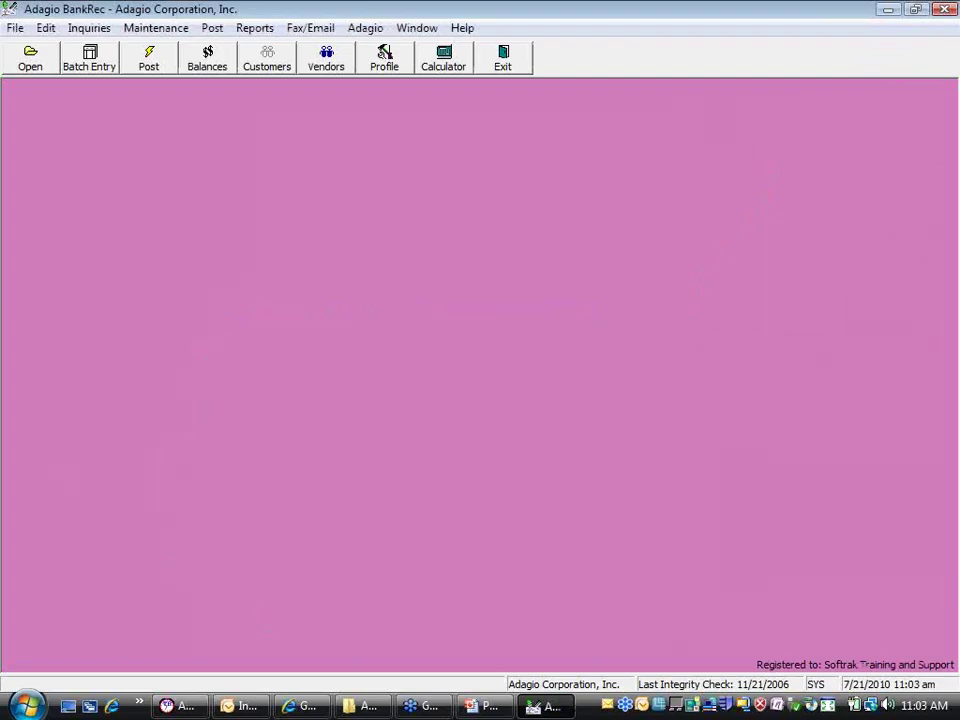
{"action": "left_click", "coordinate": [492, 706]}
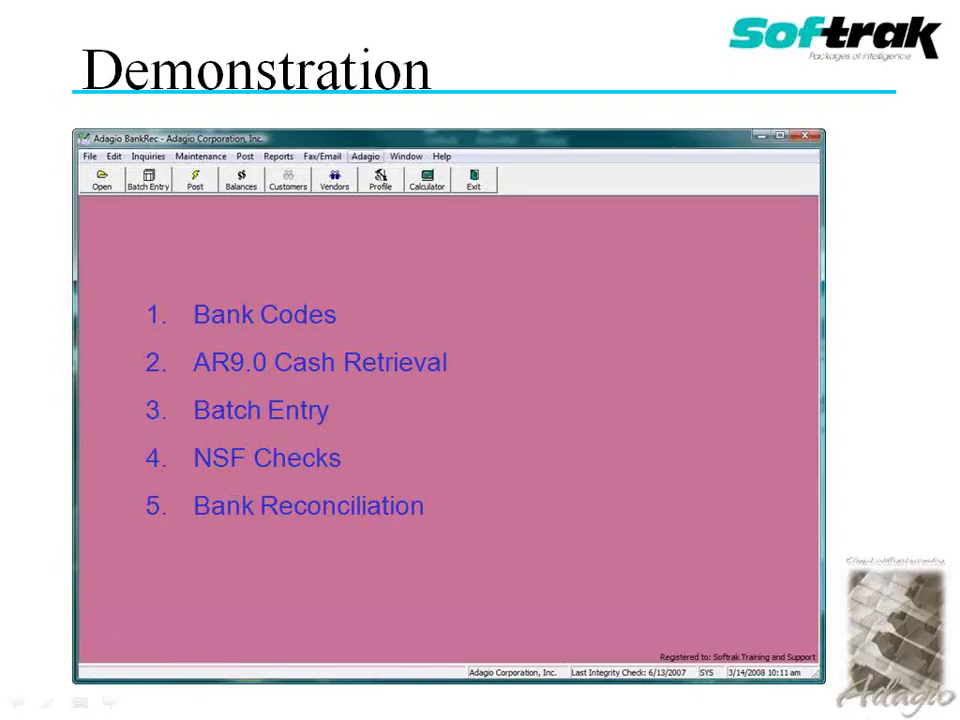